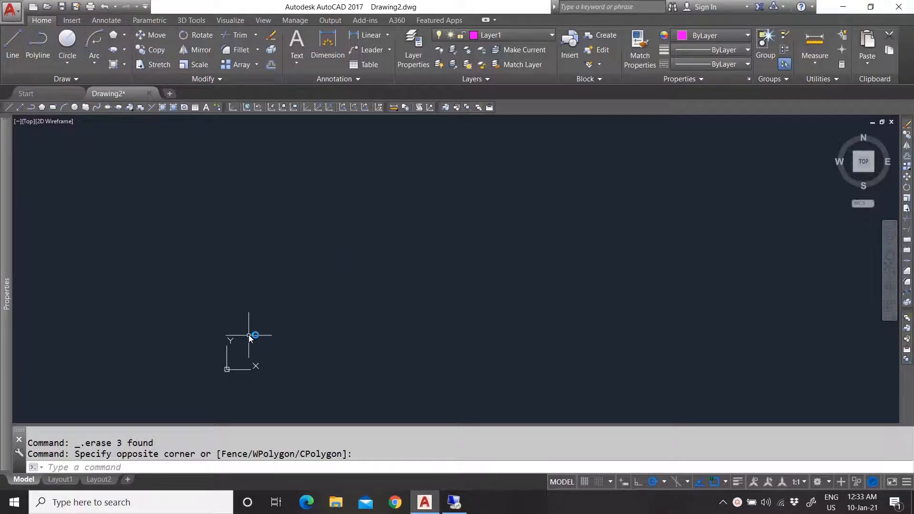
pyautogui.click(13, 43)
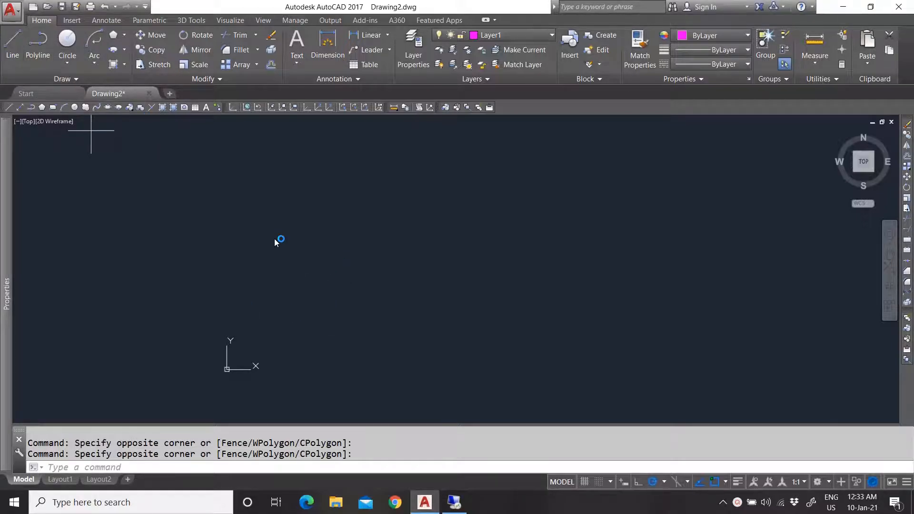
pyautogui.click(244, 353)
pyautogui.press('Escape')
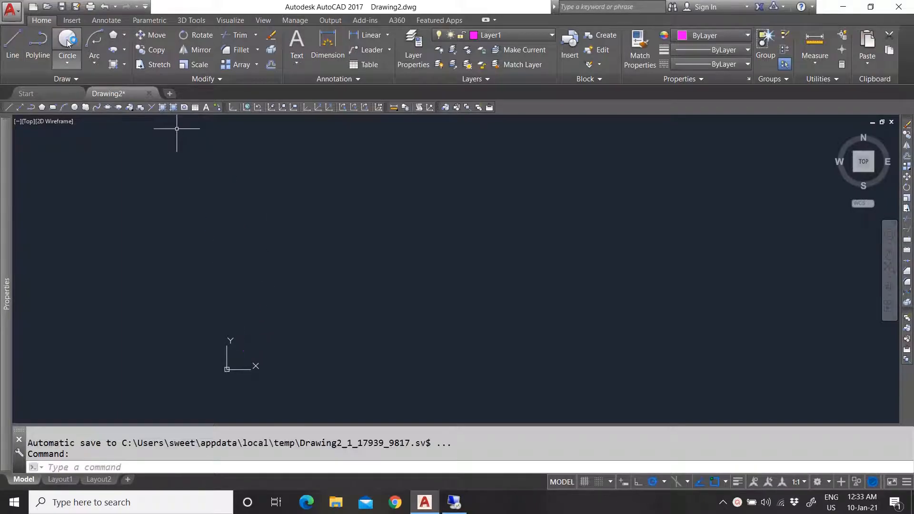
# - Draw a circle above and to the right of the origin by picking its centre and a radius point, leaving it deselected
pyautogui.click(67, 42)
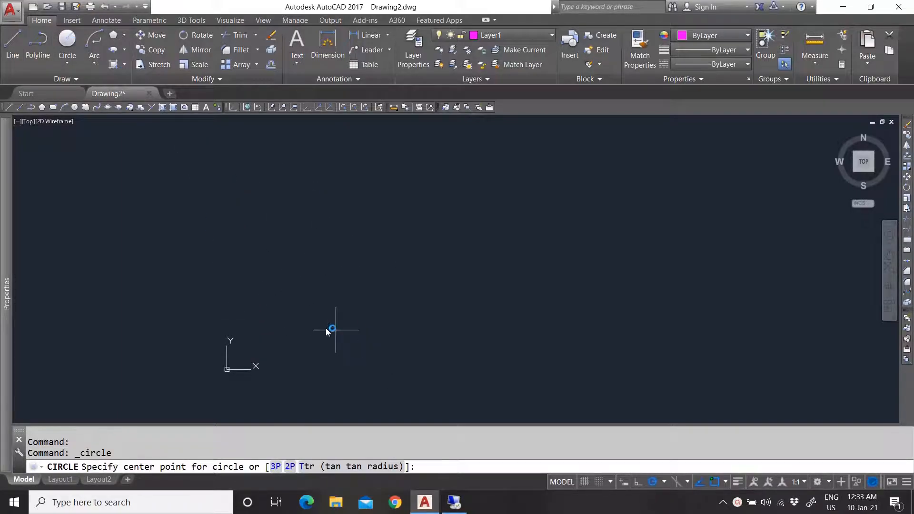
pyautogui.click(299, 305)
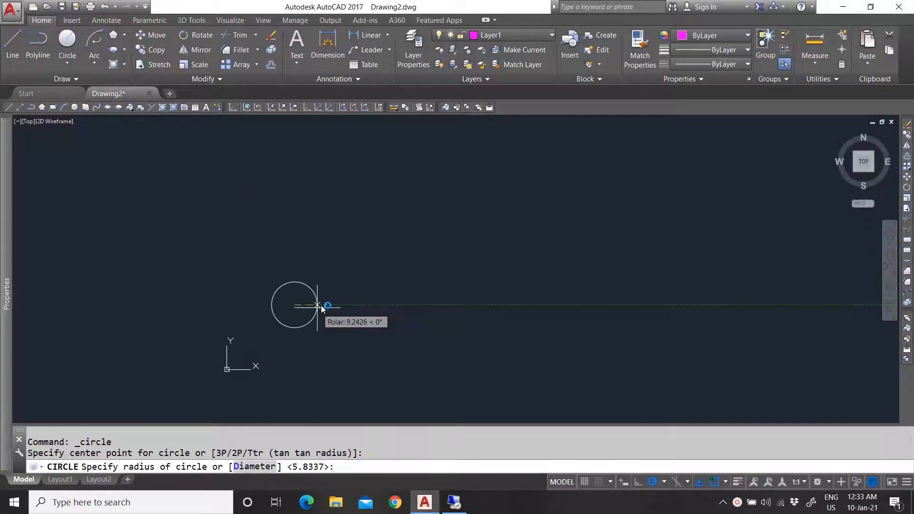
pyautogui.click(339, 305)
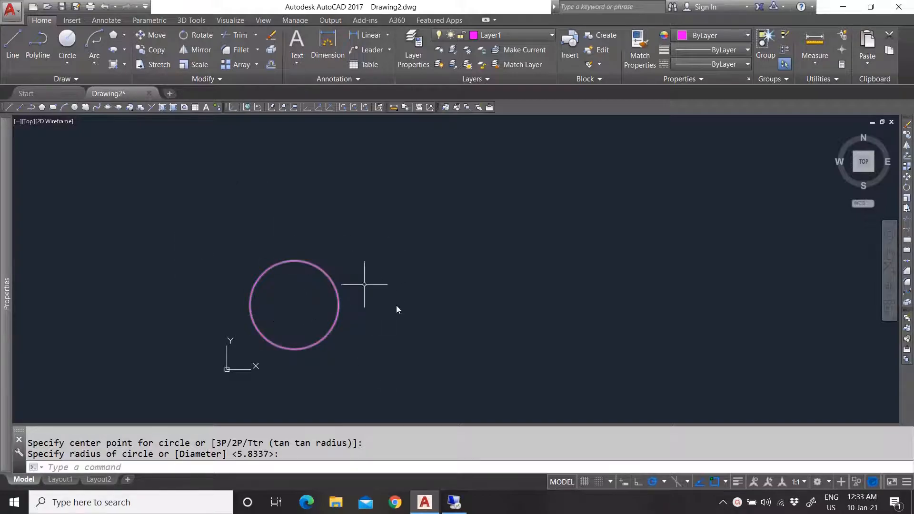
pyautogui.click(367, 292)
pyautogui.click(308, 321)
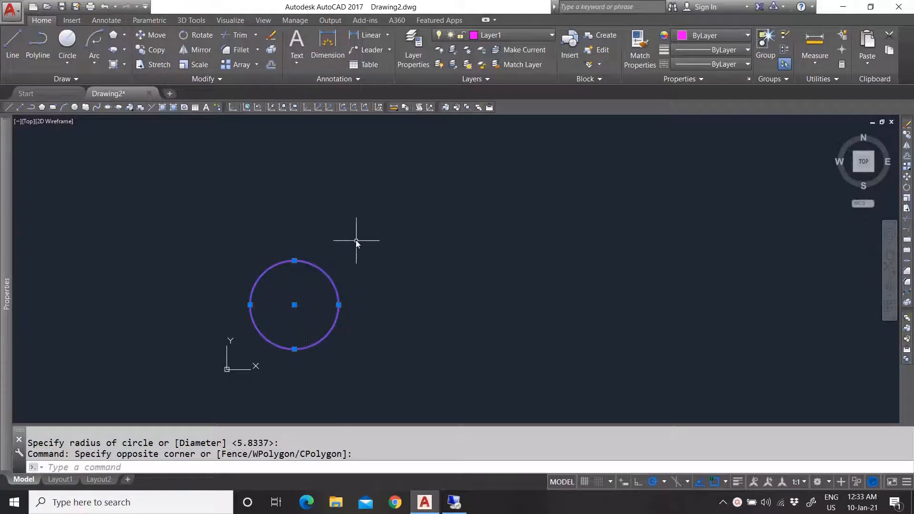
pyautogui.press('Escape')
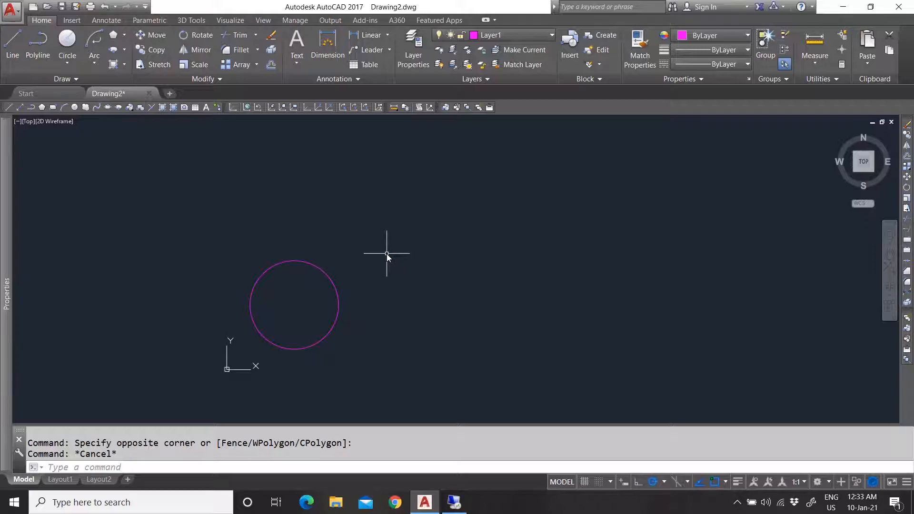
# - Draw a diagonal line from inside the circle, near its centre, to a point outside it on the upper right
pyautogui.click(19, 33)
pyautogui.click(302, 296)
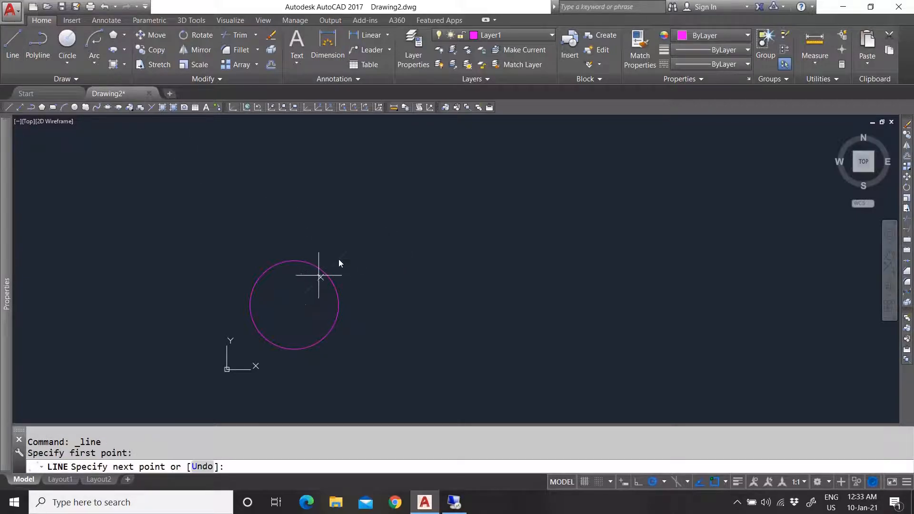
pyautogui.click(363, 226)
pyautogui.press('Escape')
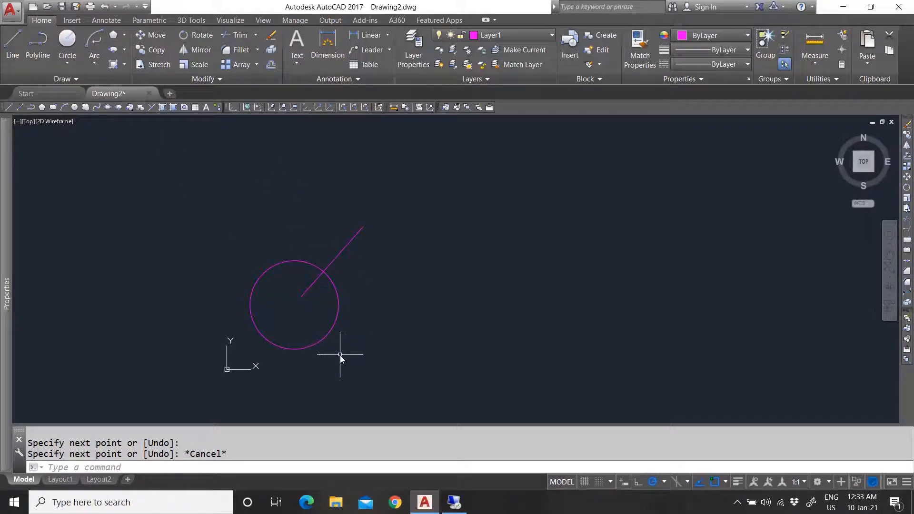
# - Try to move the circle and line together, using the circle's centre as the base point
pyautogui.click(151, 35)
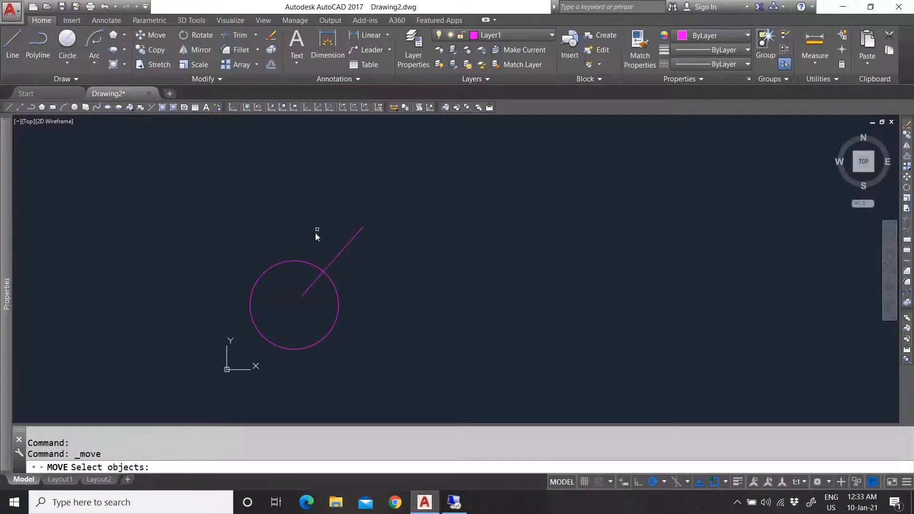
pyautogui.click(287, 261)
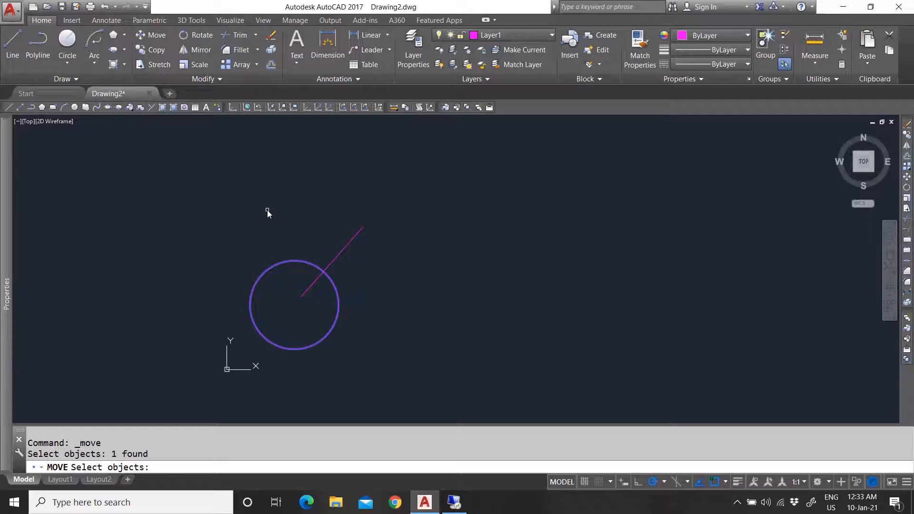
pyautogui.click(342, 256)
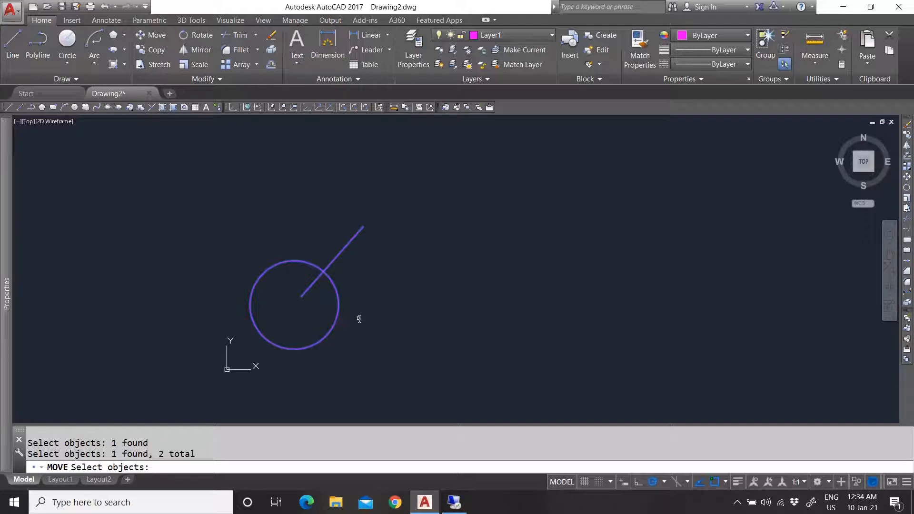
pyautogui.press('Return')
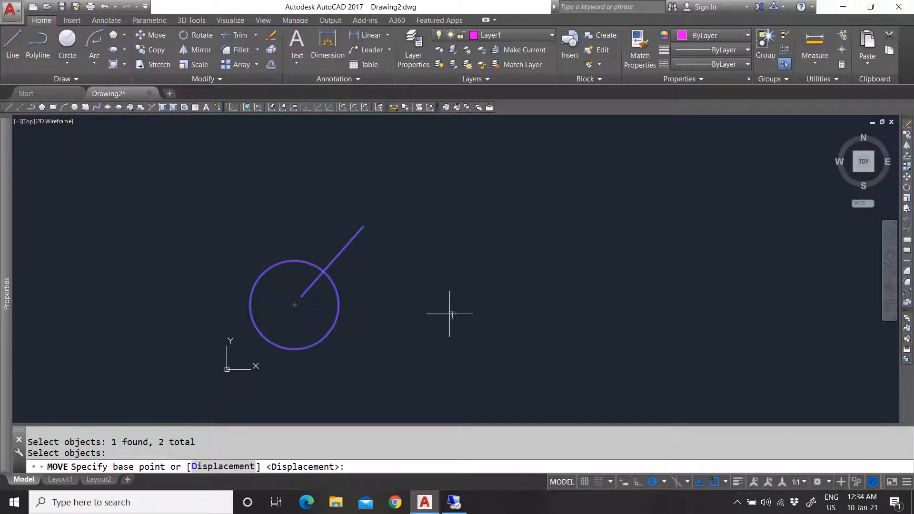
pyautogui.click(295, 304)
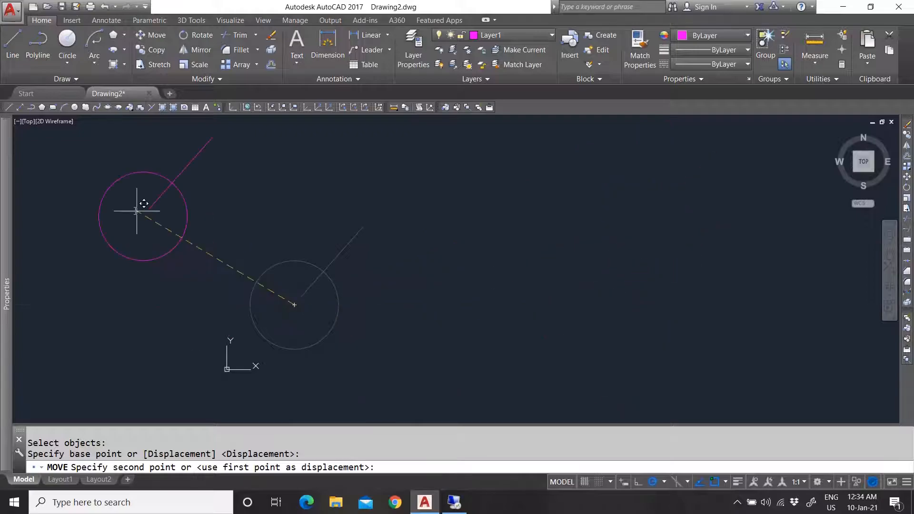
pyautogui.click(443, 263)
pyautogui.press('Escape')
# - Move the circle and line together from the circle's centre to a point on the right of their original place
pyautogui.click(377, 347)
pyautogui.click(328, 281)
pyautogui.press('Escape')
pyautogui.click(370, 351)
pyautogui.click(329, 268)
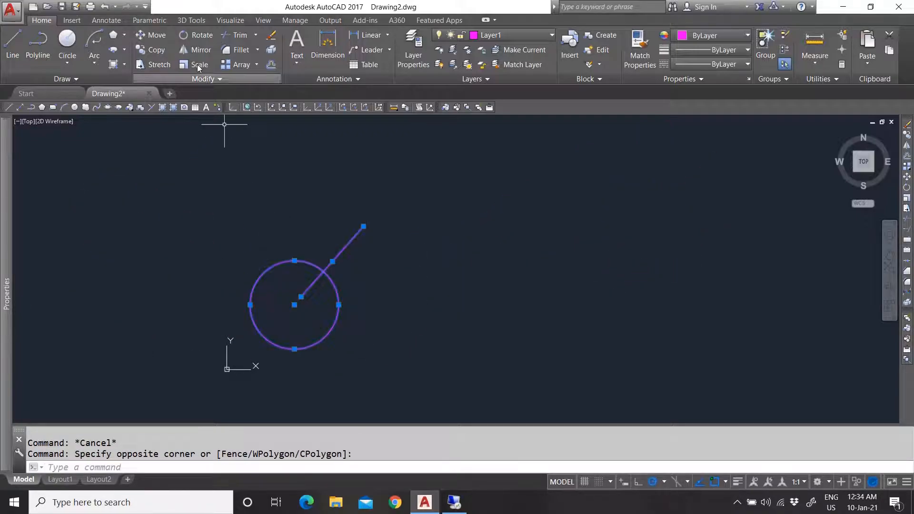
pyautogui.click(295, 304)
pyautogui.click(453, 297)
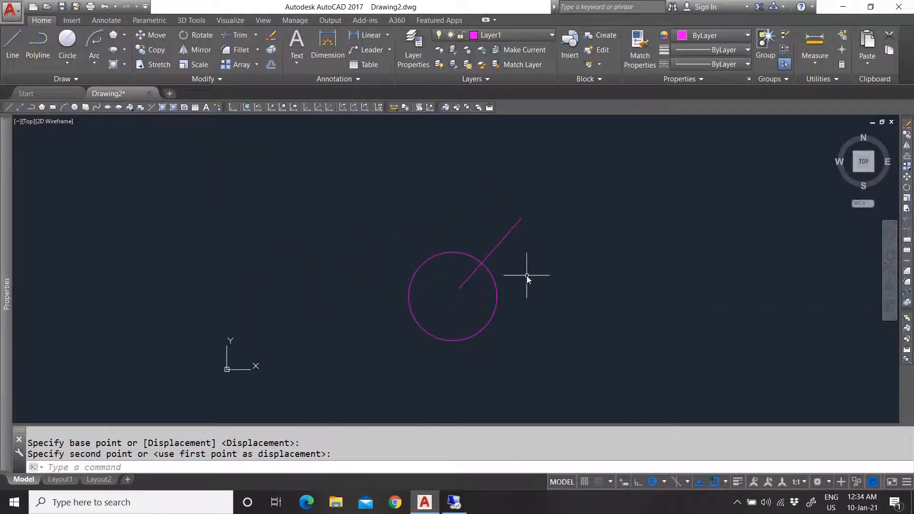
# - Undo the last move of the circle and line
pyautogui.click(541, 347)
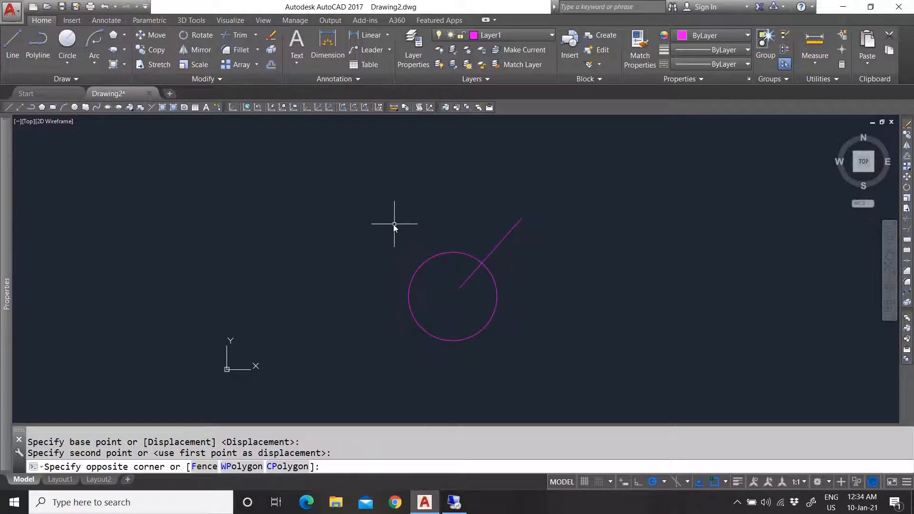
pyautogui.press('Escape')
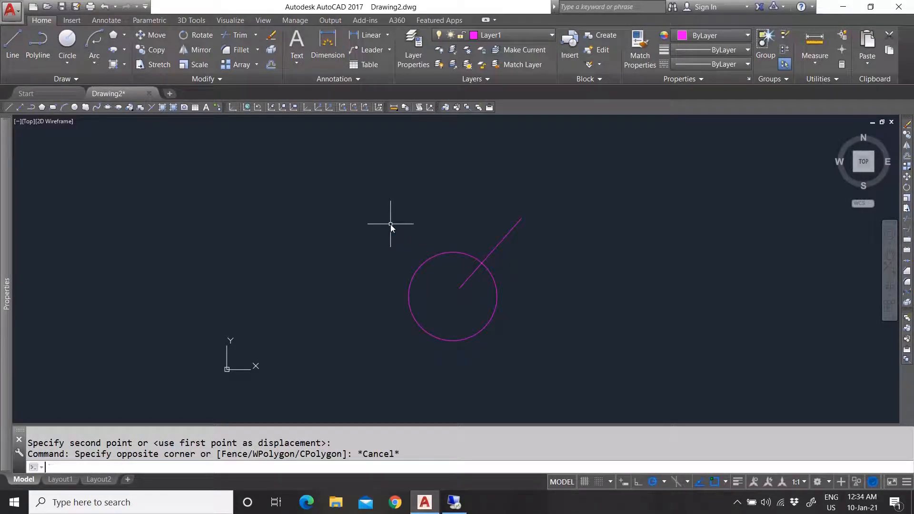
pyautogui.write('u')
pyautogui.press('Return')
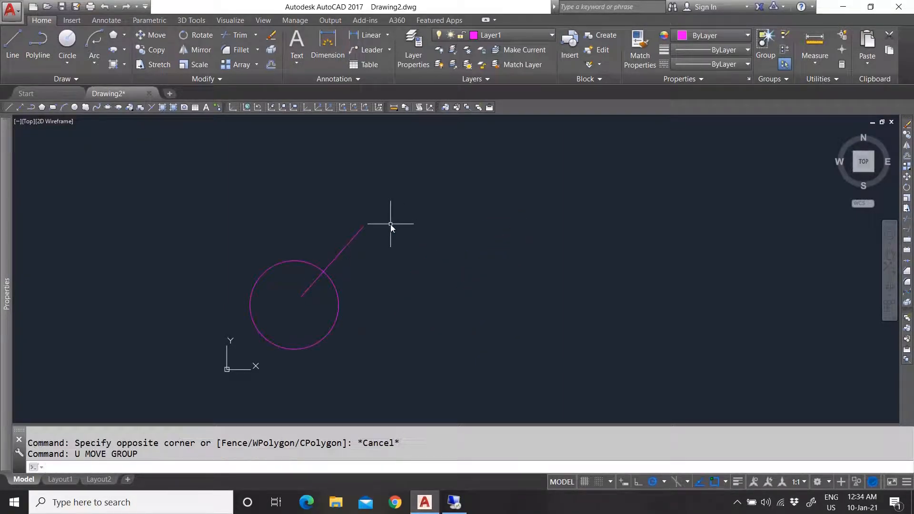
# - Move the circle and line with the Displacement option by 1,2,0
pyautogui.click(153, 38)
pyautogui.click(399, 332)
pyautogui.click(258, 229)
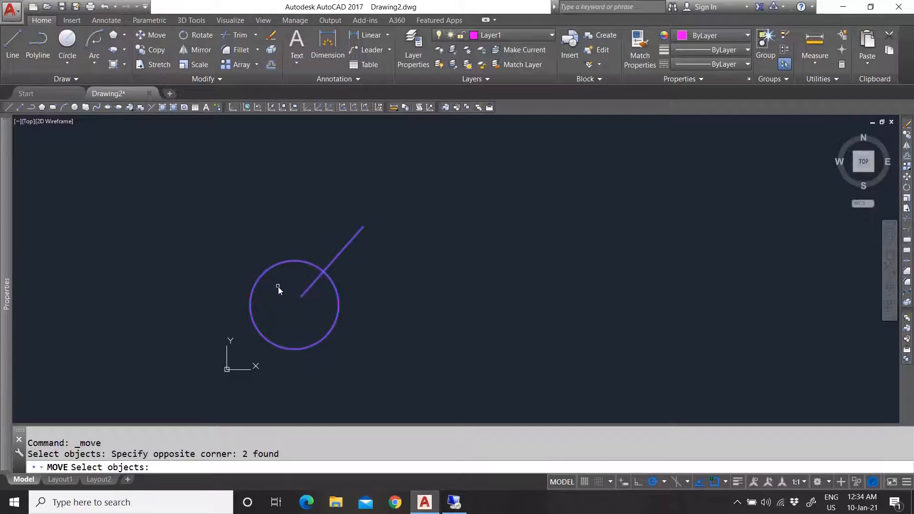
pyautogui.press('Return')
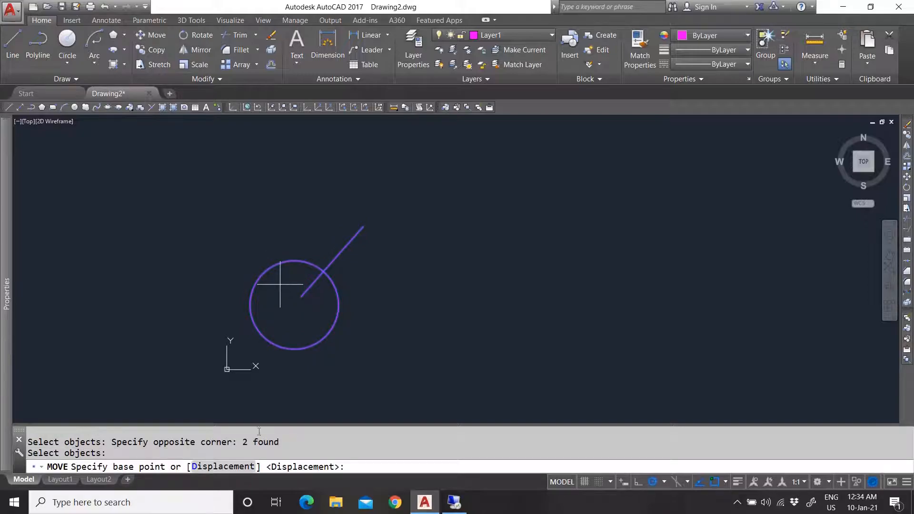
pyautogui.click(224, 467)
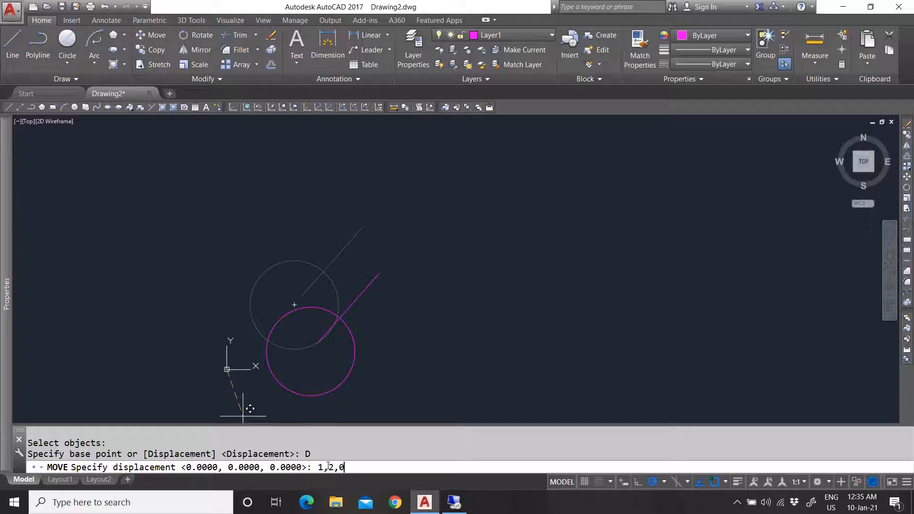
pyautogui.press('Return')
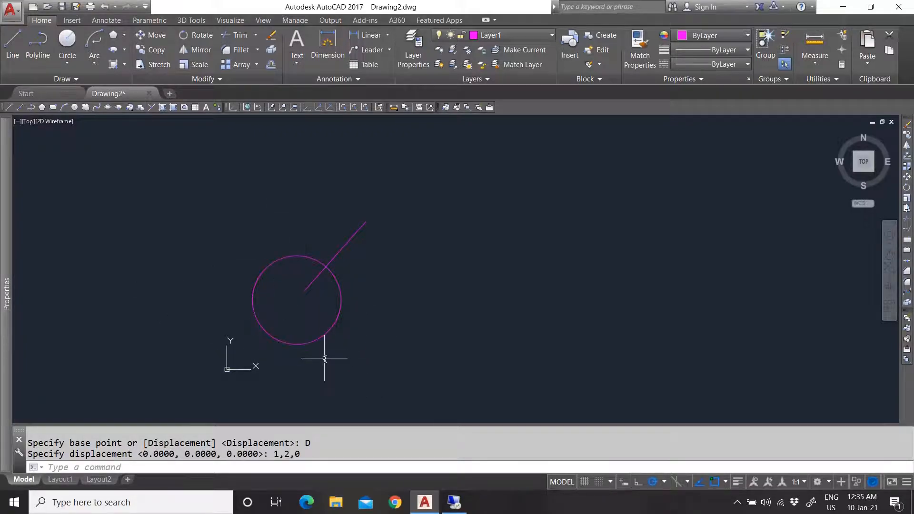
pyautogui.click(355, 338)
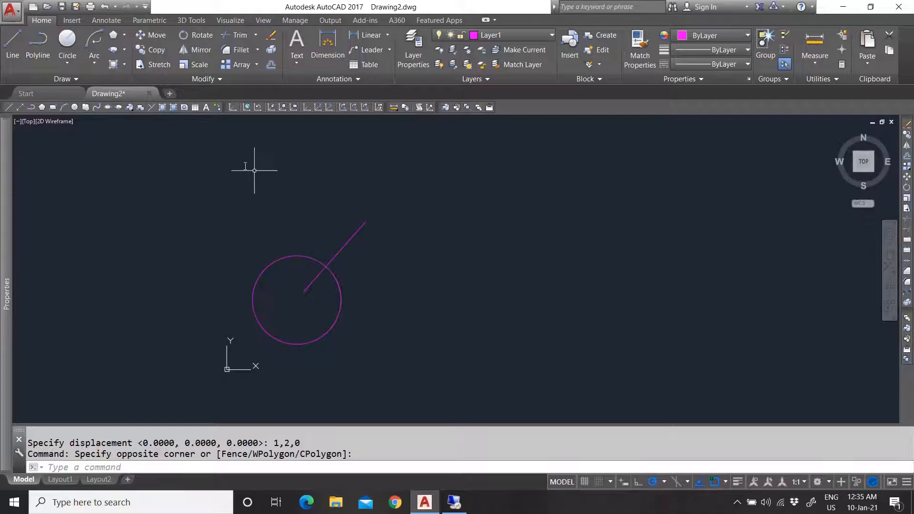
# - Copy the circle and line from the circle's centre to four new positions: three in a row to the right and one below the first copy
pyautogui.click(155, 50)
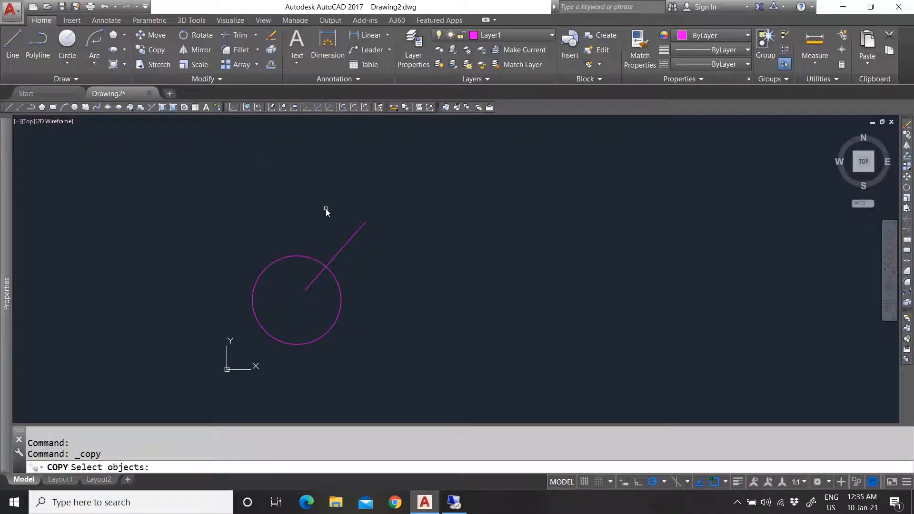
pyautogui.press('Escape')
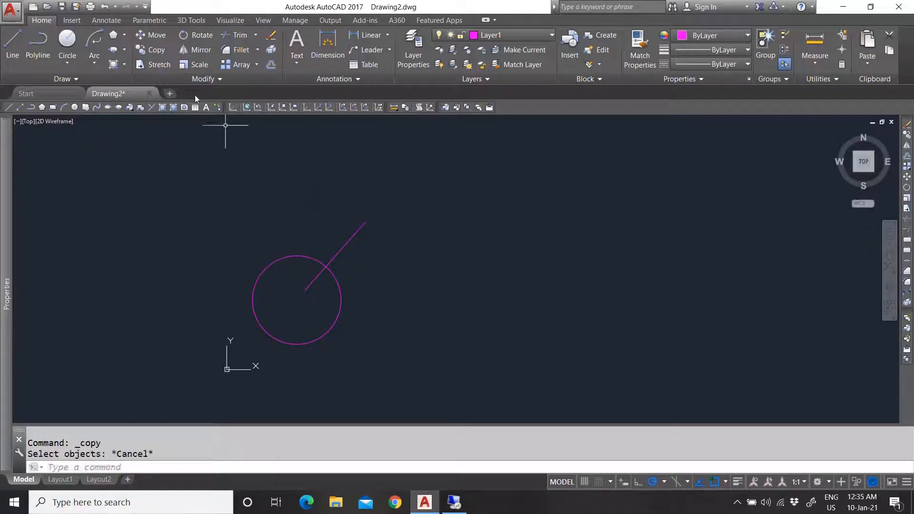
pyautogui.click(153, 49)
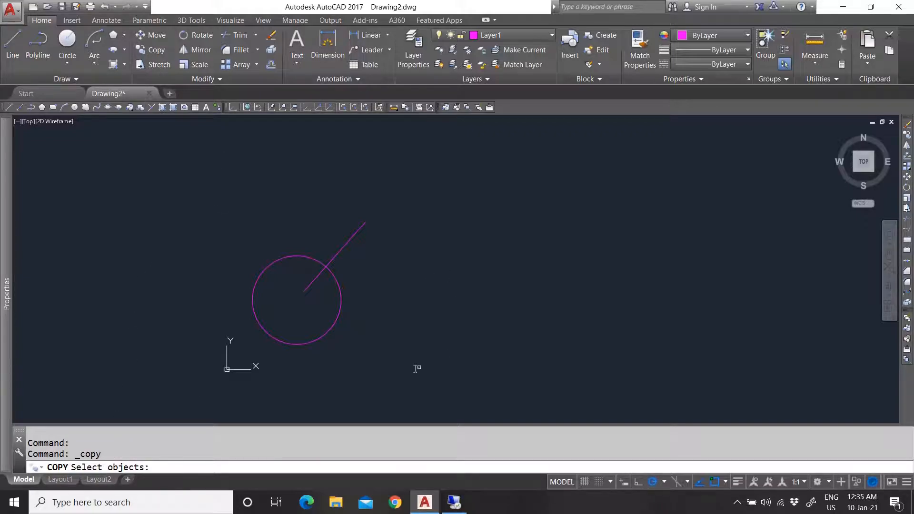
pyautogui.click(377, 361)
pyautogui.click(244, 200)
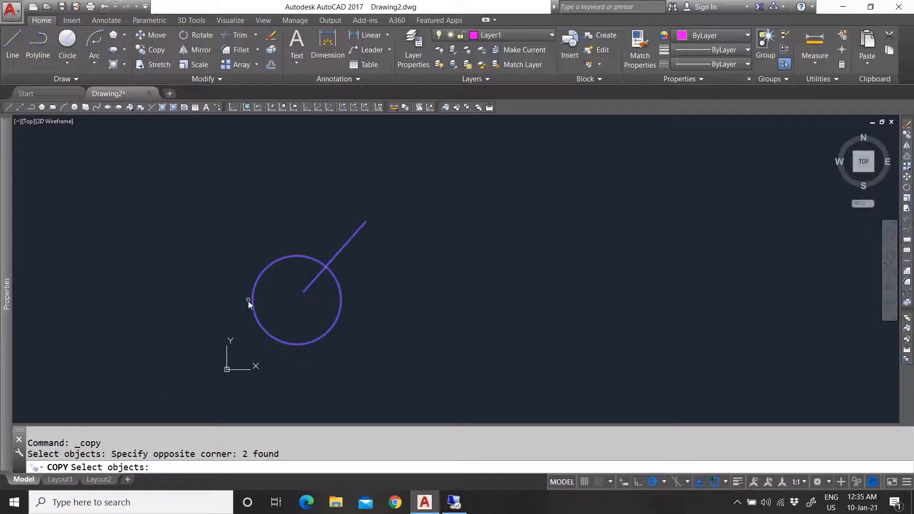
pyautogui.click(400, 364)
pyautogui.click(259, 216)
pyautogui.click(431, 341)
pyautogui.click(258, 227)
pyautogui.click(420, 355)
pyautogui.click(246, 197)
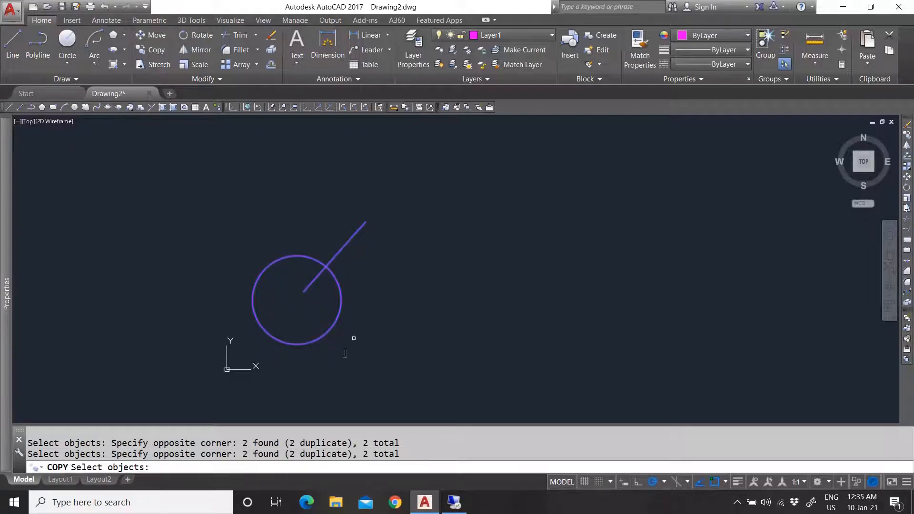
pyautogui.click(391, 341)
pyautogui.click(257, 233)
pyautogui.click(380, 330)
pyautogui.click(255, 227)
pyautogui.press('Return')
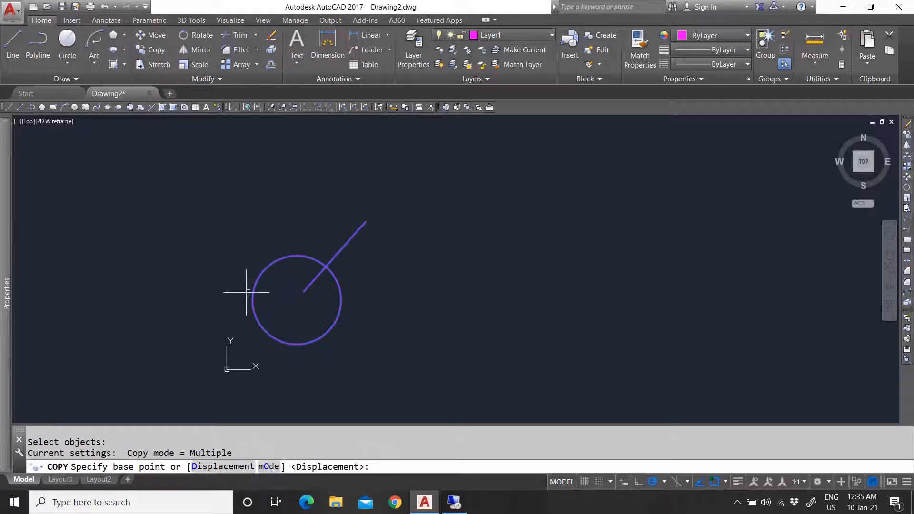
pyautogui.click(296, 301)
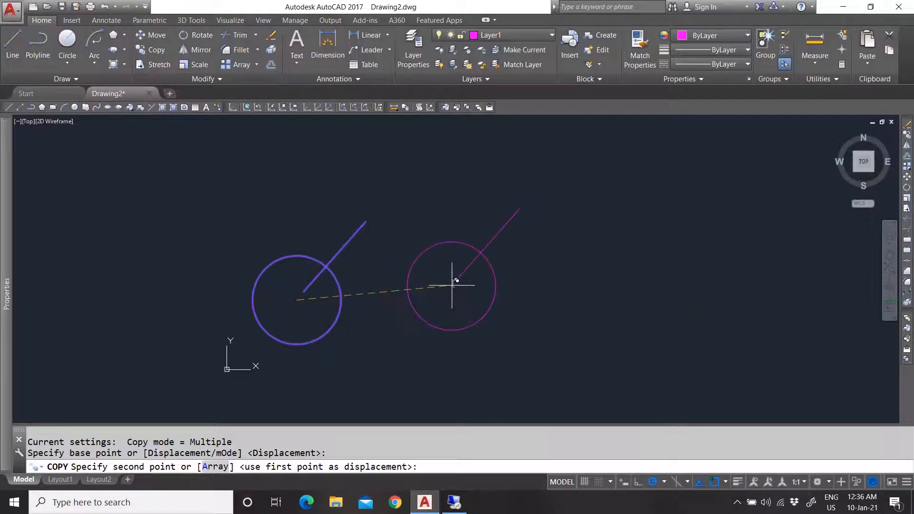
pyautogui.click(454, 275)
pyautogui.click(591, 279)
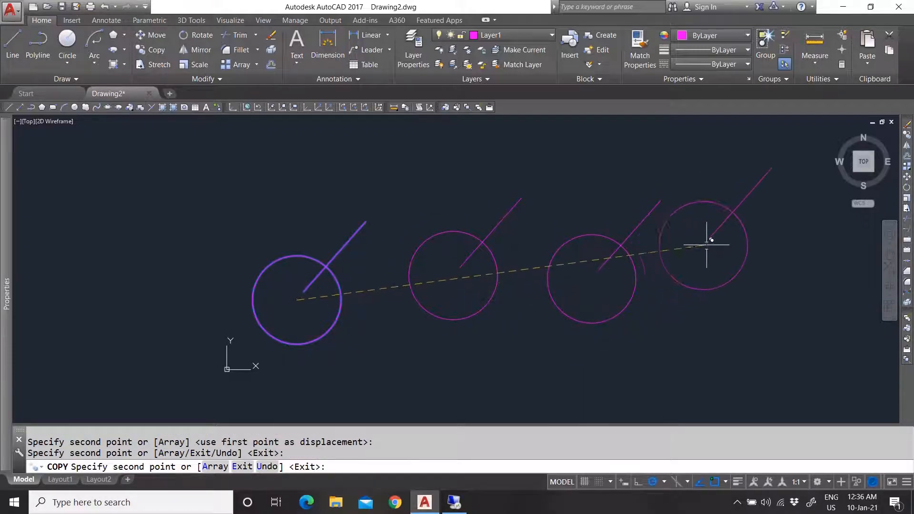
pyautogui.click(741, 260)
pyautogui.click(474, 366)
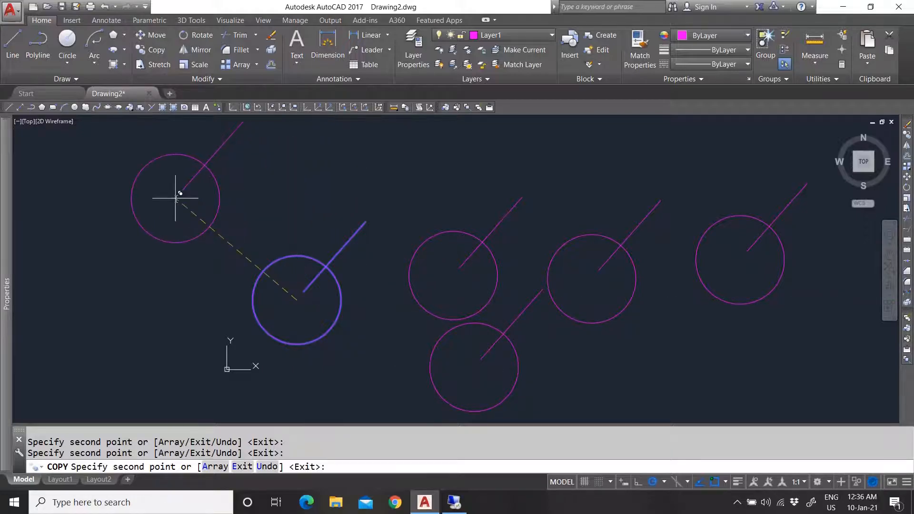
pyautogui.rightClick(176, 199)
pyautogui.click(210, 204)
# - Delete all four copies of the circle and line, keeping the original pair
pyautogui.scroll(-4, 486, 367)
pyautogui.scroll(2, 574, 370)
pyautogui.click(598, 377)
pyautogui.click(335, 199)
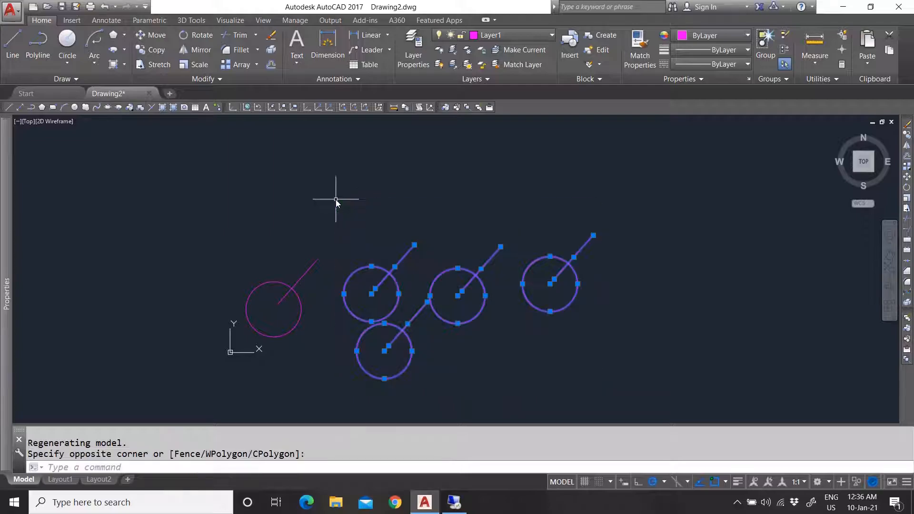
pyautogui.press('Delete')
pyautogui.click(350, 331)
pyautogui.click(273, 237)
pyautogui.click(160, 51)
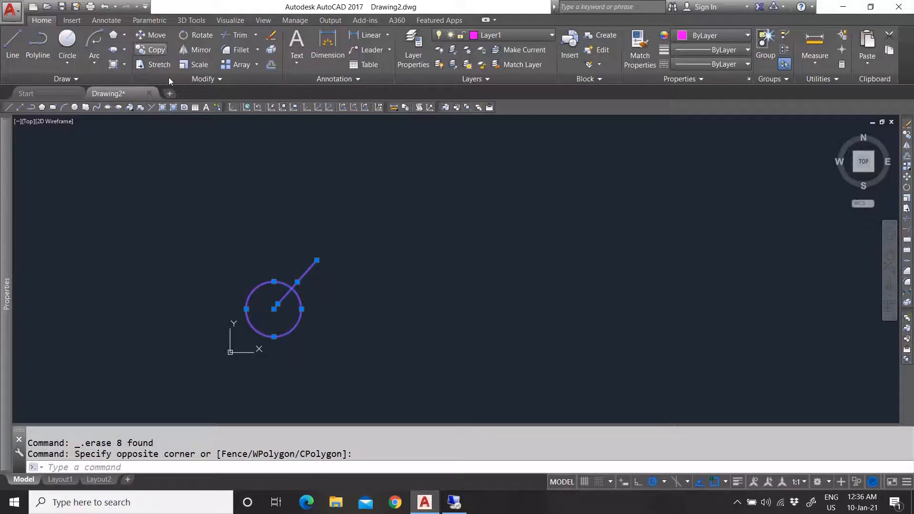
pyautogui.click(273, 310)
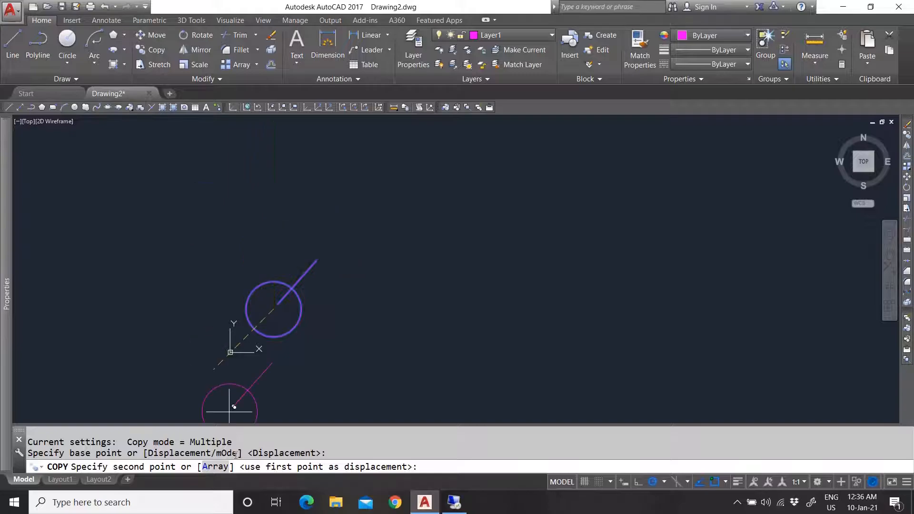
pyautogui.press('Escape')
# - Copy the circle and line in place, using 0,0,0 as both the base point and the second point
pyautogui.moveTo(341, 343); pyautogui.dragTo(213, 167)
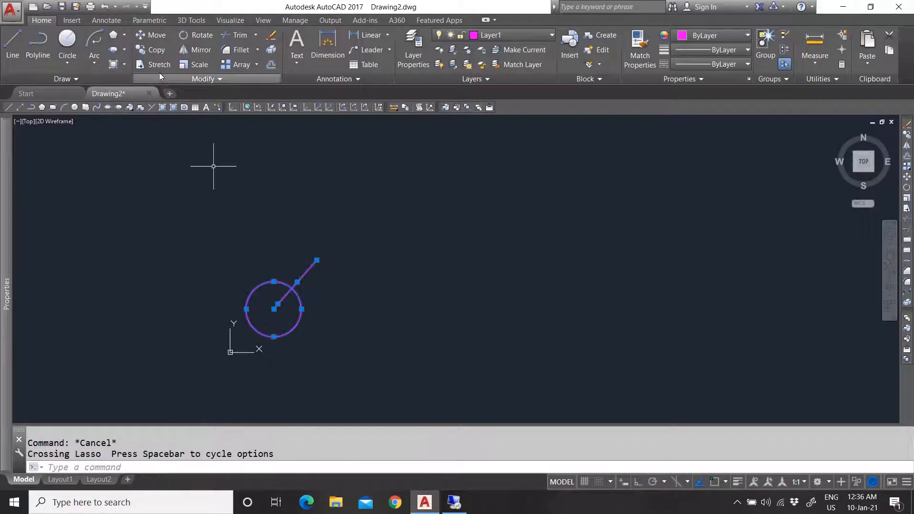
pyautogui.click(147, 51)
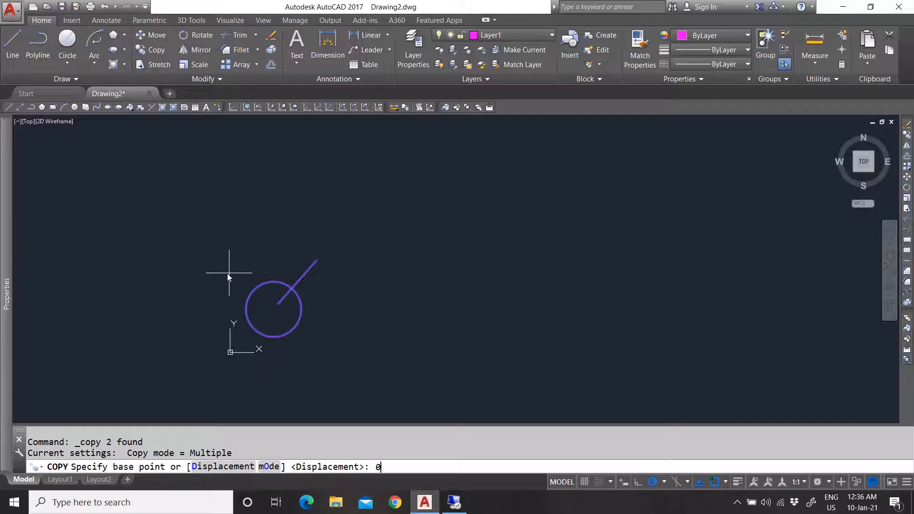
pyautogui.write('0,0,0')
pyautogui.press('Return')
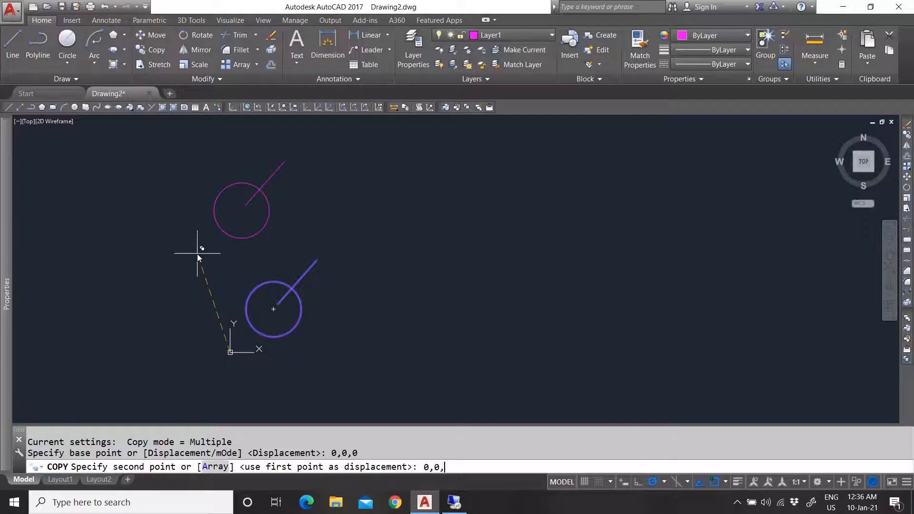
pyautogui.press('Return')
pyautogui.press('Escape')
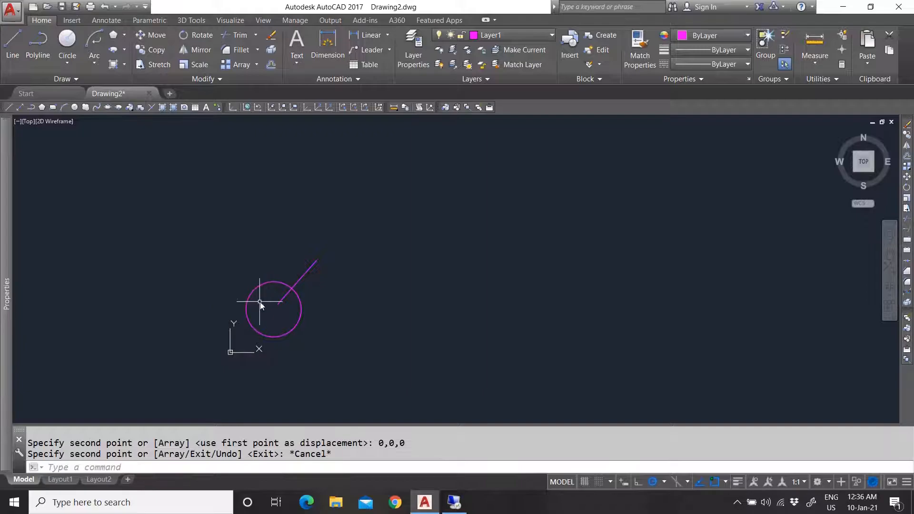
# - Move one of the overlapping circle-and-line pairs from the circle's centre to a free spot up and to the right
pyautogui.click(265, 285)
pyautogui.click(295, 284)
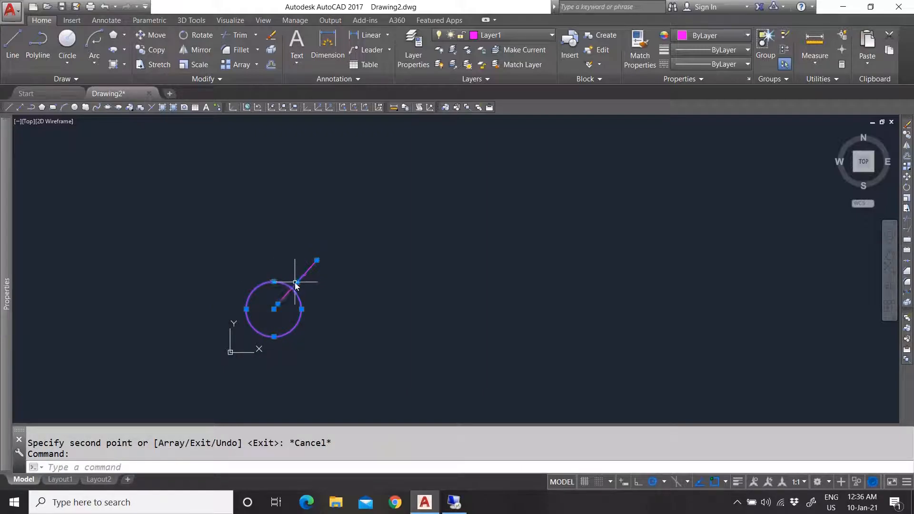
pyautogui.write('m')
pyautogui.press('Return')
pyautogui.click(273, 305)
pyautogui.click(414, 252)
pyautogui.press('Escape')
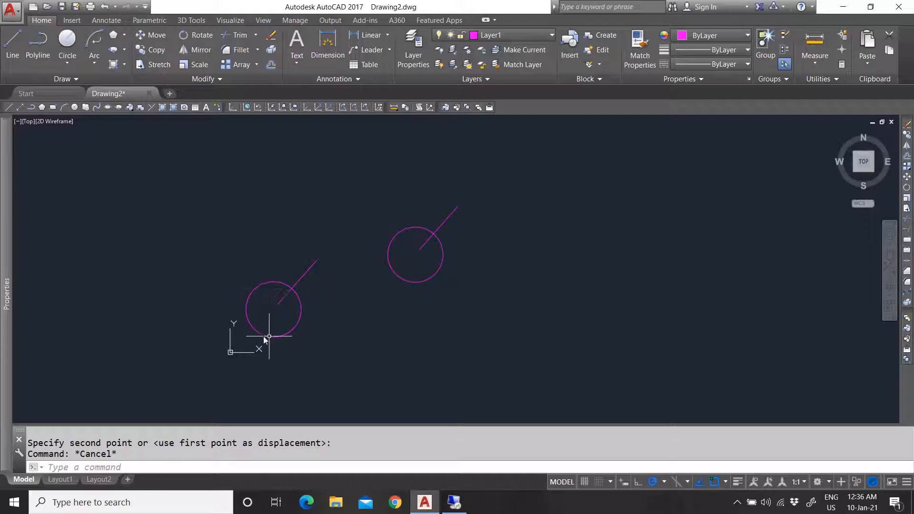
# - Delete the circle and line that were moved away, keeping the pair near the origin
pyautogui.click(230, 352)
pyautogui.click(478, 302)
pyautogui.click(367, 225)
pyautogui.press('Escape')
pyautogui.click(478, 314)
pyautogui.click(355, 212)
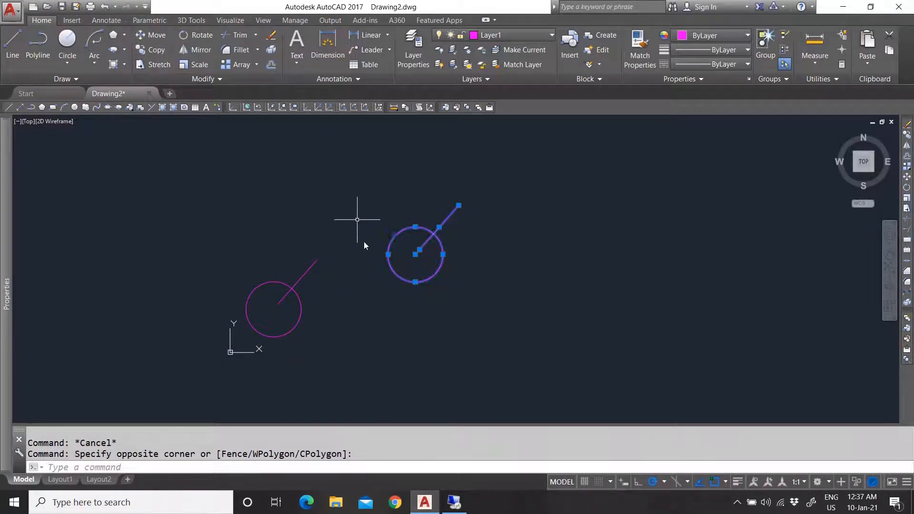
pyautogui.click(494, 273)
pyautogui.click(415, 299)
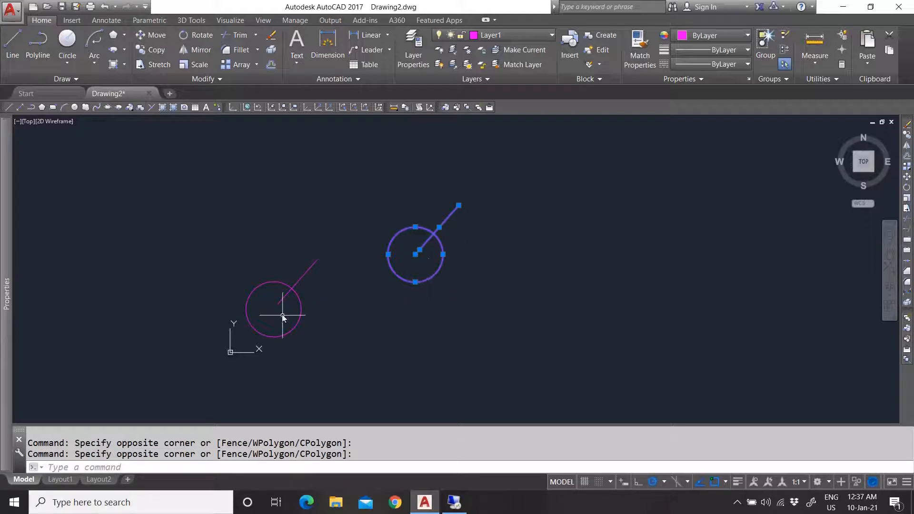
pyautogui.press('Escape')
pyautogui.click(472, 300)
pyautogui.click(361, 199)
pyautogui.press('Delete')
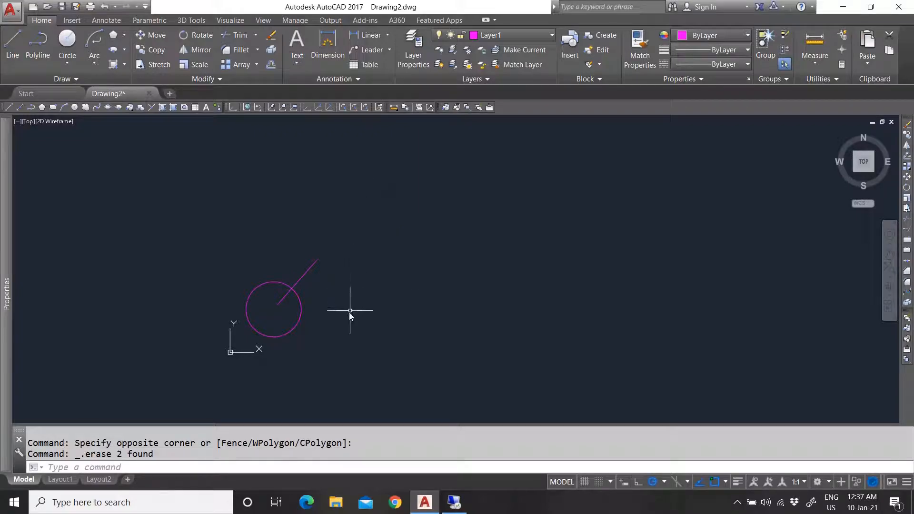
# - Begin copying the circle and line from the circle's centre using the Array option with 4 items
pyautogui.click(323, 329)
pyautogui.click(244, 261)
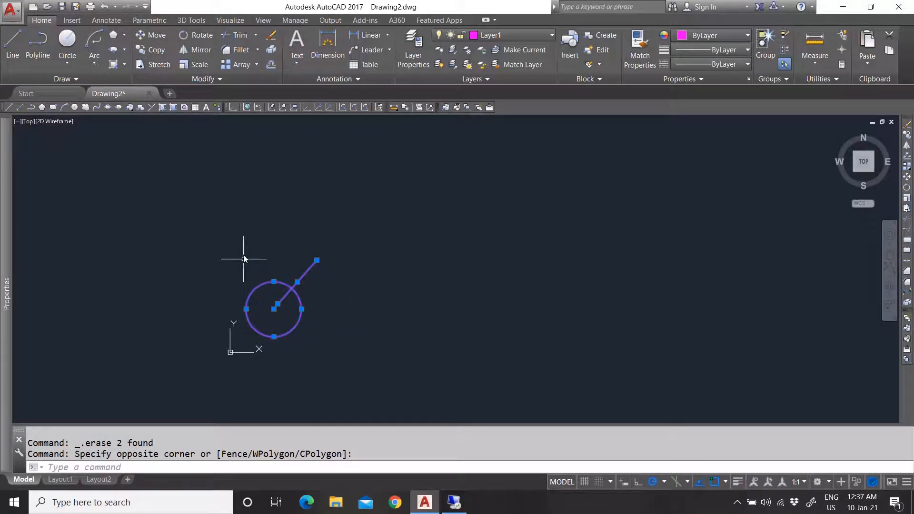
pyautogui.click(157, 50)
pyautogui.scroll(2, 240, 335)
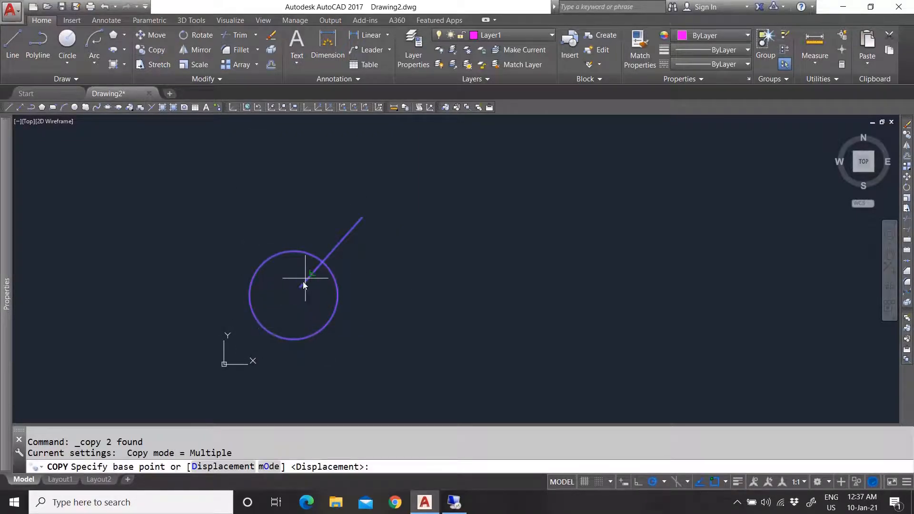
pyautogui.click(294, 296)
pyautogui.scroll(-2, 319, 339)
pyautogui.scroll(2, 328, 343)
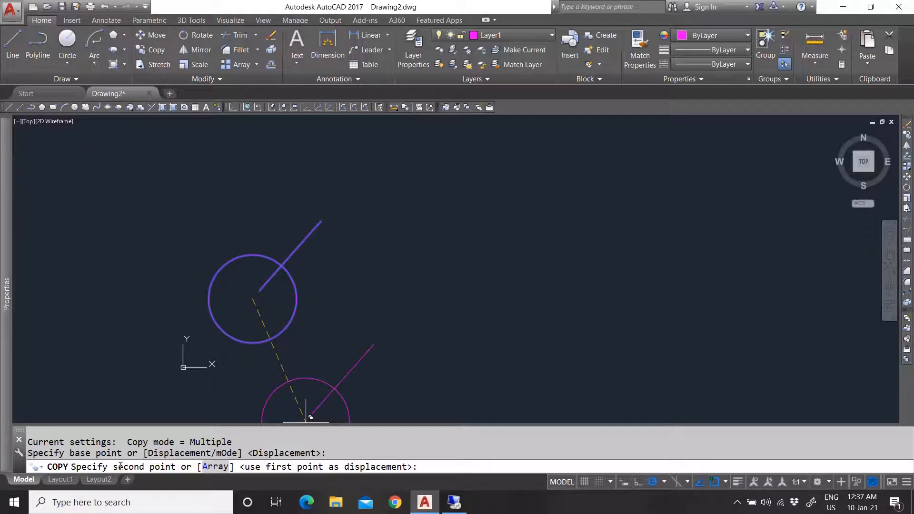
pyautogui.click(210, 467)
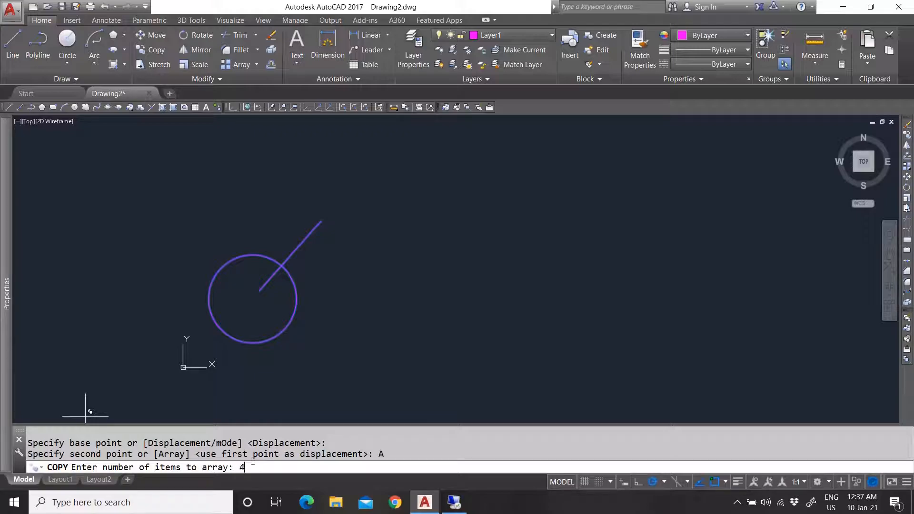
pyautogui.write('4')
pyautogui.press('Return')
pyautogui.scroll(-5, 281, 333)
pyautogui.scroll(3, 295, 332)
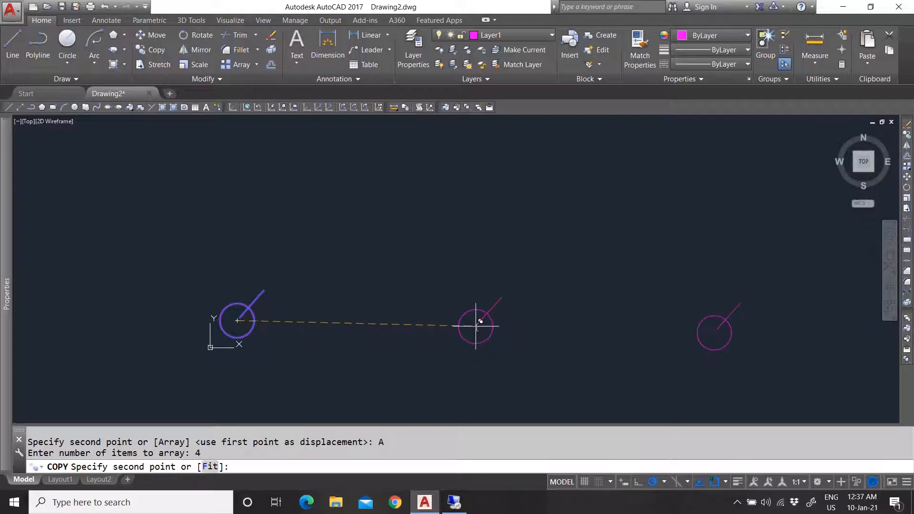
pyautogui.scroll(-2, 333, 317)
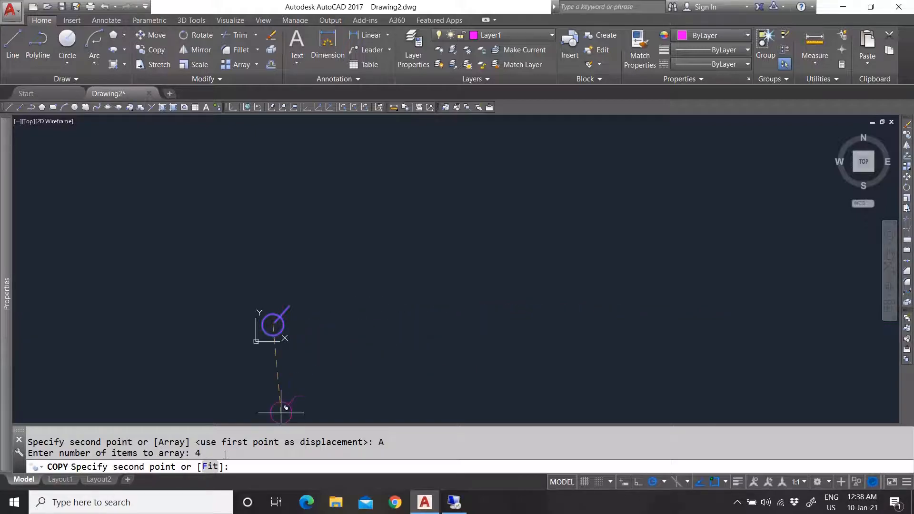
# - Switch the four-item array copy to Fit to preview its spacing, and return to the Array option
pyautogui.write('F')
pyautogui.press('Return')
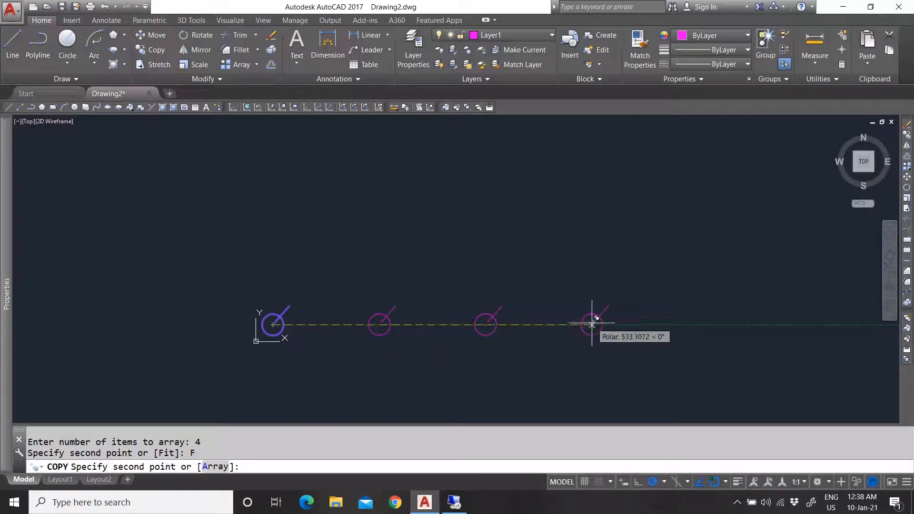
pyautogui.write('A')
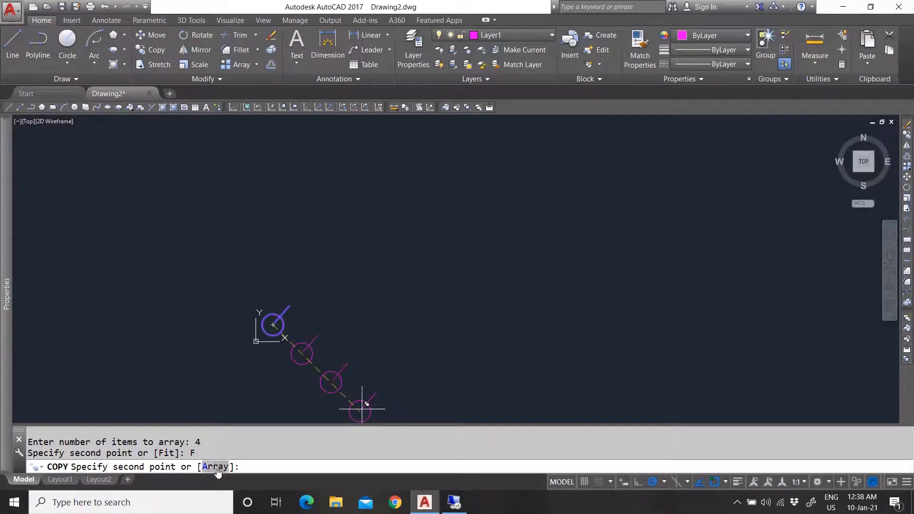
pyautogui.press('Return')
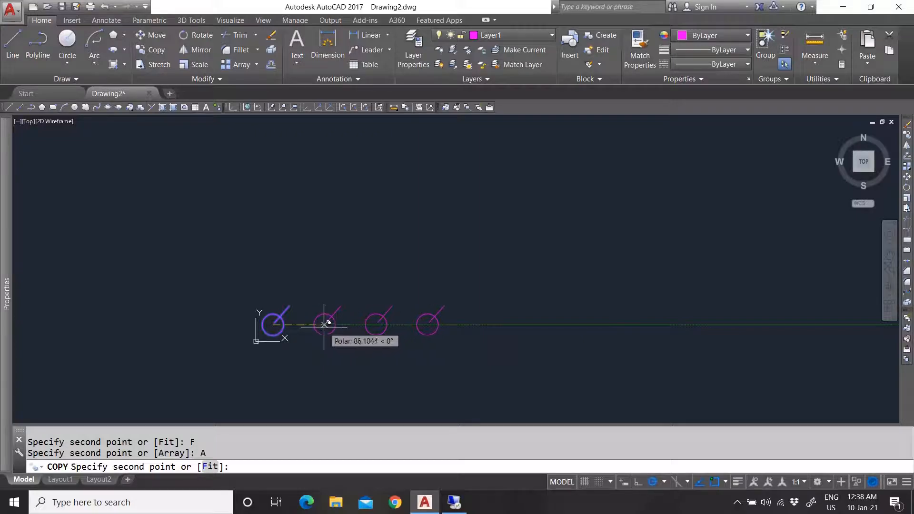
# - Finish the array copy with the Fit option, placing the last item about 370 units horizontally to the right of the original
pyautogui.click(212, 468)
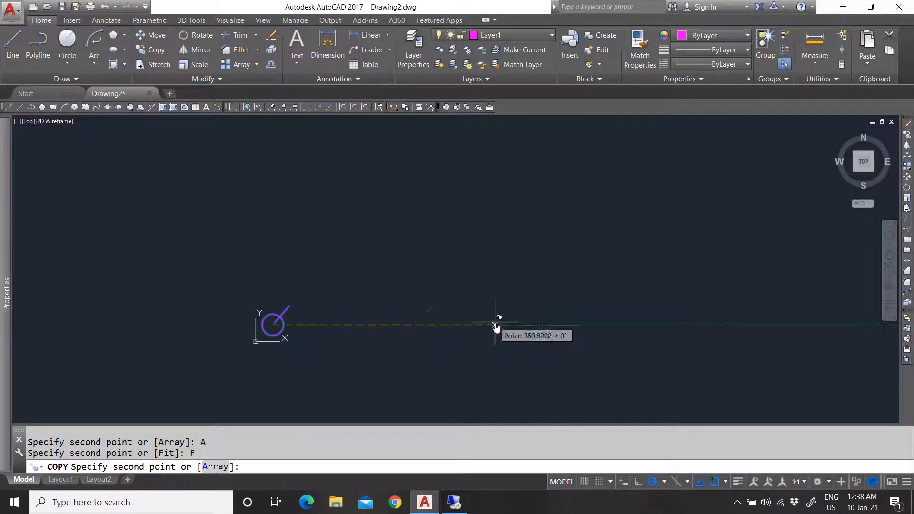
pyautogui.click(493, 323)
pyautogui.rightClick(497, 249)
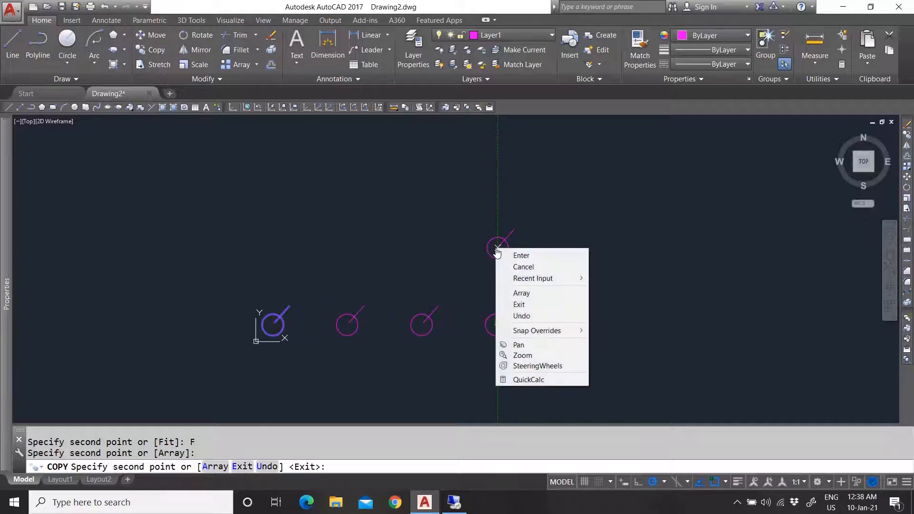
pyautogui.click(524, 255)
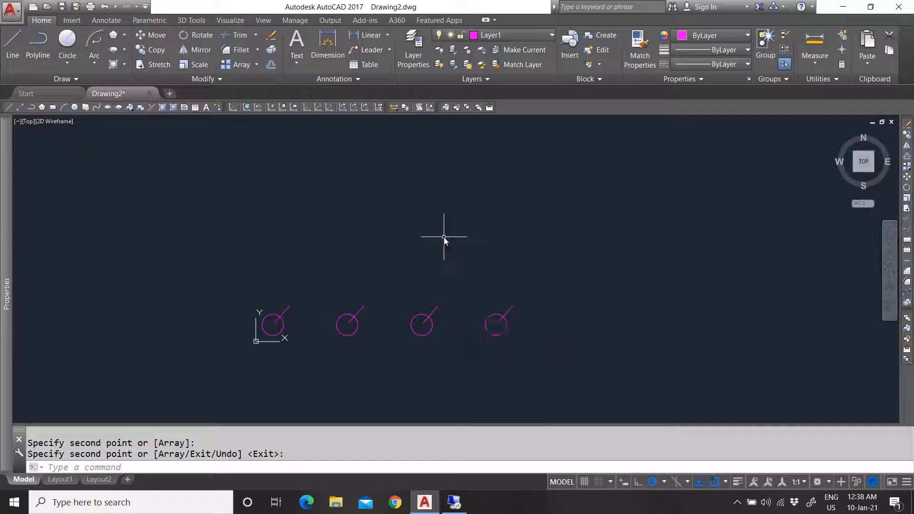
# - Delete the three arrayed copies of the circle and line, keeping the original pair
pyautogui.click(541, 359)
pyautogui.click(296, 268)
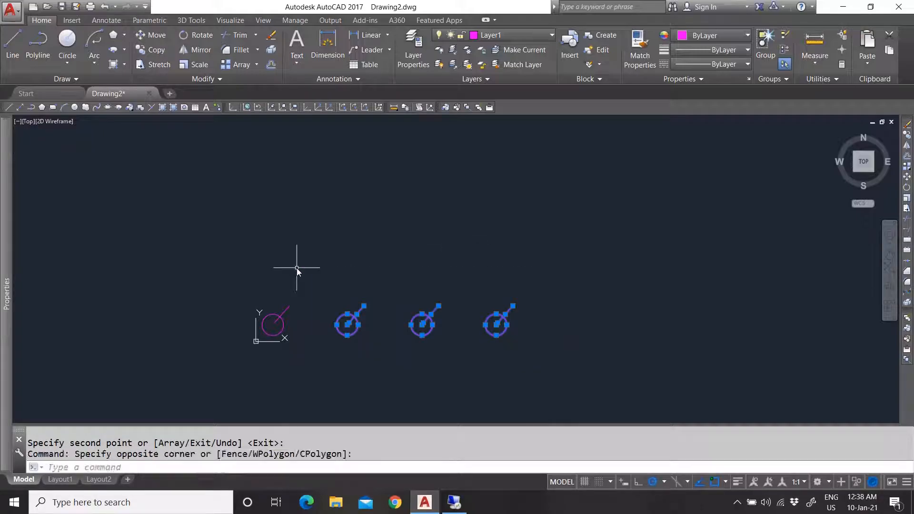
pyautogui.press('Delete')
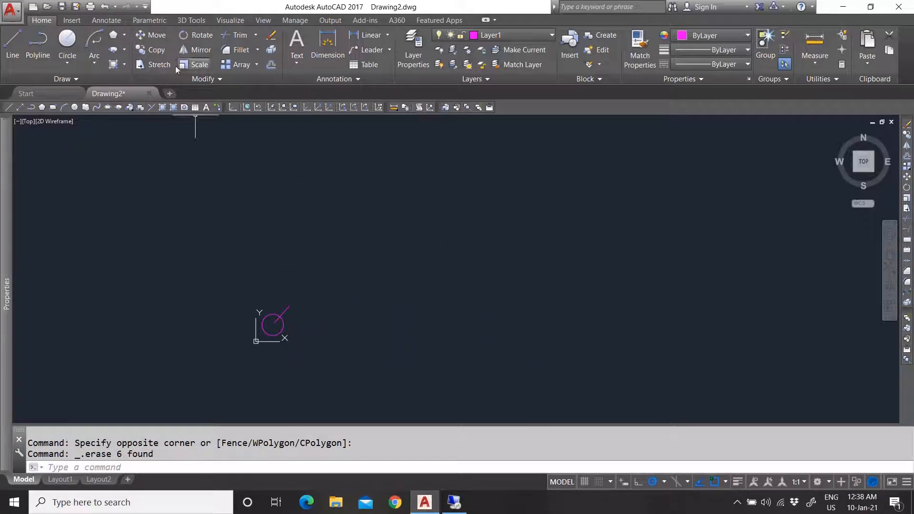
# - Try to stretch the line by picking it directly and using a base point beside its upper end
pyautogui.scroll(6, 278, 326)
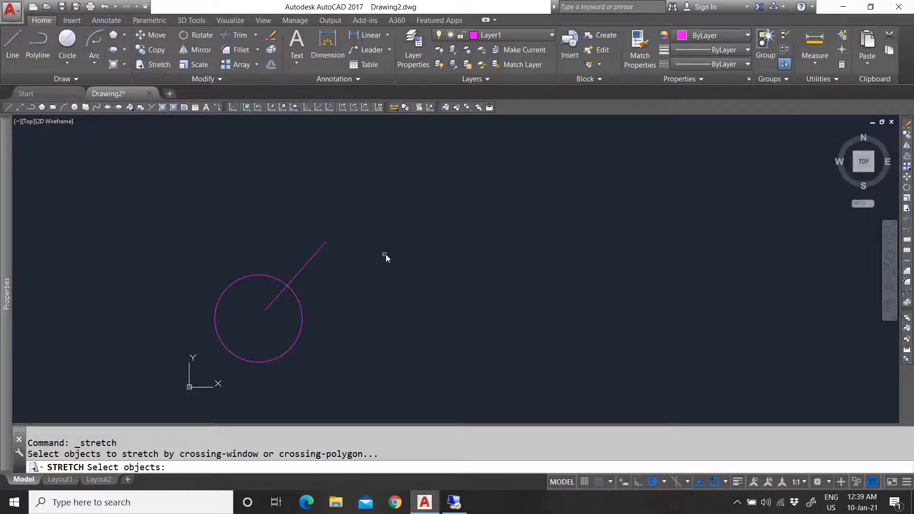
pyautogui.click(317, 254)
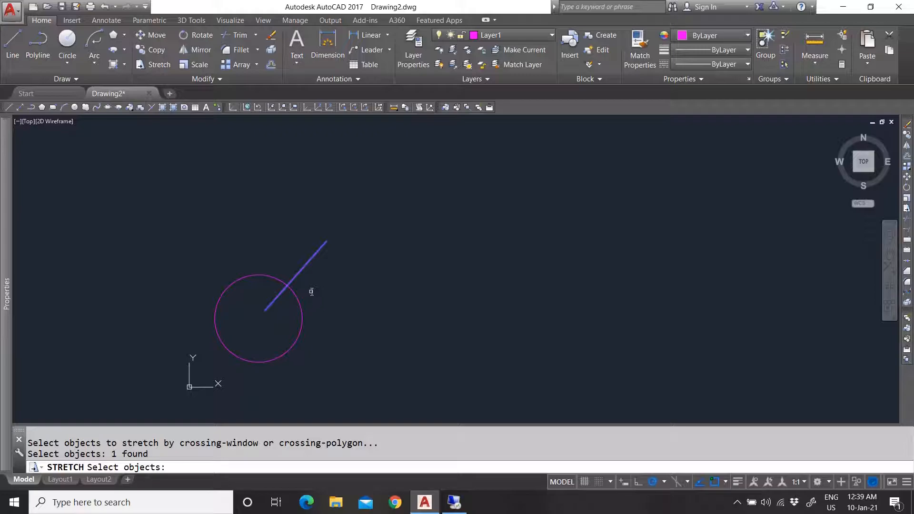
pyautogui.press('Return')
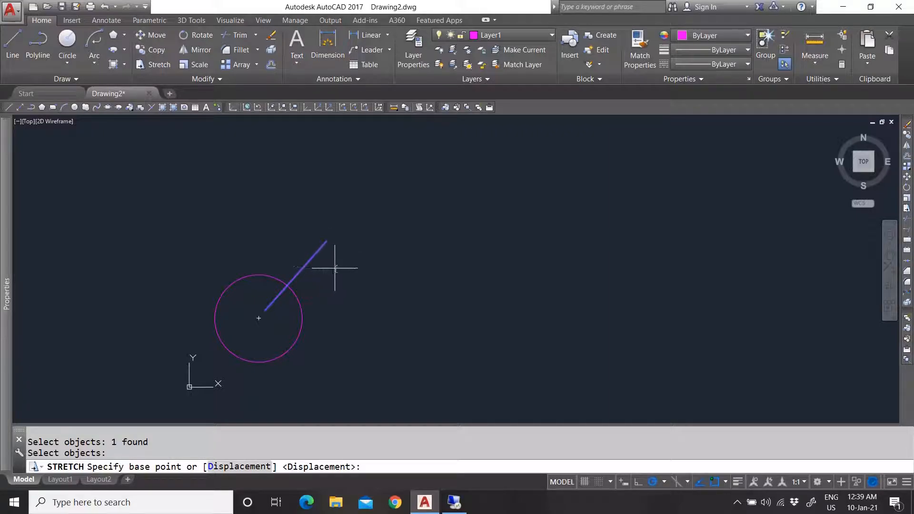
pyautogui.click(351, 270)
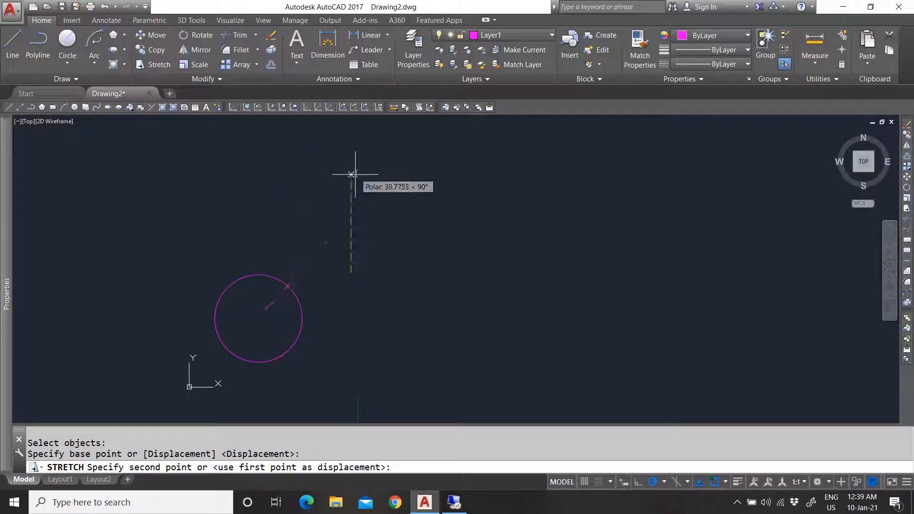
pyautogui.press('Escape')
pyautogui.press('Escape')
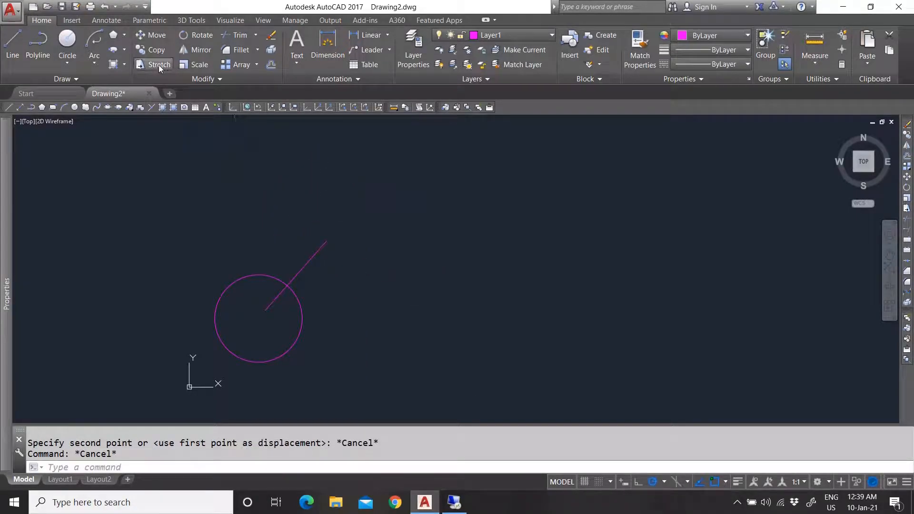
# - Try to stretch the line's upper end with a crossing window around that end and a base point to its right
pyautogui.click(159, 65)
pyautogui.click(458, 281)
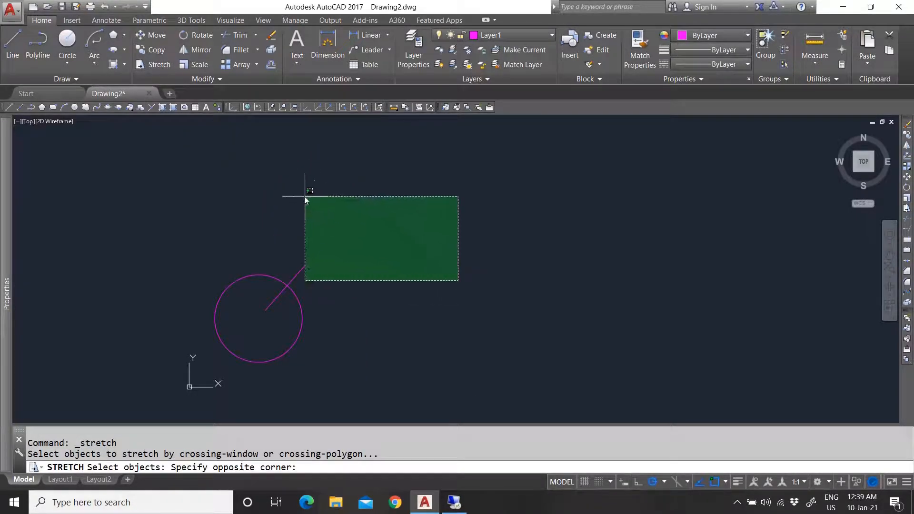
pyautogui.click(299, 191)
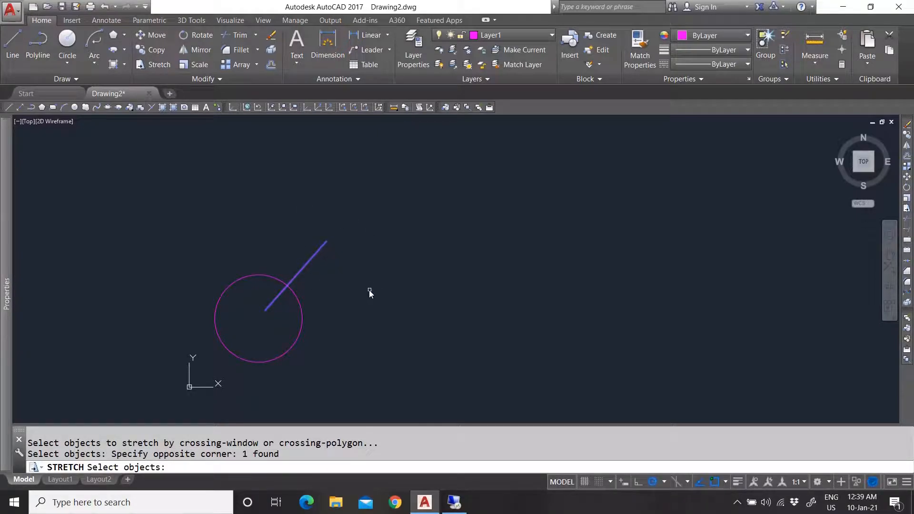
pyautogui.press('Return')
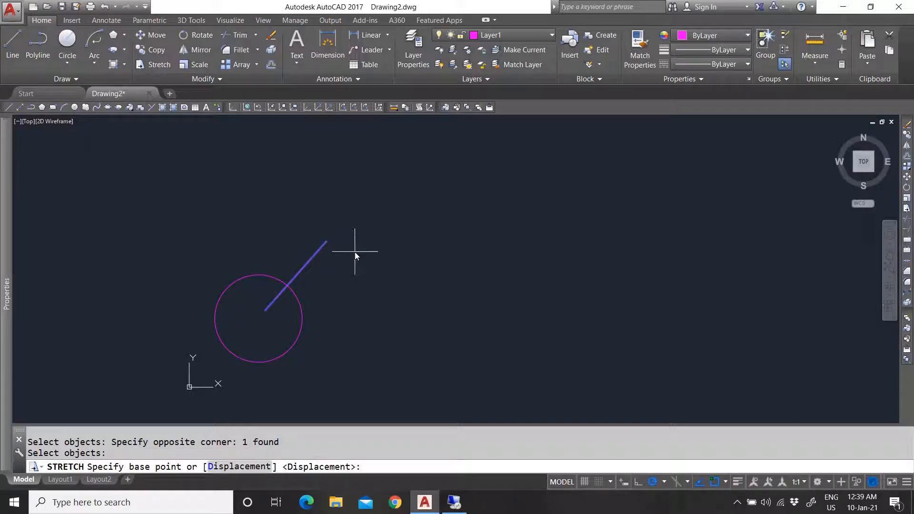
pyautogui.click(357, 250)
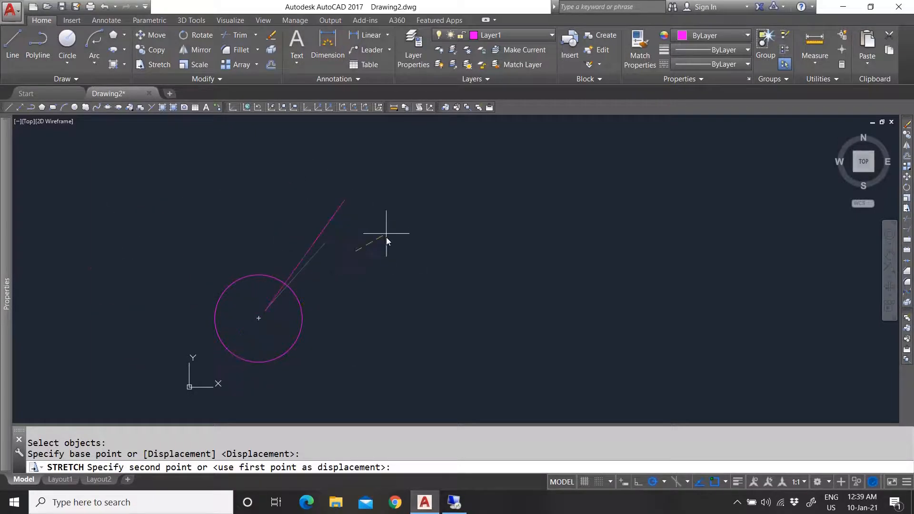
pyautogui.press('Escape')
pyautogui.press('Escape')
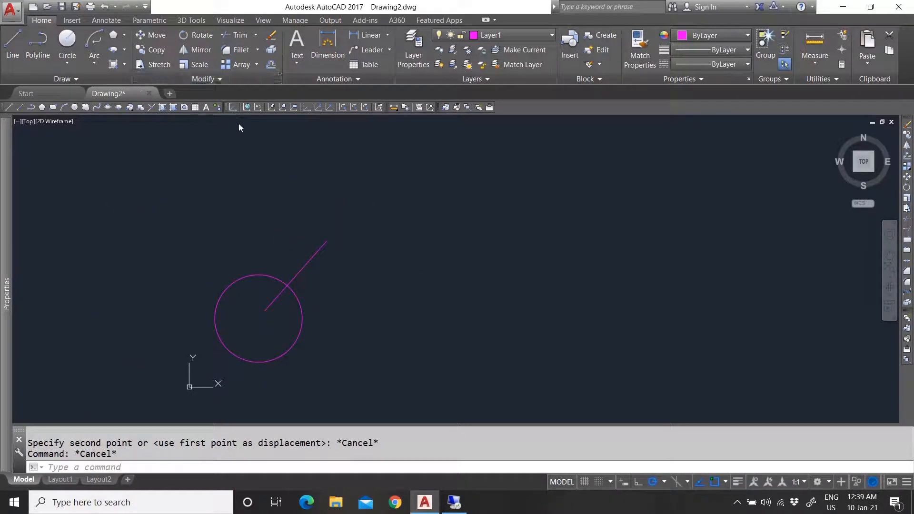
# - Try to stretch the line's upper end again with a crossing window around it and a base point just beside that end
pyautogui.press('Return')
pyautogui.click(421, 285)
pyautogui.click(296, 192)
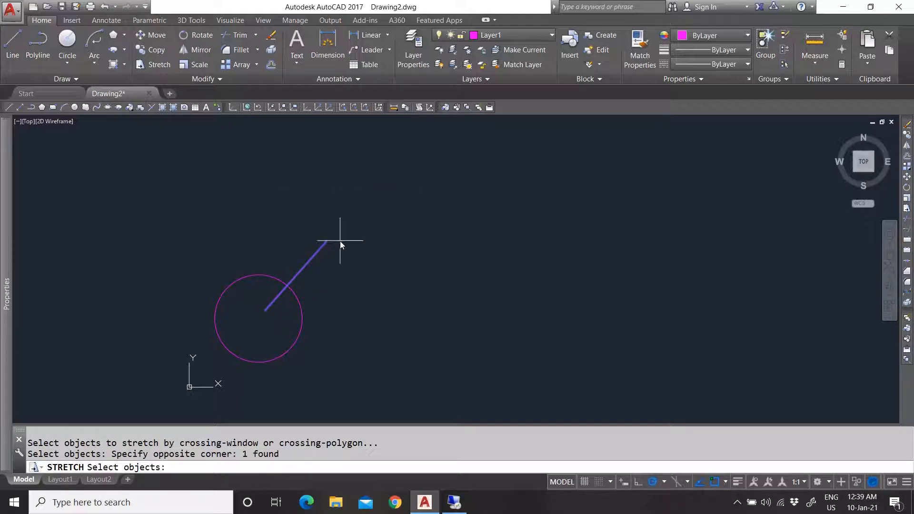
pyautogui.press('Return')
pyautogui.click(339, 242)
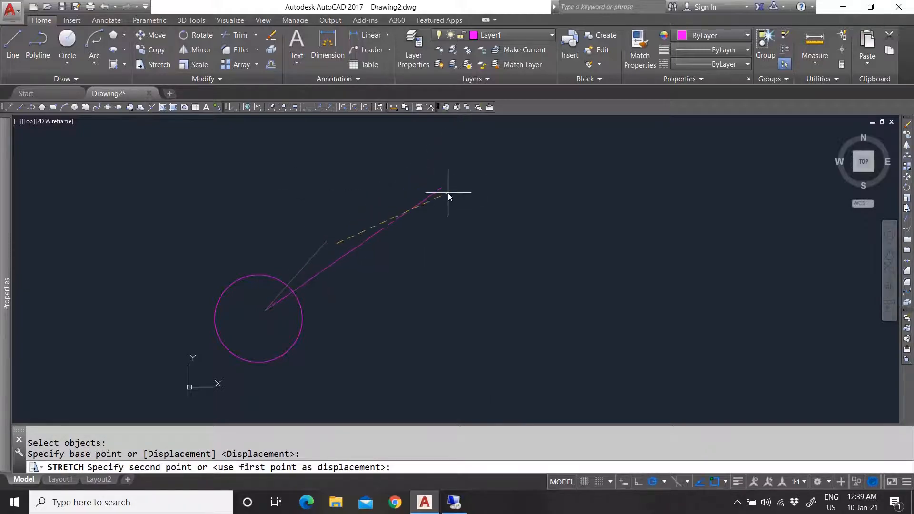
pyautogui.press('Escape')
# - Try to stretch the line by picking it directly and using its midpoint as the base point
pyautogui.click(153, 64)
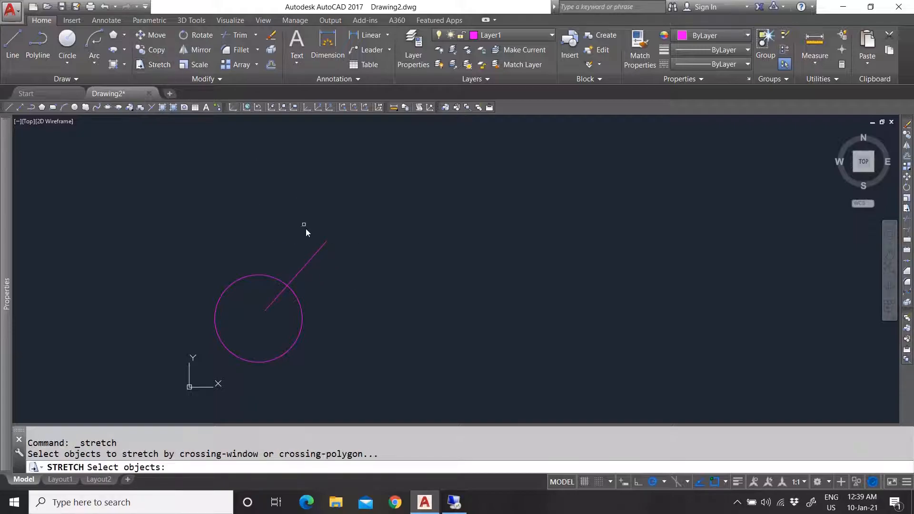
pyautogui.click(310, 264)
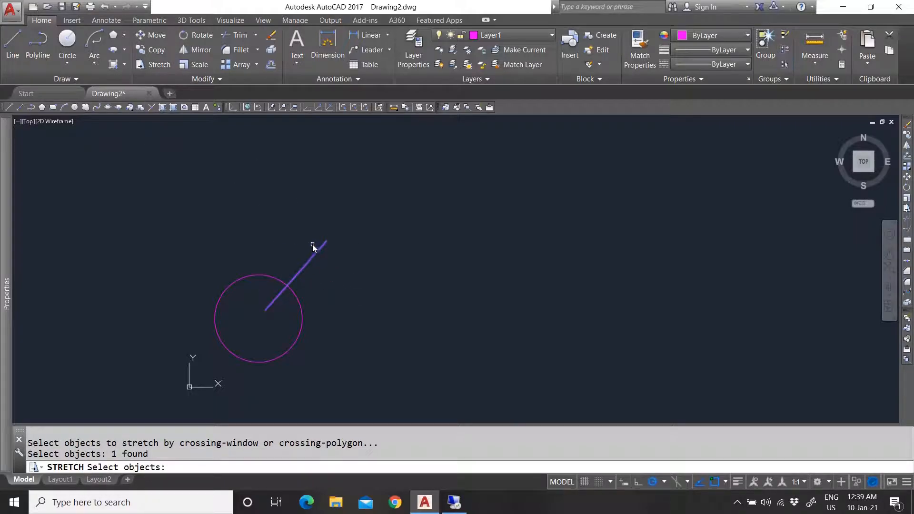
pyautogui.press('Return')
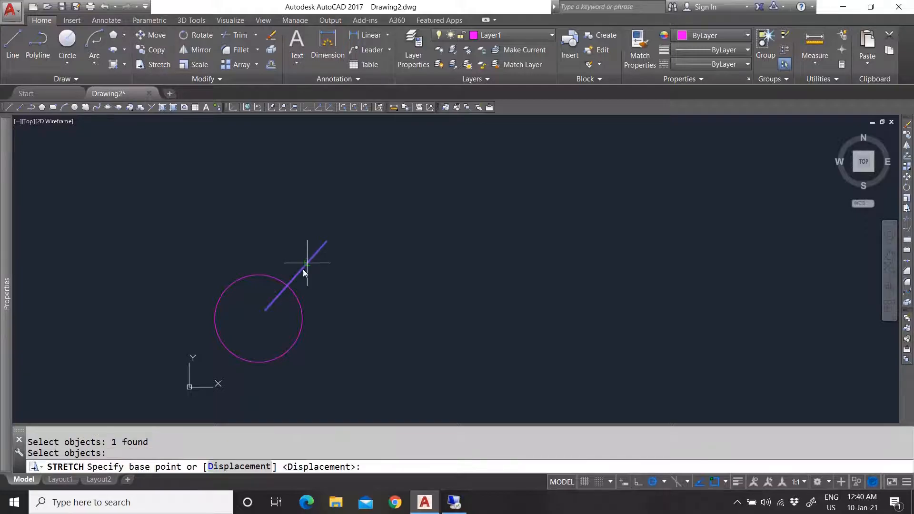
pyautogui.click(303, 270)
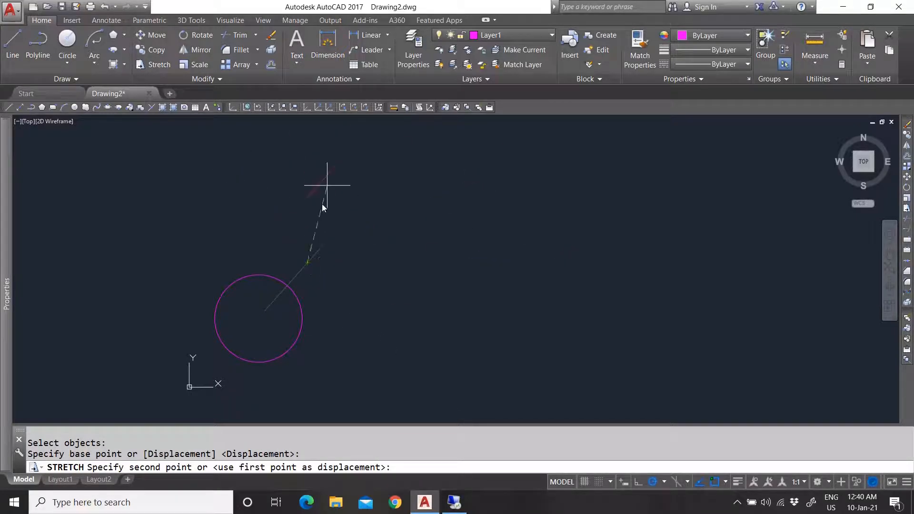
pyautogui.press('Escape')
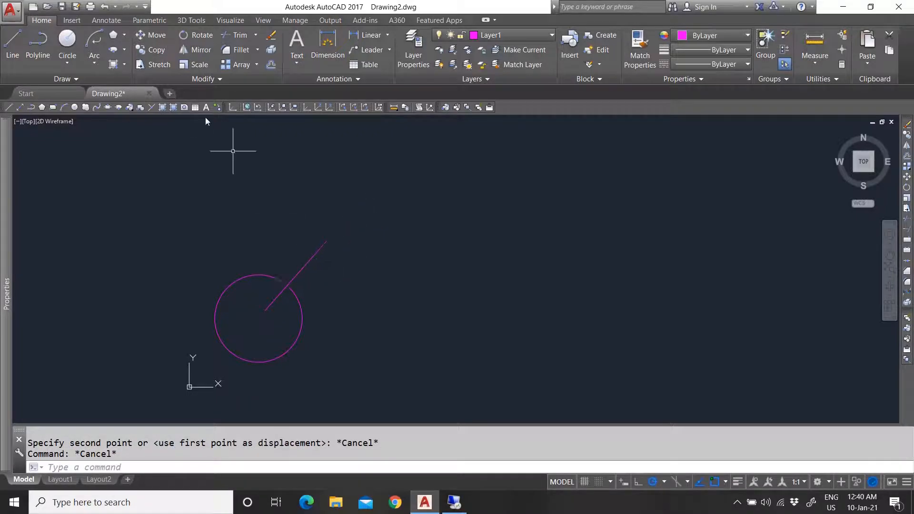
# - Stretch the line's upper end almost straight up, using a crossing window around that end and a base point to its right
pyautogui.click(163, 61)
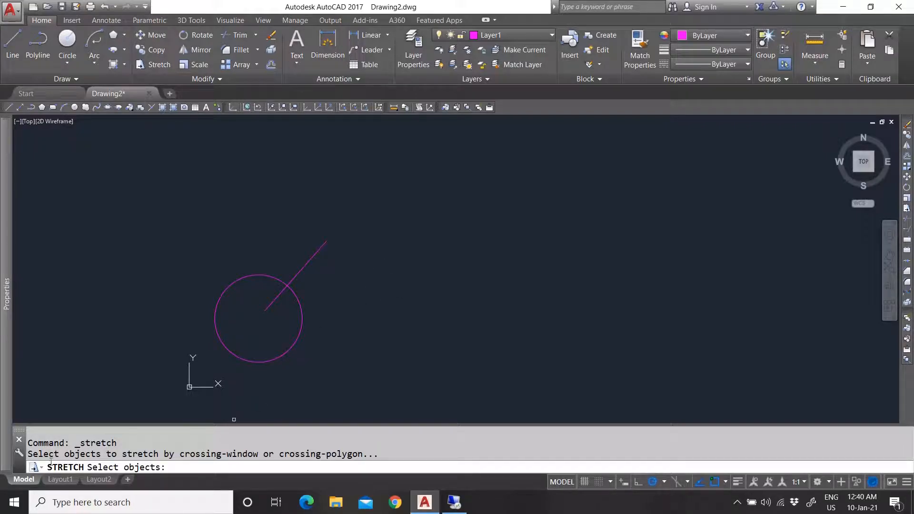
pyautogui.click(400, 282)
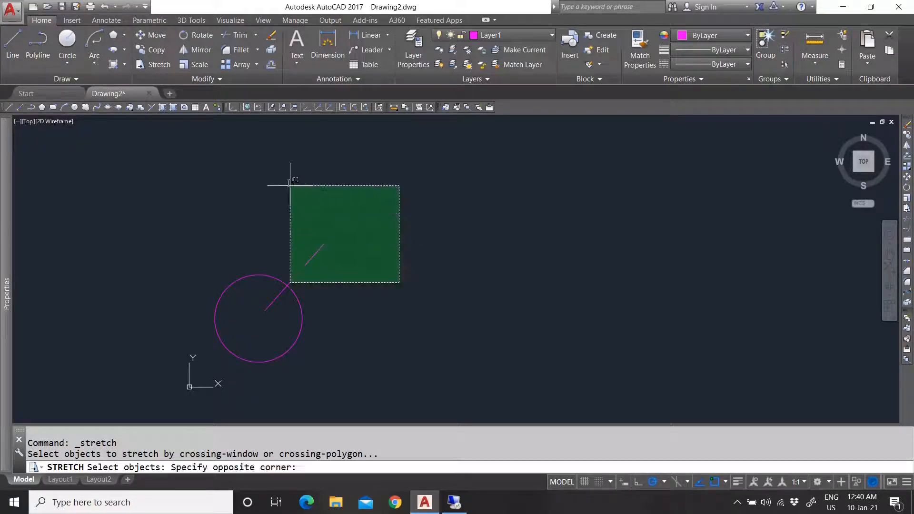
pyautogui.click(299, 169)
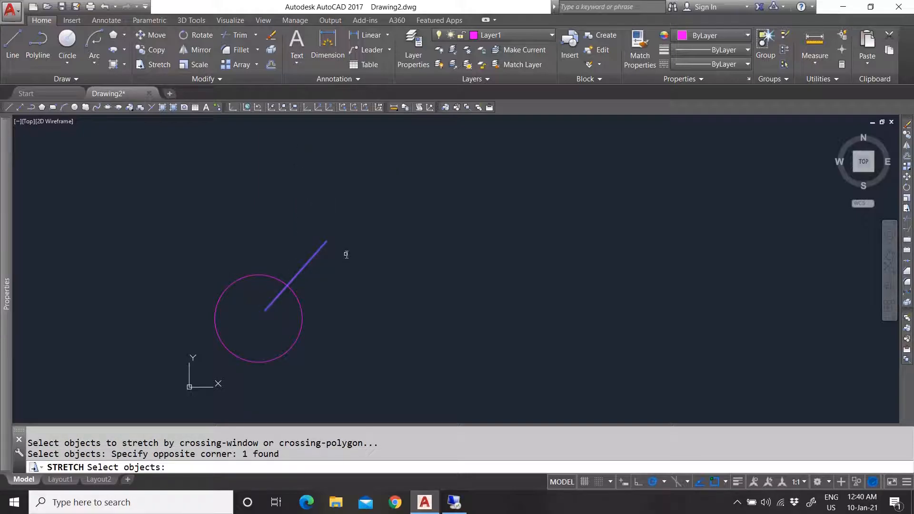
pyautogui.press('Return')
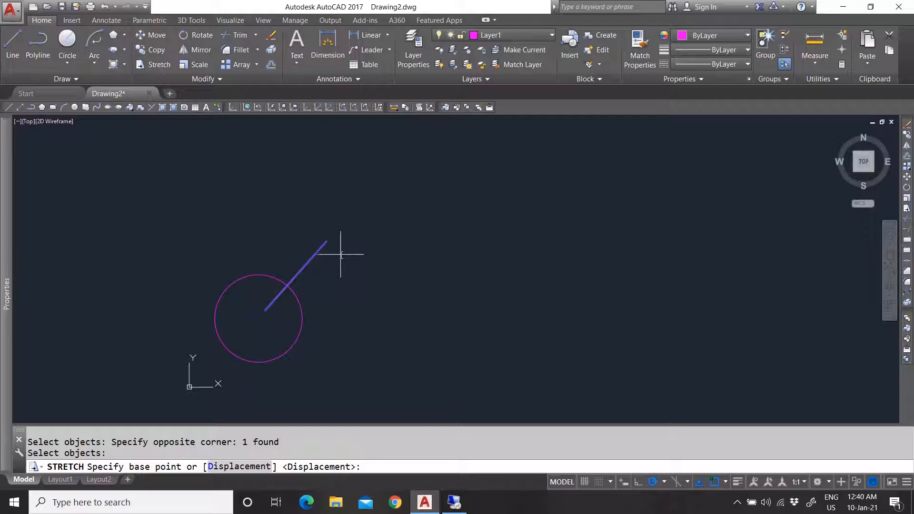
pyautogui.click(353, 247)
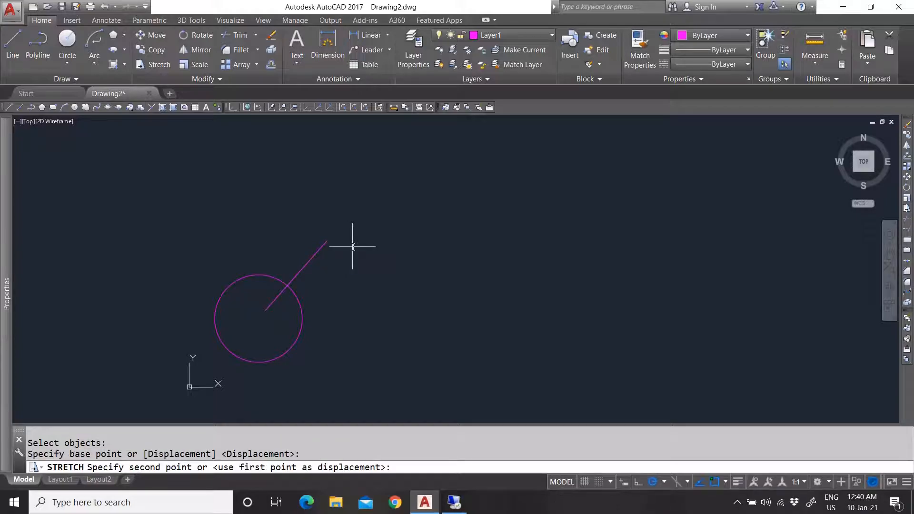
pyautogui.click(354, 157)
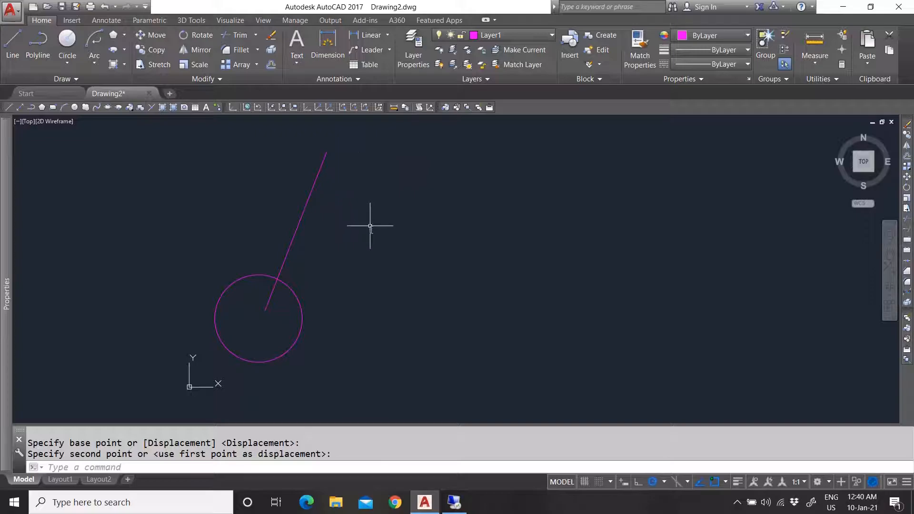
# - Rotate the line by 45 degrees about its lower endpoint inside the circle
pyautogui.click(193, 36)
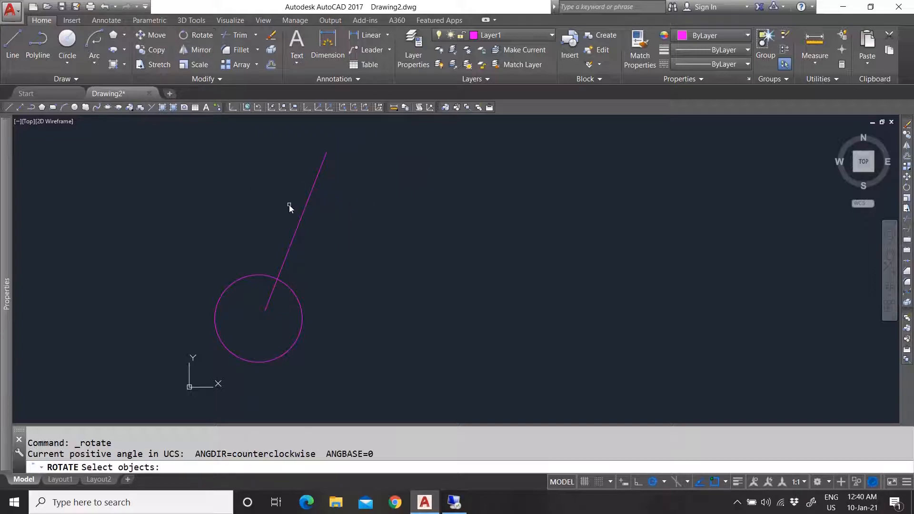
pyautogui.click(296, 235)
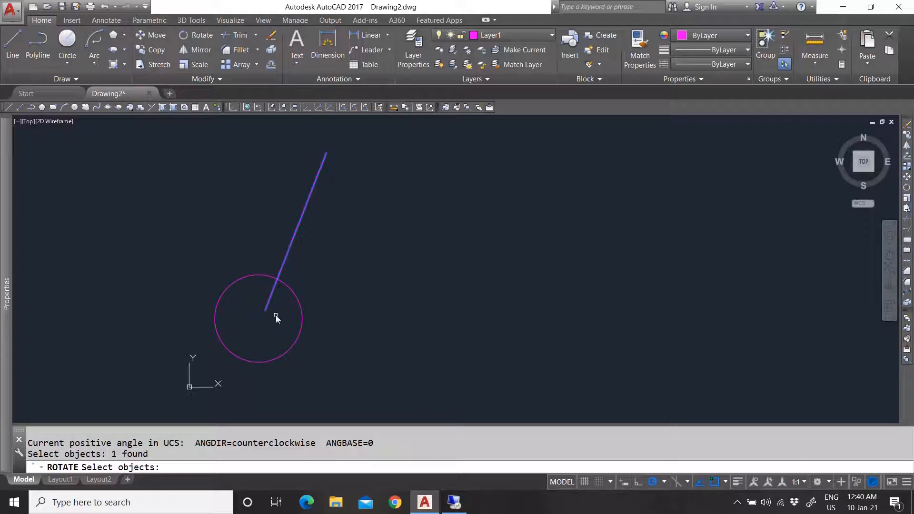
pyautogui.press('Return')
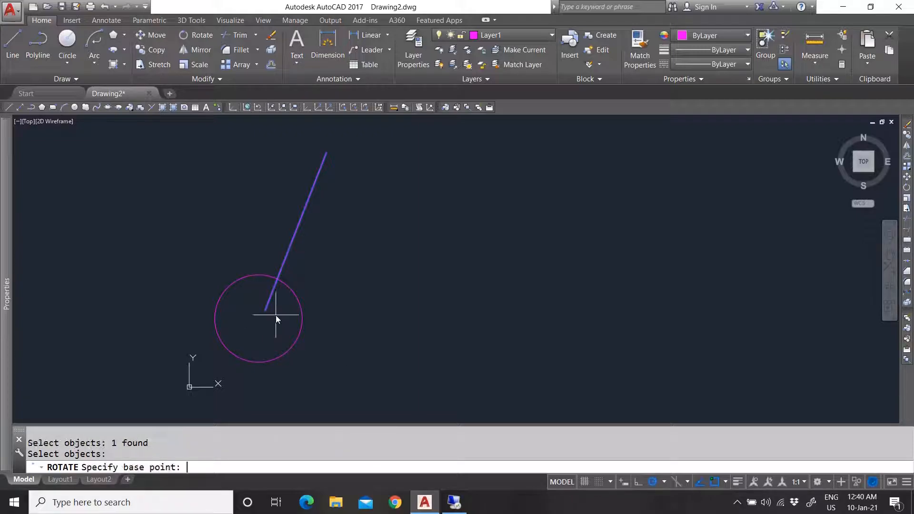
pyautogui.click(265, 312)
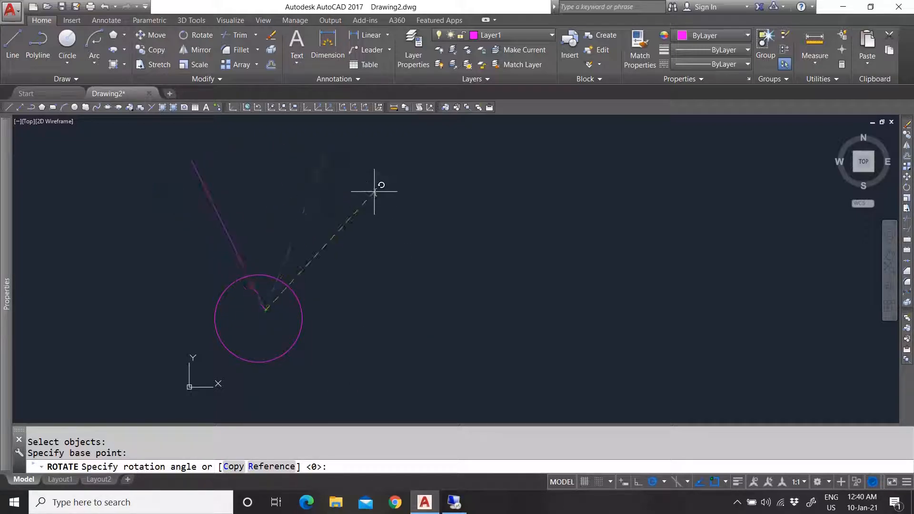
pyautogui.press('Return')
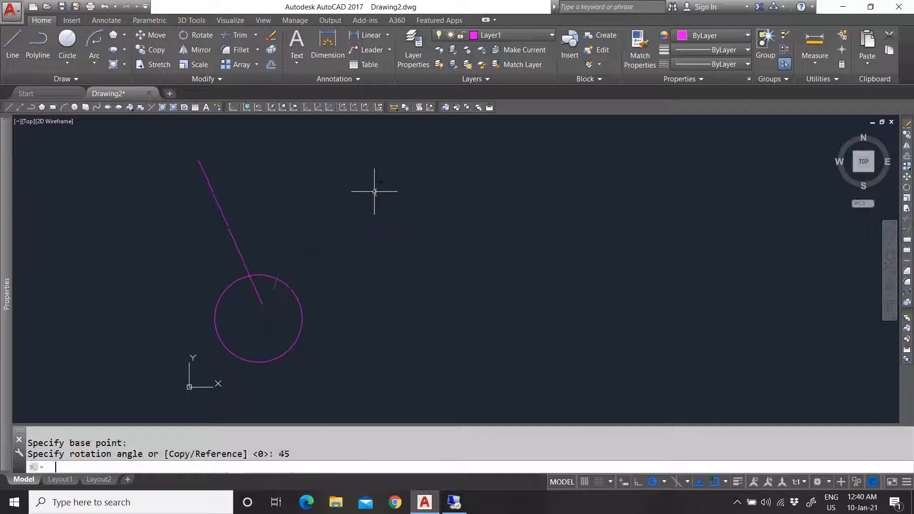
# - Rotate a copy of the line by 45 degrees about its lower endpoint using the Copy option
pyautogui.click(288, 208)
pyautogui.click(143, 143)
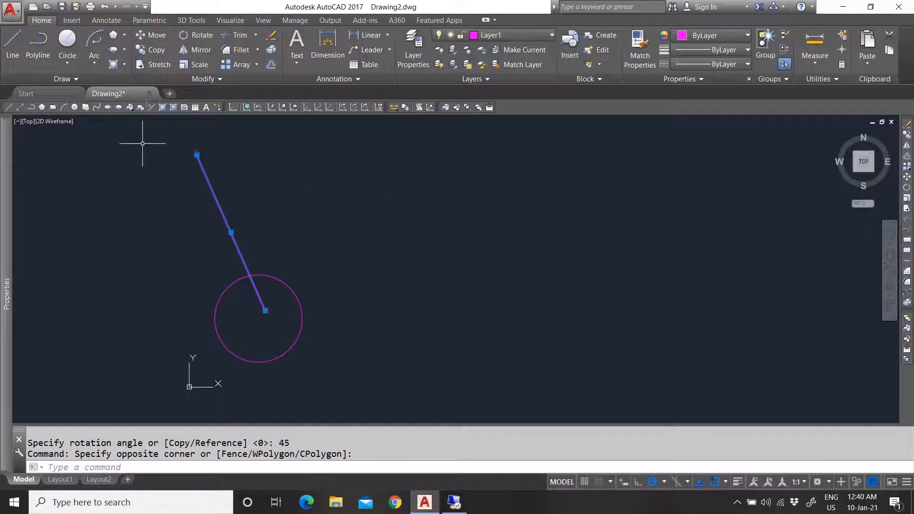
pyautogui.click(198, 38)
pyautogui.click(266, 311)
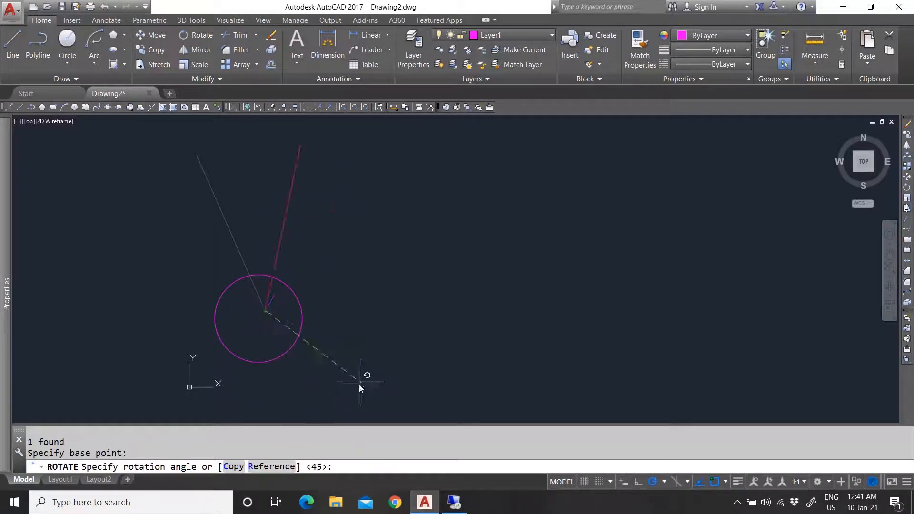
pyautogui.click(235, 467)
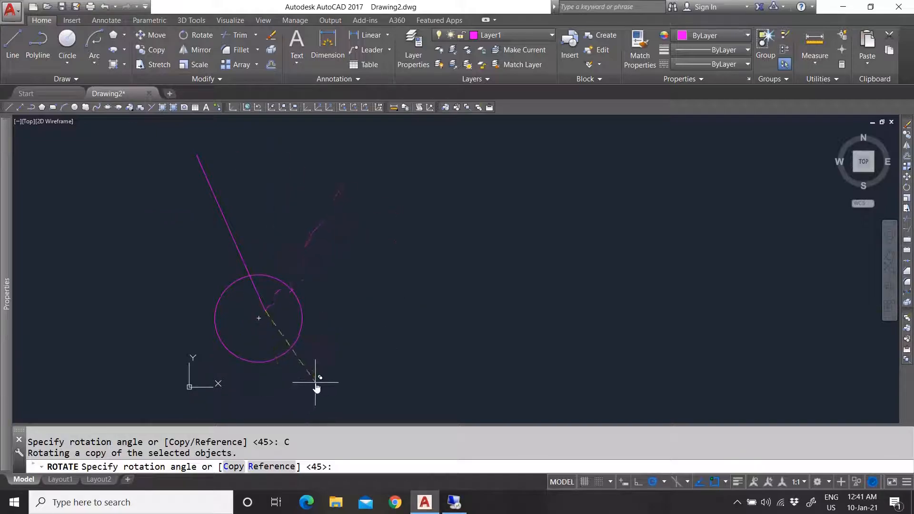
pyautogui.write('5')
pyautogui.press('Return')
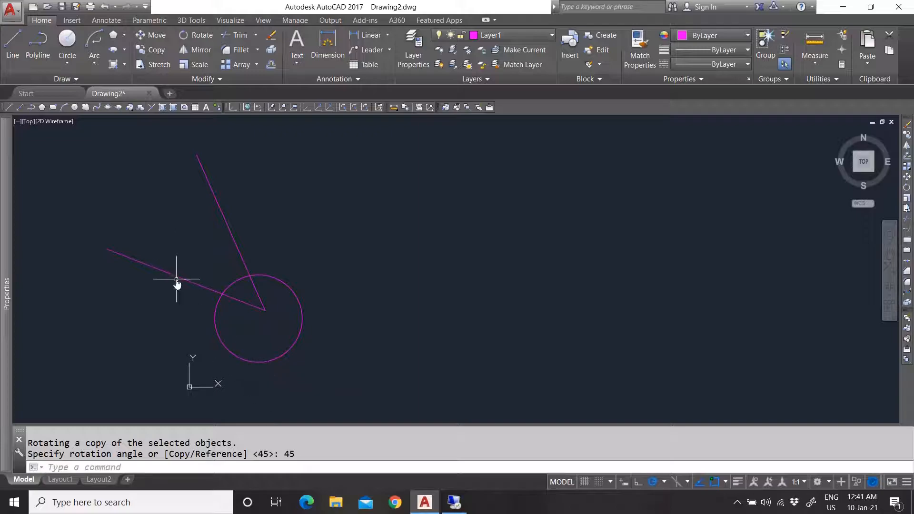
pyautogui.click(176, 281)
pyautogui.press('Escape')
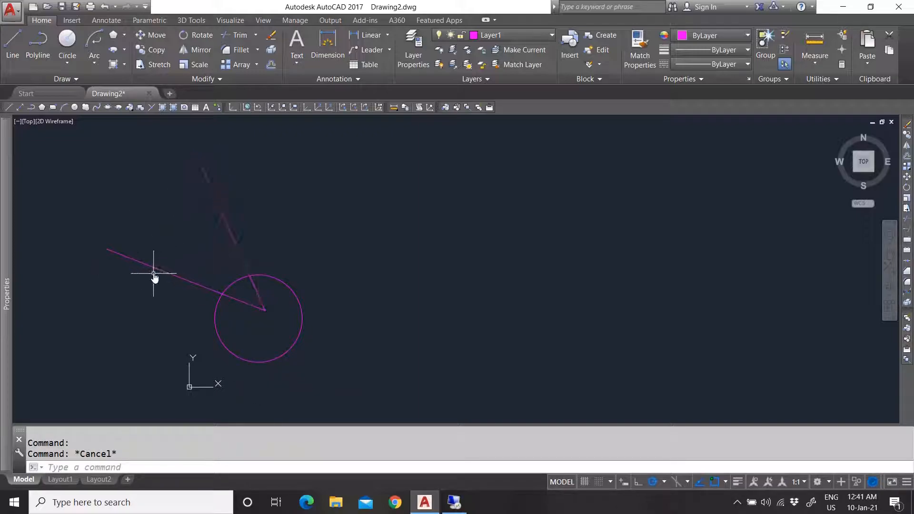
# - Rotate the steeper line about its lower endpoint with the Reference option, taking its two ends as reference and pointing it diagonally up and right
pyautogui.click(154, 269)
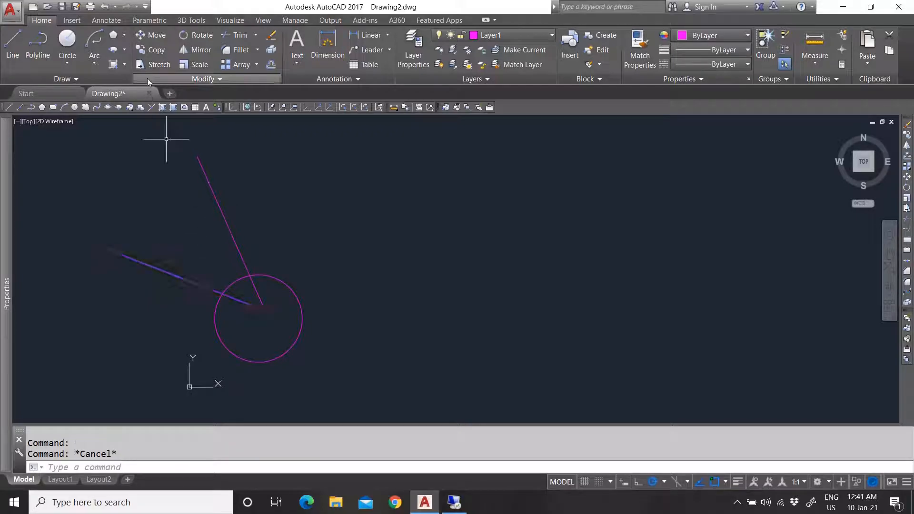
pyautogui.click(189, 36)
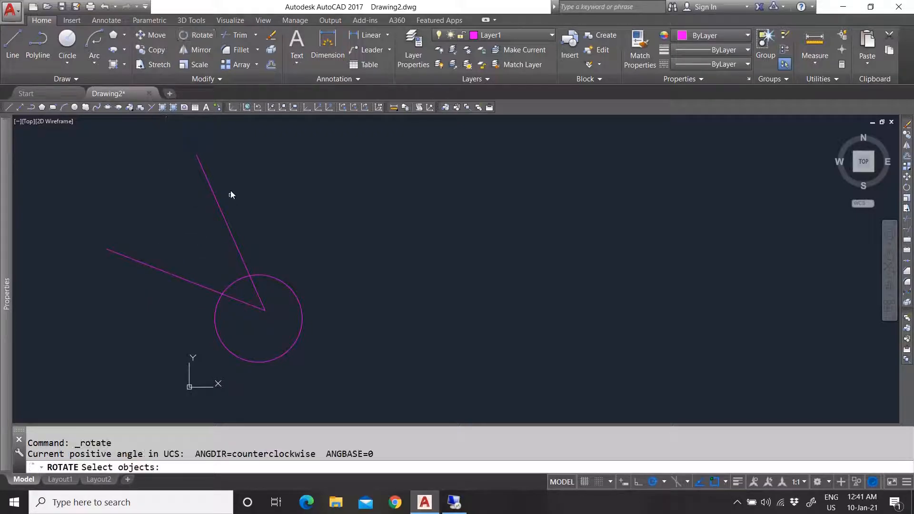
pyautogui.click(224, 215)
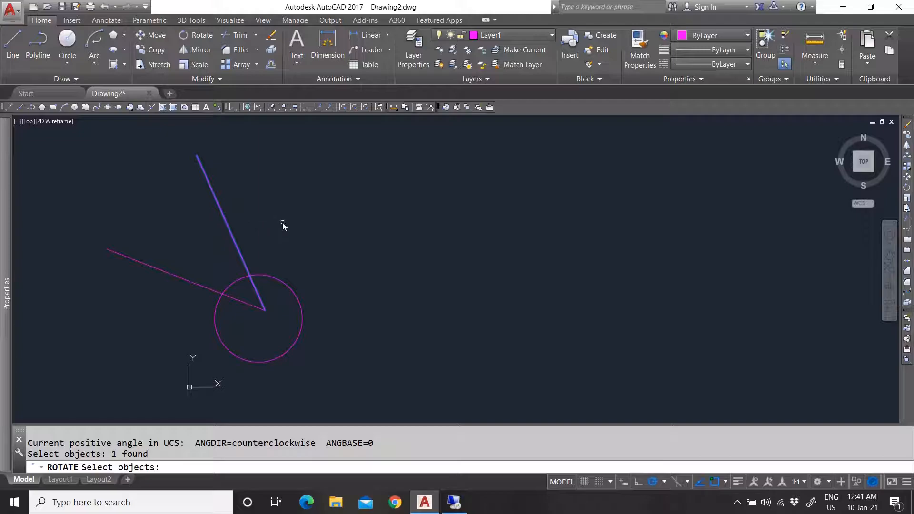
pyautogui.press('Return')
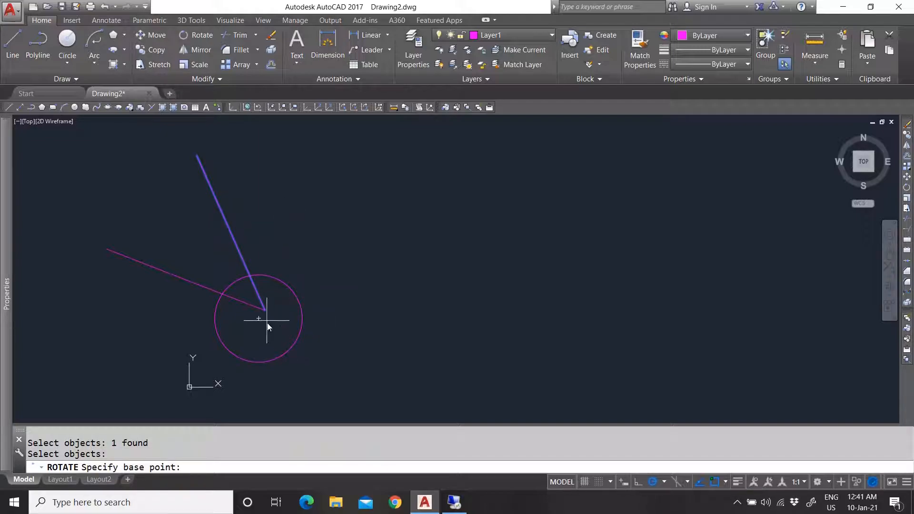
pyautogui.click(264, 311)
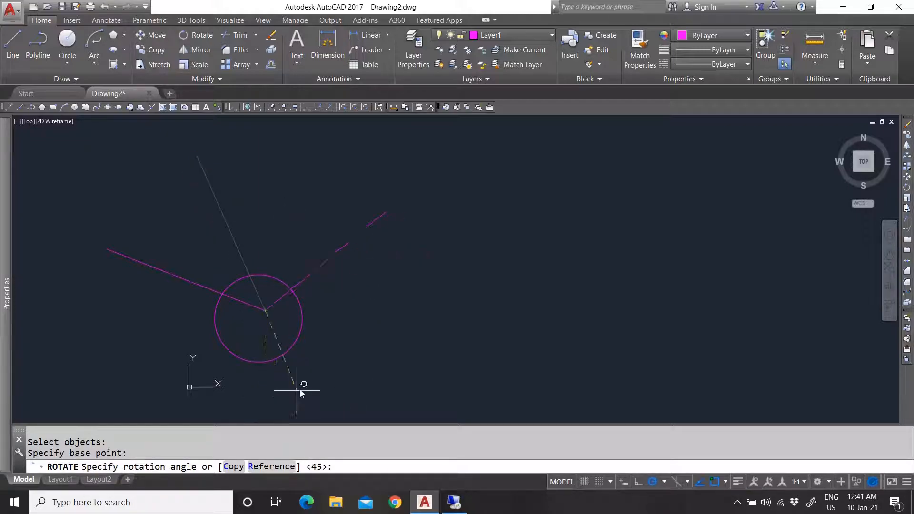
pyautogui.click(271, 467)
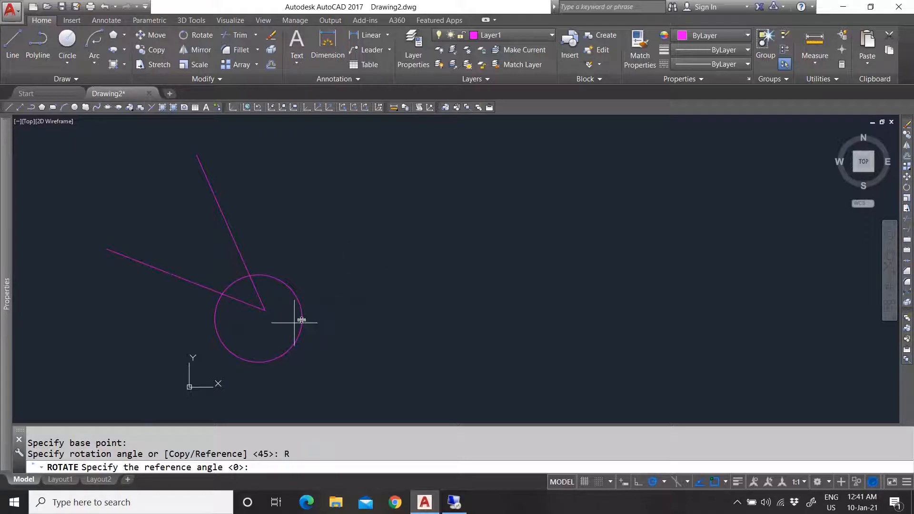
pyautogui.click(268, 308)
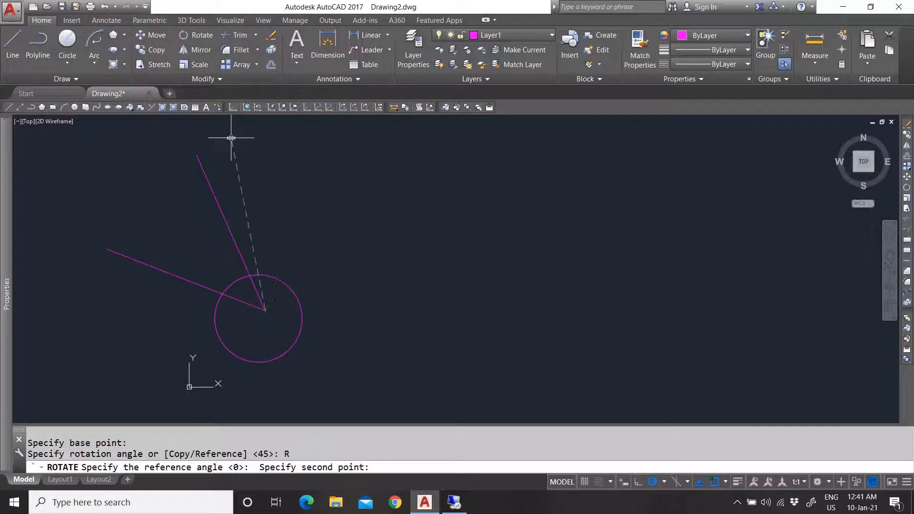
pyautogui.click(197, 154)
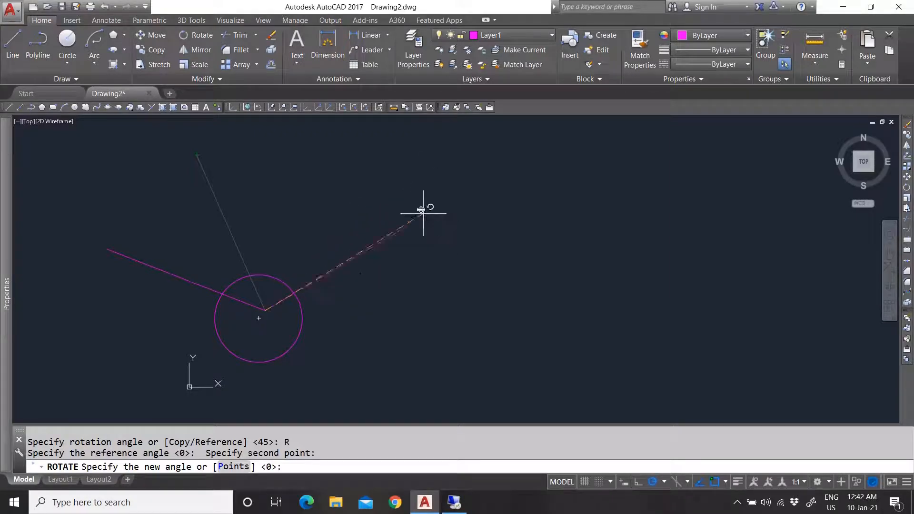
pyautogui.click(381, 201)
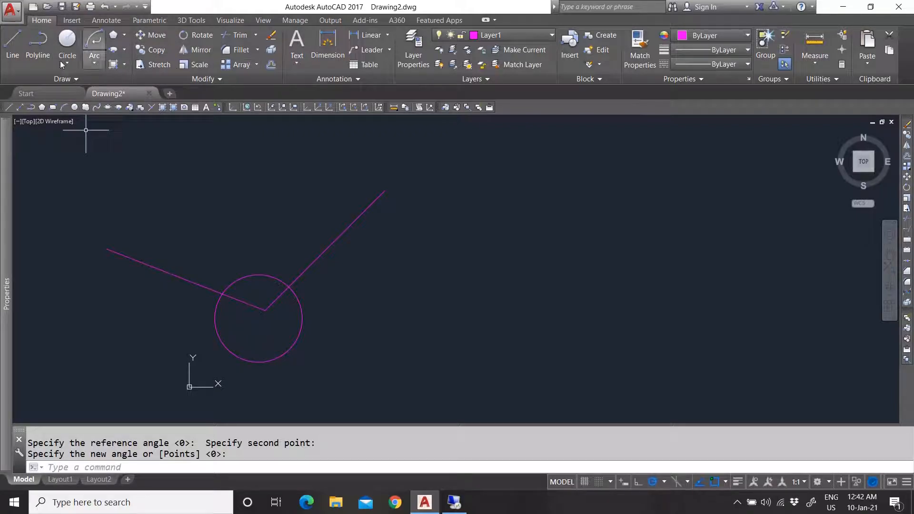
pyautogui.click(124, 39)
pyautogui.click(134, 74)
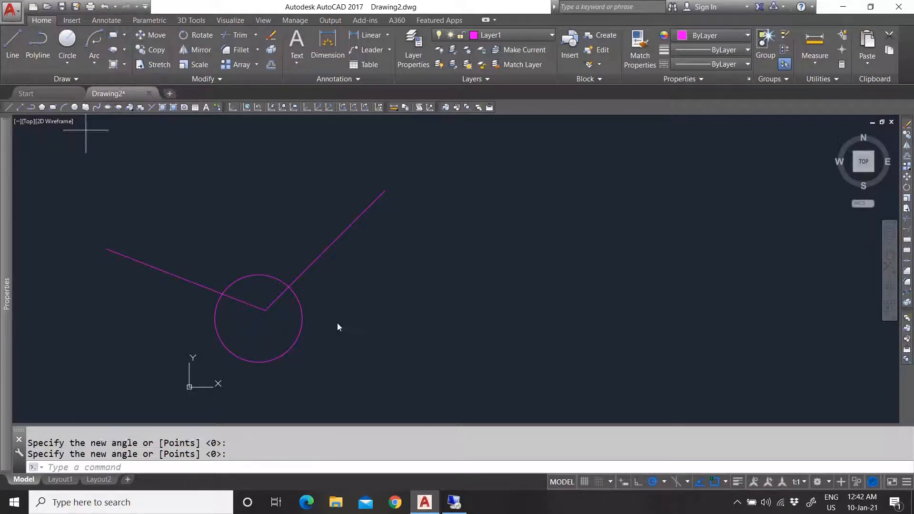
pyautogui.click(265, 312)
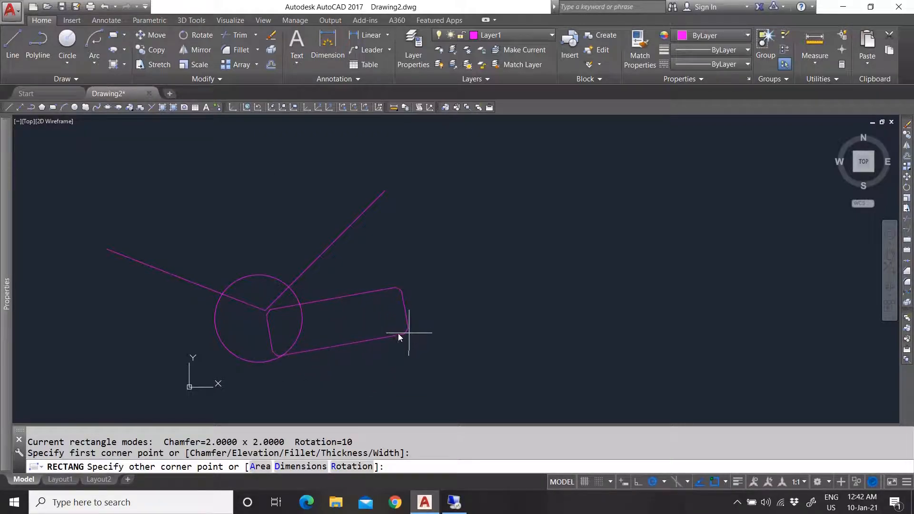
pyautogui.press('Escape')
# - Start a new rectangle and set both its chamfer distances to 0
pyautogui.press('Return')
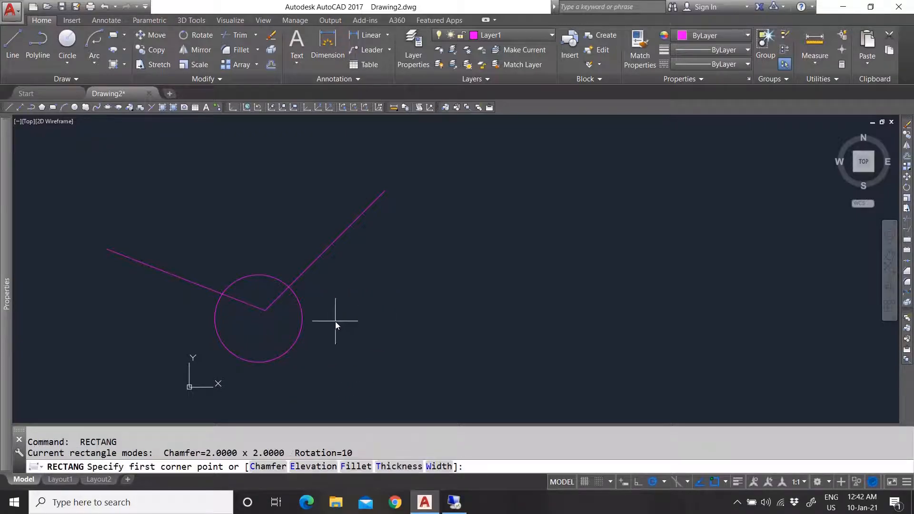
pyautogui.write('c')
pyautogui.press('Return')
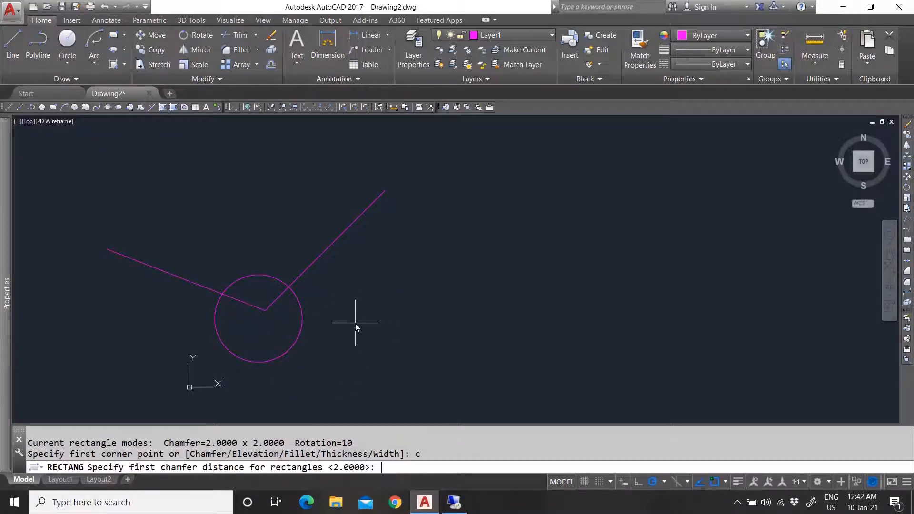
pyautogui.write('0')
pyautogui.press('Return')
pyautogui.write('0')
pyautogui.press('Return')
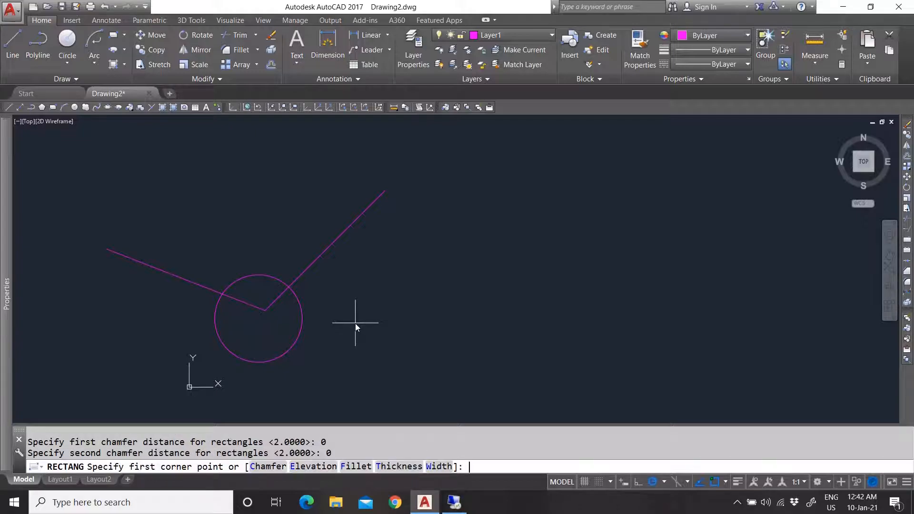
# - Draw the rectangle with rotation angle 0, from the lines' shared endpoint inside the circle down and to the right
pyautogui.click(270, 314)
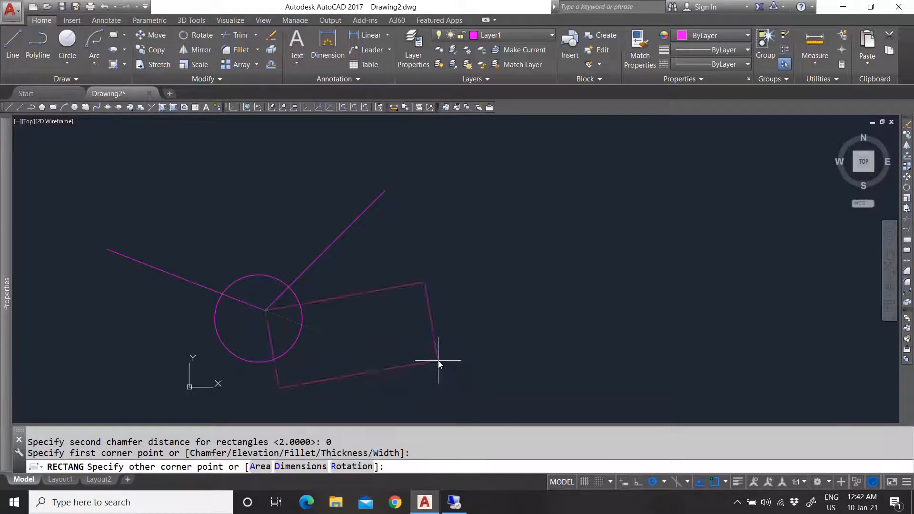
pyautogui.write('r')
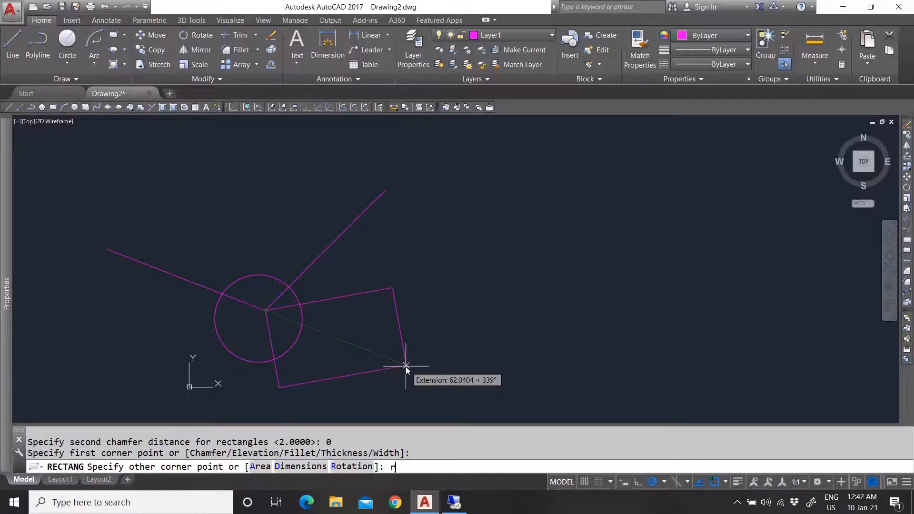
pyautogui.press('Return')
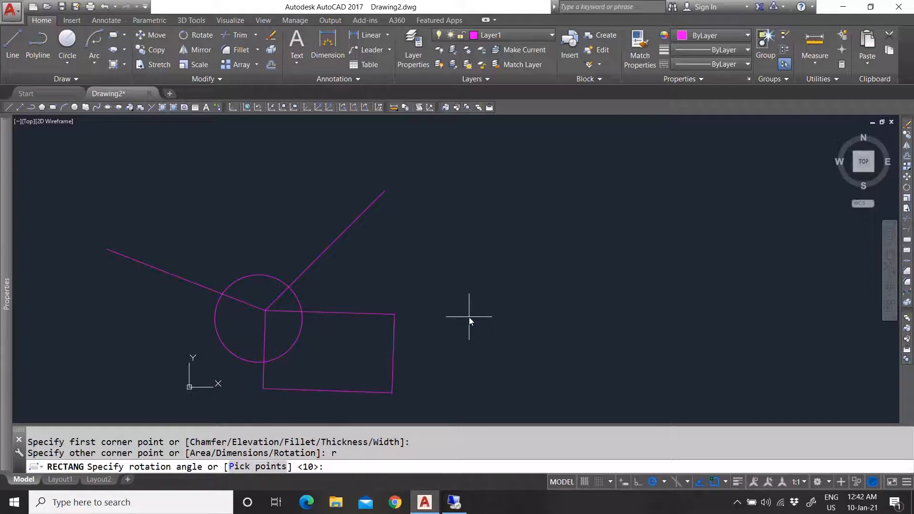
pyautogui.press('Return')
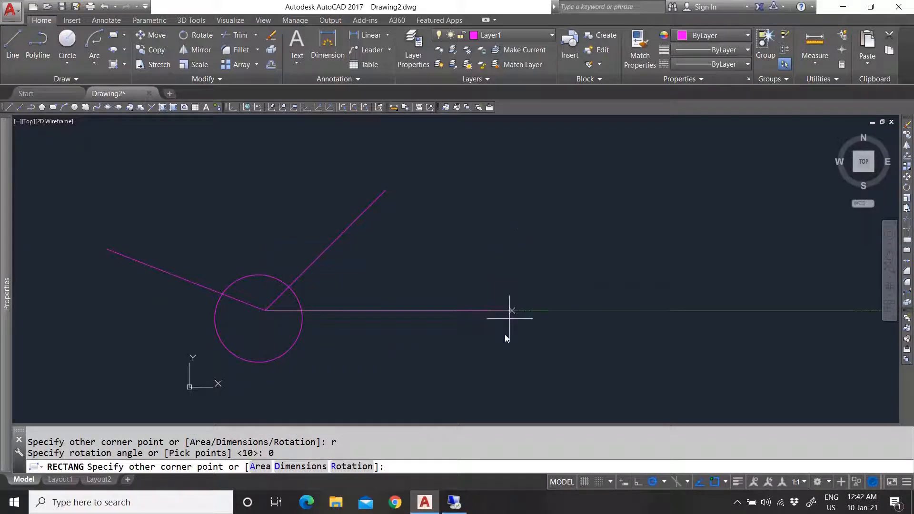
pyautogui.click(487, 377)
# - Rotate the rectangle about its upper-left corner with the Reference option, aligning its upper edge with the diagonal line's upper end
pyautogui.click(401, 341)
pyautogui.click(362, 293)
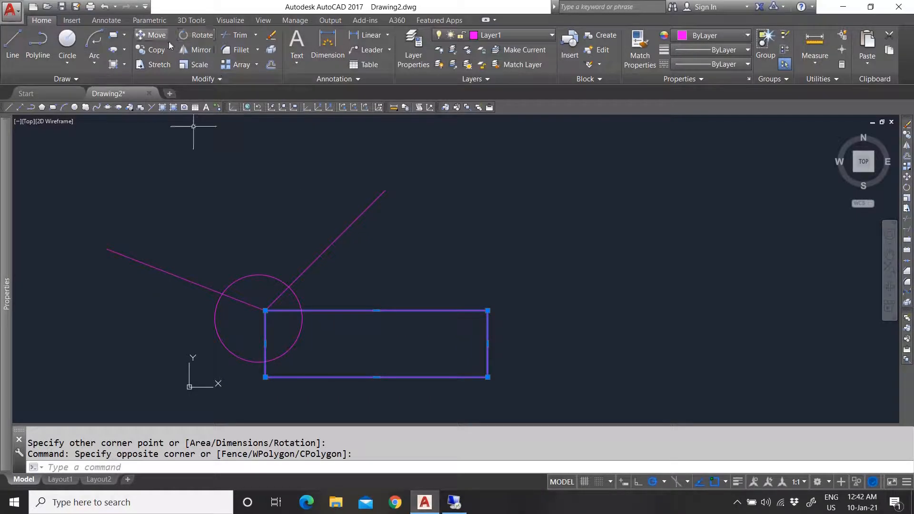
pyautogui.write('ro')
pyautogui.press('Return')
pyautogui.click(266, 311)
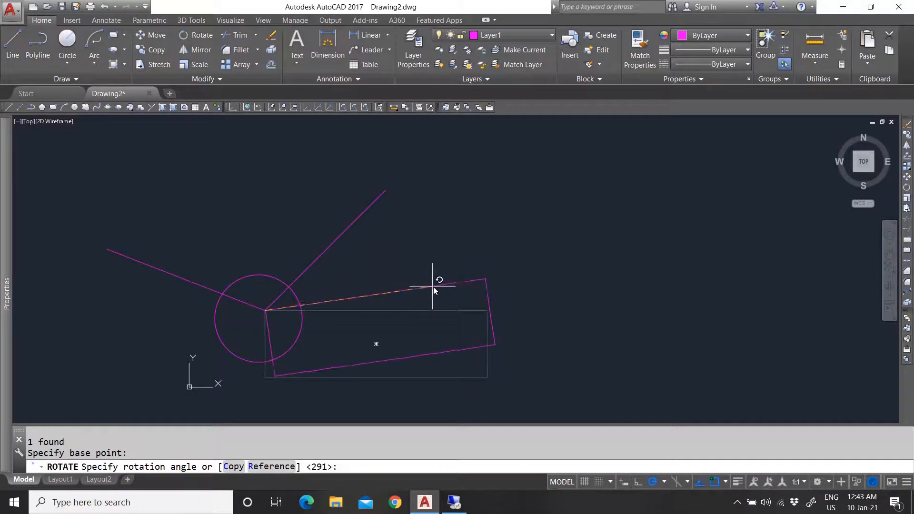
pyautogui.click(284, 466)
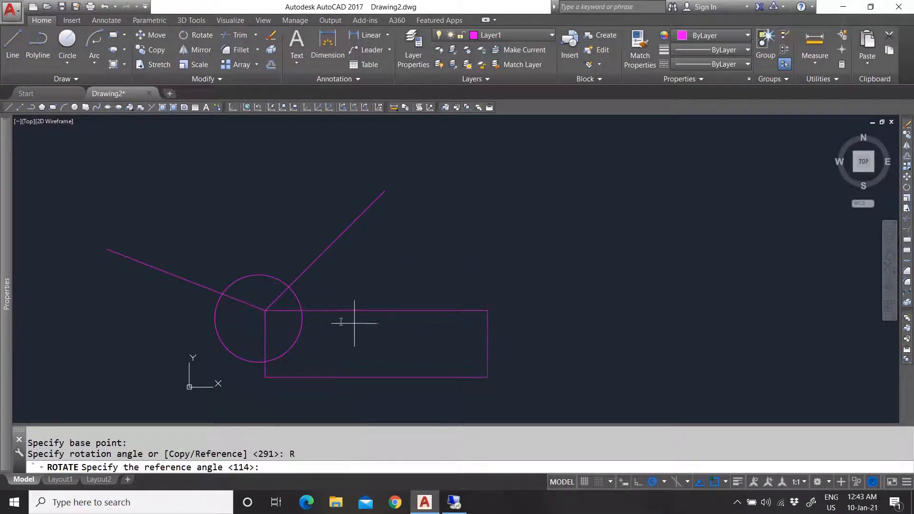
pyautogui.click(265, 310)
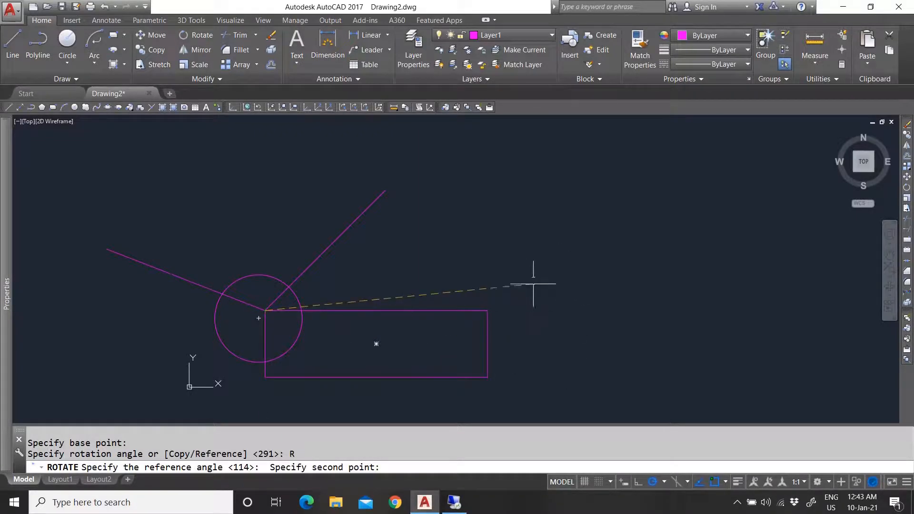
pyautogui.click(488, 311)
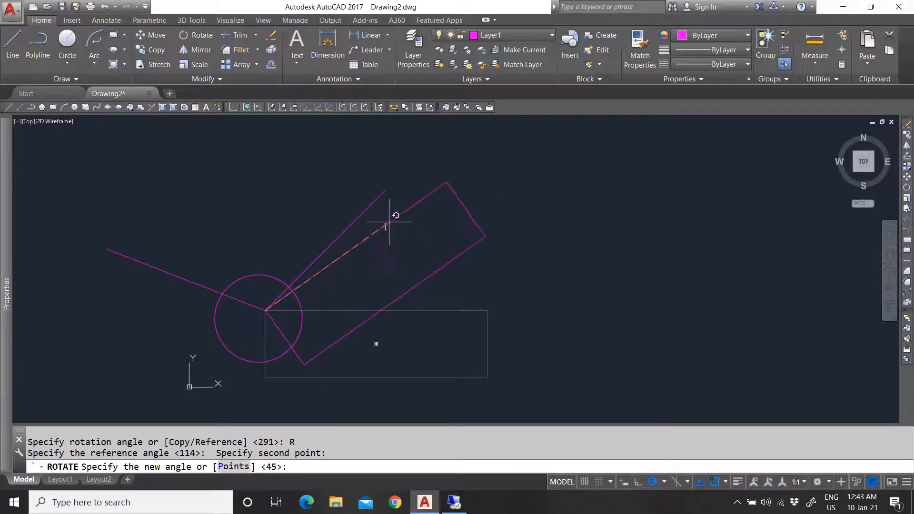
pyautogui.click(386, 190)
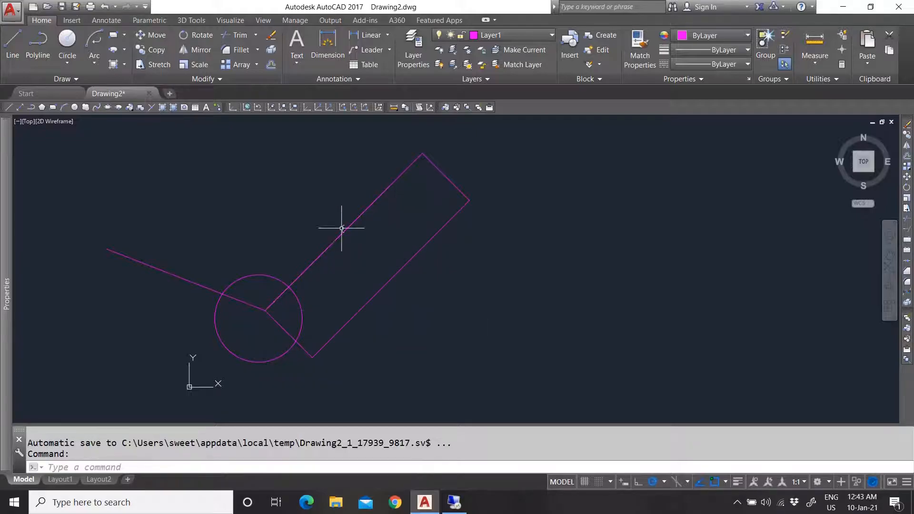
pyautogui.click(393, 180)
pyautogui.press('Escape')
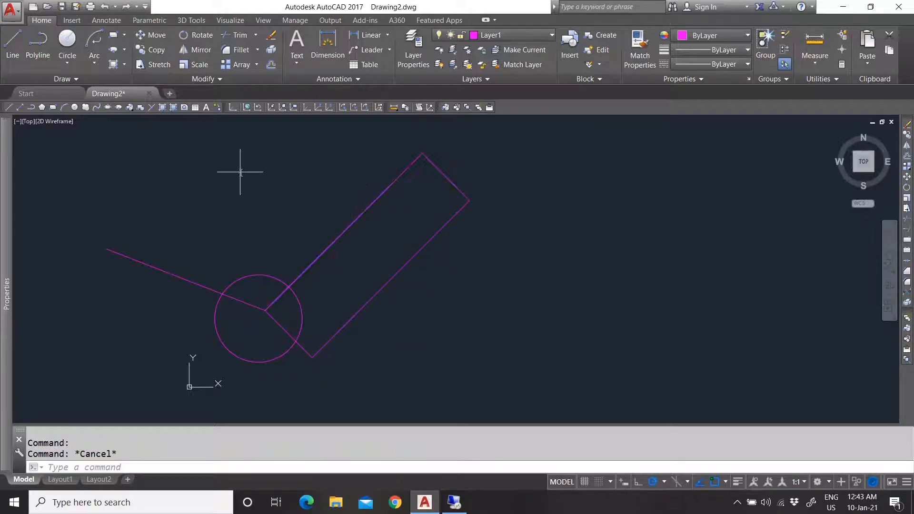
# - Delete the rotated rectangle together with the diagonal line lying along its edge
pyautogui.click(241, 173)
pyautogui.click(420, 358)
pyautogui.click(431, 324)
pyautogui.click(351, 262)
pyautogui.press('Delete')
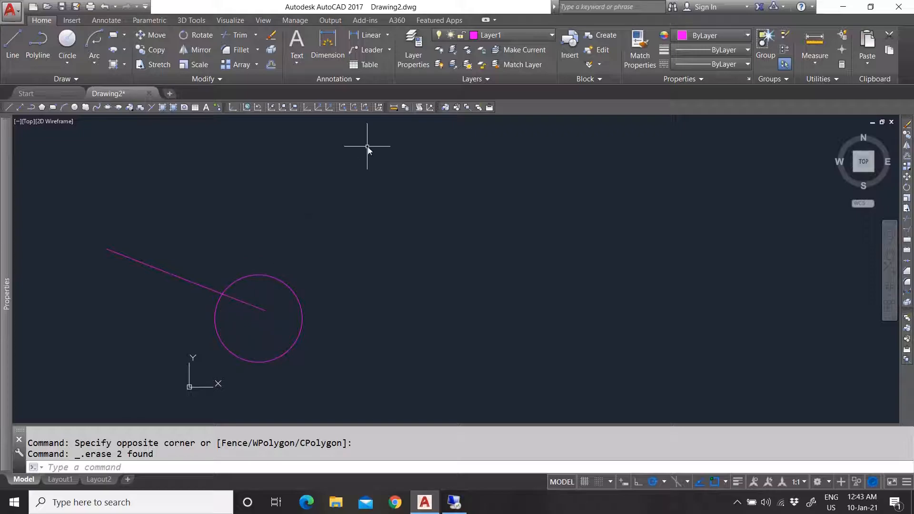
# - Mirror the remaining line about a vertical axis through its endpoint inside the circle, erasing the source line
pyautogui.click(198, 49)
pyautogui.click(258, 309)
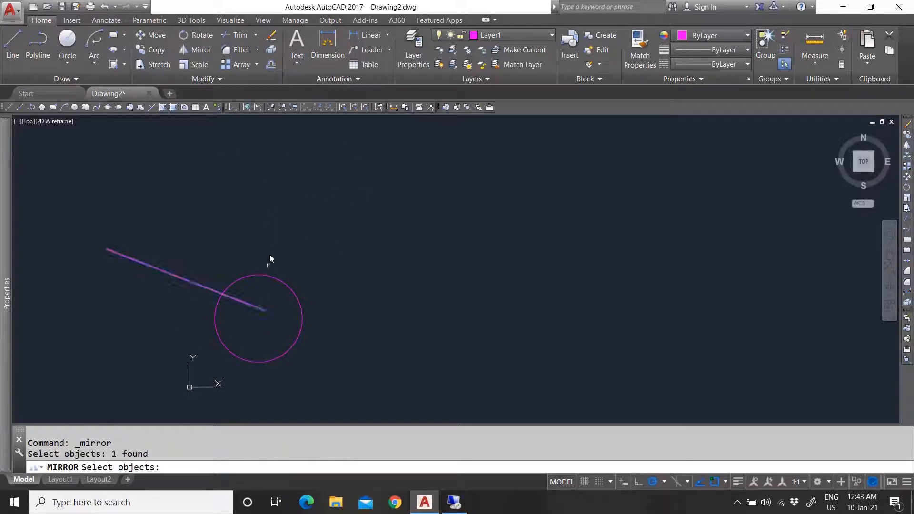
pyautogui.press('Return')
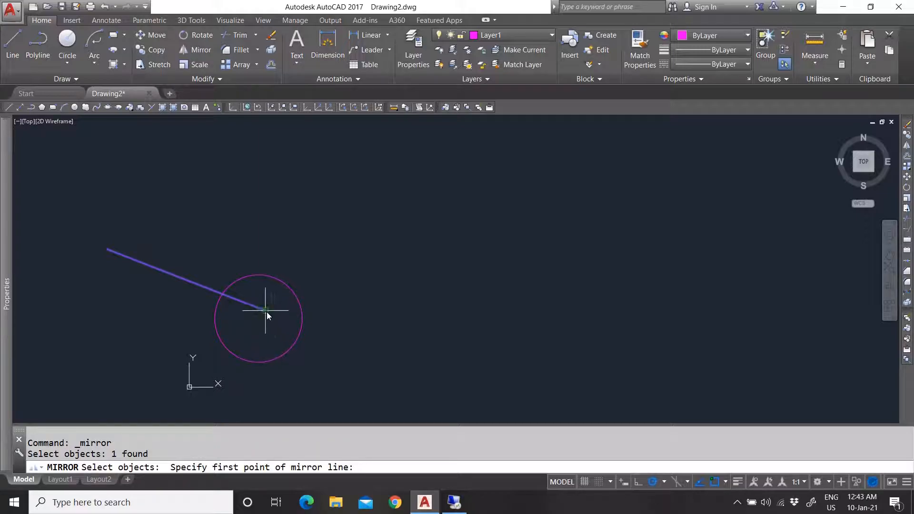
pyautogui.click(266, 311)
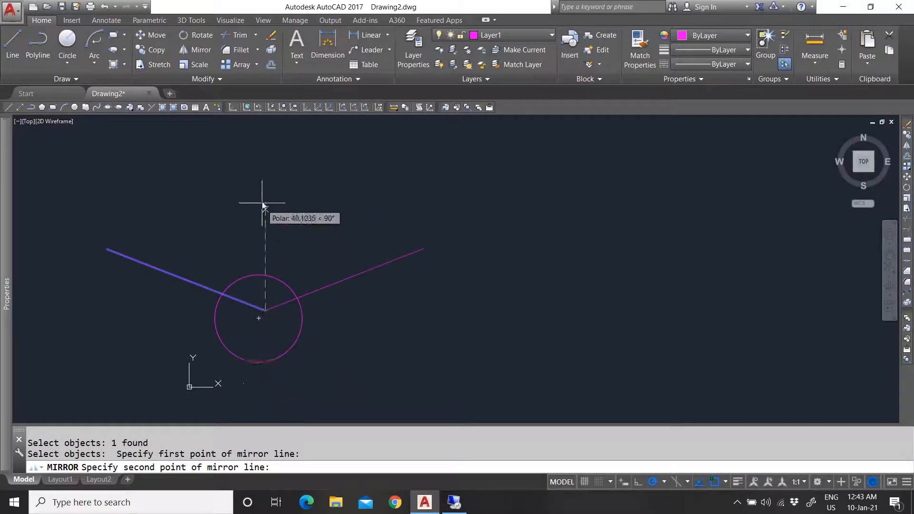
pyautogui.click(265, 145)
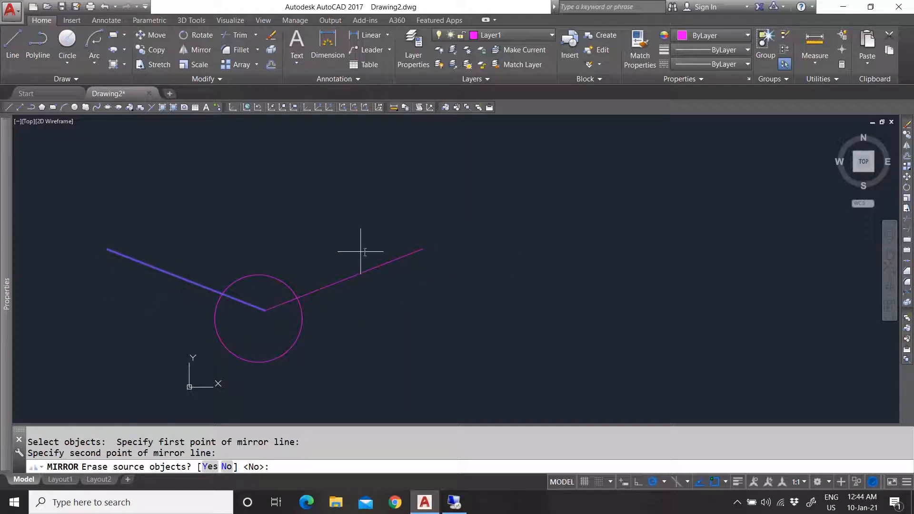
pyautogui.click(210, 469)
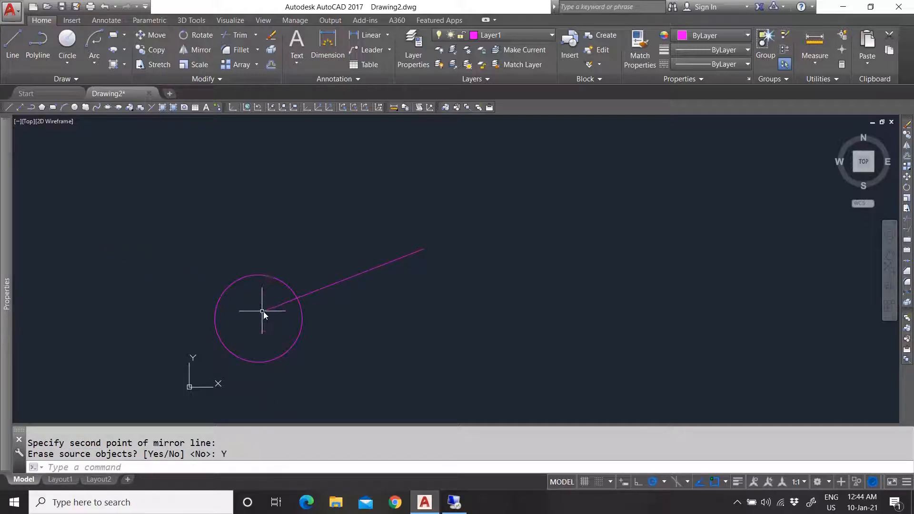
pyautogui.click(276, 307)
pyautogui.press('Escape')
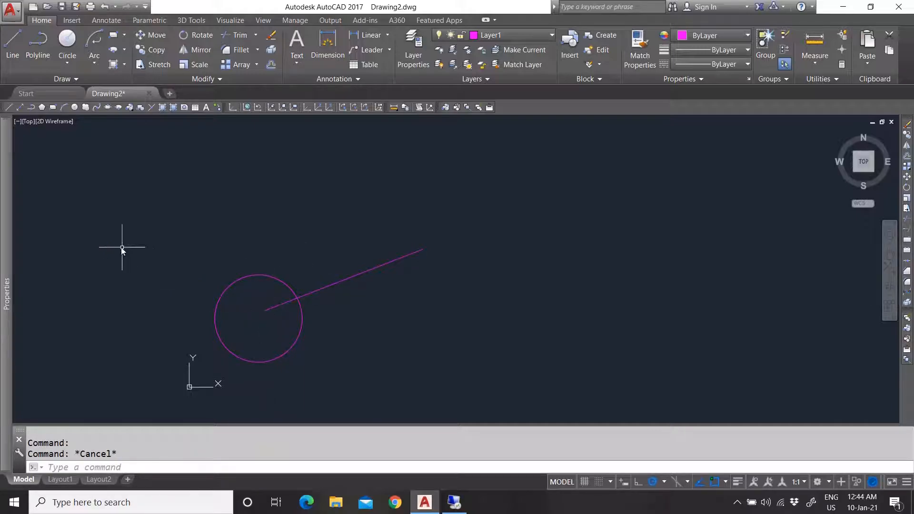
# - Mirror the line back across the vertical axis through its endpoint inside the circle, keeping the source line
pyautogui.click(199, 50)
pyautogui.click(335, 309)
pyautogui.click(314, 282)
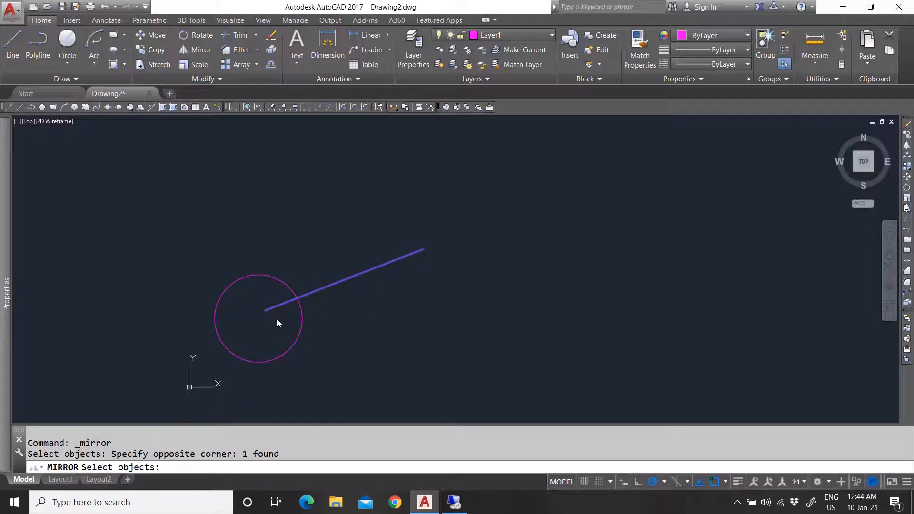
pyautogui.press('Return')
pyautogui.click(265, 311)
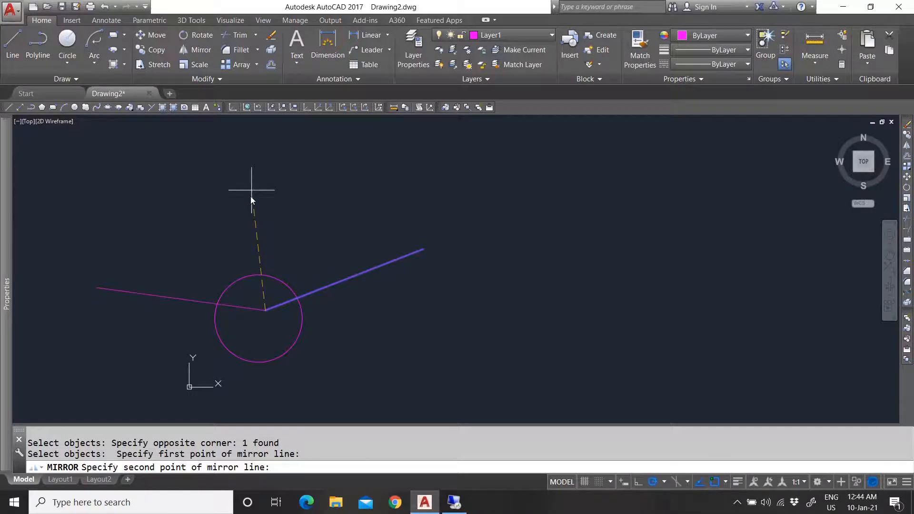
pyautogui.click(265, 159)
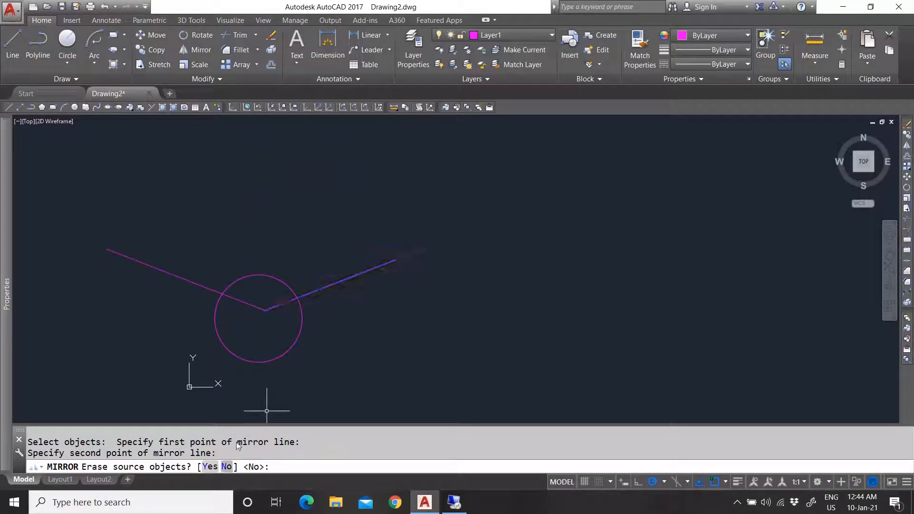
pyautogui.click(228, 468)
pyautogui.click(275, 308)
pyautogui.click(255, 310)
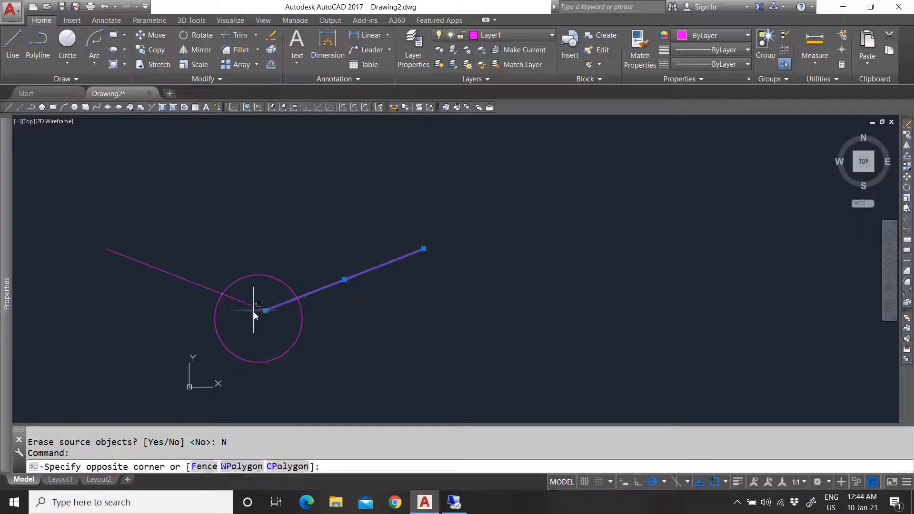
pyautogui.press('Escape')
pyautogui.press('Escape')
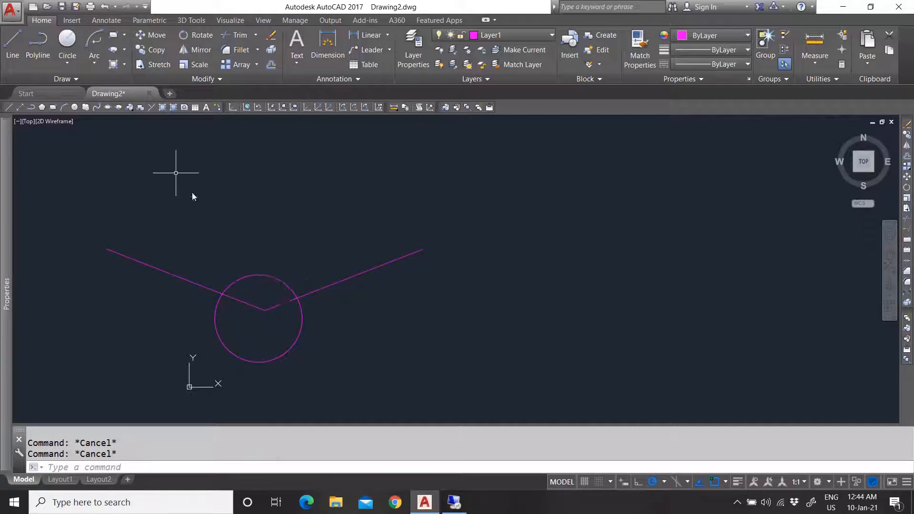
# - Scale the two lines by a factor of 2 about their shared endpoint inside the circle, using the Copy option
pyautogui.click(194, 65)
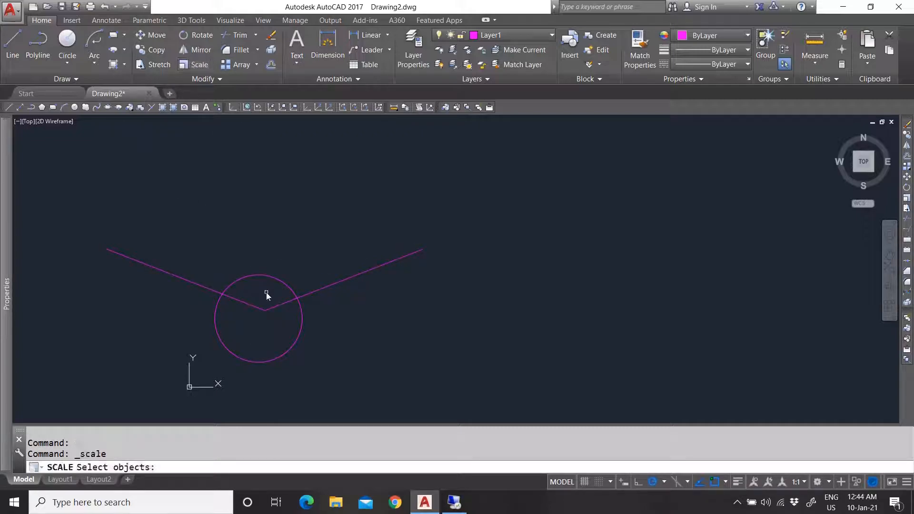
pyautogui.click(280, 331)
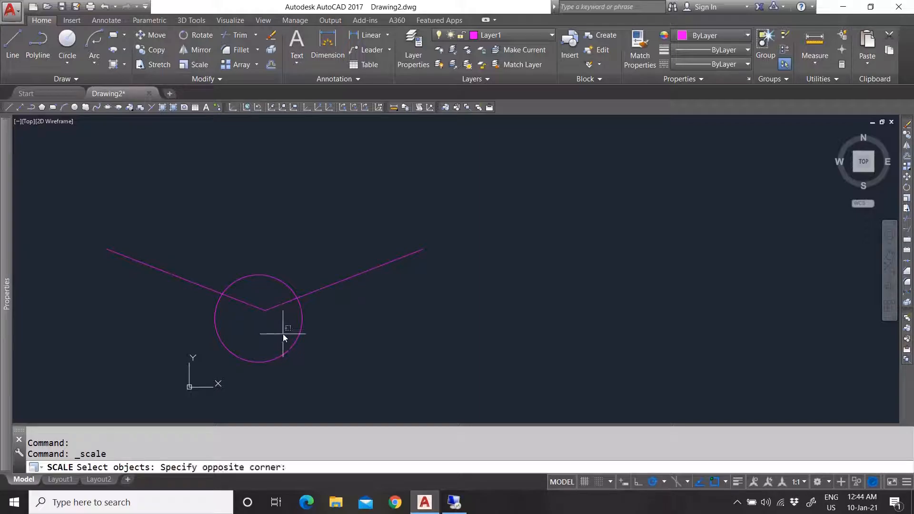
pyautogui.click(252, 305)
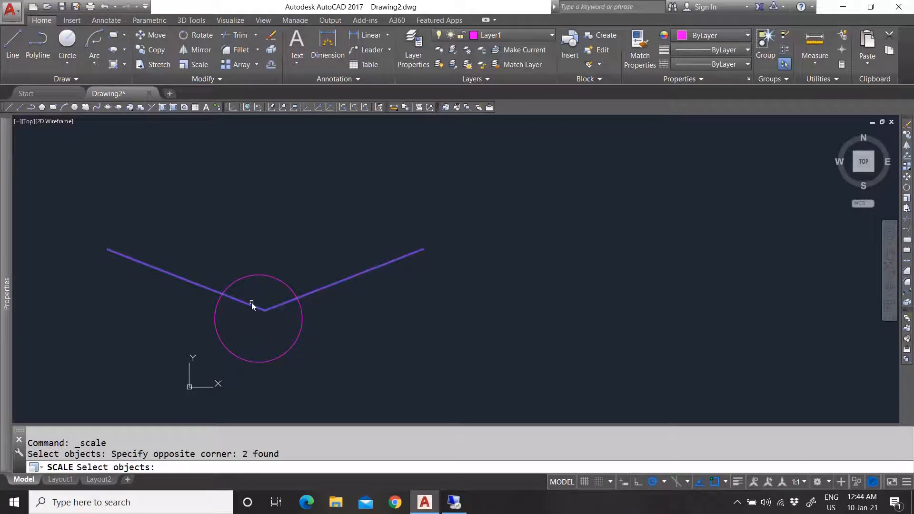
pyautogui.press('Return')
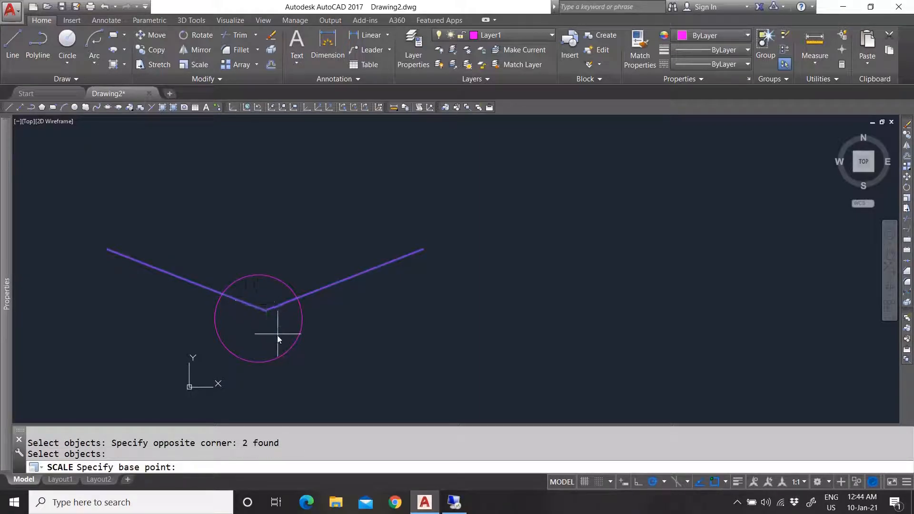
pyautogui.click(264, 313)
pyautogui.scroll(-4, 295, 311)
pyautogui.scroll(-4, 243, 379)
pyautogui.scroll(7, 410, 310)
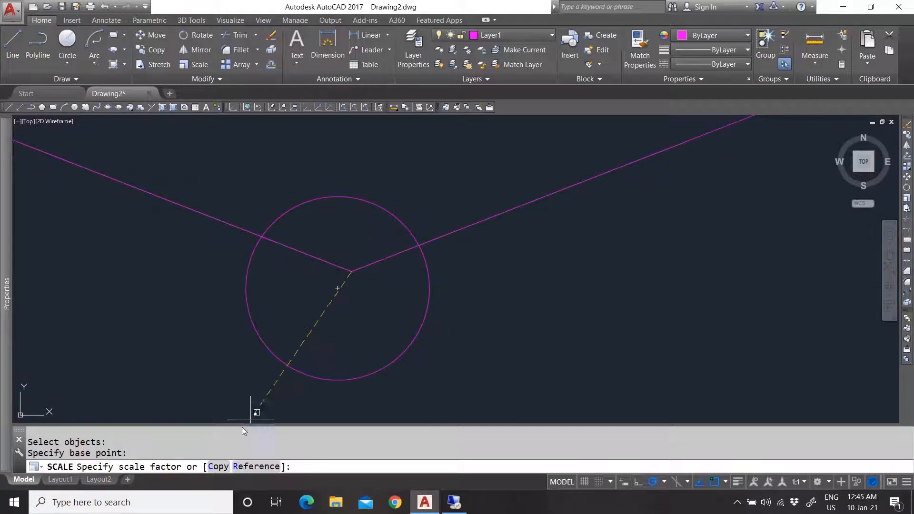
pyautogui.click(219, 467)
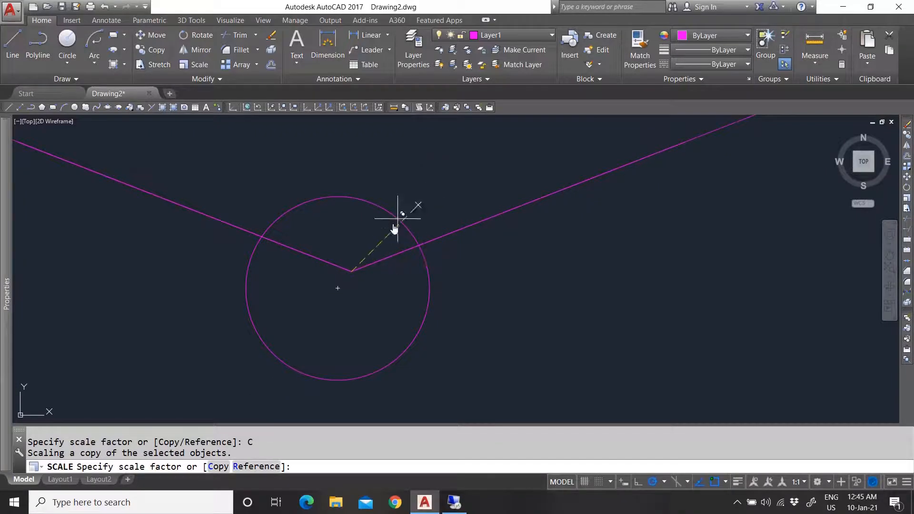
pyautogui.scroll(-6, 333, 385)
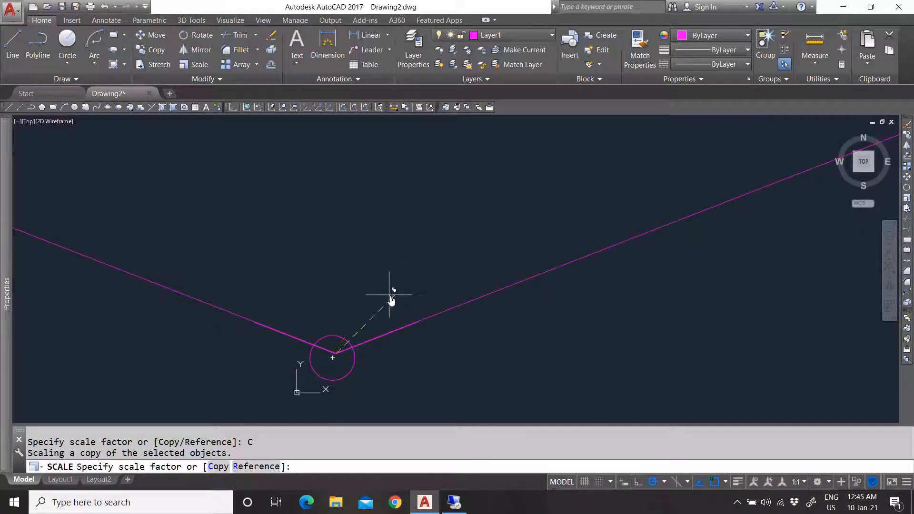
pyautogui.scroll(2, 358, 365)
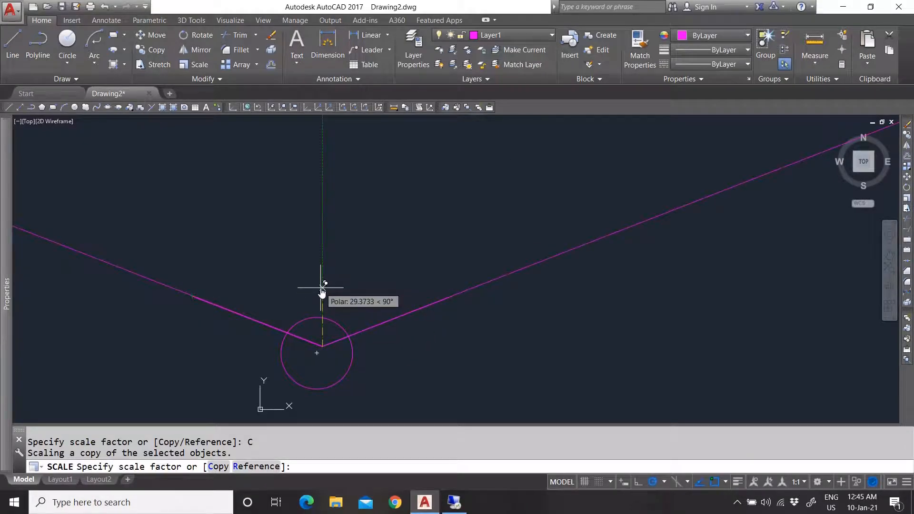
pyautogui.press('Return')
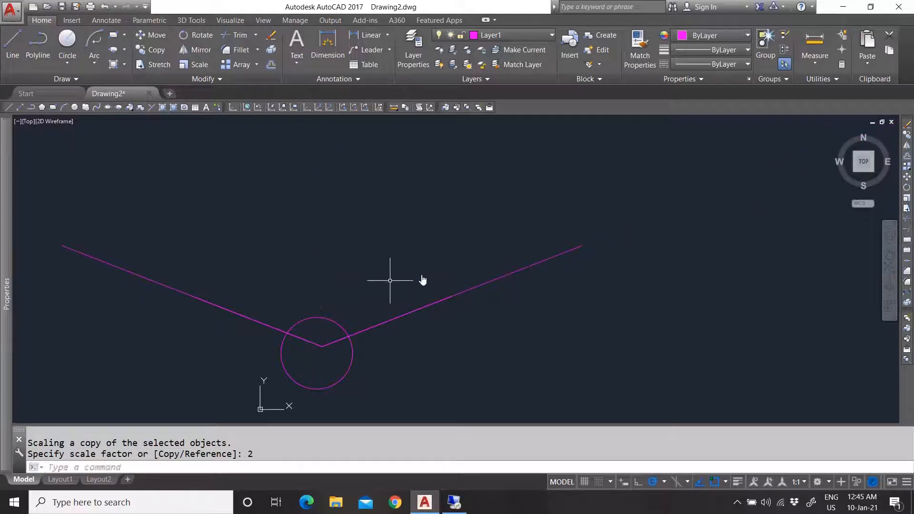
# - Compare the original short lines with their scaled copies by selecting the overlapping lines
pyautogui.click(322, 253)
pyautogui.click(479, 372)
pyautogui.click(139, 247)
pyautogui.click(342, 372)
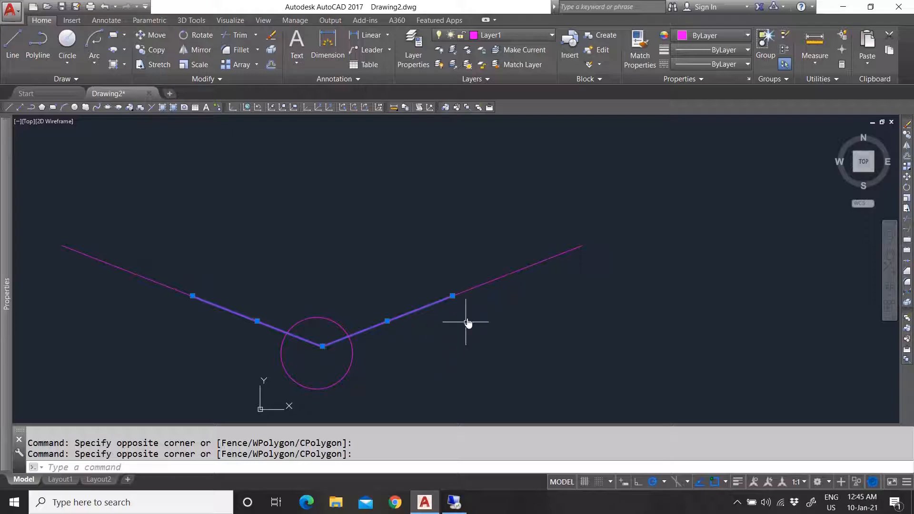
pyautogui.press('Escape')
pyautogui.click(465, 296)
pyautogui.press('Escape')
pyautogui.click(139, 278)
pyautogui.click(159, 245)
pyautogui.click(433, 373)
pyautogui.click(155, 223)
pyautogui.click(526, 368)
pyautogui.press('Escape')
pyautogui.click(179, 275)
pyautogui.click(134, 296)
pyautogui.press('Escape')
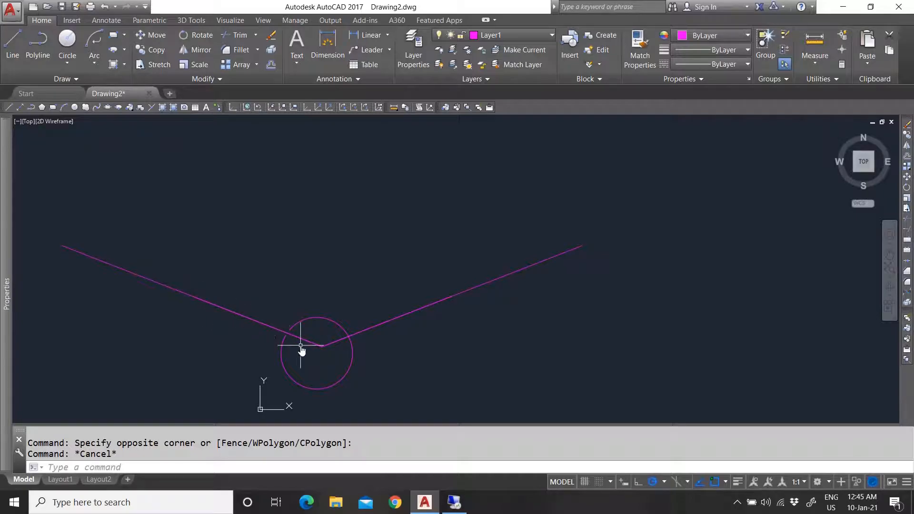
pyautogui.click(98, 260)
pyautogui.click(592, 272)
pyautogui.press('Escape')
pyautogui.click(328, 352)
pyautogui.press('Escape')
pyautogui.click(302, 338)
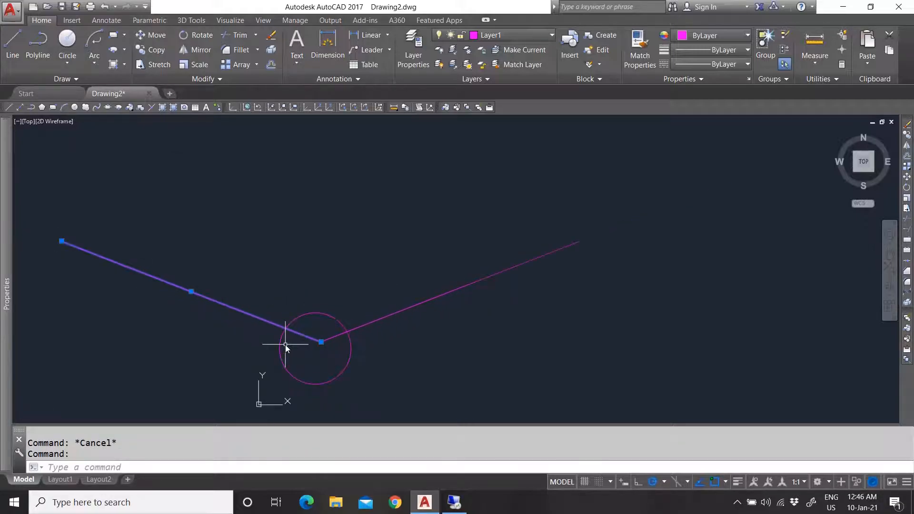
pyautogui.press('Escape')
# - Delete the two longer scaled lines, leaving the original short pair
pyautogui.click(178, 276)
pyautogui.click(603, 281)
pyautogui.click(513, 227)
pyautogui.press('Delete')
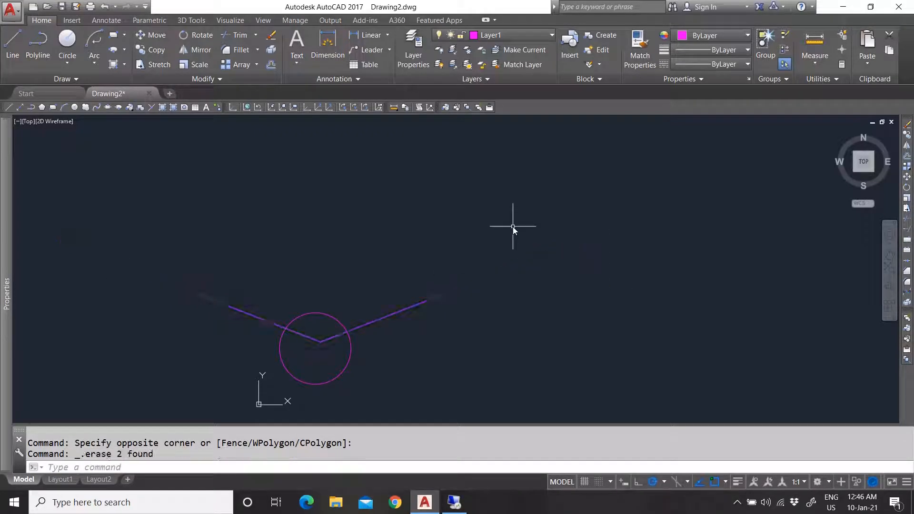
# - Scale the two short lines to about twice their length about their shared endpoint inside the circle, without the Copy option
pyautogui.scroll(3, 333, 352)
pyautogui.click(315, 329)
pyautogui.click(234, 279)
pyautogui.scroll(-3, 291, 313)
pyautogui.click(193, 65)
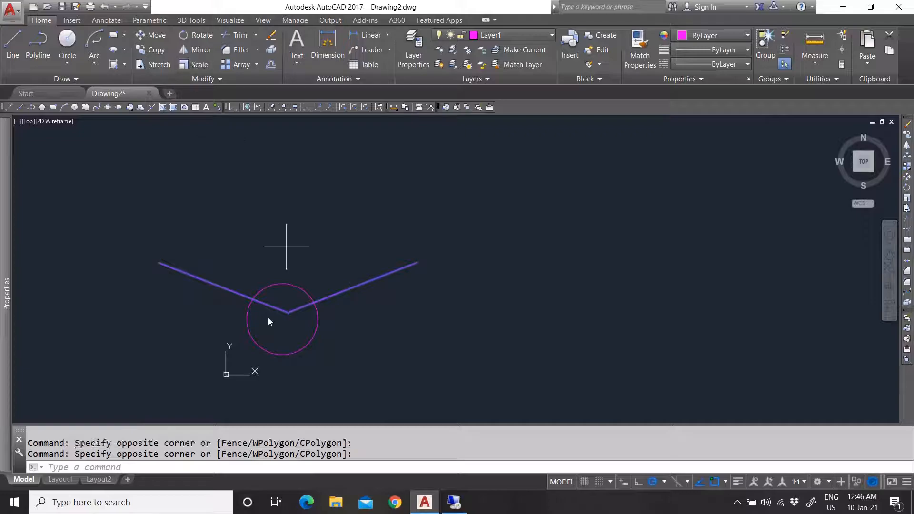
pyautogui.scroll(2, 279, 326)
pyautogui.click(305, 293)
pyautogui.scroll(-1, 333, 325)
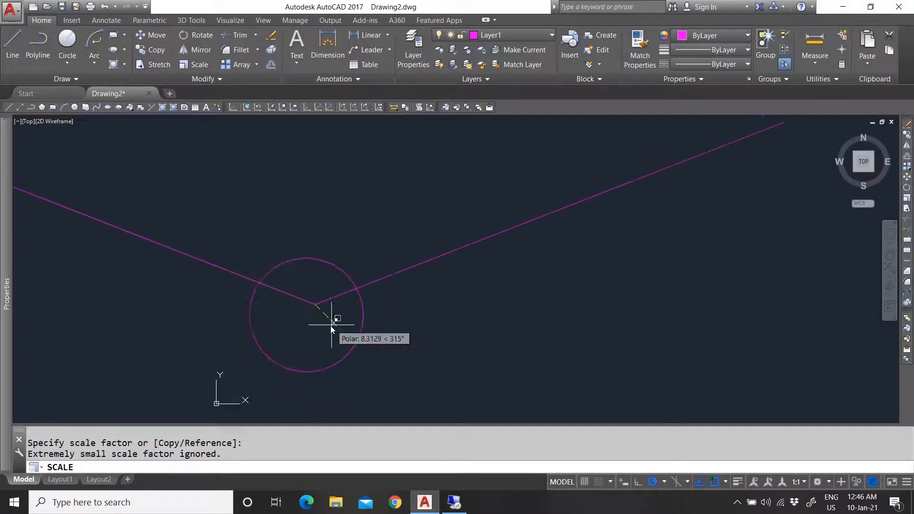
pyautogui.scroll(-3, 325, 317)
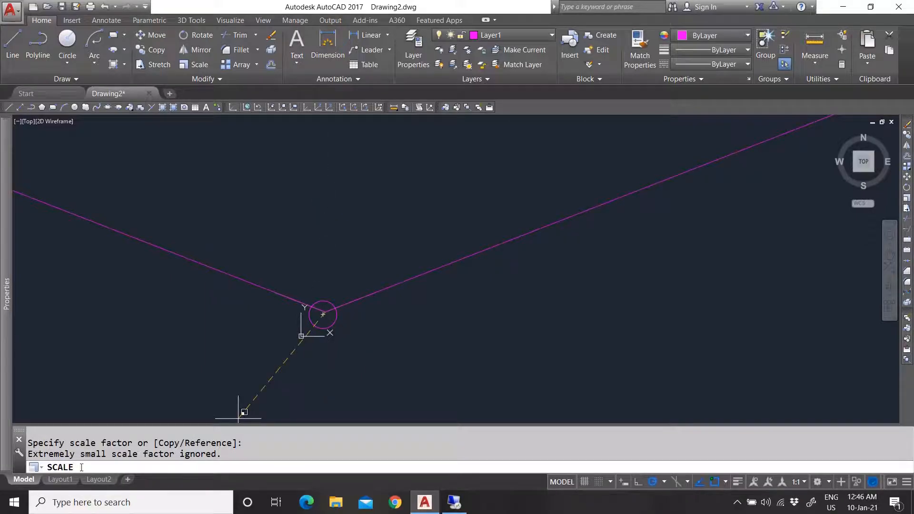
pyautogui.scroll(3, 337, 319)
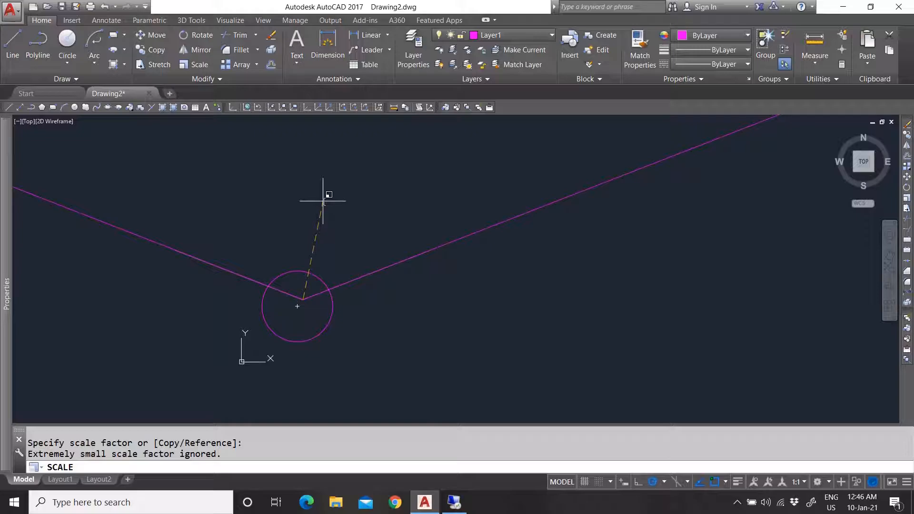
pyautogui.click(317, 197)
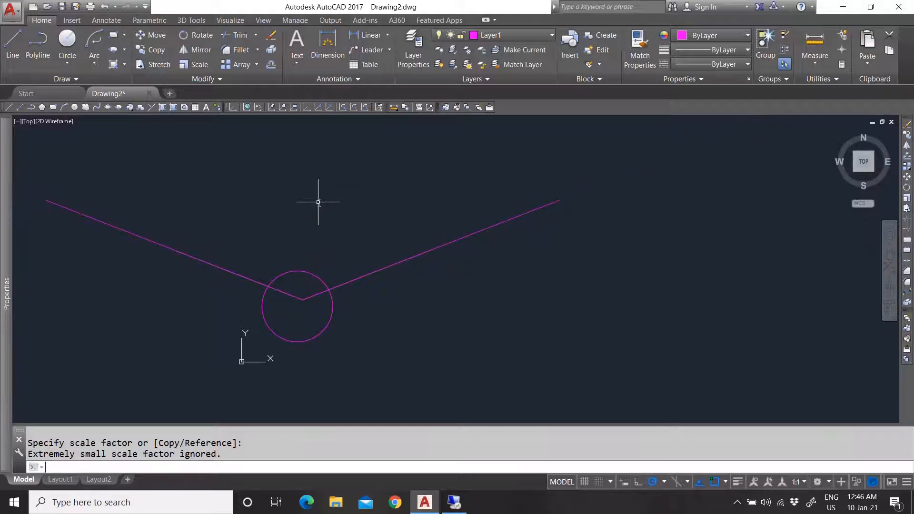
# - Scale both lines about their shared endpoint with the Reference option, from the left line's full length to its crossing with the circle
pyautogui.click(309, 299)
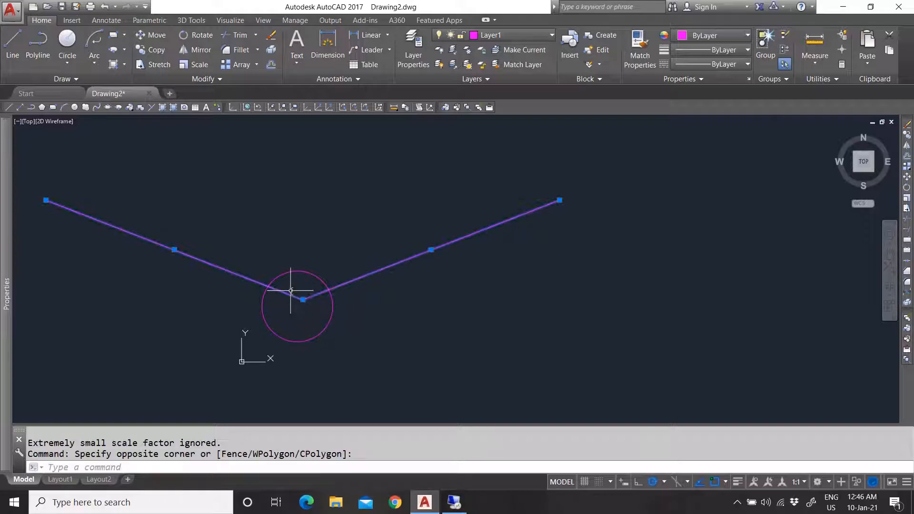
pyautogui.click(195, 66)
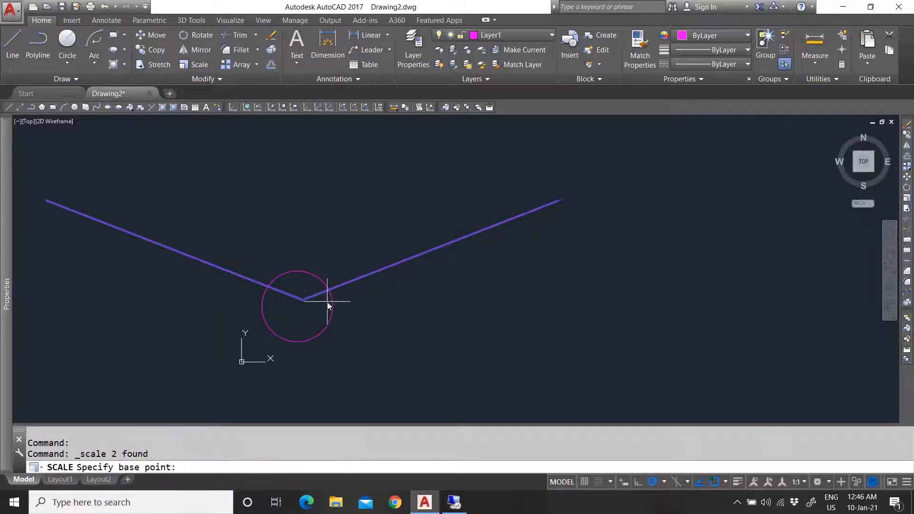
pyautogui.click(303, 300)
pyautogui.write('r')
pyautogui.press('Return')
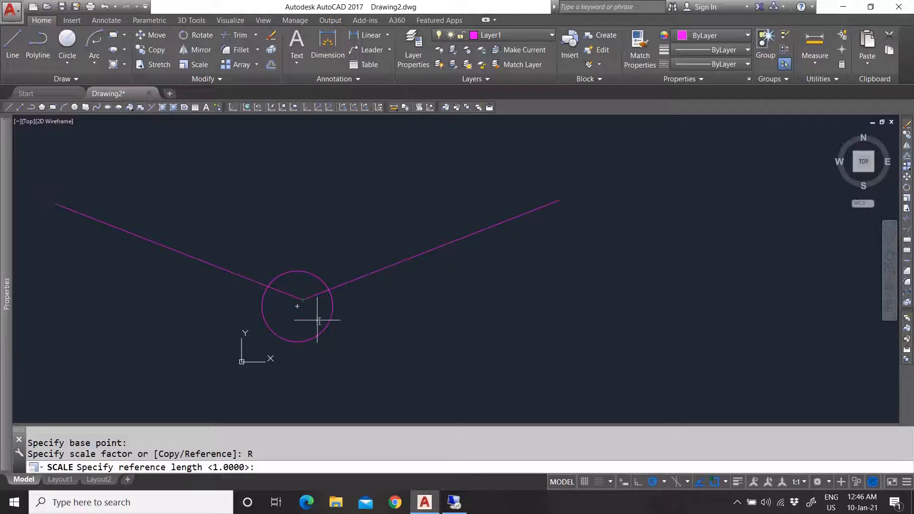
pyautogui.click(303, 300)
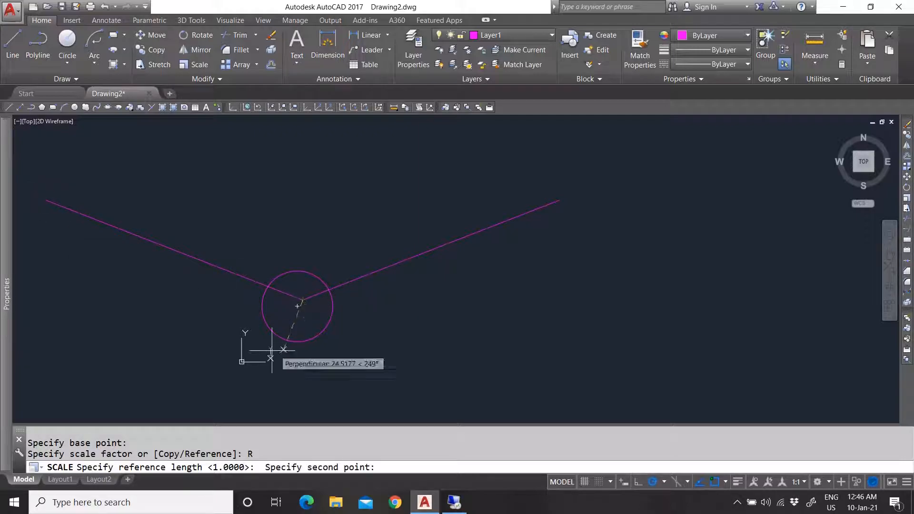
pyautogui.click(46, 201)
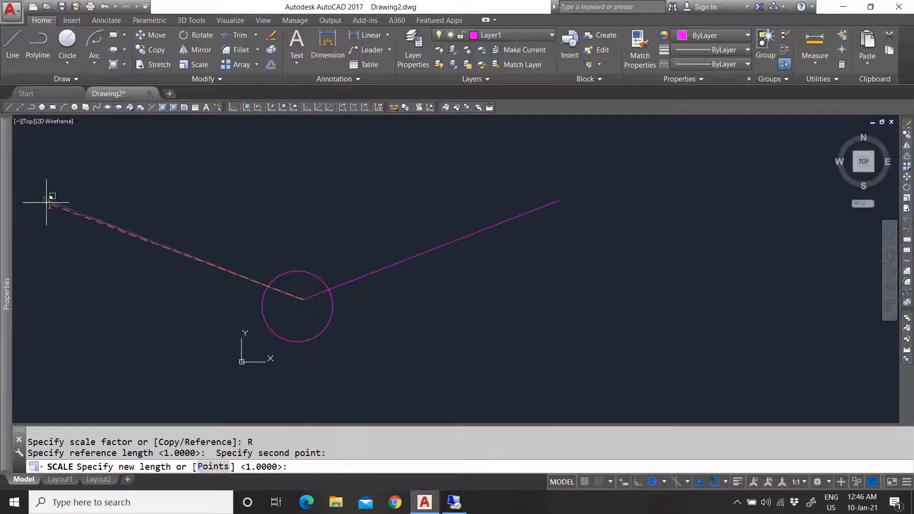
pyautogui.click(268, 287)
pyautogui.scroll(3, 285, 300)
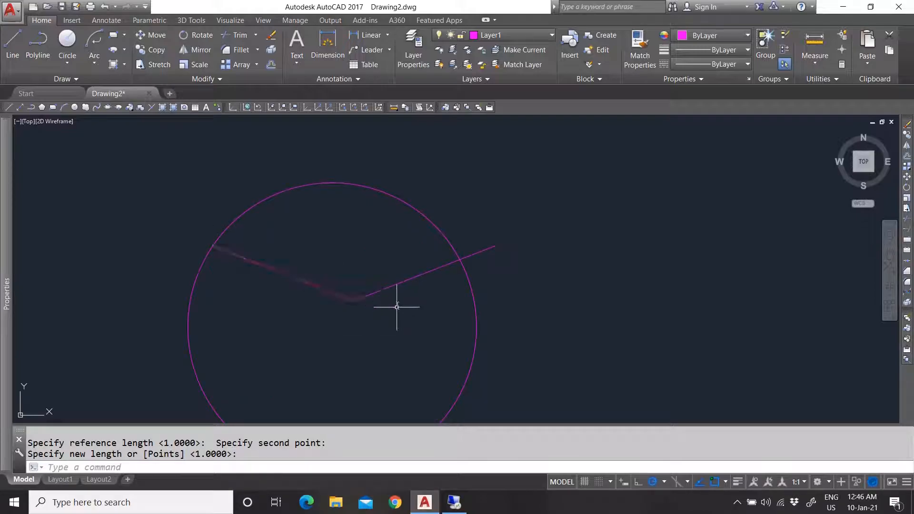
pyautogui.click(384, 326)
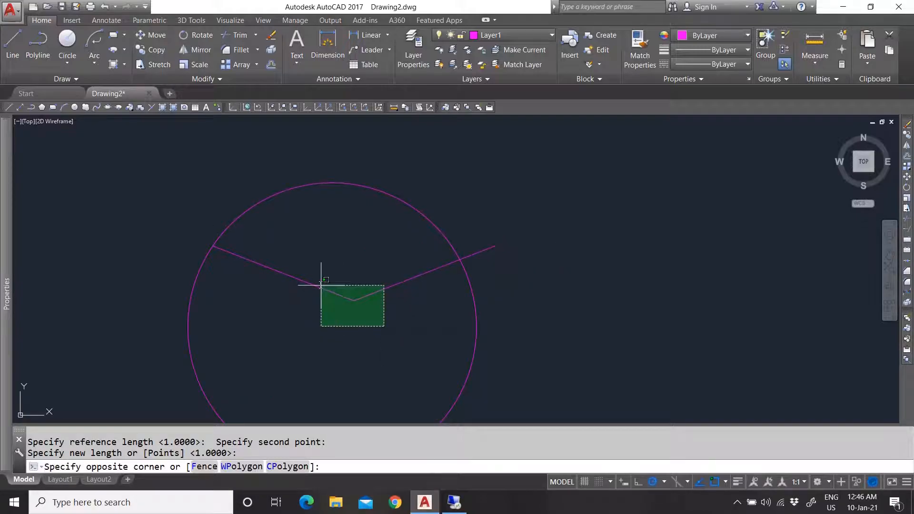
pyautogui.click(320, 284)
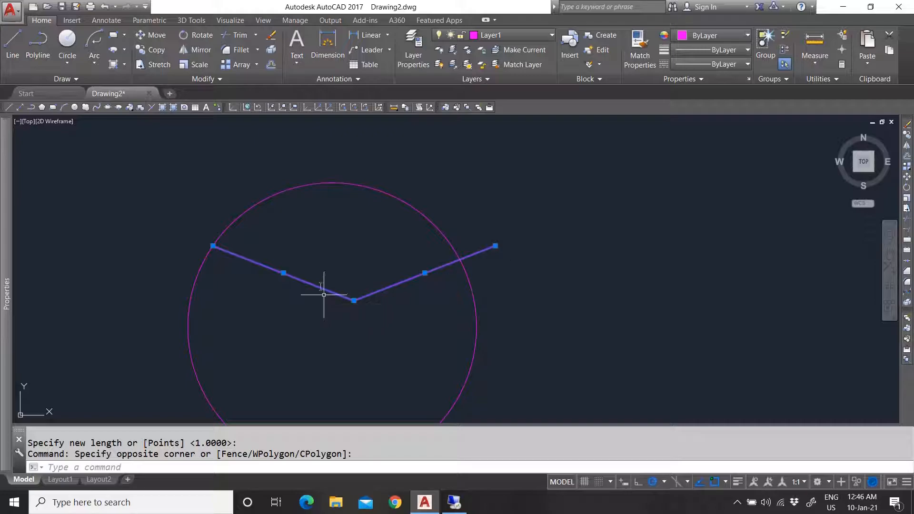
pyautogui.press('Escape')
pyautogui.scroll(-5, 304, 286)
pyautogui.scroll(4, 317, 295)
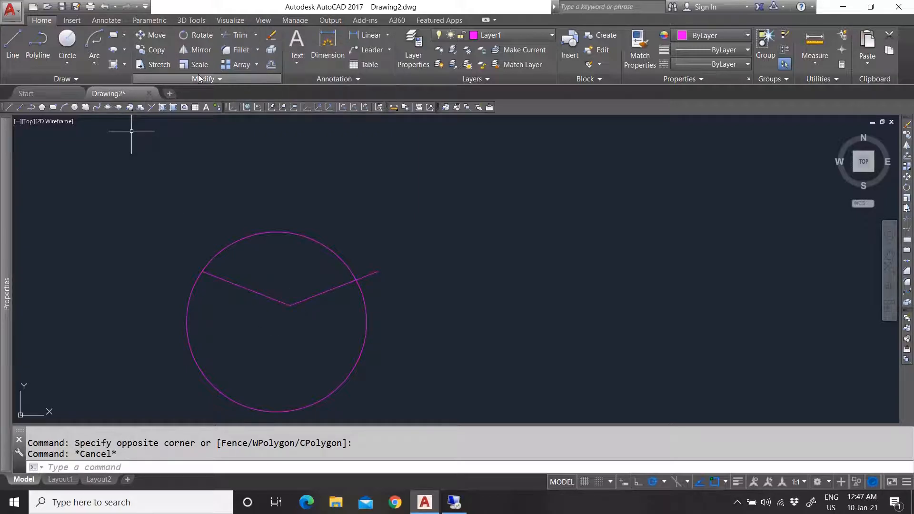
pyautogui.click(241, 36)
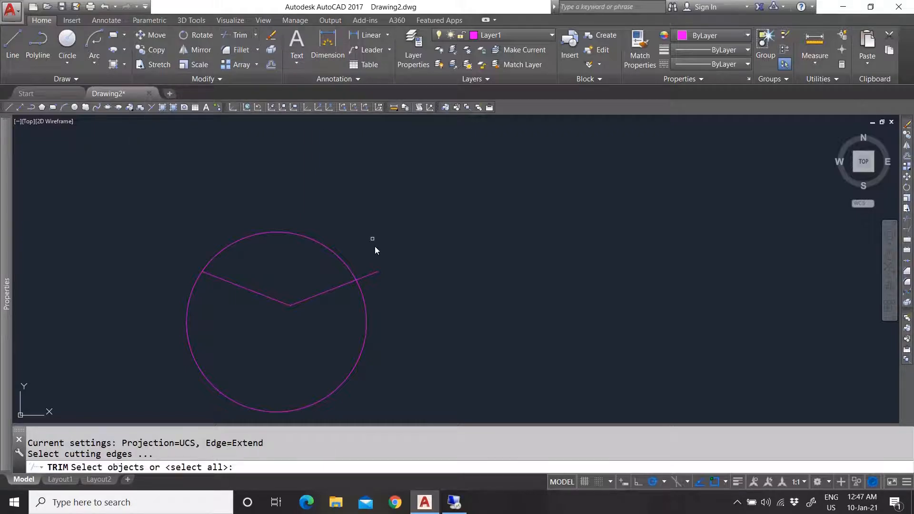
pyautogui.scroll(2, 376, 284)
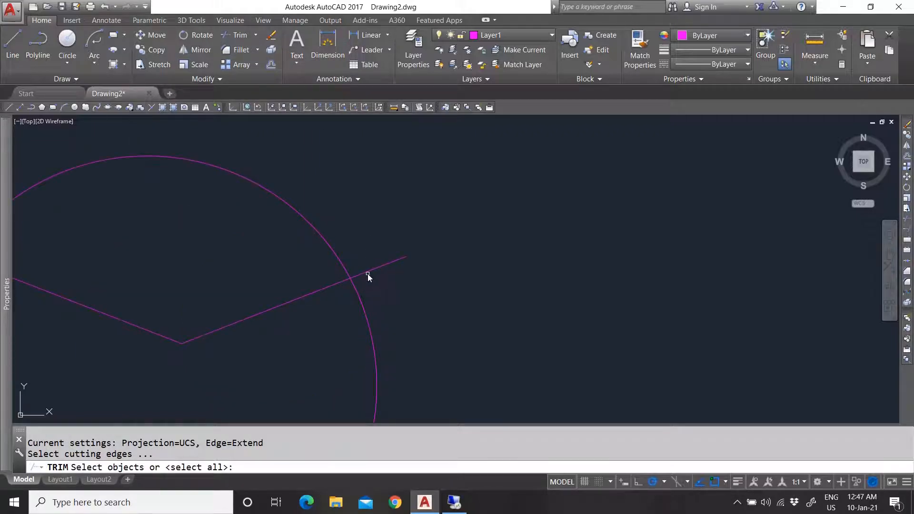
pyautogui.click(365, 273)
pyautogui.click(367, 270)
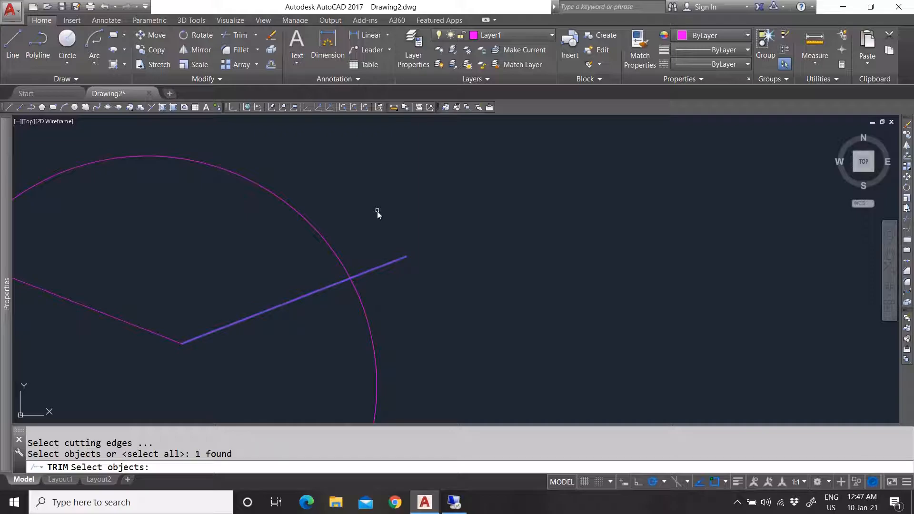
pyautogui.press('Return')
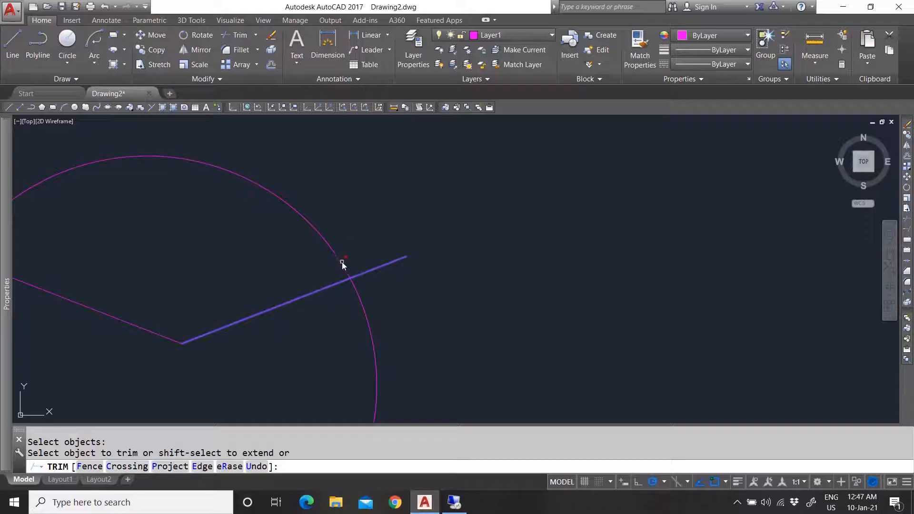
pyautogui.press('Escape')
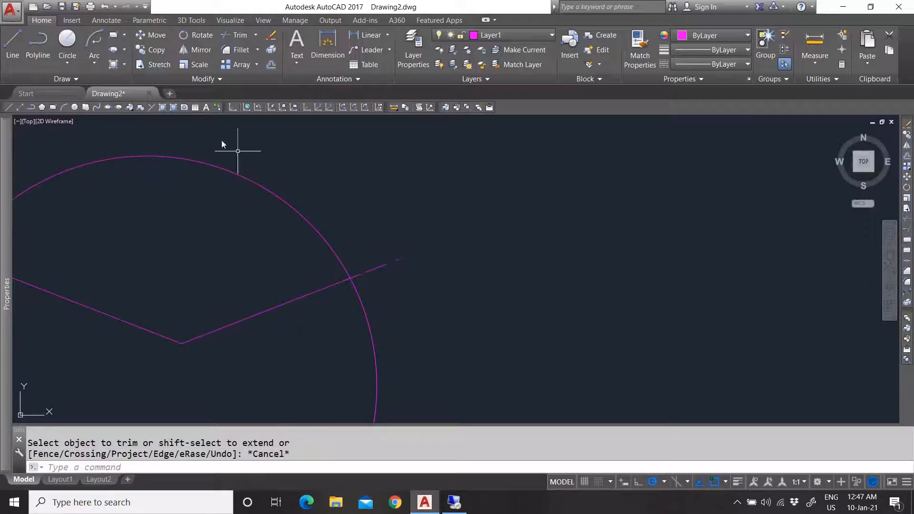
# - Trim the part of the right line that projects outside the circle, using the circle as the cutting edge
pyautogui.click(232, 37)
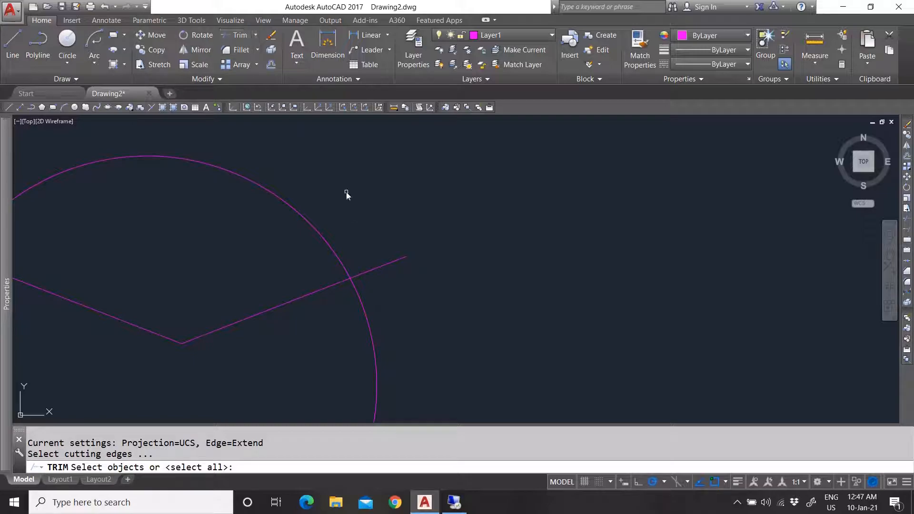
pyautogui.click(342, 264)
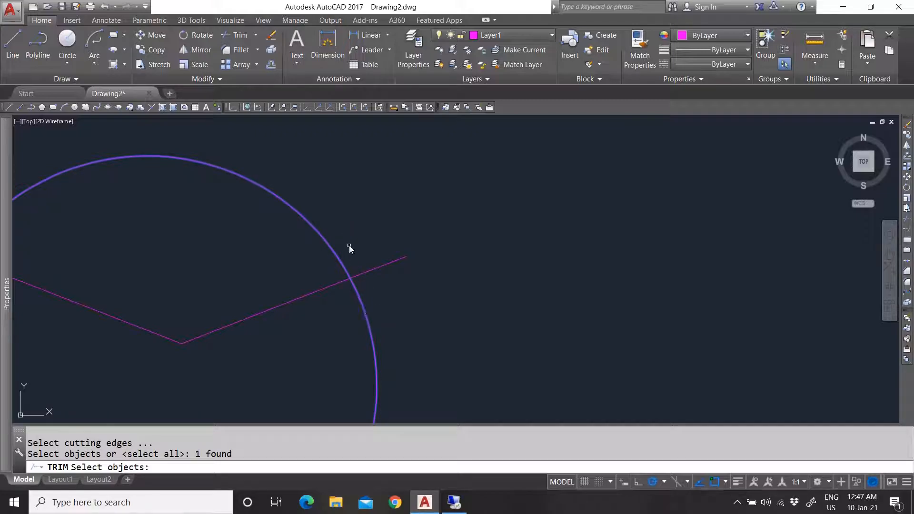
pyautogui.press('Return')
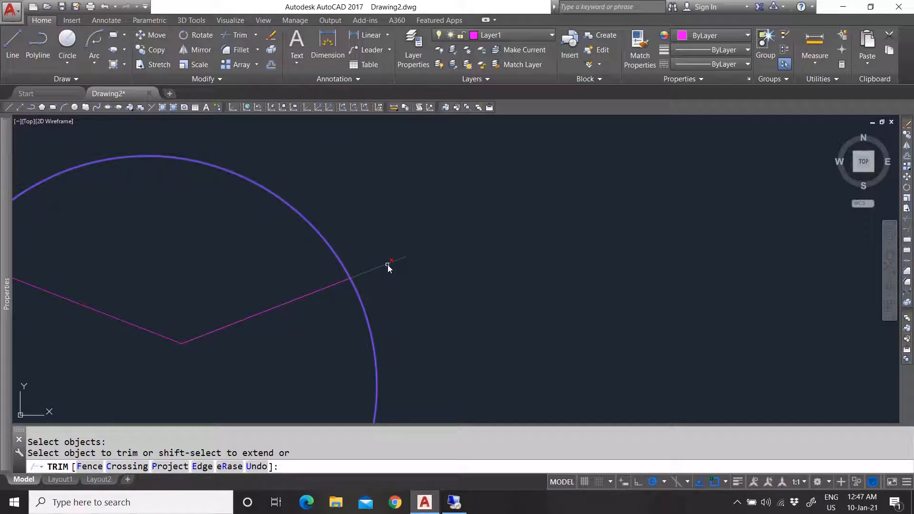
pyautogui.click(327, 287)
pyautogui.click(364, 273)
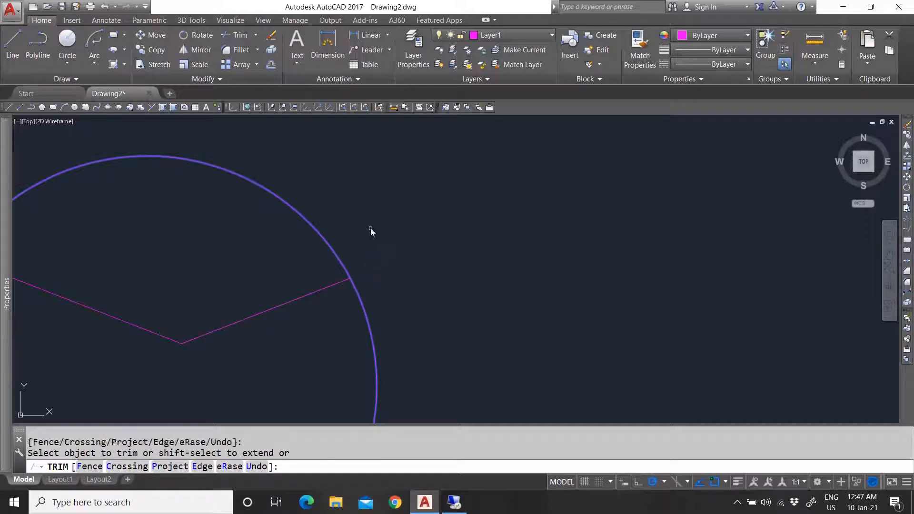
pyautogui.press('Escape')
pyautogui.press('Escape')
pyautogui.scroll(-2, 371, 263)
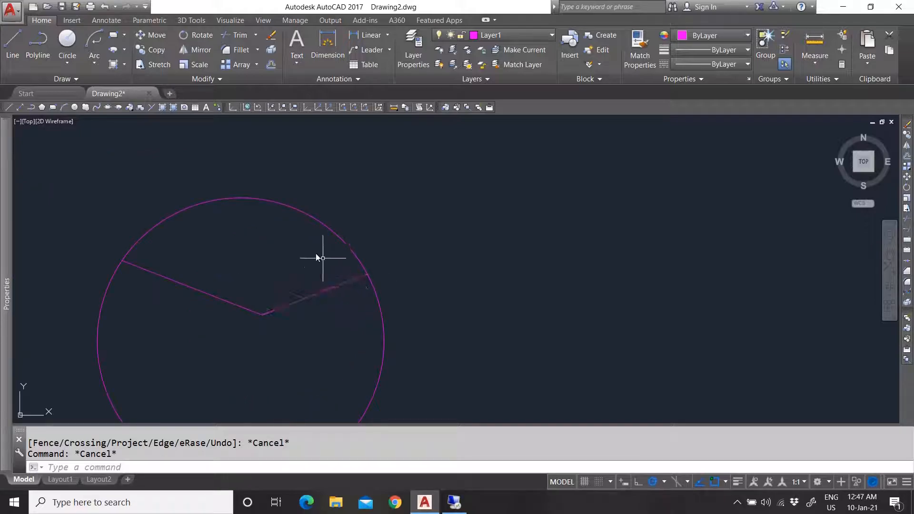
pyautogui.click(240, 35)
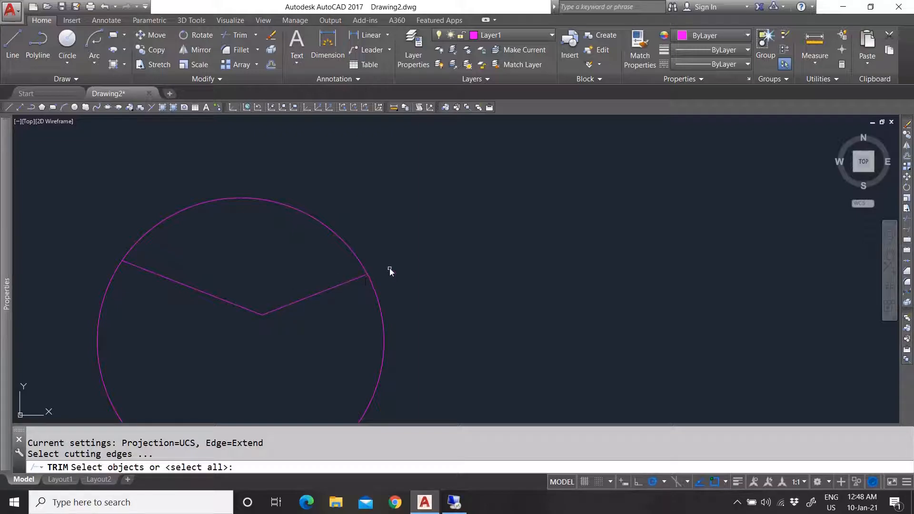
pyautogui.press('Escape')
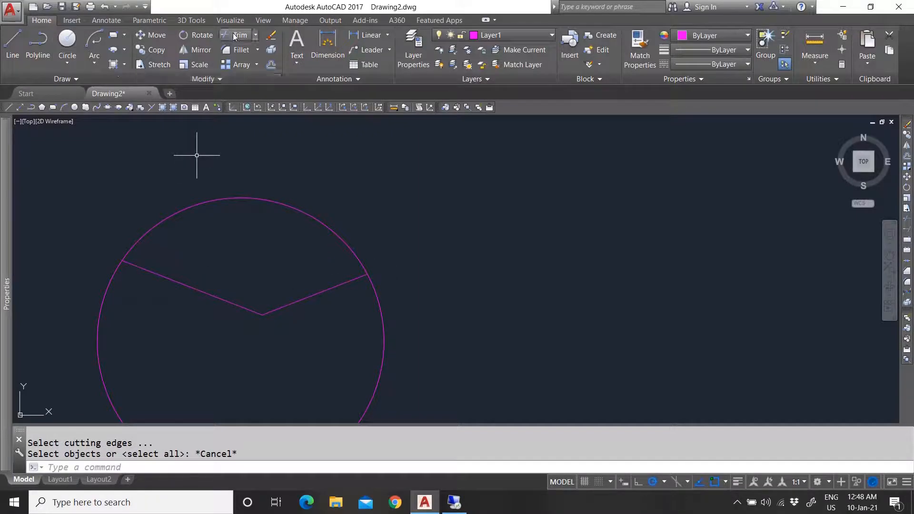
# - Draw a larger circle concentric with the existing circle, enclosing it and both lines
pyautogui.scroll(-2, 258, 268)
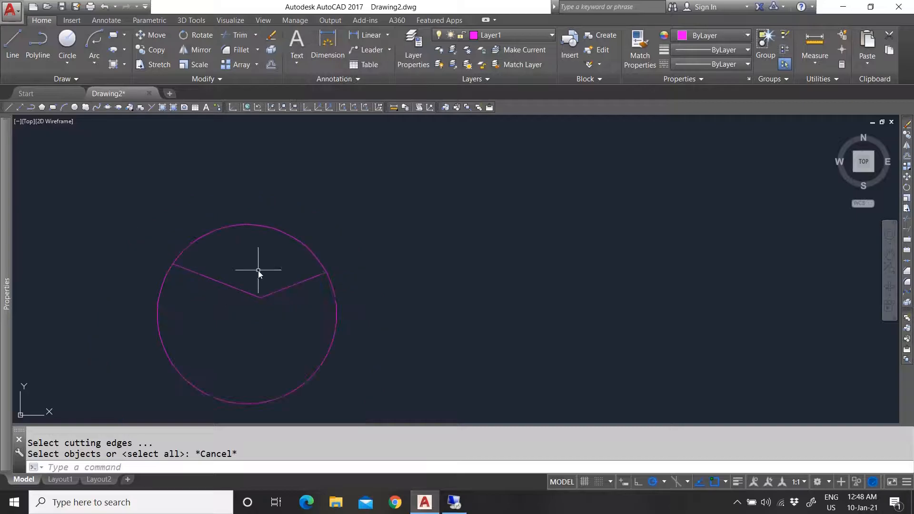
pyautogui.click(67, 40)
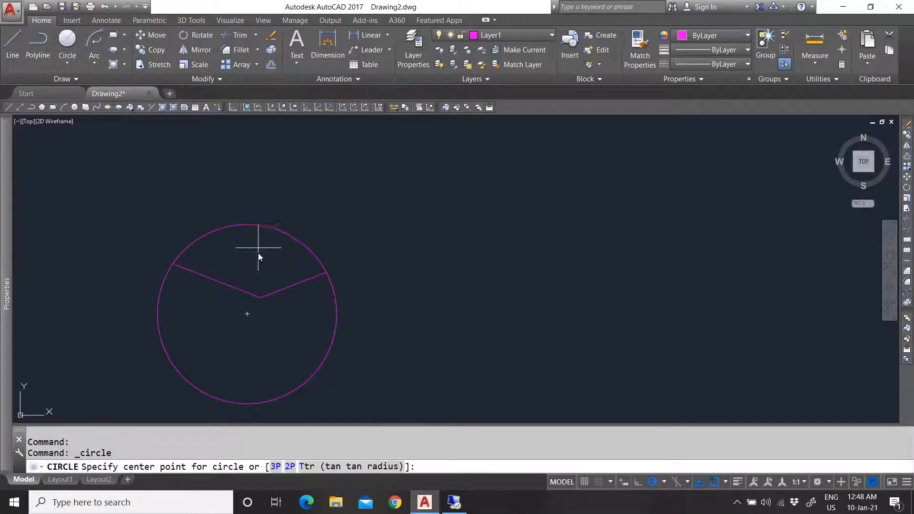
pyautogui.click(247, 314)
pyautogui.click(394, 293)
pyautogui.press('Escape')
pyautogui.scroll(-2, 307, 293)
pyautogui.scroll(2, 310, 290)
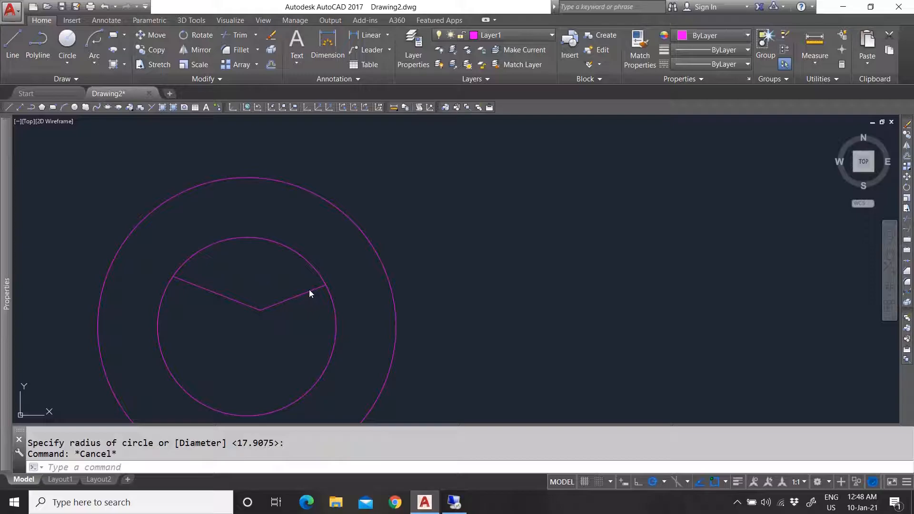
# - Extend the right line to the outer circle, using the outer circle as the boundary edge
pyautogui.click(256, 34)
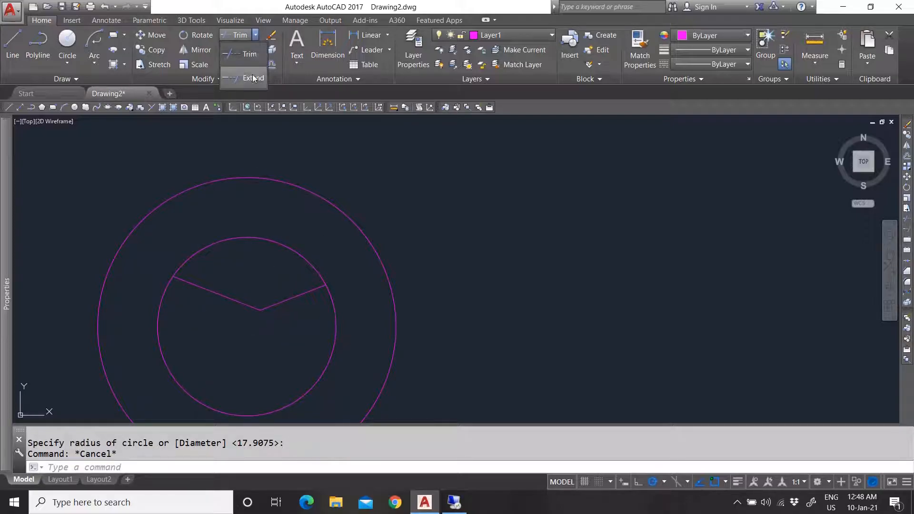
pyautogui.click(253, 78)
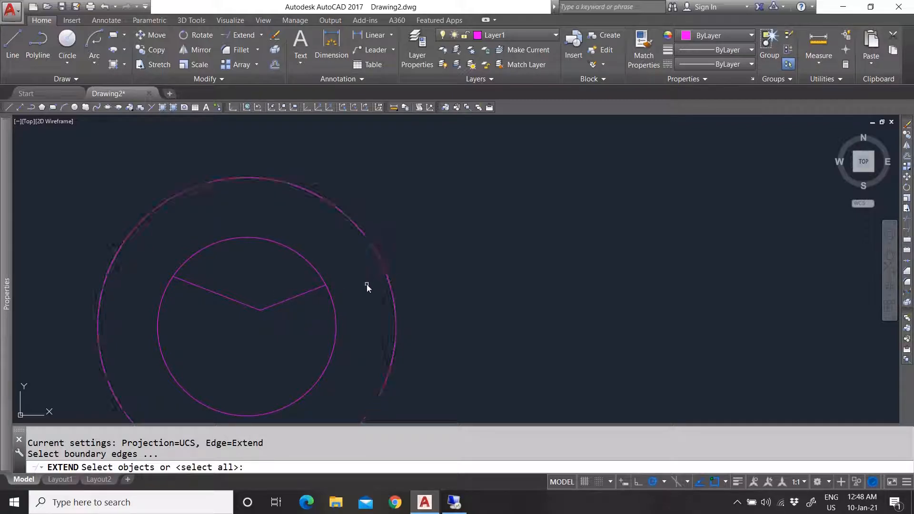
pyautogui.click(379, 256)
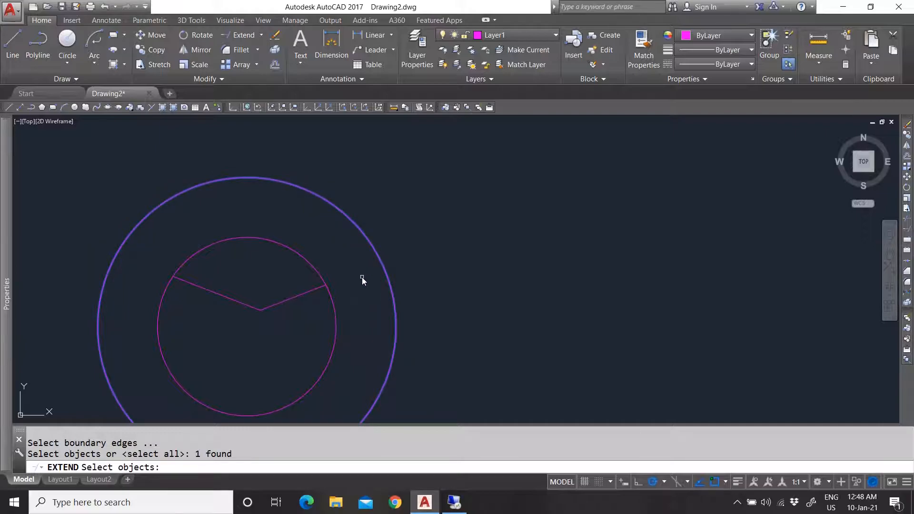
pyautogui.press('Return')
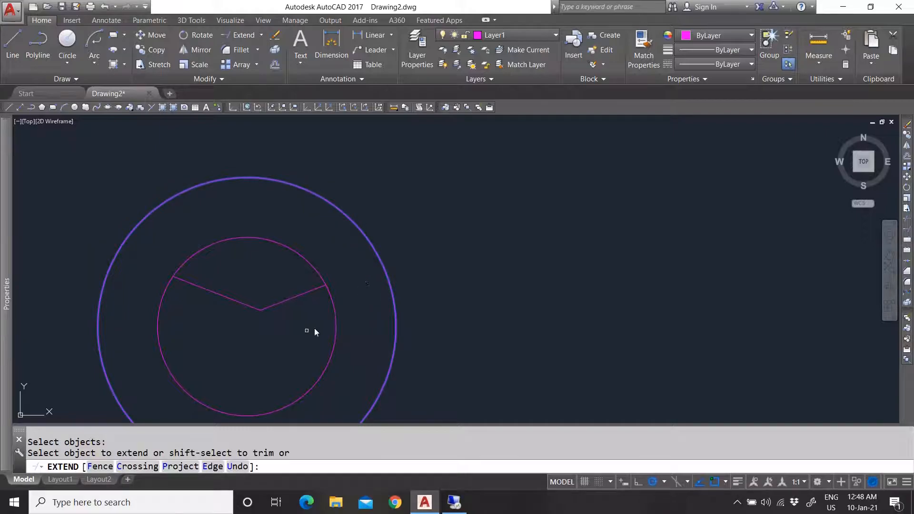
pyautogui.click(298, 297)
pyautogui.click(394, 265)
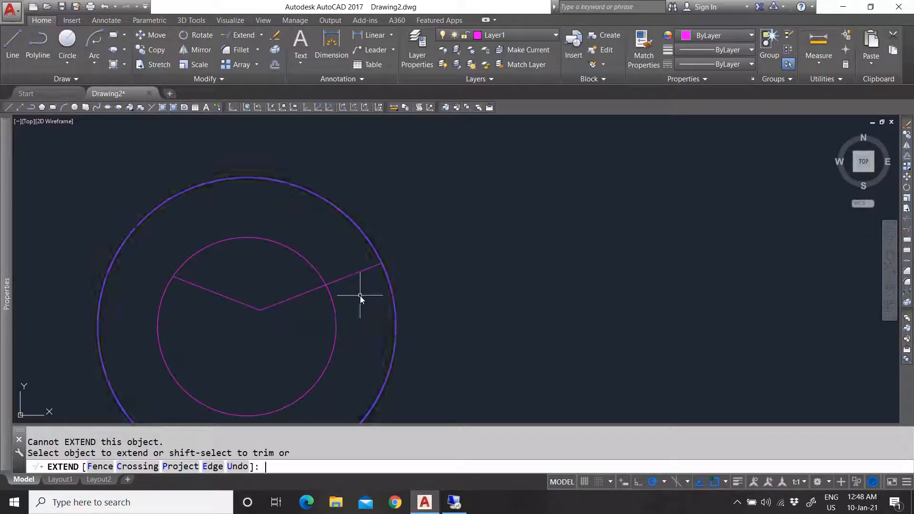
pyautogui.press('Return')
pyautogui.press('Return')
pyautogui.click(361, 273)
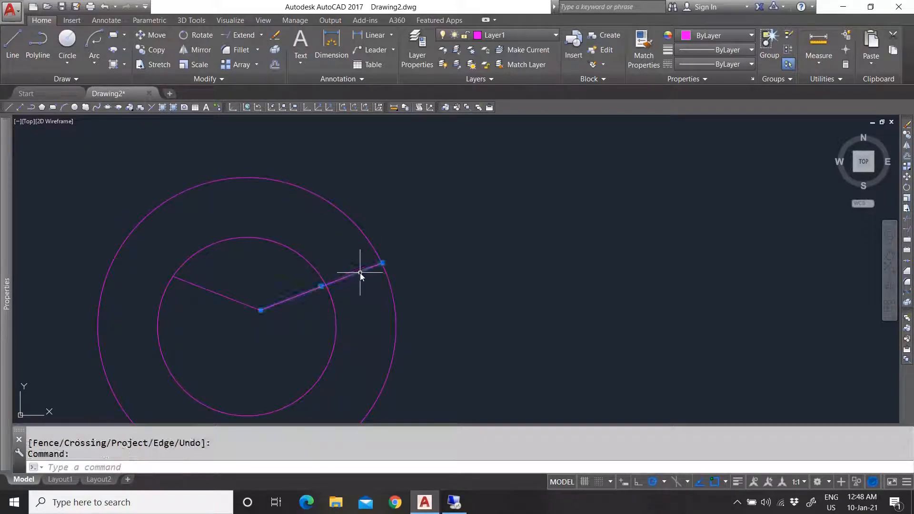
pyautogui.press('Escape')
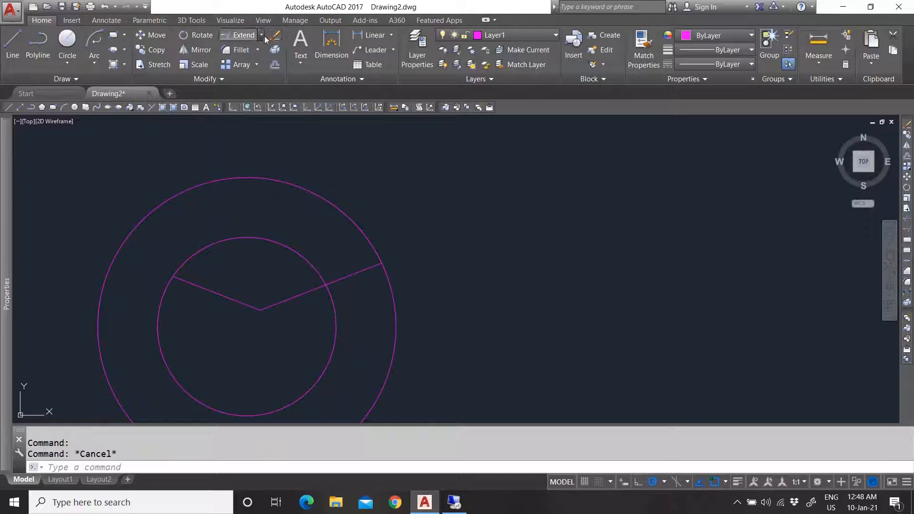
# - Extend the left line to the outer circle with the Fence option, running the fence across the line's outer end
pyautogui.press('Return')
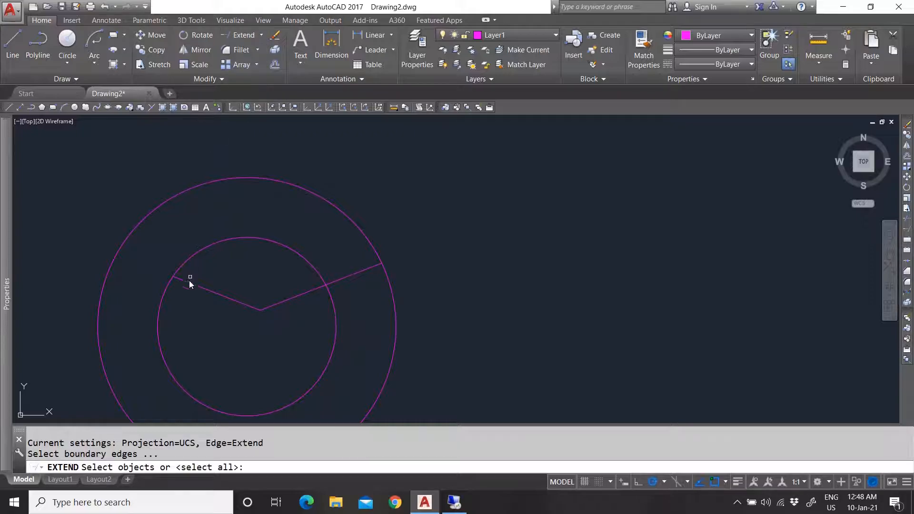
pyautogui.click(125, 245)
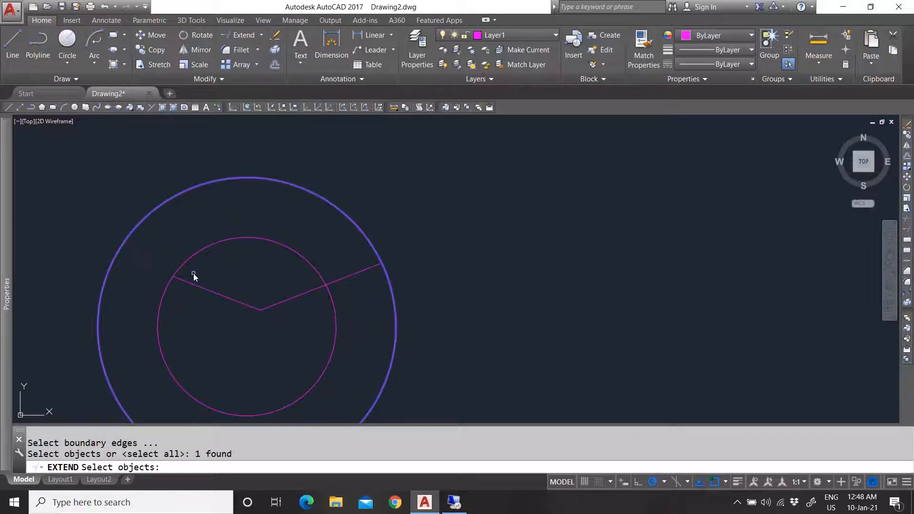
pyautogui.press('Return')
pyautogui.click(193, 286)
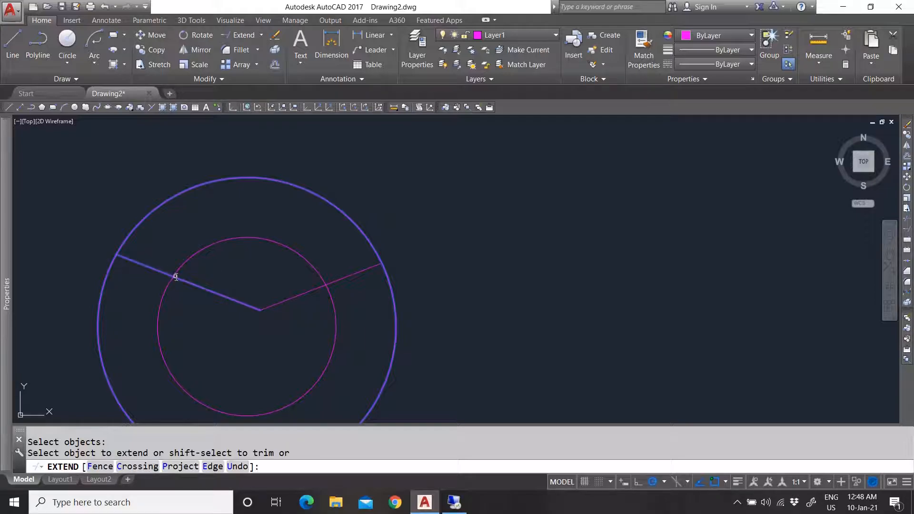
pyautogui.click(100, 466)
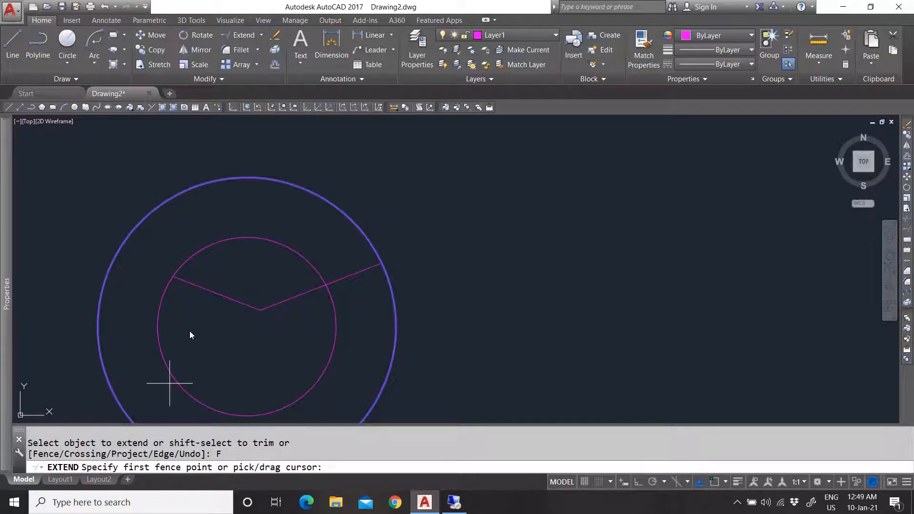
pyautogui.click(105, 204)
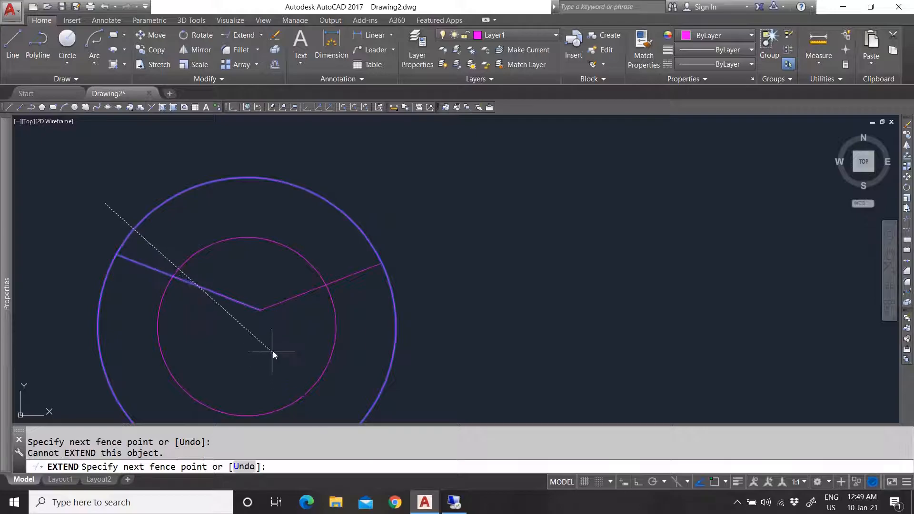
pyautogui.click(202, 303)
pyautogui.click(123, 315)
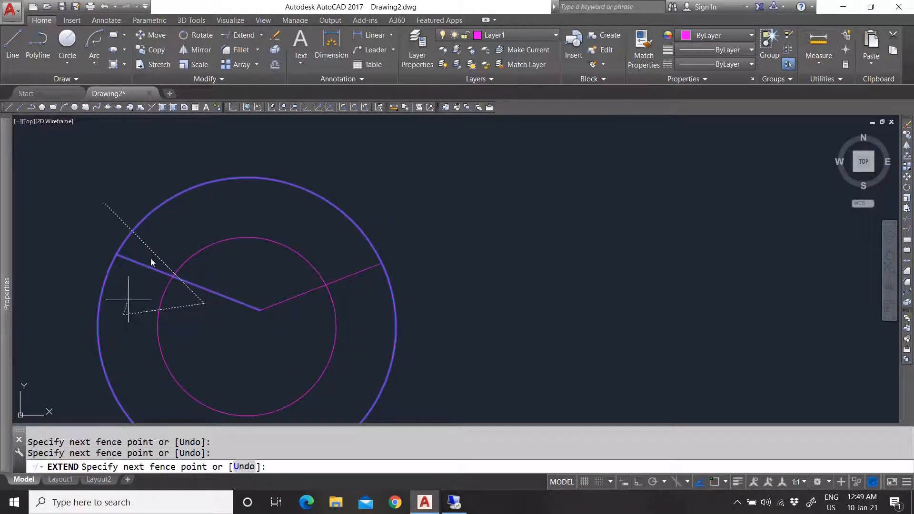
pyautogui.rightClick(193, 211)
pyautogui.click(218, 218)
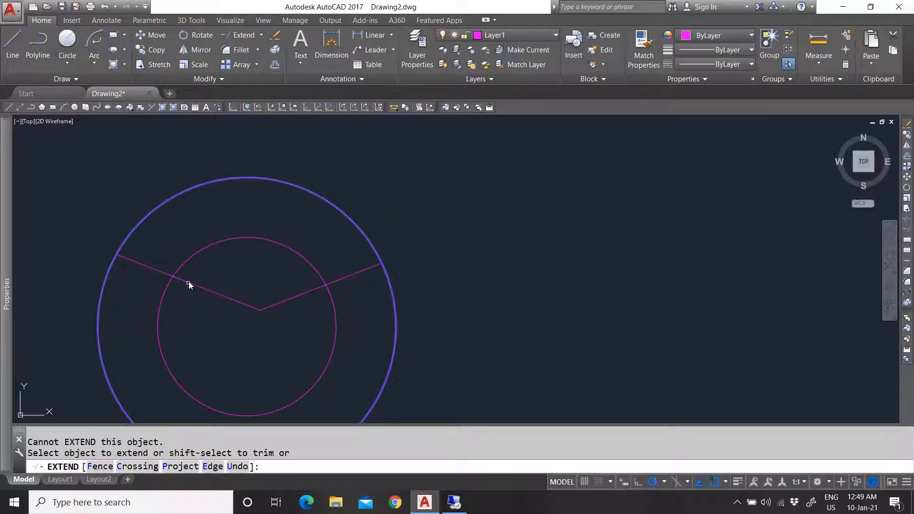
pyautogui.press('Escape')
pyautogui.click(185, 282)
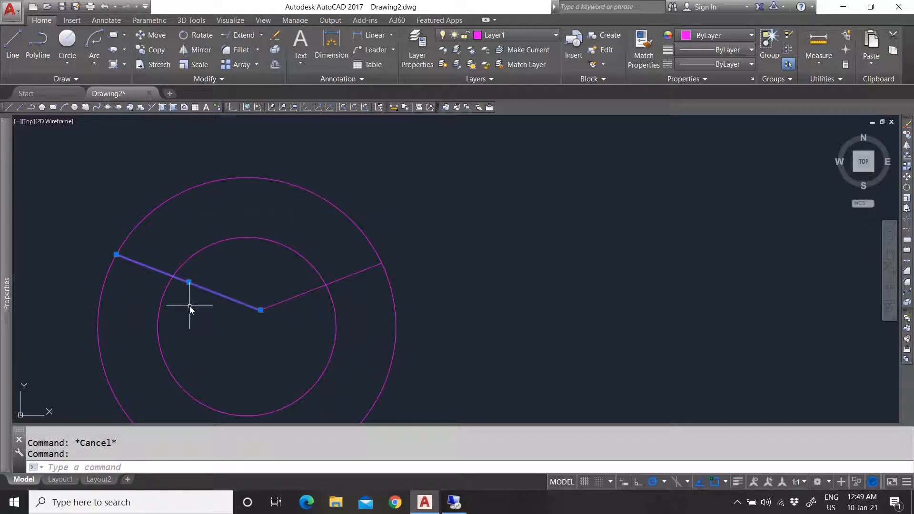
pyautogui.press('Escape')
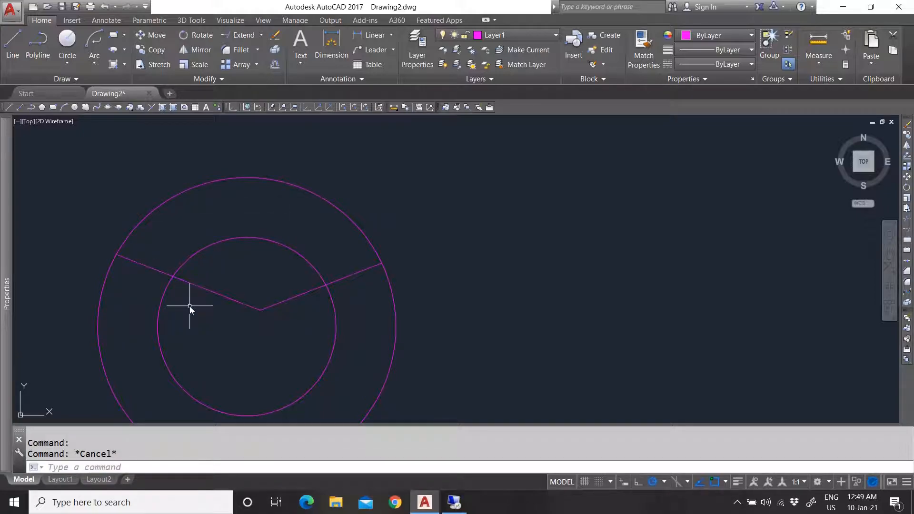
pyautogui.click(261, 35)
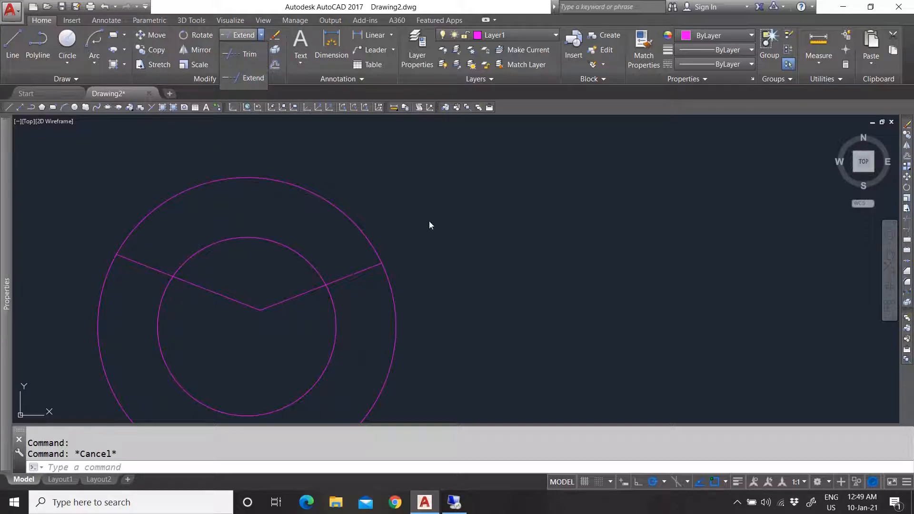
pyautogui.press('Escape')
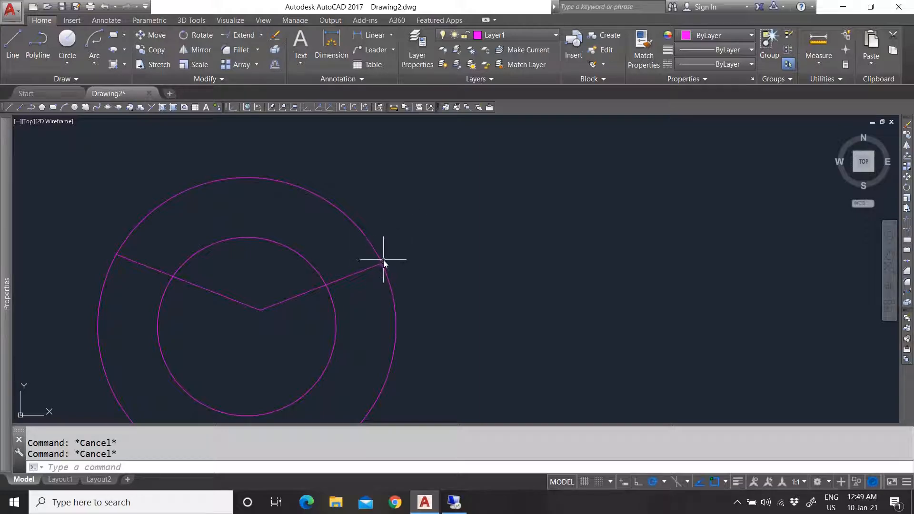
pyautogui.click(366, 237)
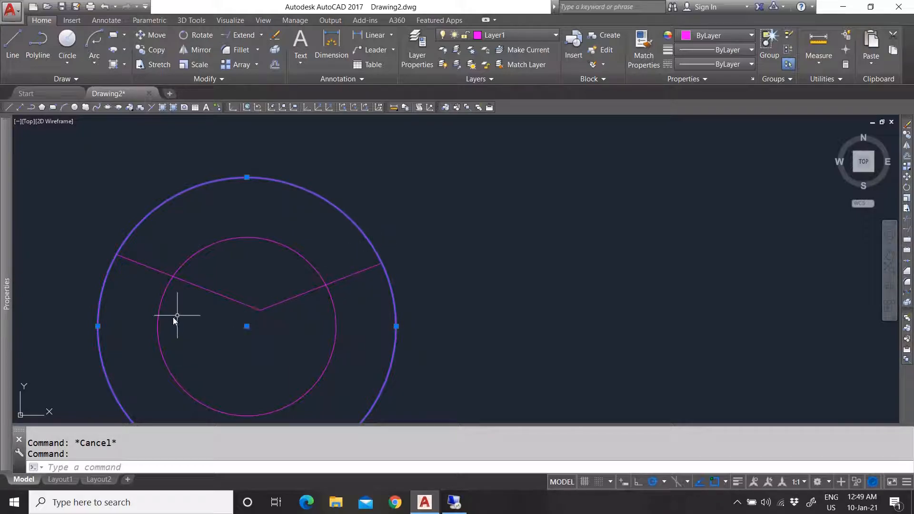
pyautogui.press('Escape')
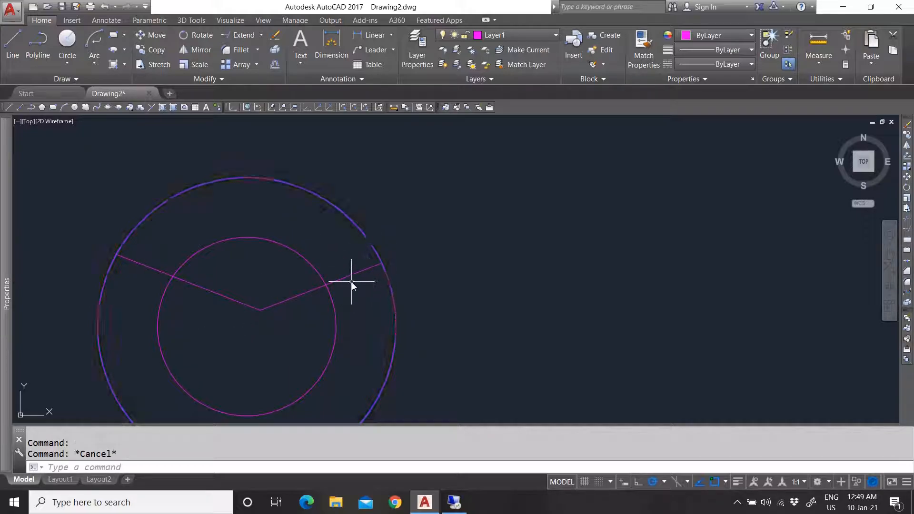
pyautogui.click(348, 279)
pyautogui.click(341, 272)
pyautogui.press('Escape')
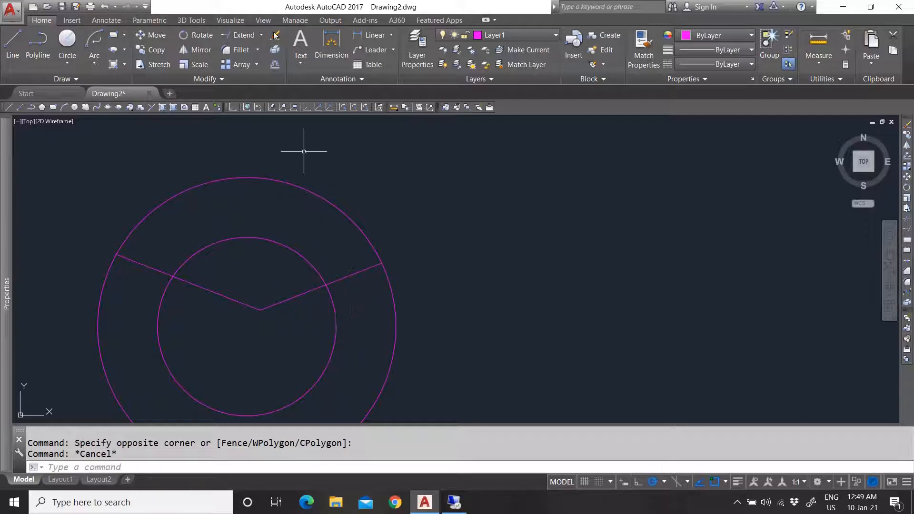
# - Draw a rectangle in the empty area to the right of the two concentric circles
pyautogui.click(259, 49)
pyautogui.click(113, 35)
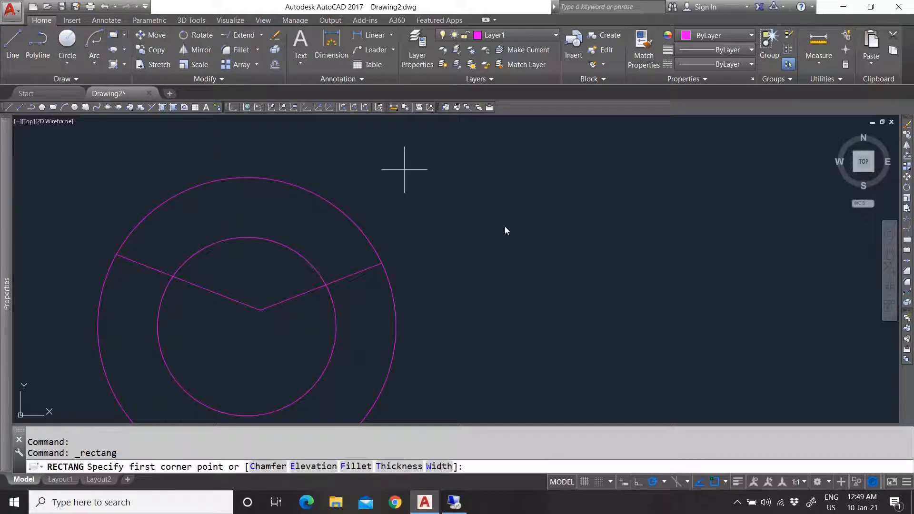
pyautogui.click(453, 295)
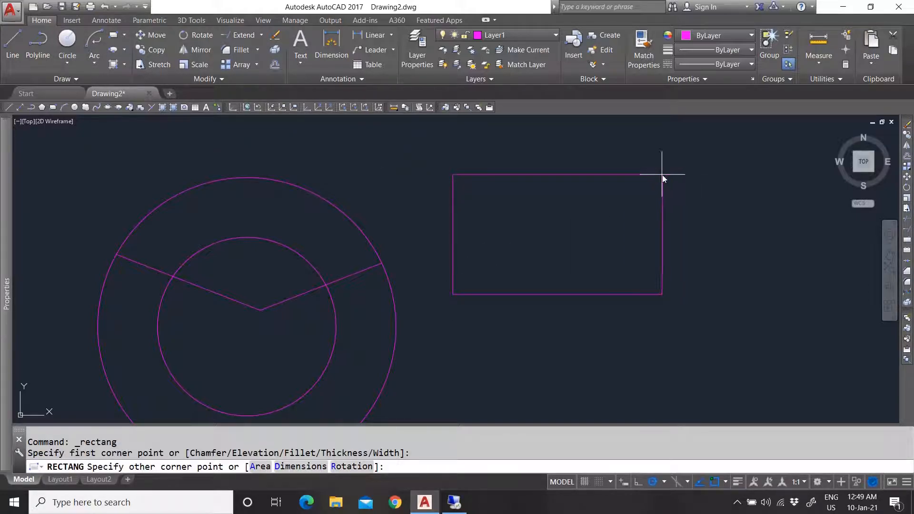
pyautogui.click(662, 176)
pyautogui.click(458, 177)
pyautogui.press('Escape')
pyautogui.press('Escape')
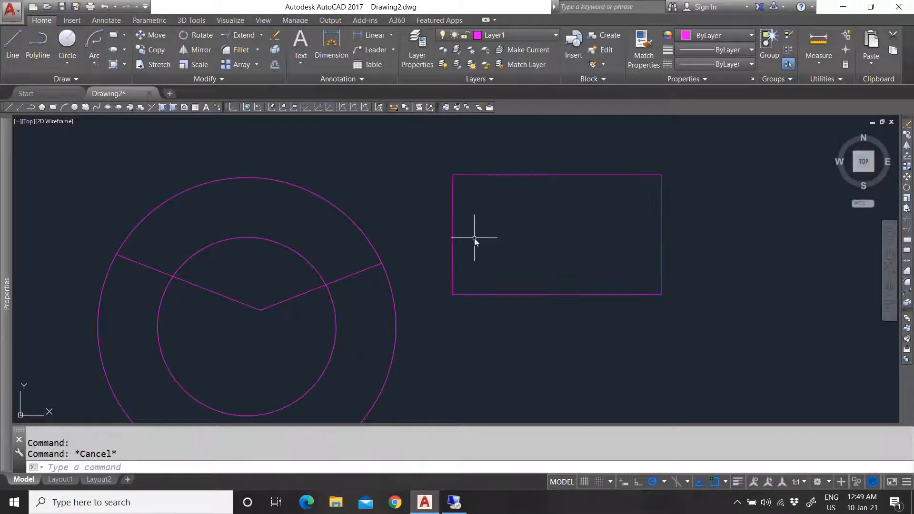
pyautogui.click(257, 50)
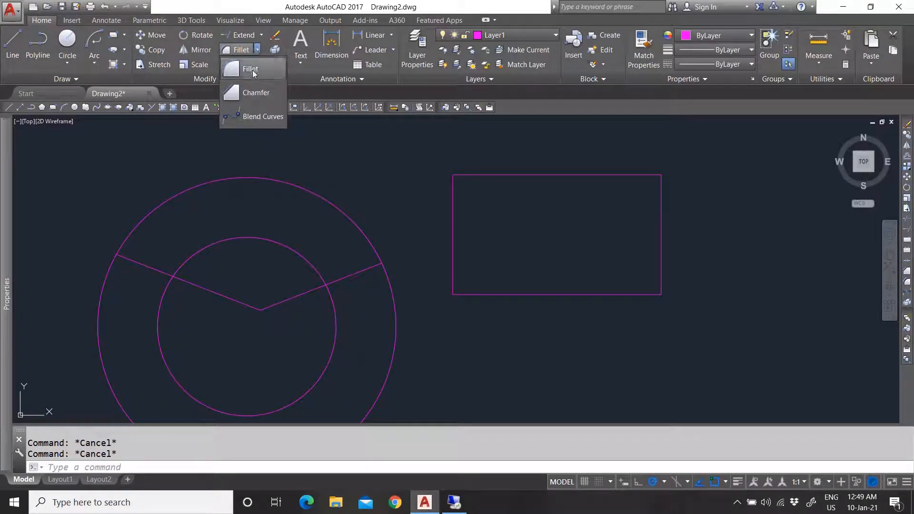
pyautogui.click(248, 69)
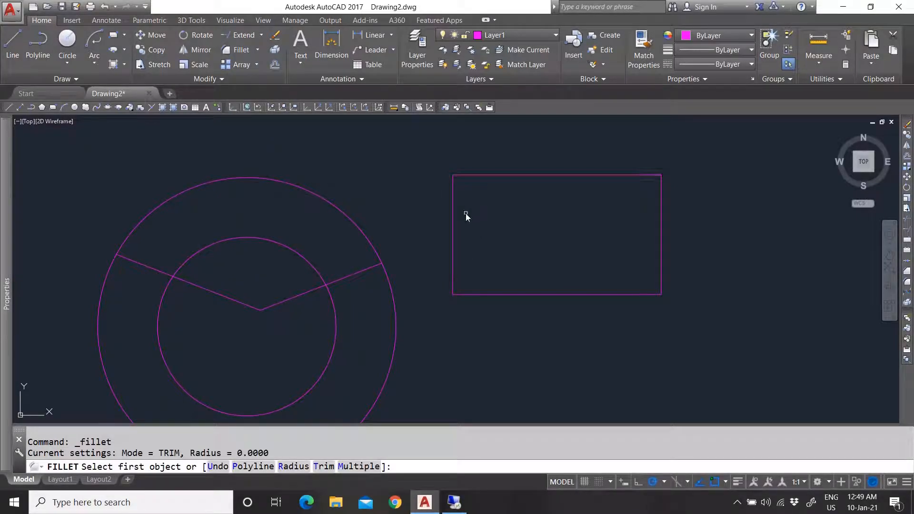
pyautogui.press('Escape')
# - Fillet the rectangle's upper-left corner between its top and left edges with a radius of 2
pyautogui.click(236, 50)
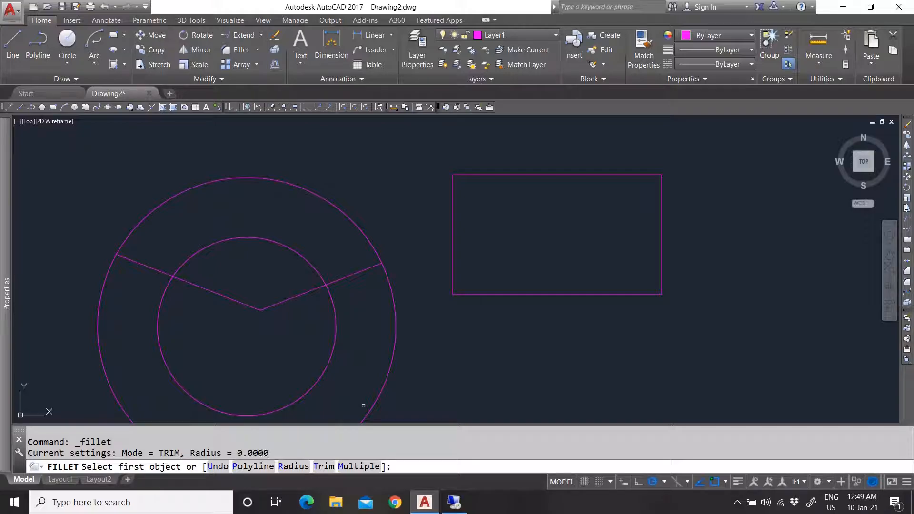
pyautogui.click(307, 467)
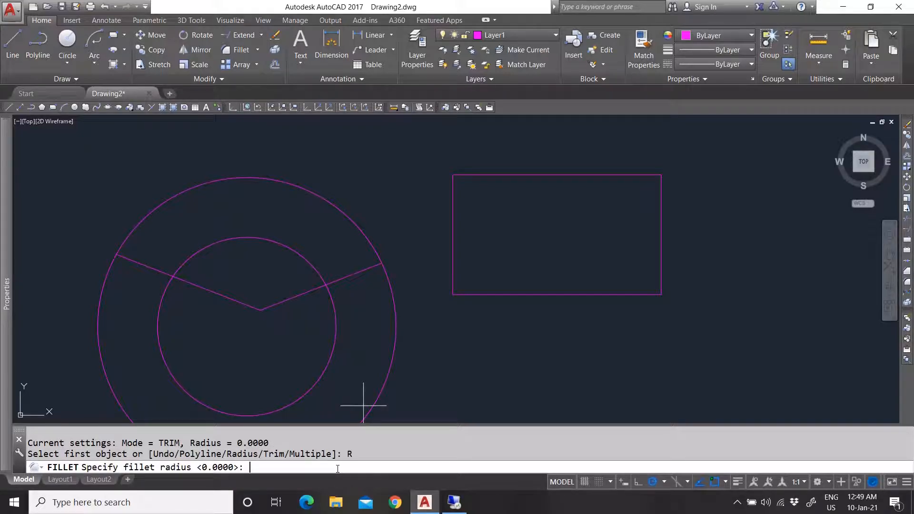
pyautogui.press('Return')
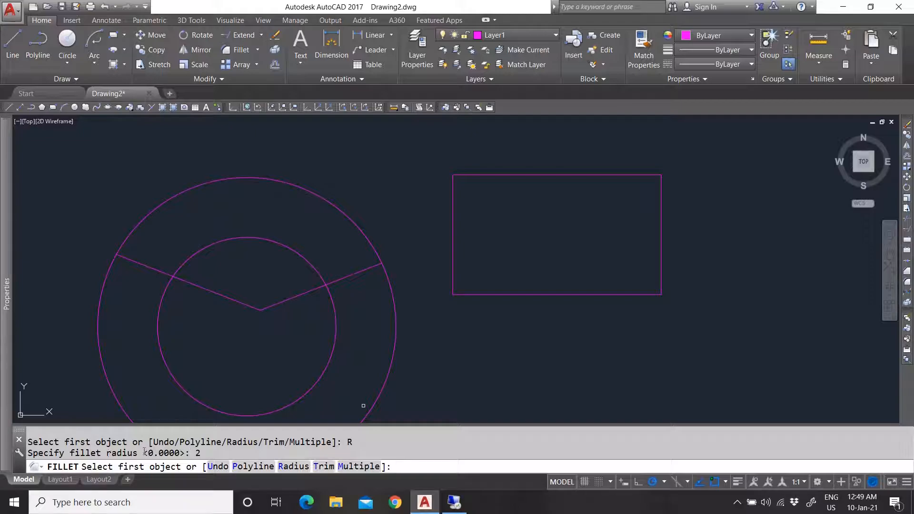
pyautogui.click(468, 176)
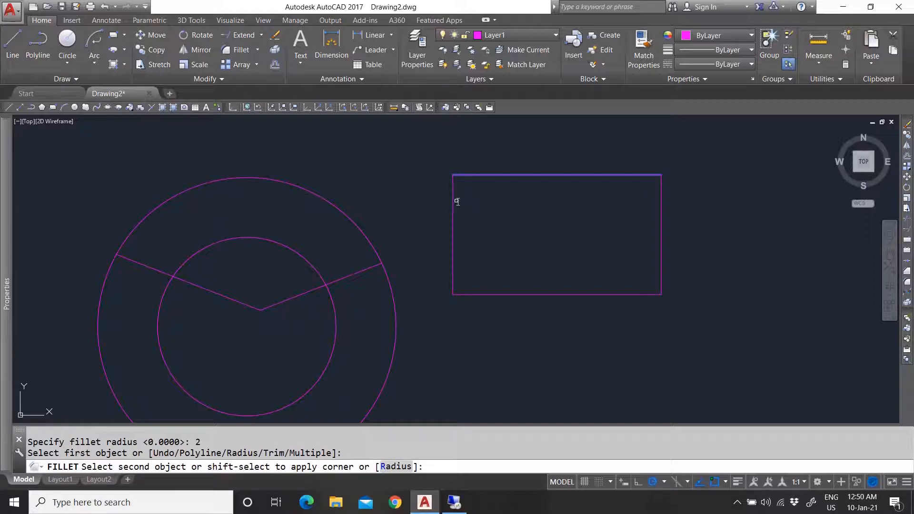
pyautogui.click(455, 201)
pyautogui.scroll(8, 476, 171)
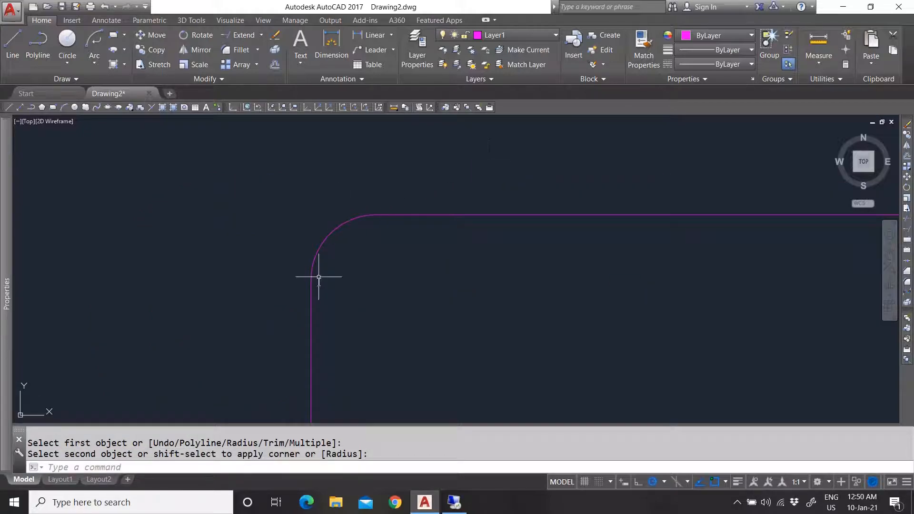
pyautogui.click(318, 258)
pyautogui.scroll(-3, 333, 214)
pyautogui.scroll(3, 359, 158)
pyautogui.scroll(-5, 359, 158)
pyautogui.scroll(2, 333, 241)
pyautogui.press('Escape')
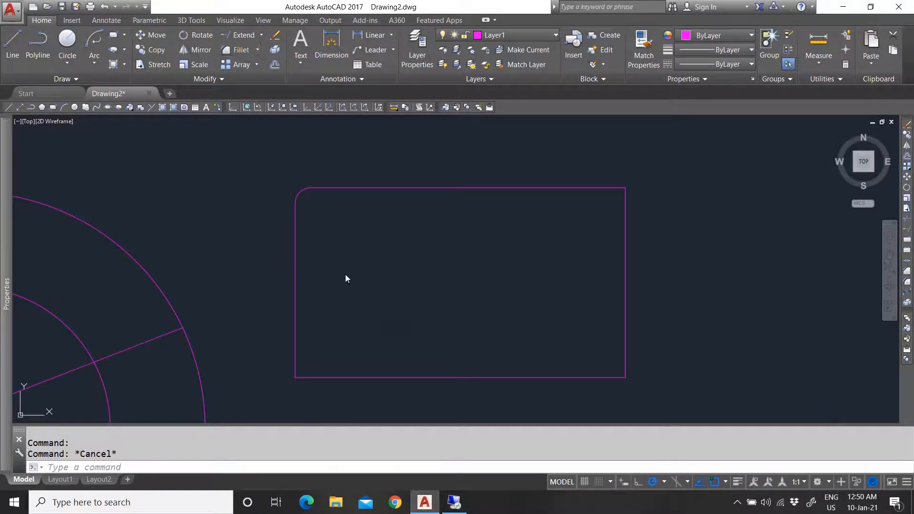
# - Fillet the right line with the inner circle at radius 2, using the Trim mode option, on the outer side of the circle
pyautogui.press('Return')
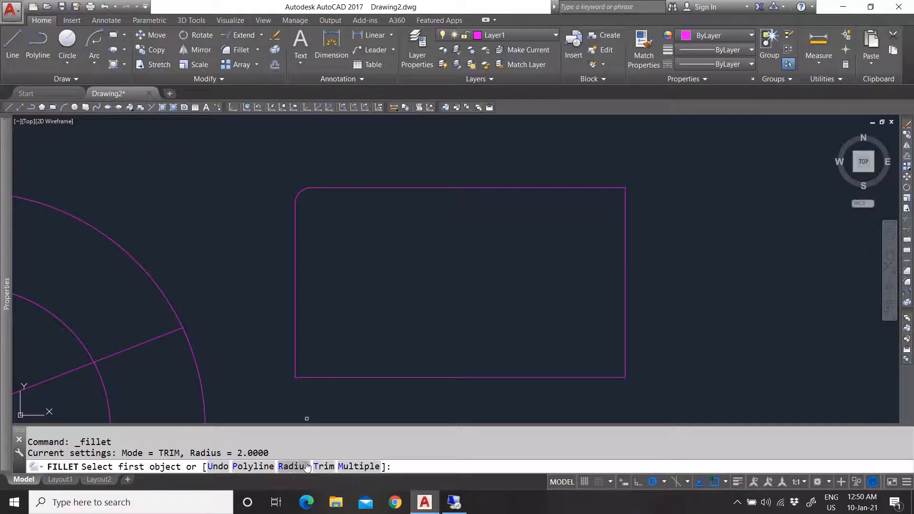
pyautogui.scroll(-4, 289, 322)
pyautogui.scroll(4, 295, 344)
pyautogui.scroll(-4, 267, 348)
pyautogui.scroll(4, 199, 333)
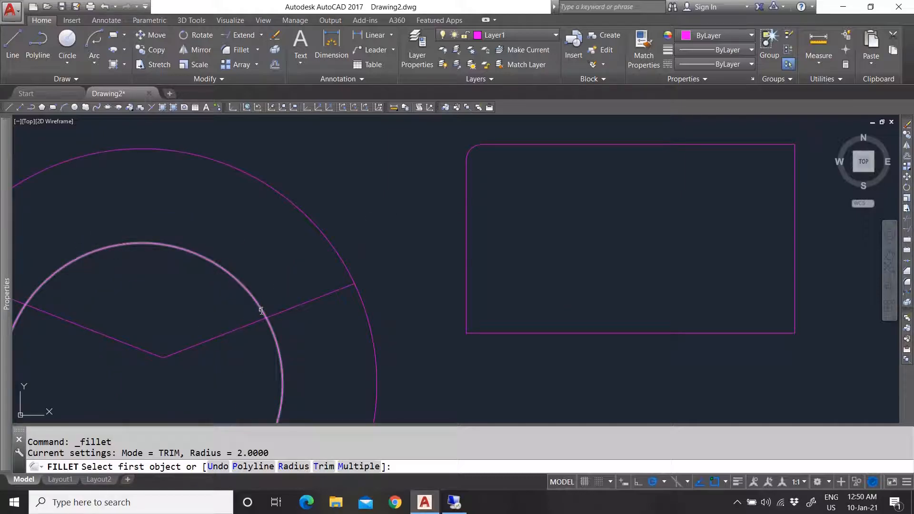
pyautogui.click(324, 467)
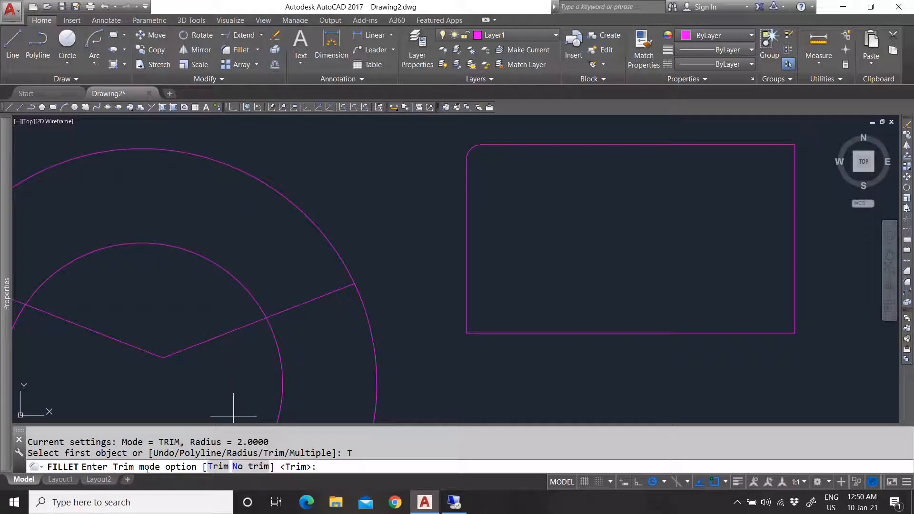
pyautogui.click(219, 467)
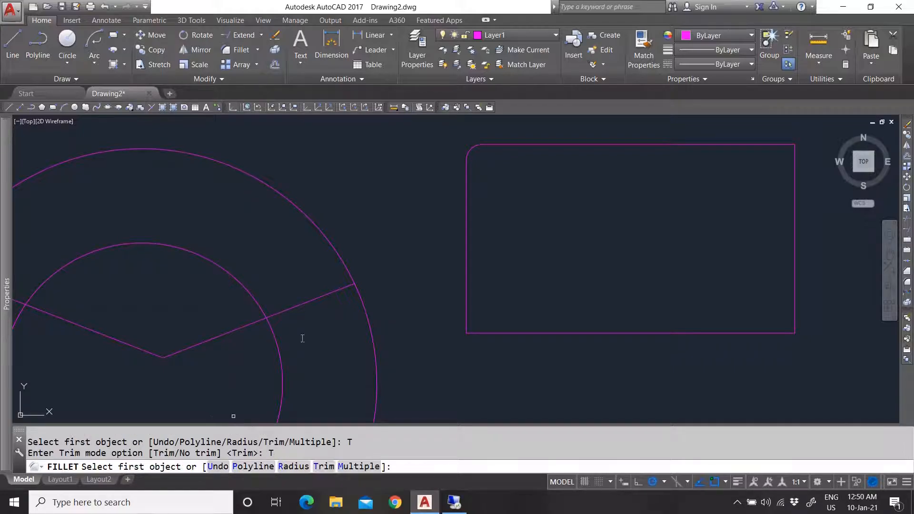
pyautogui.click(275, 316)
pyautogui.click(263, 310)
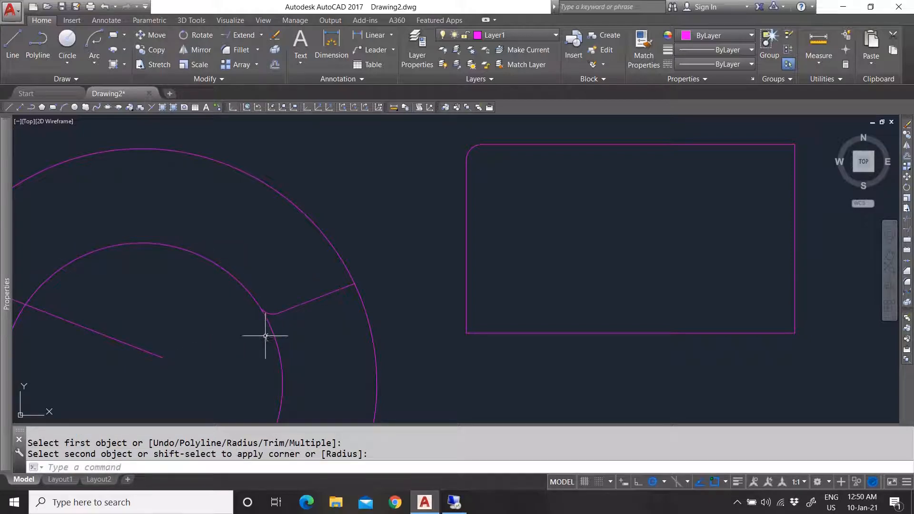
pyautogui.click(265, 310)
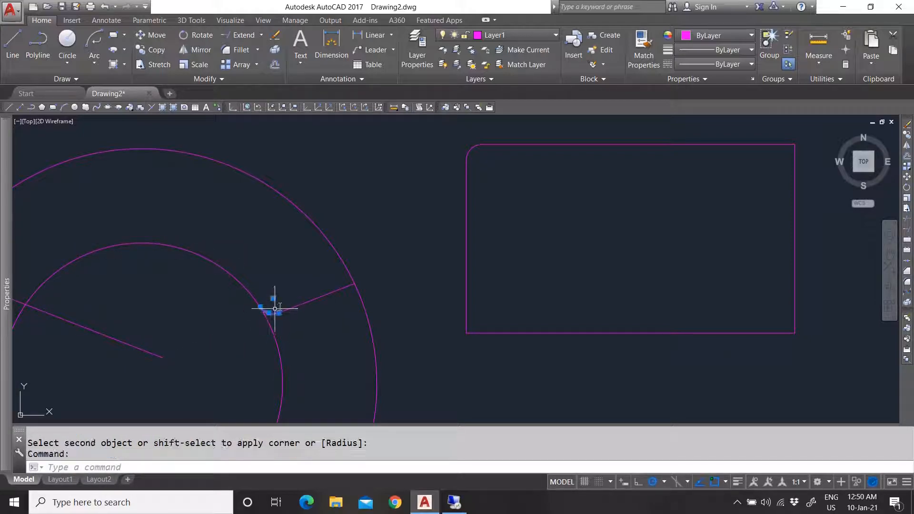
pyautogui.press('Escape')
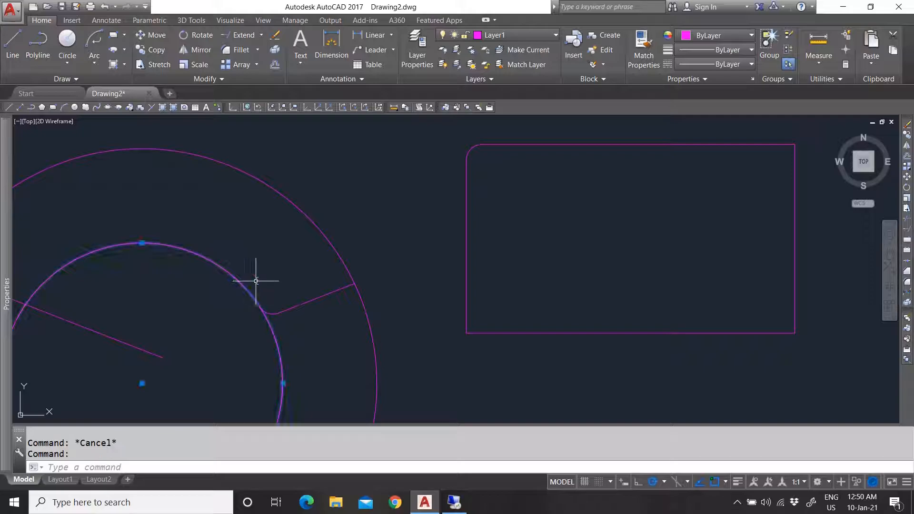
pyautogui.scroll(2, 281, 297)
pyautogui.scroll(-3, 284, 298)
pyautogui.scroll(2, 281, 306)
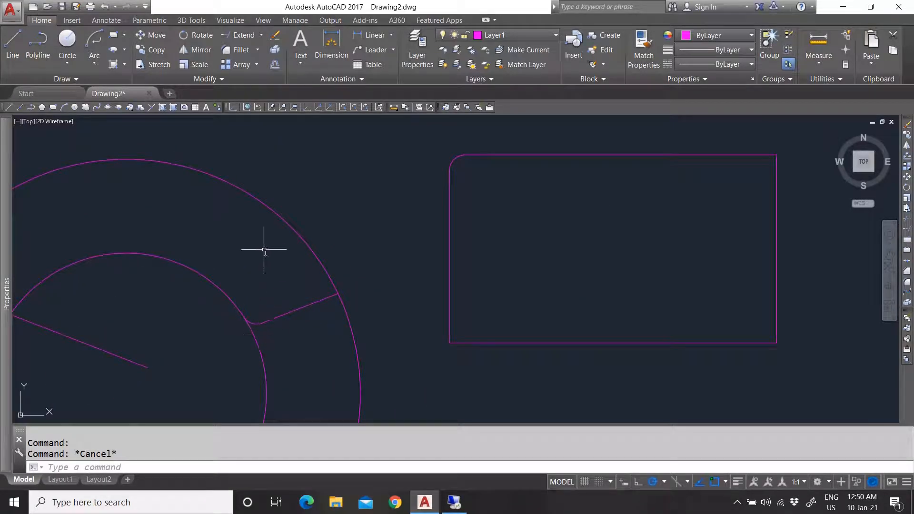
pyautogui.click(257, 50)
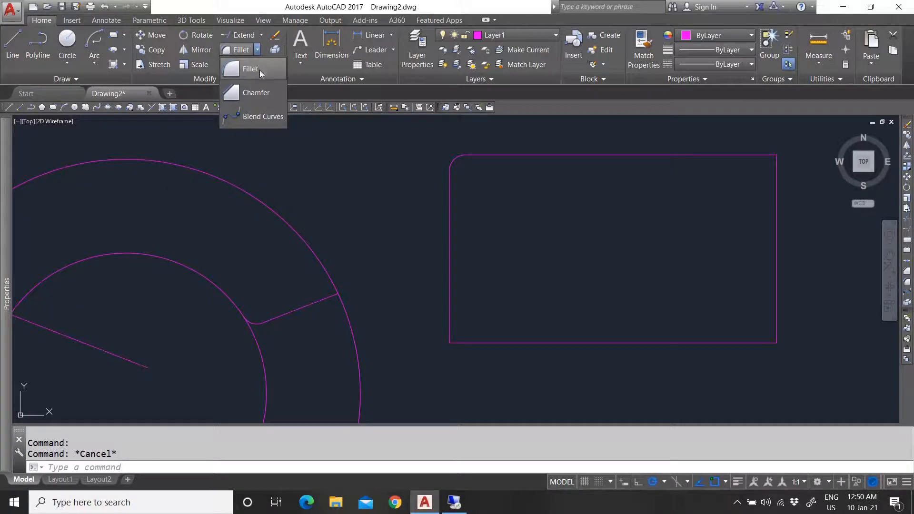
pyautogui.click(252, 69)
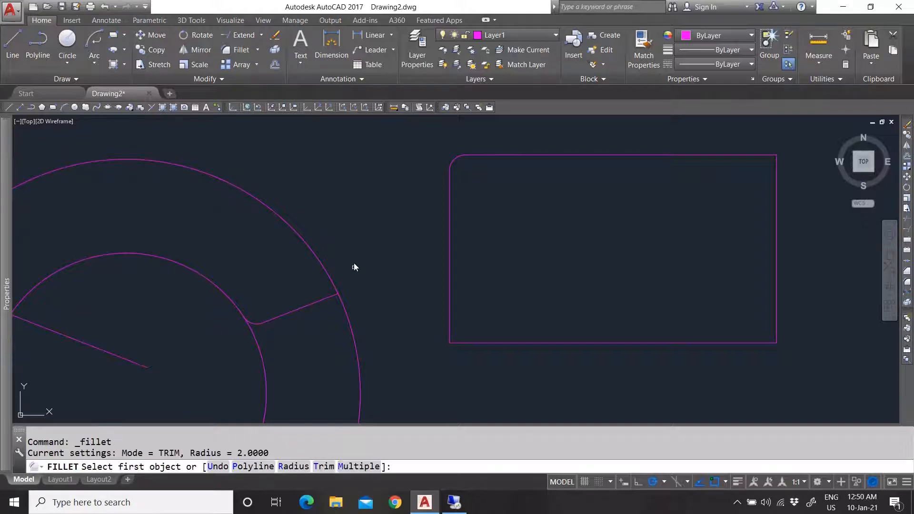
pyautogui.click(359, 466)
pyautogui.scroll(-4, 301, 332)
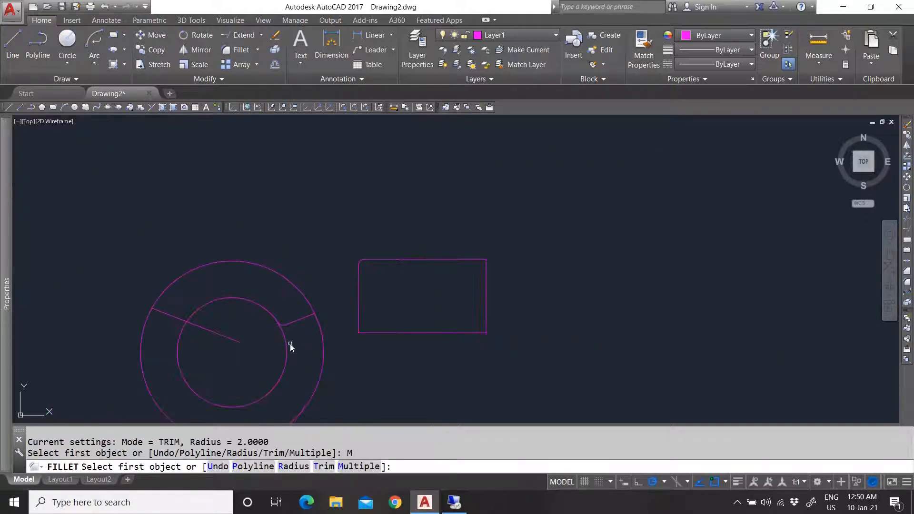
pyautogui.click(222, 336)
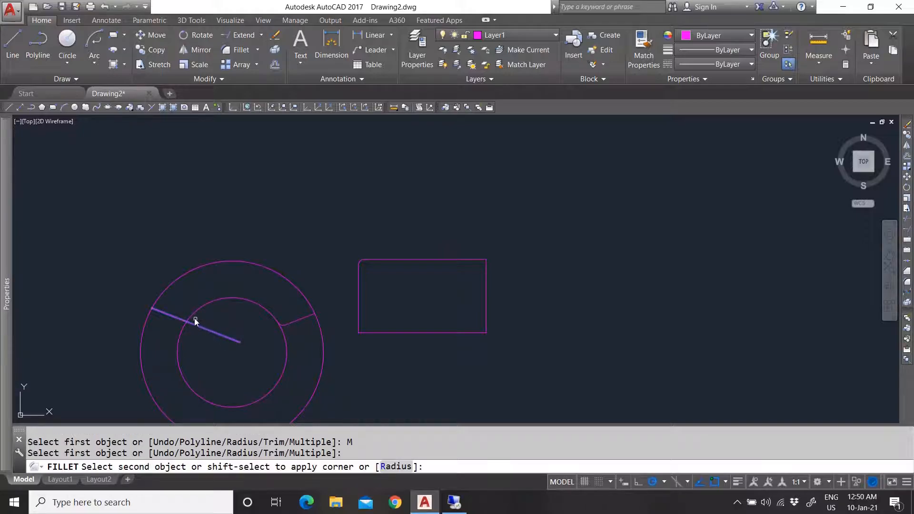
pyautogui.click(318, 327)
pyautogui.press('Escape')
# - Fillet the rectangle's lower-left corner between its left and bottom edges with the same radius of 2
pyautogui.press('space')
pyautogui.click(358, 327)
pyautogui.click(377, 334)
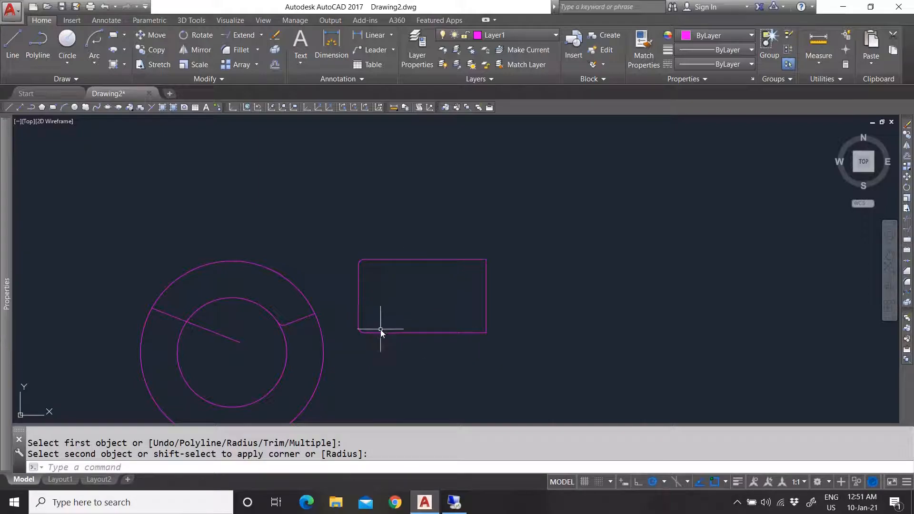
# - Fillet the outer end of the right line with the outer circle at radius 2, on the circle's upper side
pyautogui.press('space')
pyautogui.click(305, 318)
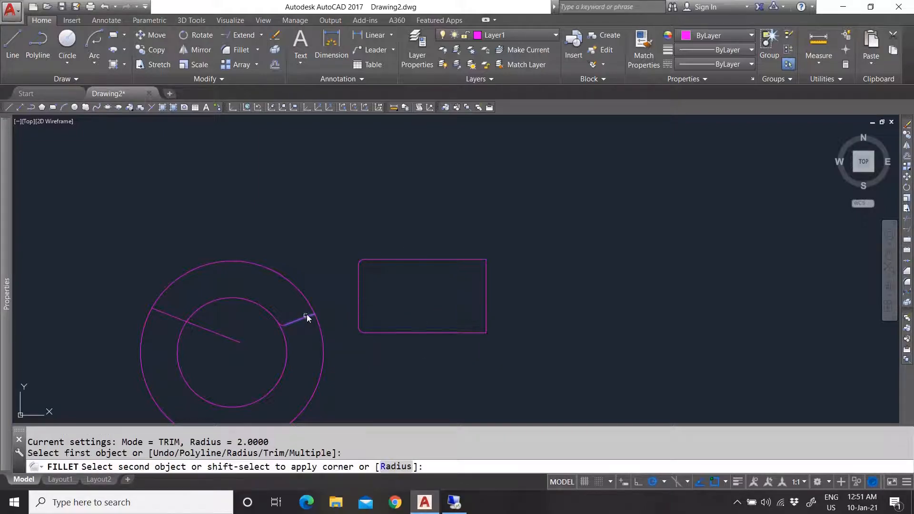
pyautogui.click(312, 310)
pyautogui.scroll(4, 314, 321)
pyautogui.click(301, 300)
pyautogui.press('Escape')
pyautogui.click(305, 301)
pyautogui.scroll(-1, 381, 247)
pyautogui.press('Escape')
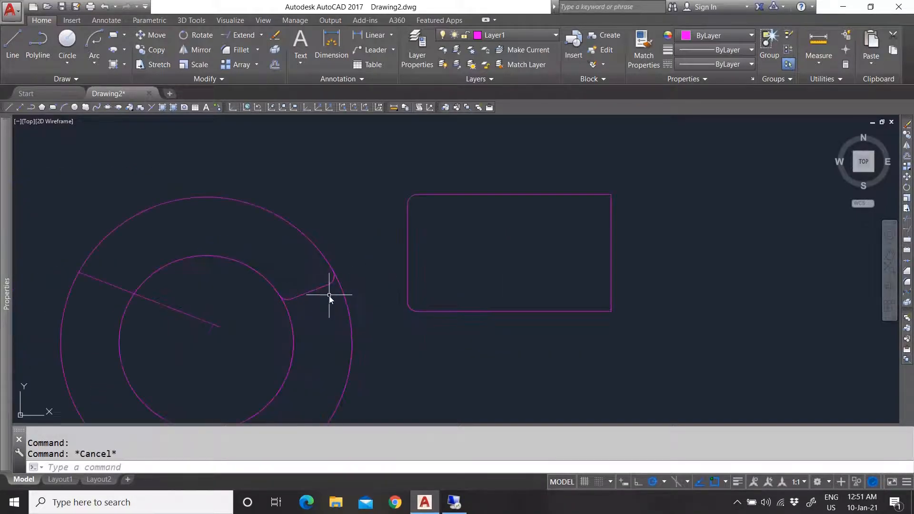
# - Chamfer the rectangle's upper-right corner with a first distance of 2 along the top edge and a second distance of 3 along the right edge
pyautogui.click(258, 50)
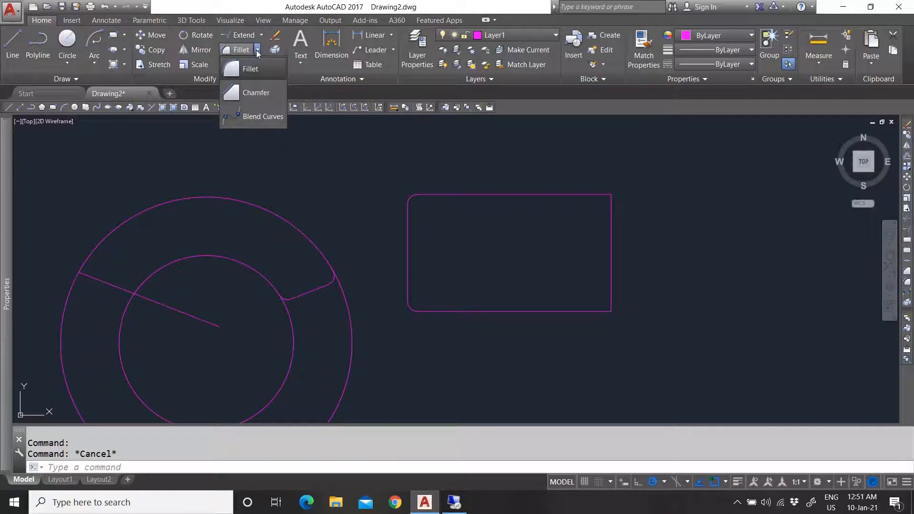
pyautogui.click(258, 93)
pyautogui.scroll(-3, 379, 260)
pyautogui.scroll(3, 452, 242)
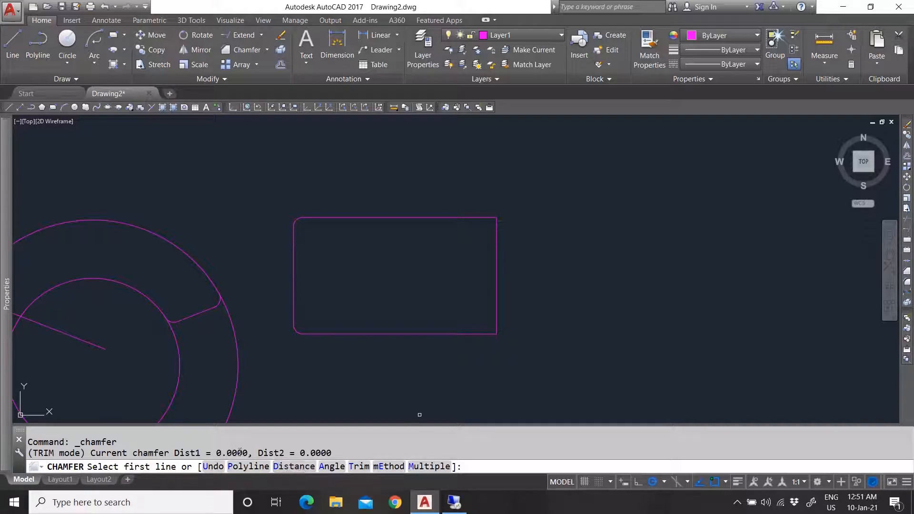
pyautogui.click(291, 467)
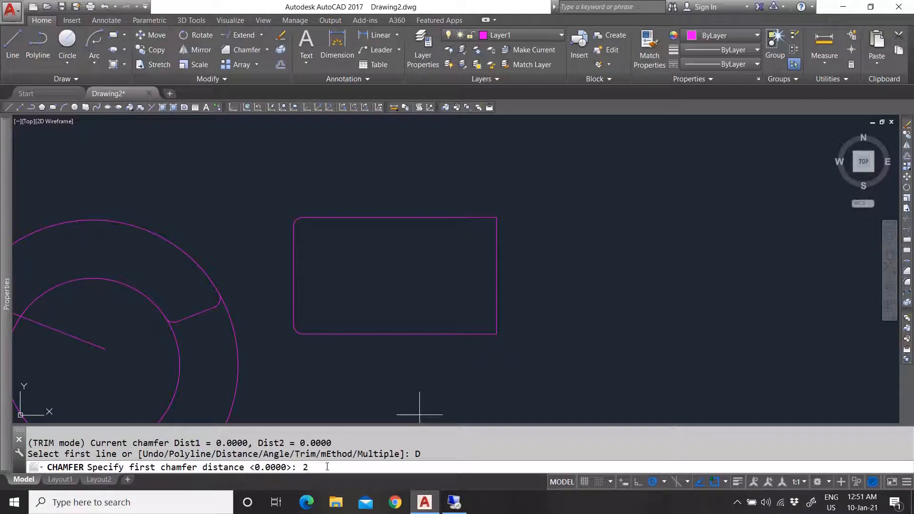
pyautogui.press('Return')
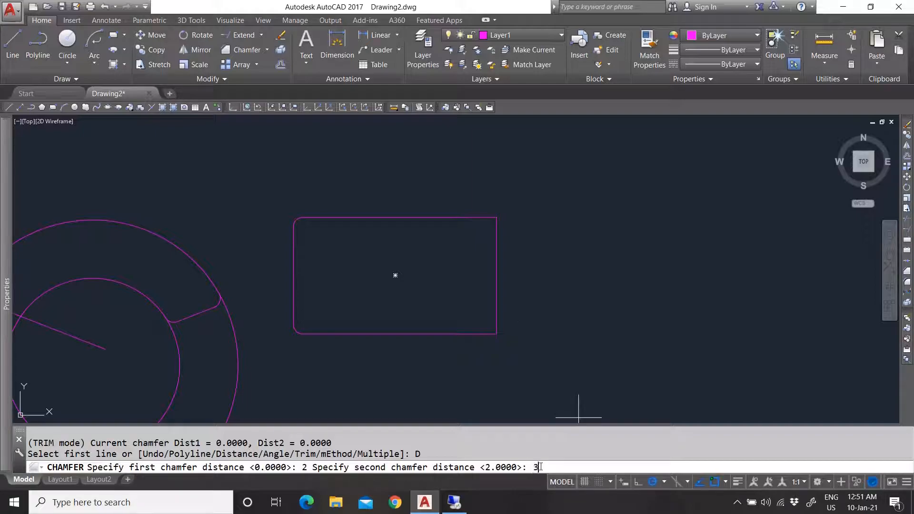
pyautogui.press('Return')
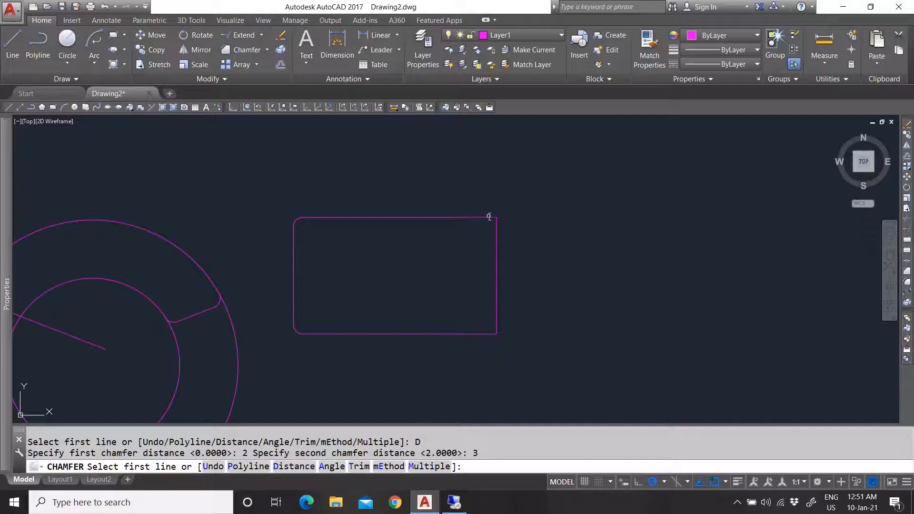
pyautogui.click(488, 217)
pyautogui.click(496, 228)
pyautogui.scroll(4, 498, 224)
# - Measure the horizontal distance from the chamfer's upper end to the original corner, and the distance between the chamfer's two endpoints
pyautogui.click(825, 42)
pyautogui.click(414, 219)
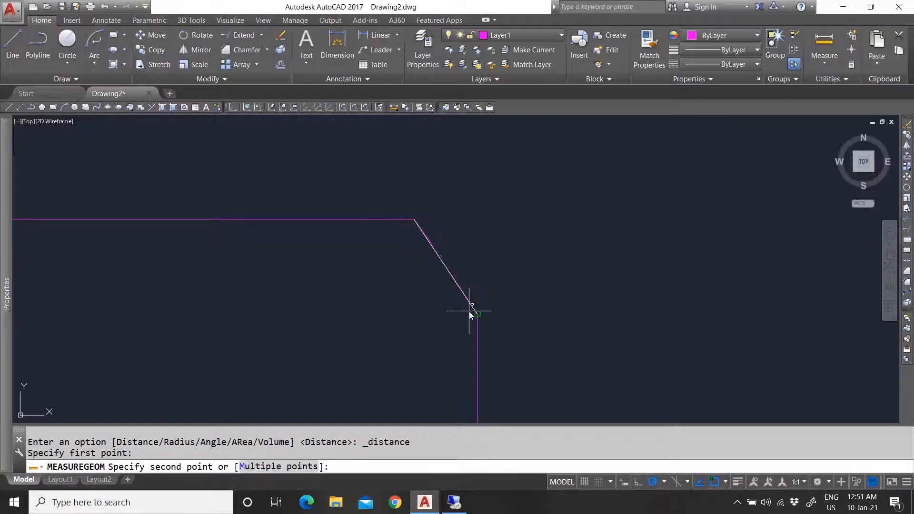
pyautogui.click(482, 213)
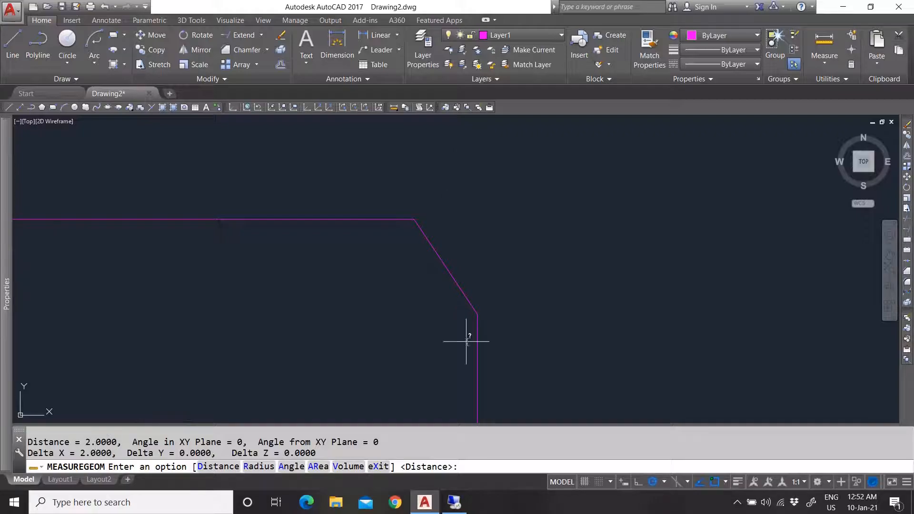
pyautogui.click(824, 40)
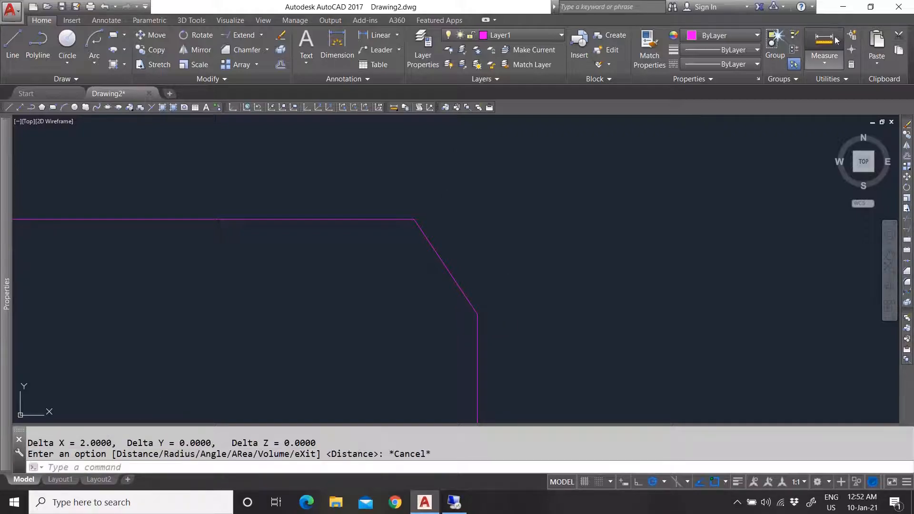
pyautogui.click(480, 313)
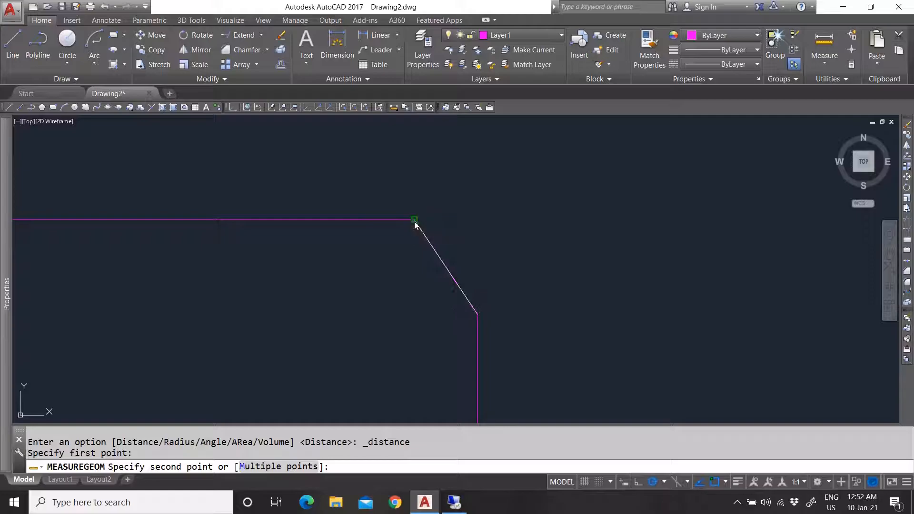
pyautogui.click(415, 220)
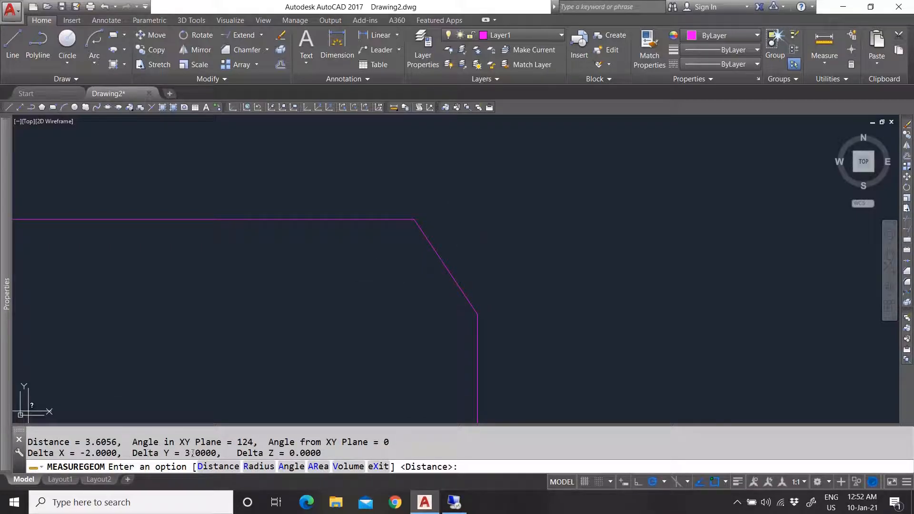
# - Examine the measured distance and the X, Y and Z deltas in the command history against the chamfered corner
pyautogui.scroll(-10, 438, 257)
pyautogui.scroll(5, 424, 276)
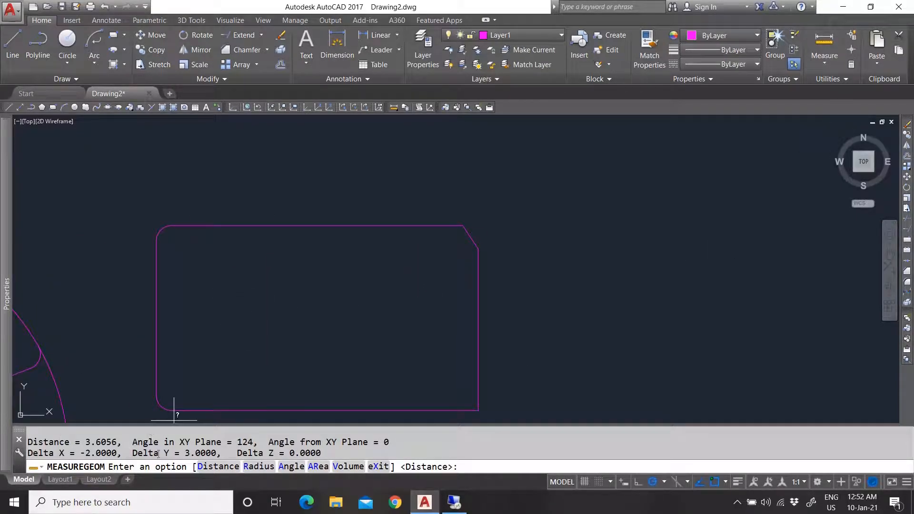
pyautogui.moveTo(28, 454); pyautogui.dragTo(126, 454)
pyautogui.moveTo(132, 453); pyautogui.dragTo(214, 453)
pyautogui.moveTo(29, 453); pyautogui.dragTo(219, 447)
pyautogui.moveTo(264, 456); pyautogui.dragTo(316, 454)
pyautogui.moveTo(85, 442); pyautogui.dragTo(104, 442)
pyautogui.scroll(6, 497, 221)
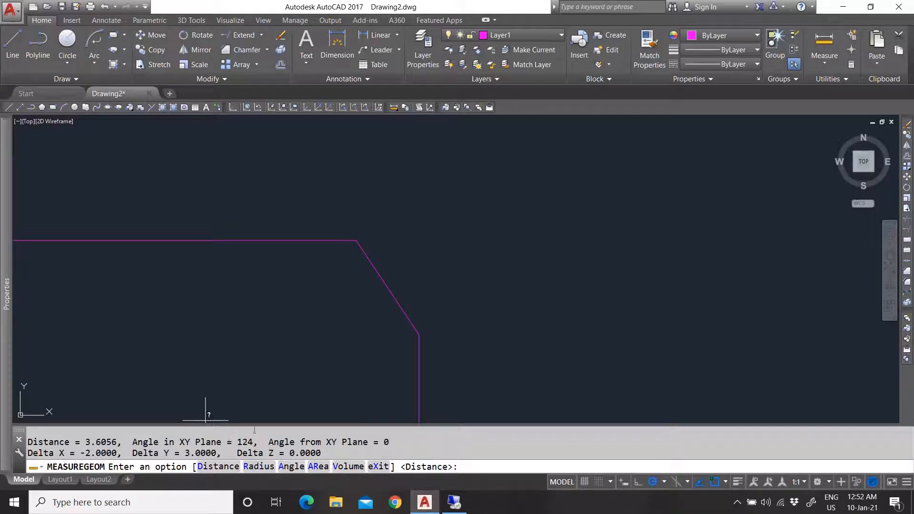
# - Try to blend the small fillet at the right line's inner end with the inner circle using Blend Curves
pyautogui.scroll(-6, 419, 271)
pyautogui.press('Escape')
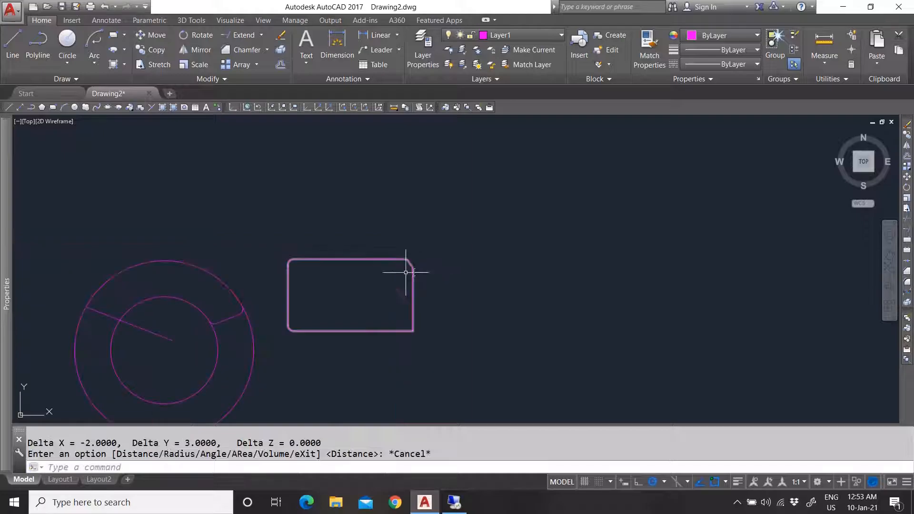
pyautogui.click(267, 49)
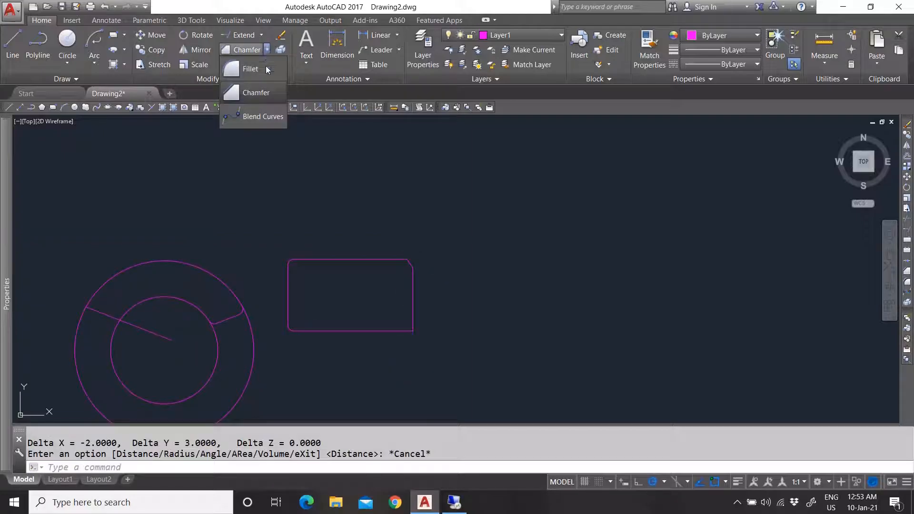
pyautogui.click(245, 118)
pyautogui.scroll(4, 286, 322)
pyautogui.scroll(-4, 296, 300)
pyautogui.scroll(2, 243, 292)
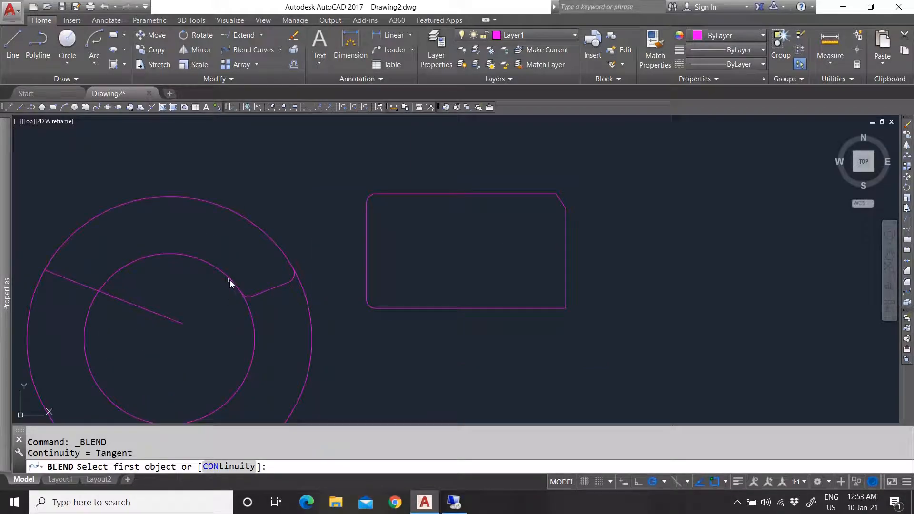
pyautogui.click(230, 283)
pyautogui.click(245, 298)
pyautogui.click(236, 288)
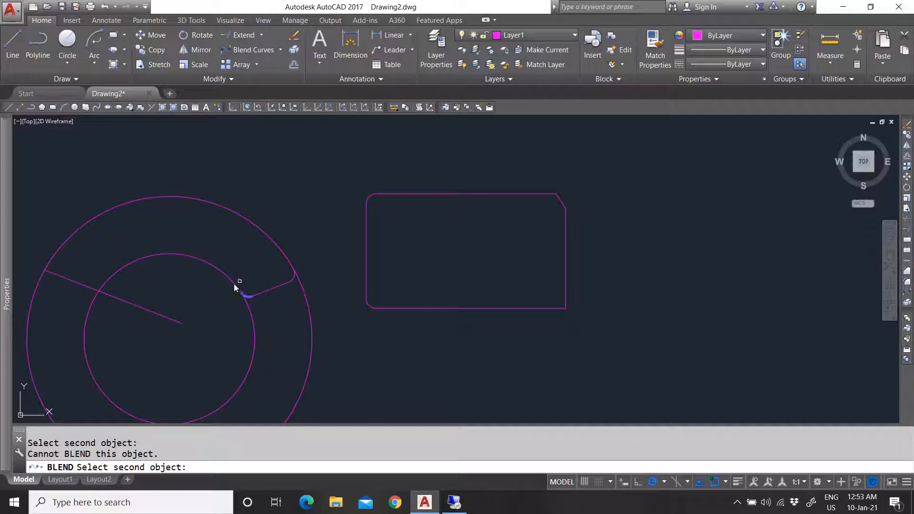
pyautogui.press('Escape')
# - Try to blend the long left line with the inner circle near their crossing
pyautogui.press('Return')
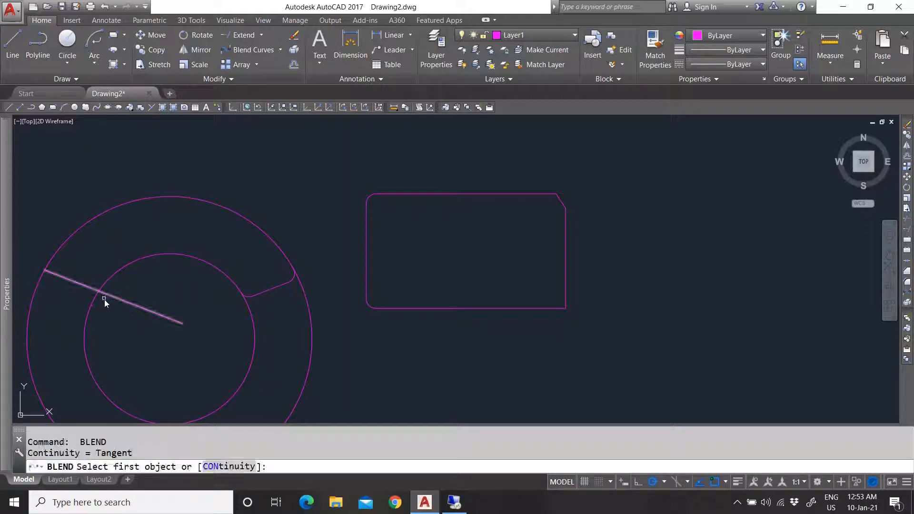
pyautogui.click(106, 295)
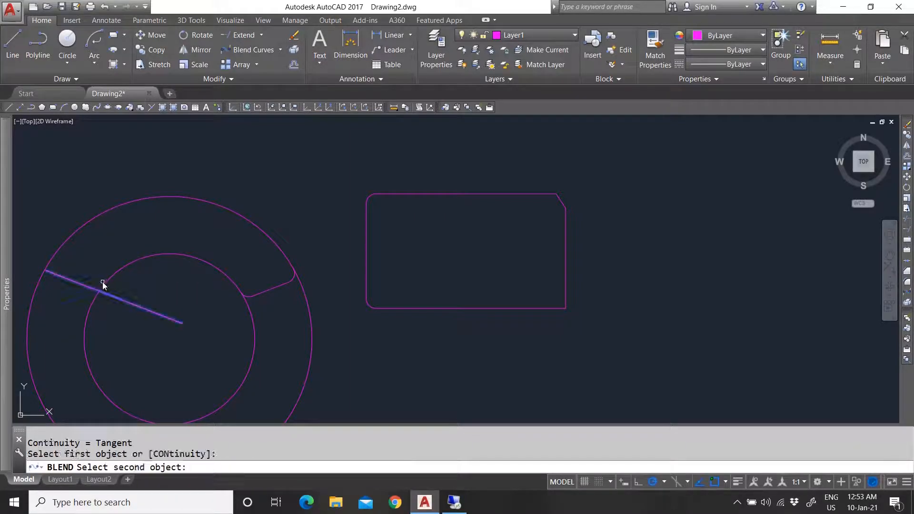
pyautogui.click(104, 283)
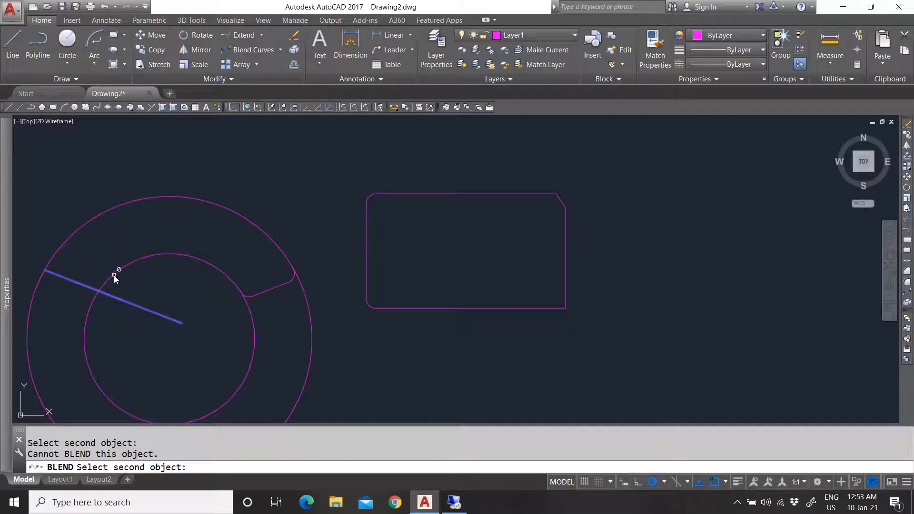
pyautogui.press('Escape')
pyautogui.press('Escape')
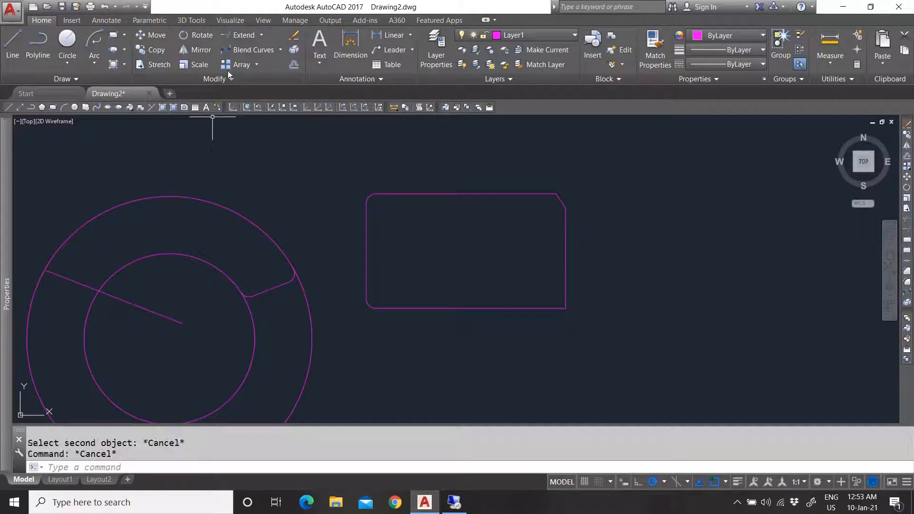
# - Draw a wavy fit-point spline below the rectangle that loops back to its starting point
pyautogui.click(280, 50)
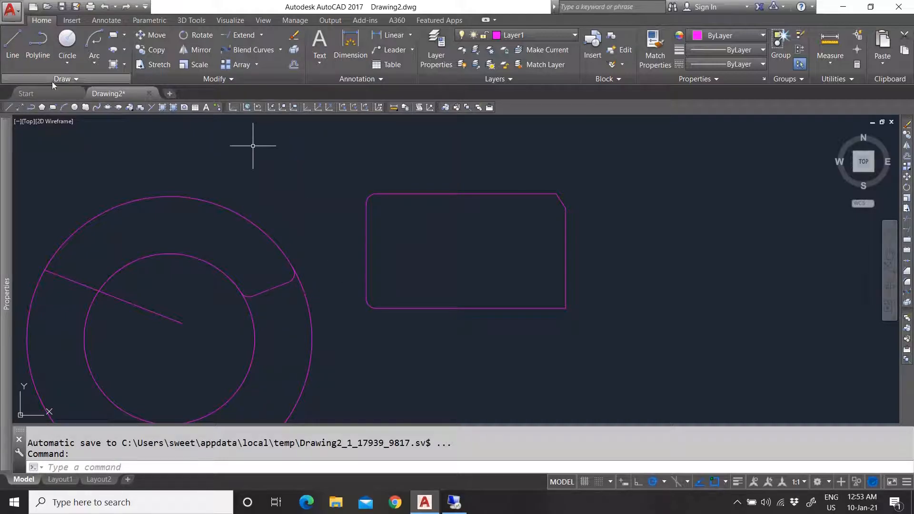
pyautogui.click(65, 79)
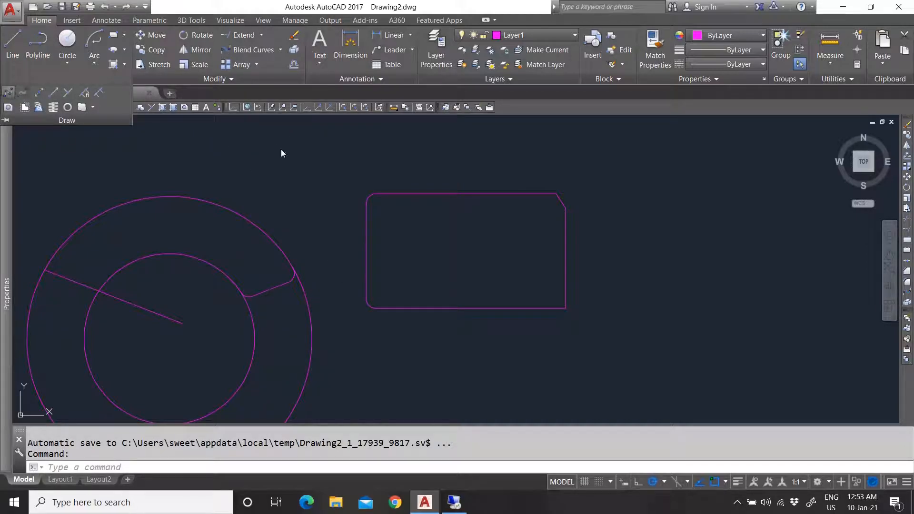
pyautogui.click(9, 92)
pyautogui.click(447, 366)
pyautogui.click(544, 336)
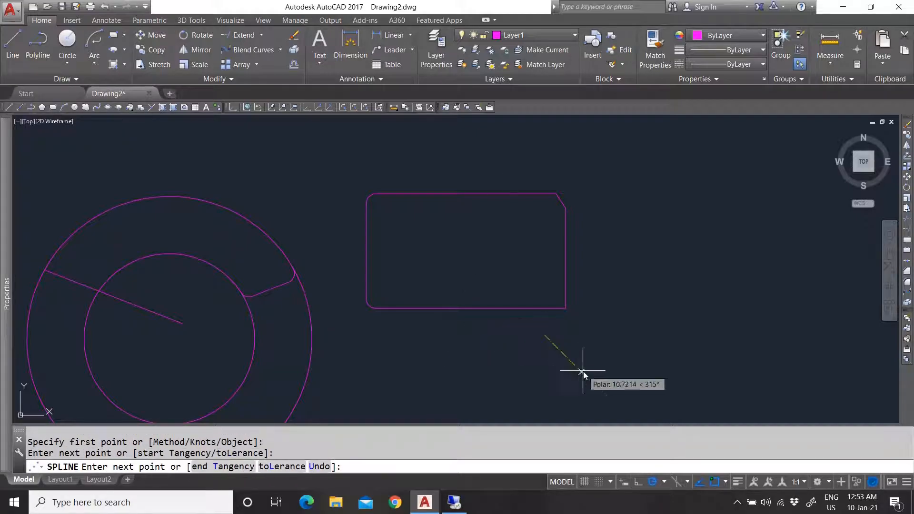
pyautogui.click(577, 367)
pyautogui.click(623, 342)
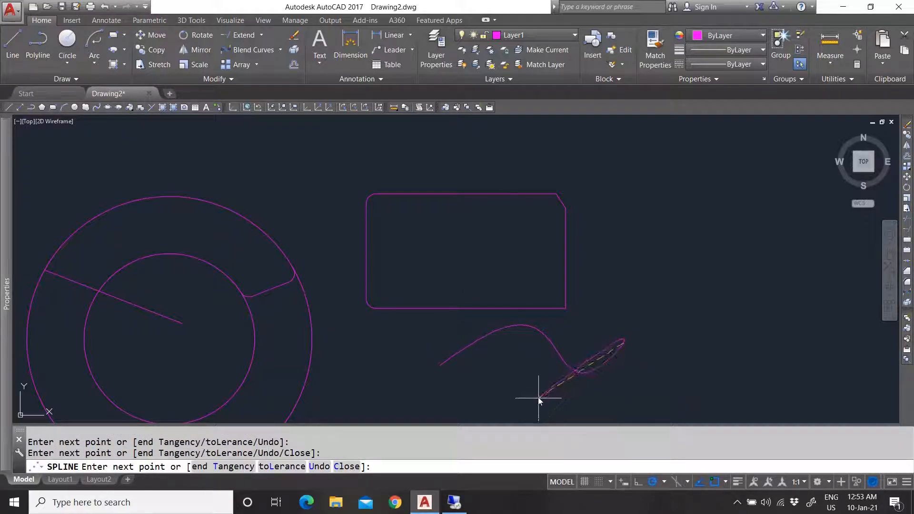
pyautogui.click(599, 403)
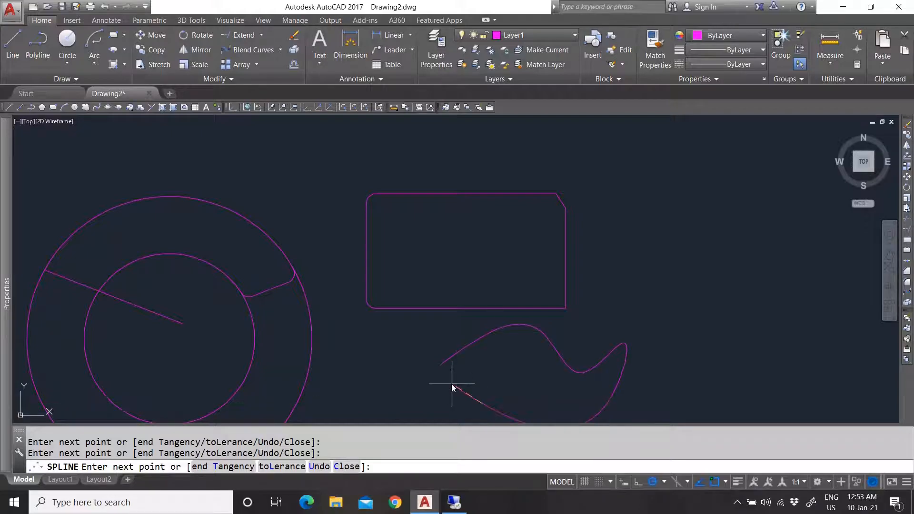
pyautogui.scroll(-4, 426, 357)
pyautogui.scroll(4, 435, 365)
pyautogui.rightClick(439, 337)
pyautogui.click(460, 343)
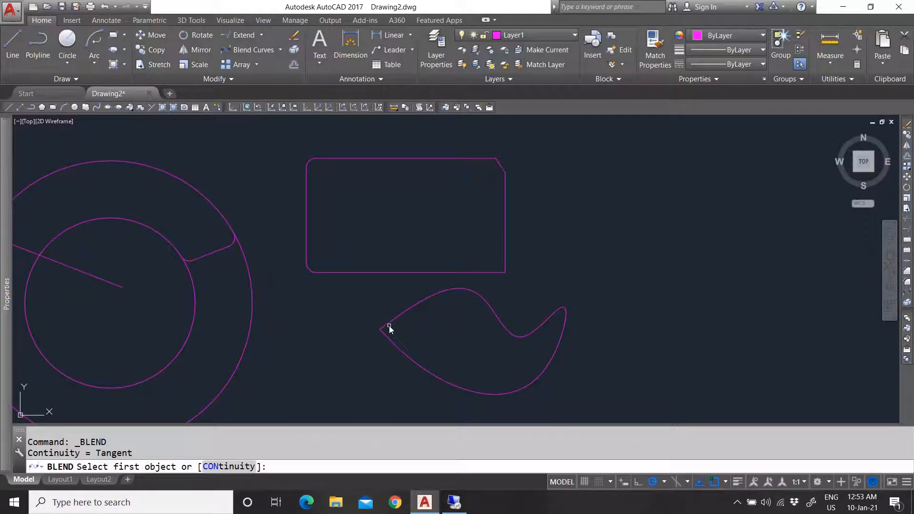
# - Try to blend the two ends of the looped spline at its pointed tip using tangent continuity
pyautogui.click(388, 326)
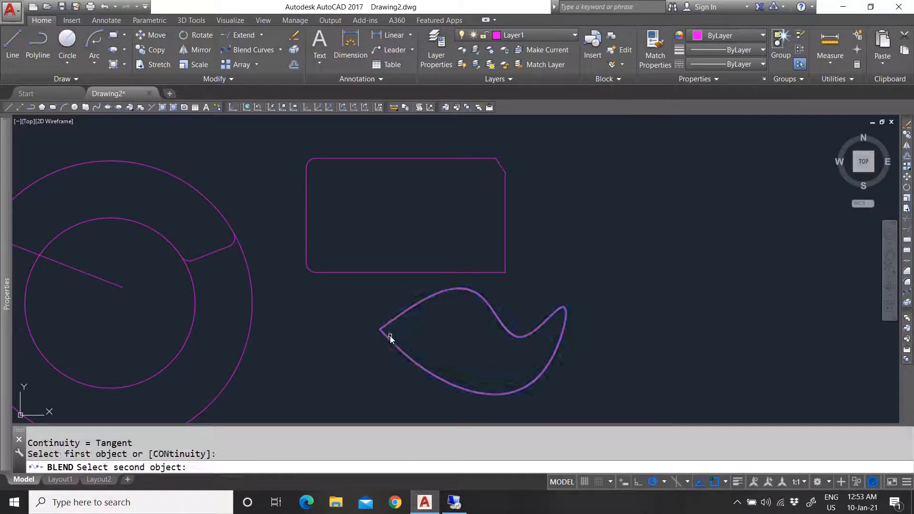
pyautogui.click(390, 338)
pyautogui.press('Escape')
pyautogui.scroll(4, 391, 341)
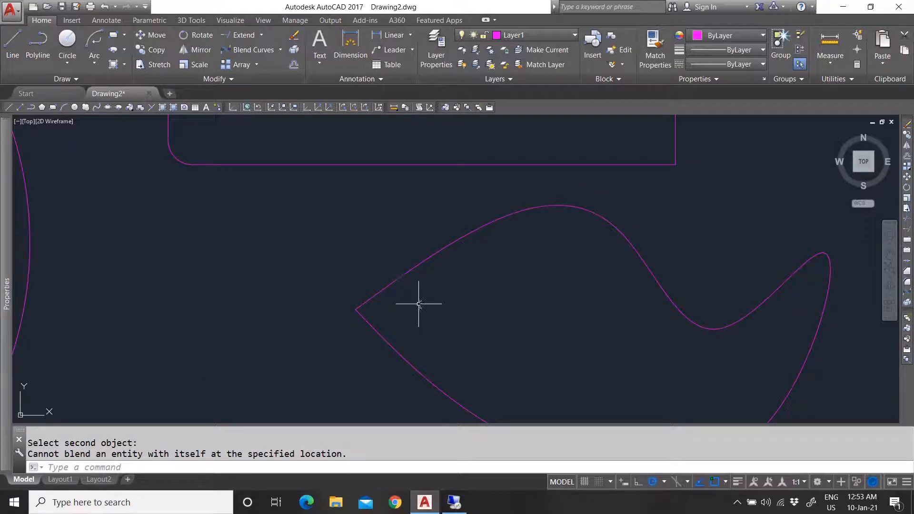
pyautogui.press('Return')
pyautogui.click(360, 313)
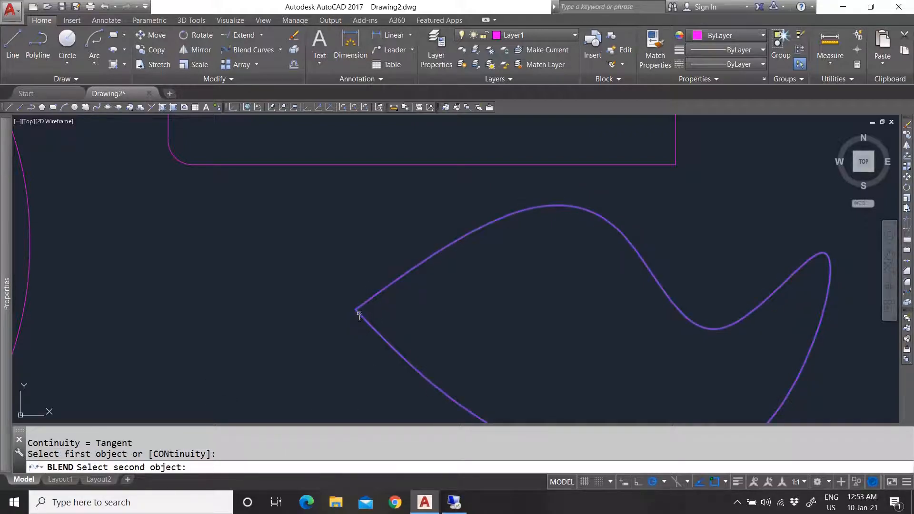
pyautogui.click(356, 310)
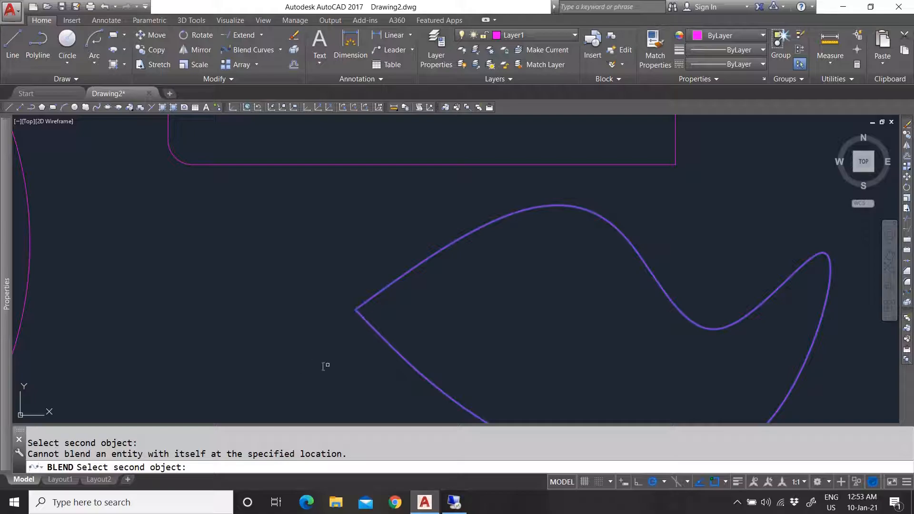
pyautogui.press('Escape')
pyautogui.scroll(-2, 367, 309)
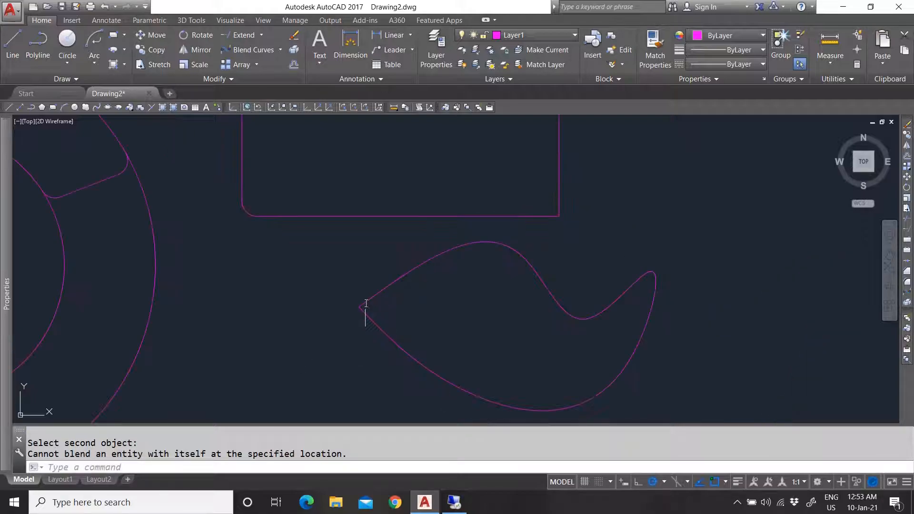
pyautogui.click(380, 323)
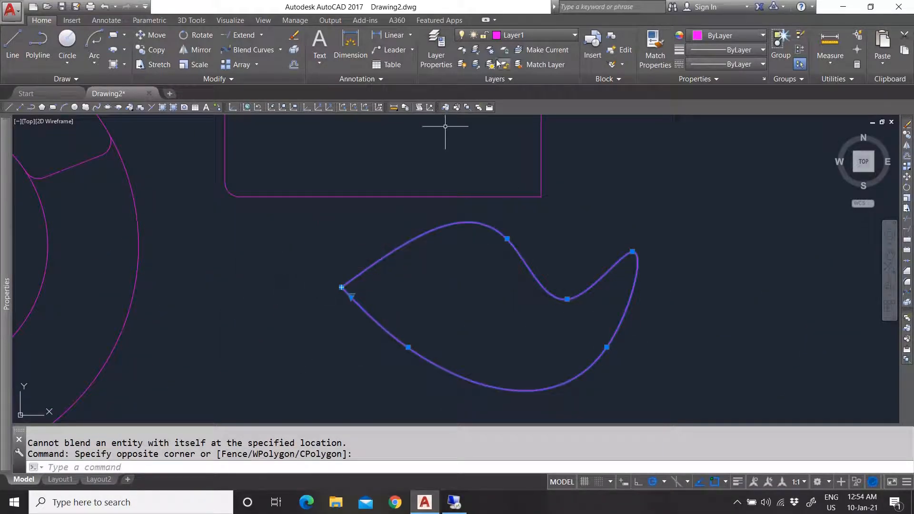
pyautogui.press('Escape')
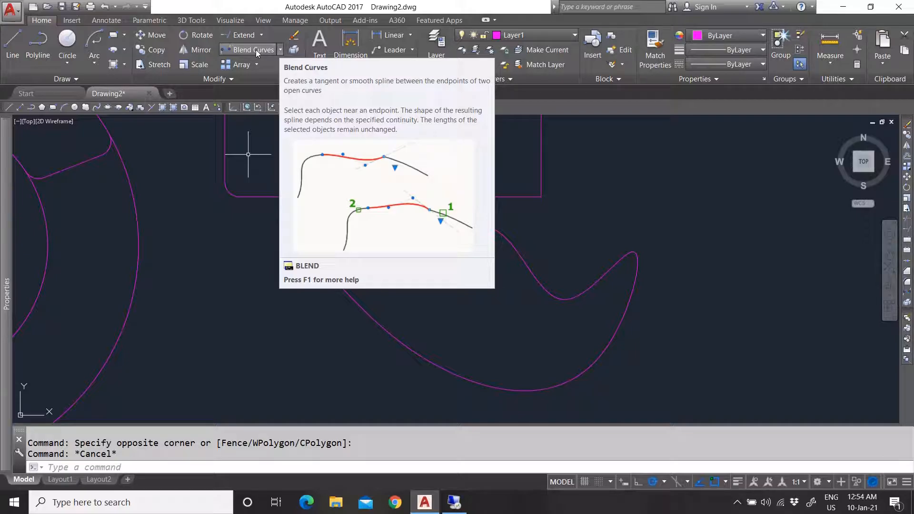
pyautogui.press('Escape')
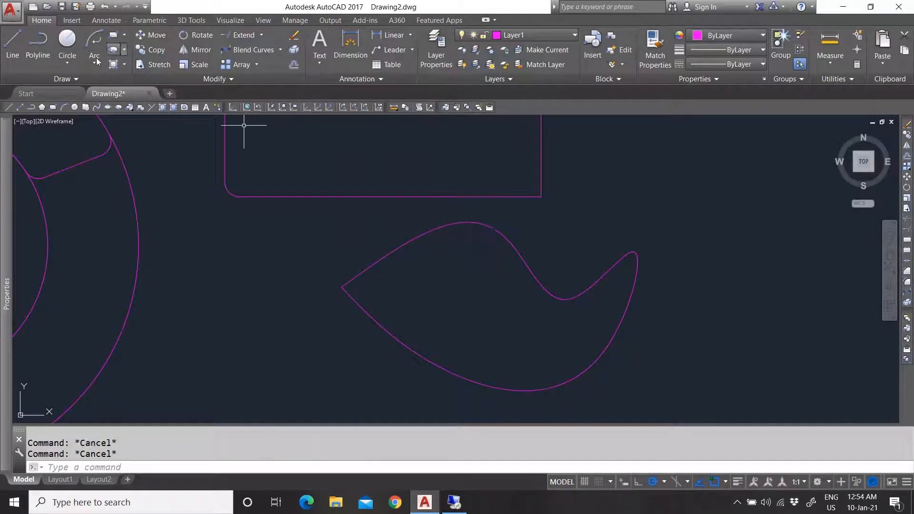
# - Draw an open three-point fit spline that arches below the looped spline
pyautogui.click(63, 80)
pyautogui.scroll(-4, 405, 317)
pyautogui.click(8, 92)
pyautogui.click(443, 362)
pyautogui.click(495, 355)
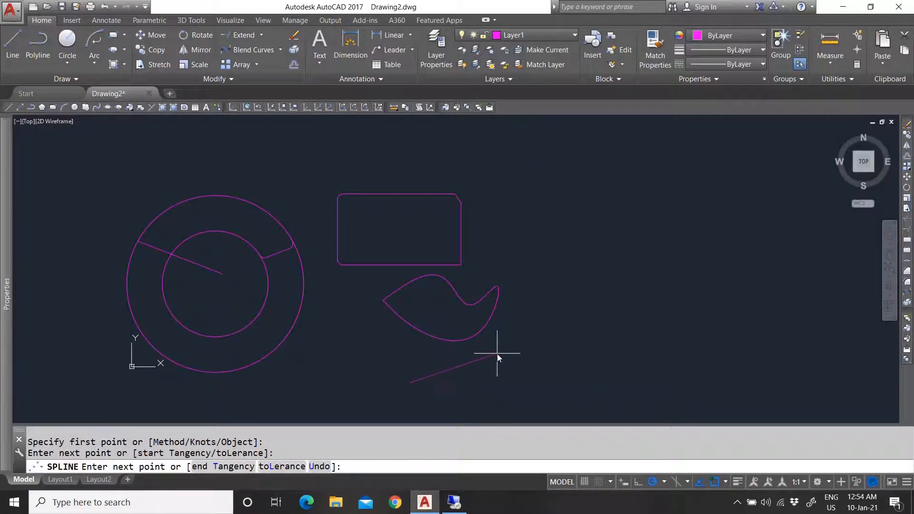
pyautogui.click(542, 365)
pyautogui.rightClick(544, 362)
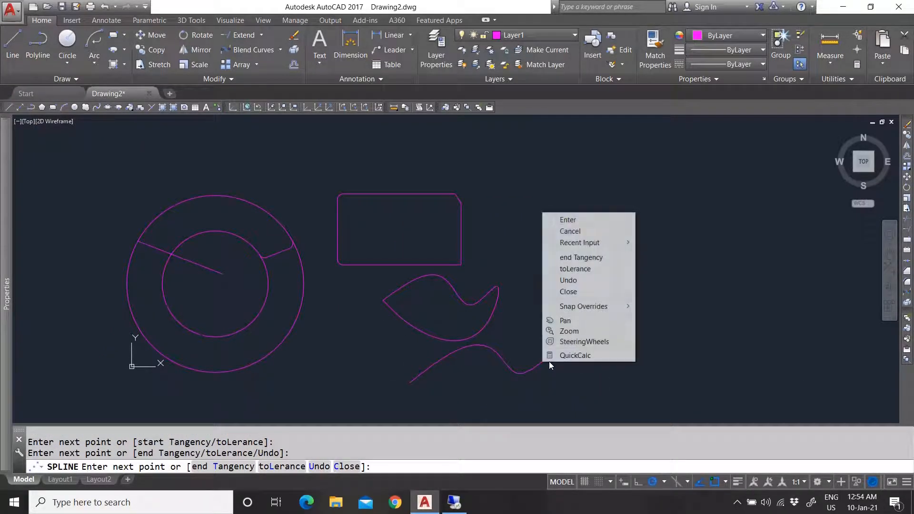
pyautogui.click(581, 224)
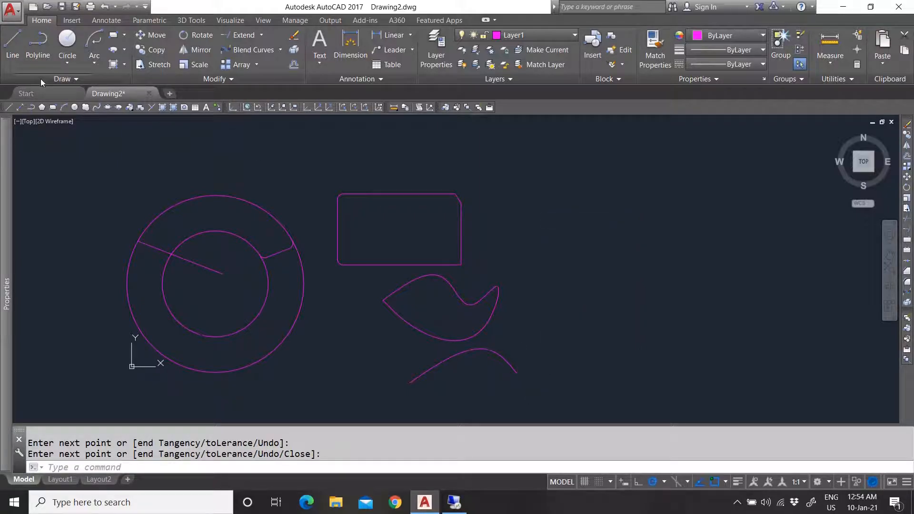
# - Draw a second three-point fit spline from the arched spline's right end, dipping and curving upward to the right
pyautogui.click(62, 78)
pyautogui.click(8, 92)
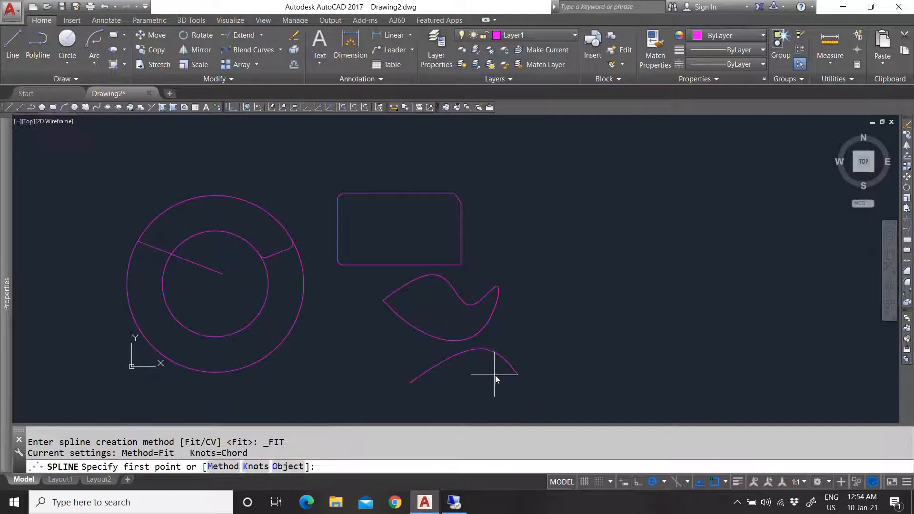
pyautogui.click(516, 373)
pyautogui.click(571, 373)
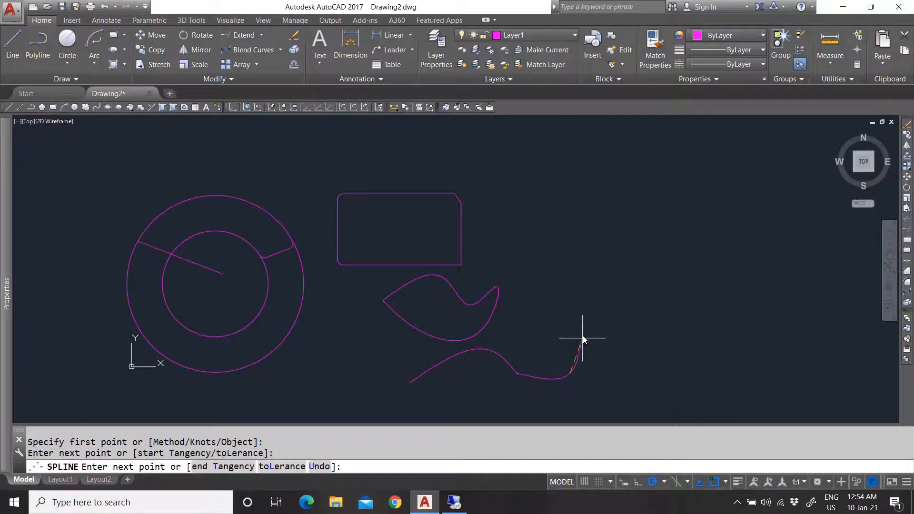
pyautogui.click(584, 336)
pyautogui.rightClick(592, 287)
pyautogui.click(620, 292)
# - Blend the two open splines at their shared endpoint using tangent continuity, and inspect the joint
pyautogui.scroll(4, 571, 383)
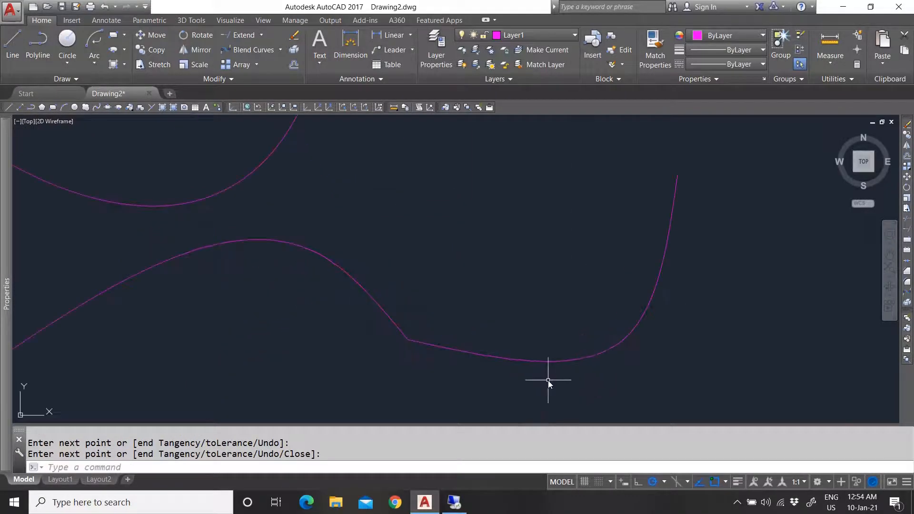
pyautogui.press('Escape')
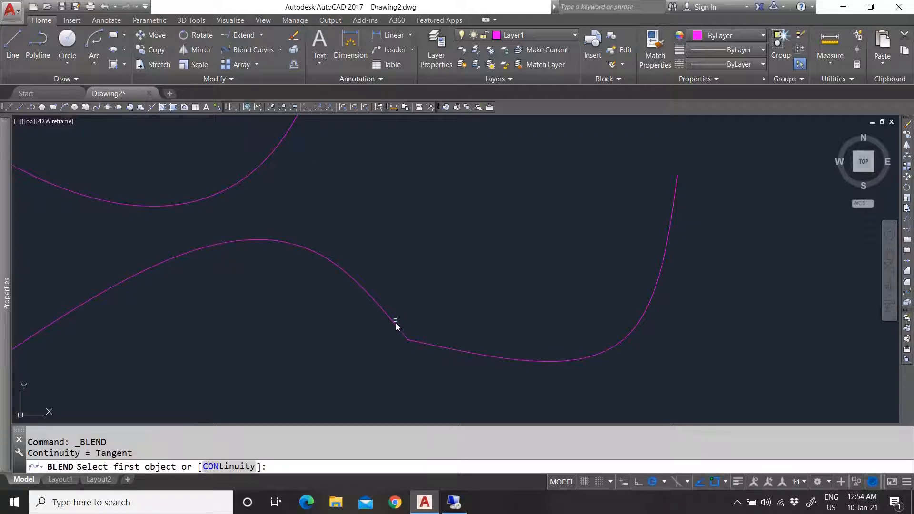
pyautogui.click(400, 331)
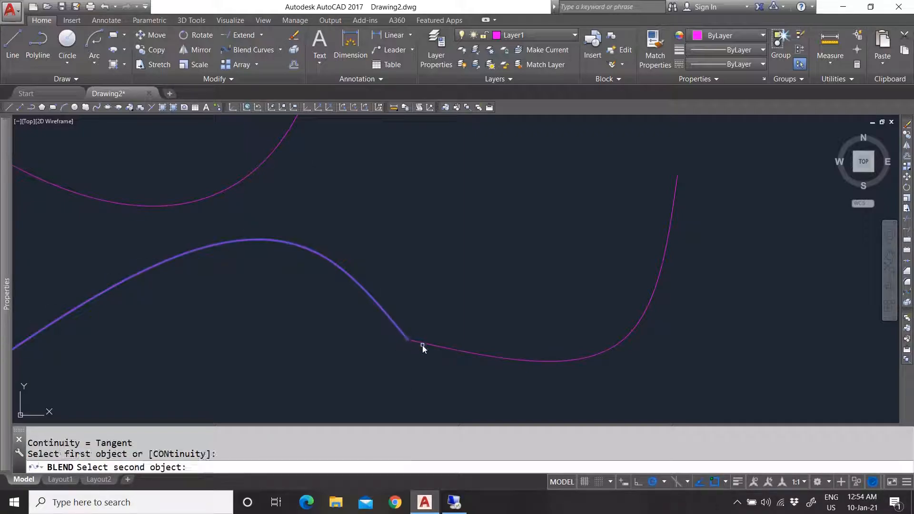
pyautogui.click(422, 344)
pyautogui.scroll(3, 405, 345)
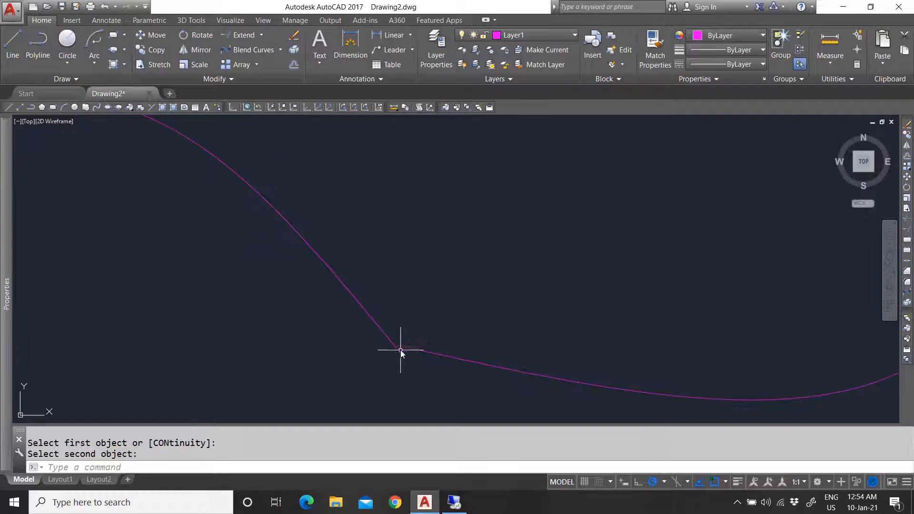
pyautogui.click(387, 341)
pyautogui.click(370, 316)
pyautogui.scroll(-4, 367, 329)
pyautogui.scroll(2, 366, 343)
pyautogui.press('Escape')
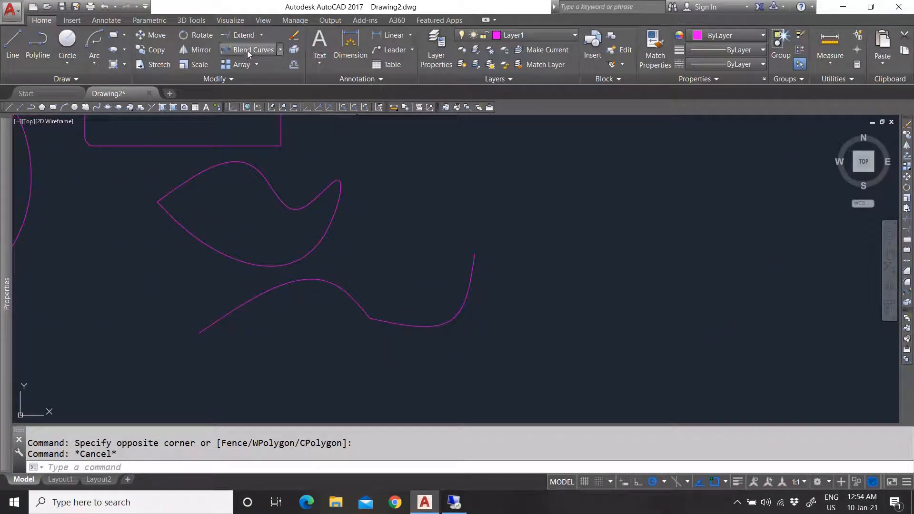
# - Set the blend continuity to Smooth and try to blend the two open splines at their shared endpoint
pyautogui.press('Return')
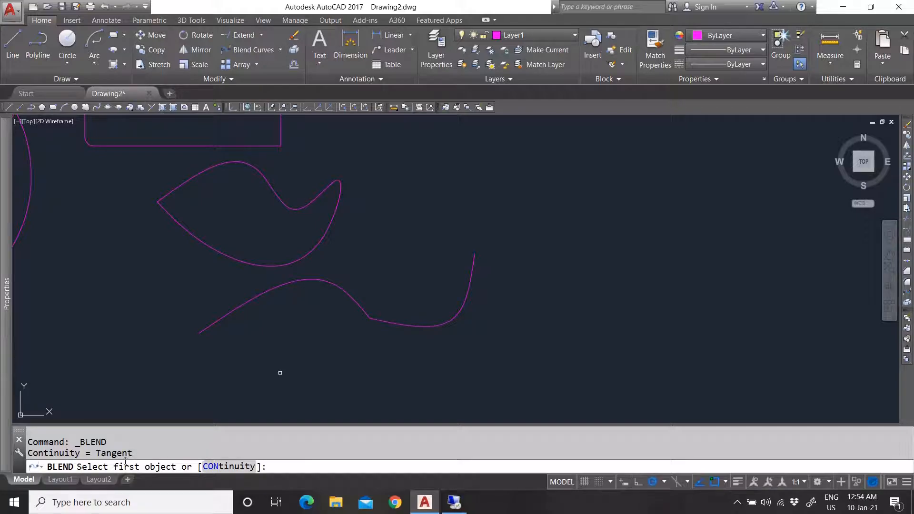
pyautogui.click(224, 467)
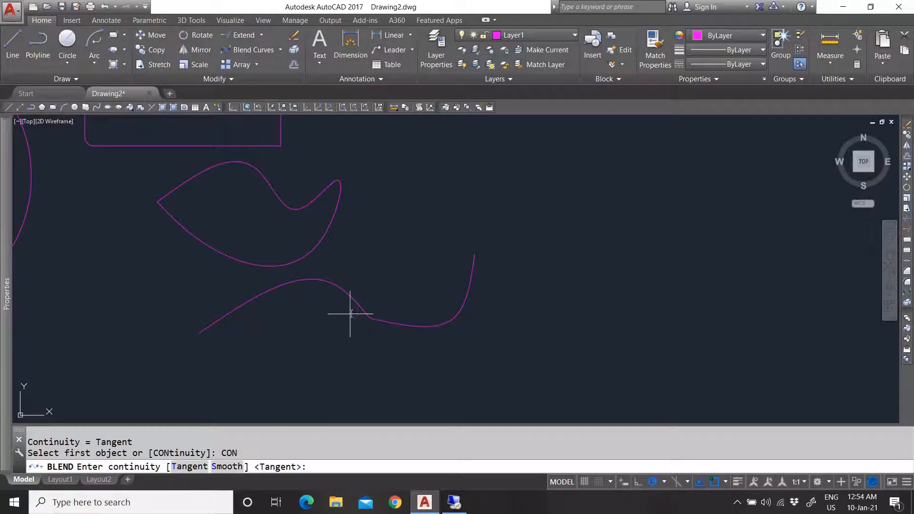
pyautogui.click(227, 467)
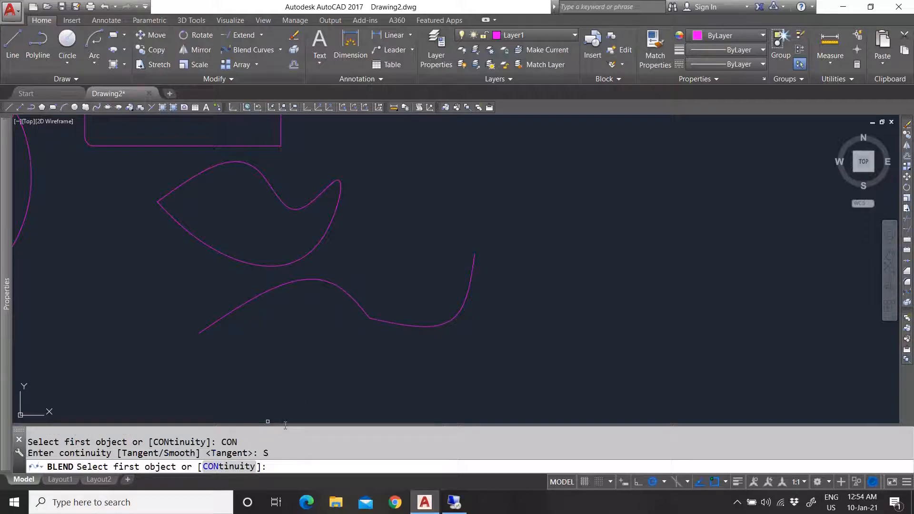
pyautogui.click(365, 312)
pyautogui.click(382, 320)
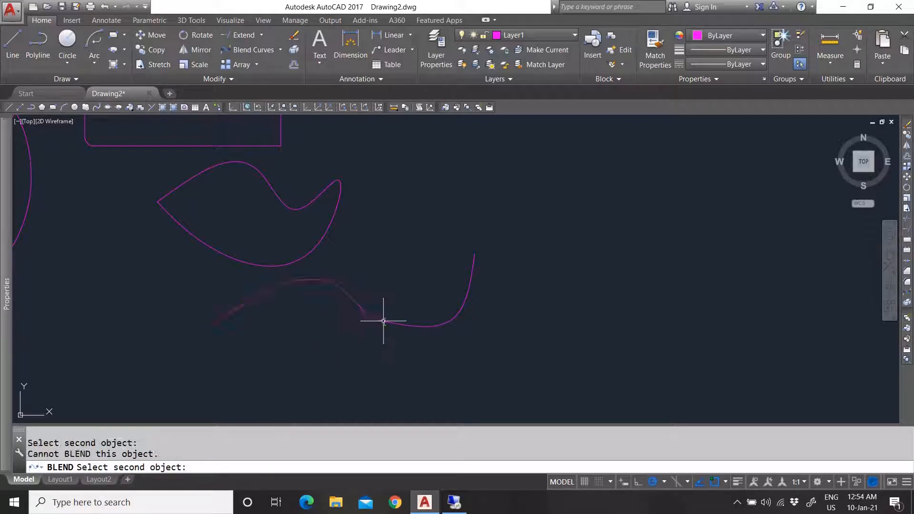
pyautogui.press('Escape')
pyautogui.click(370, 317)
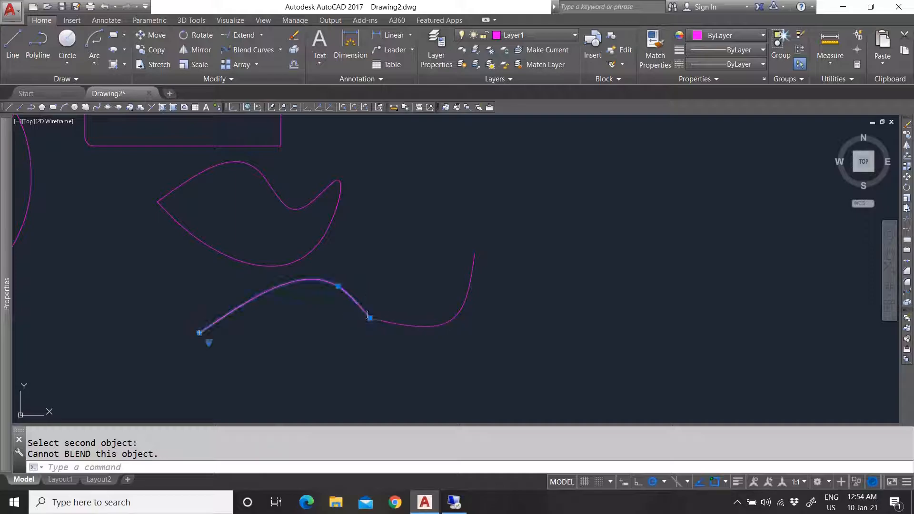
pyautogui.press('Escape')
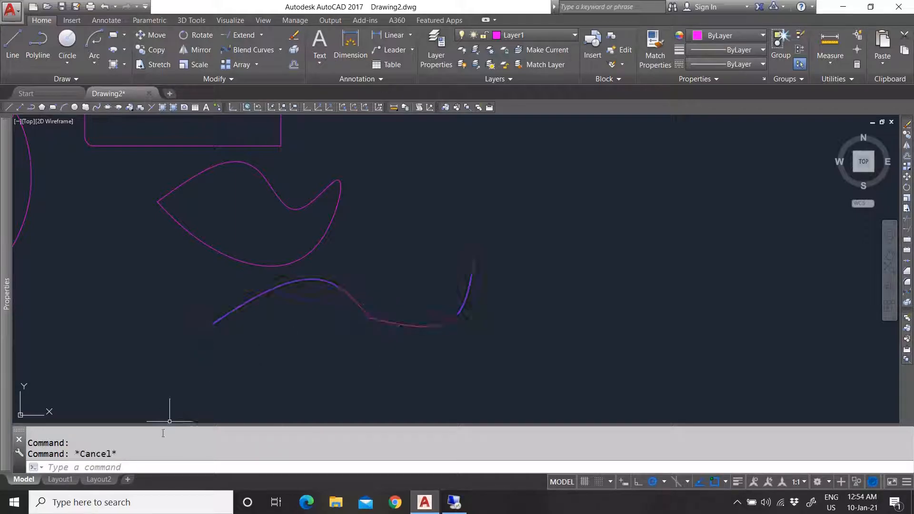
# - Review the recent command history and examine the joint between the two open splines up close
pyautogui.scroll(1, 128, 450)
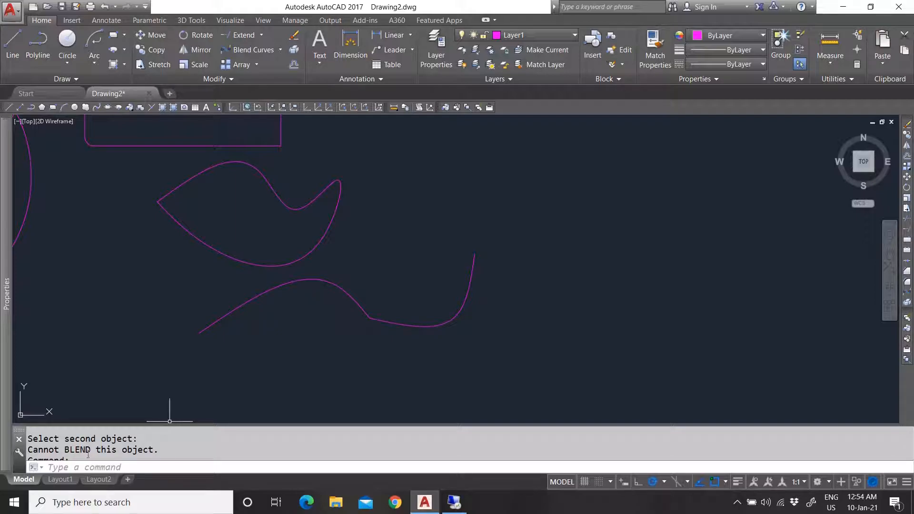
pyautogui.scroll(2, 87, 456)
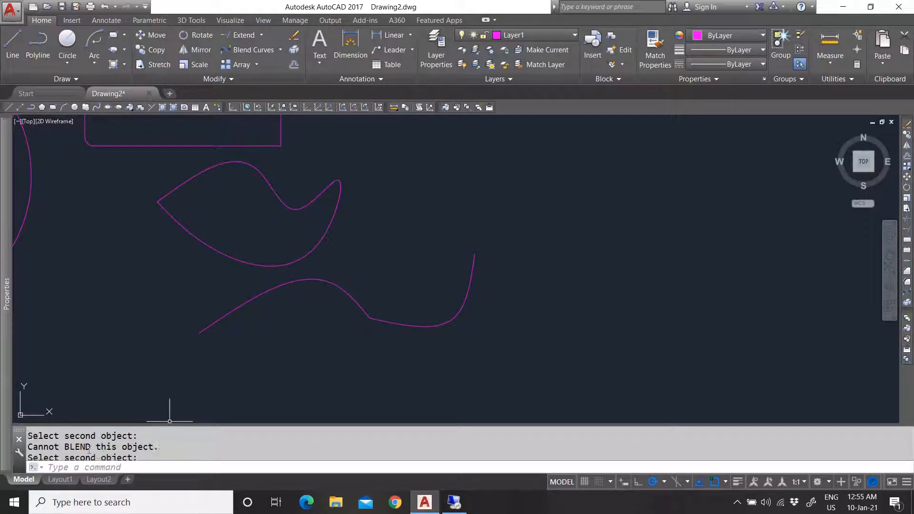
pyautogui.scroll(-2, 458, 310)
pyautogui.scroll(4, 396, 316)
pyautogui.click(424, 317)
pyautogui.click(408, 306)
pyautogui.scroll(4, 408, 307)
pyautogui.press('Escape')
pyautogui.scroll(-5, 372, 331)
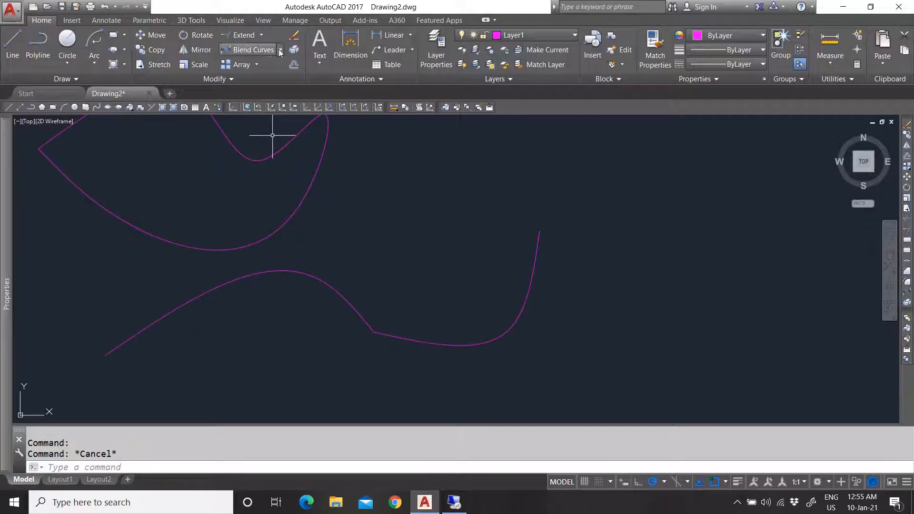
# - Move the second open spline slightly right and down so a gap separates it from the arched spline
pyautogui.click(280, 50)
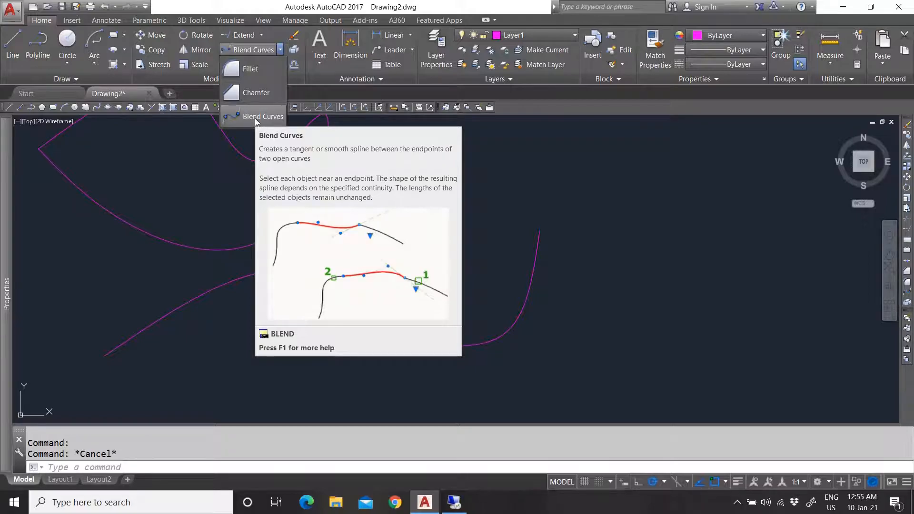
pyautogui.click(423, 342)
pyautogui.write('m')
pyautogui.press('Return')
pyautogui.click(394, 273)
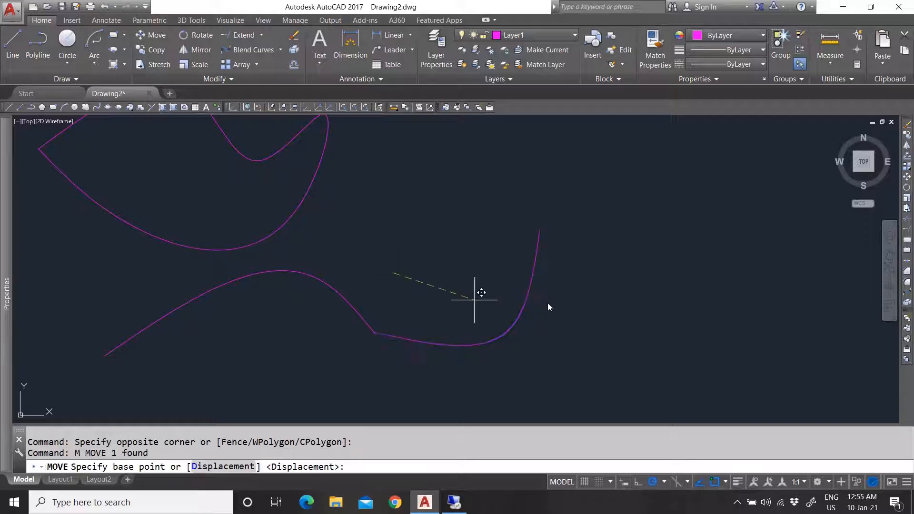
pyautogui.click(430, 287)
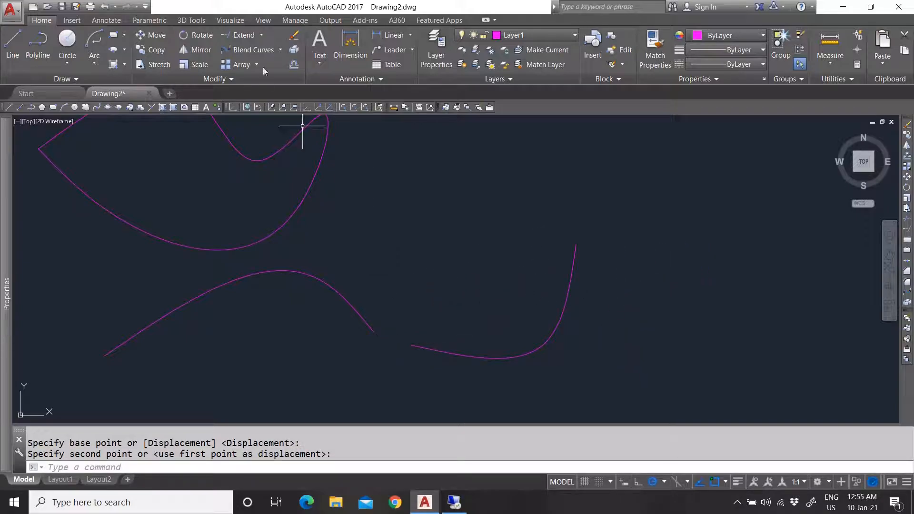
# - Blend the facing ends of the two separated splines using smooth continuity, and inspect the joint
pyautogui.click(250, 50)
pyautogui.click(372, 330)
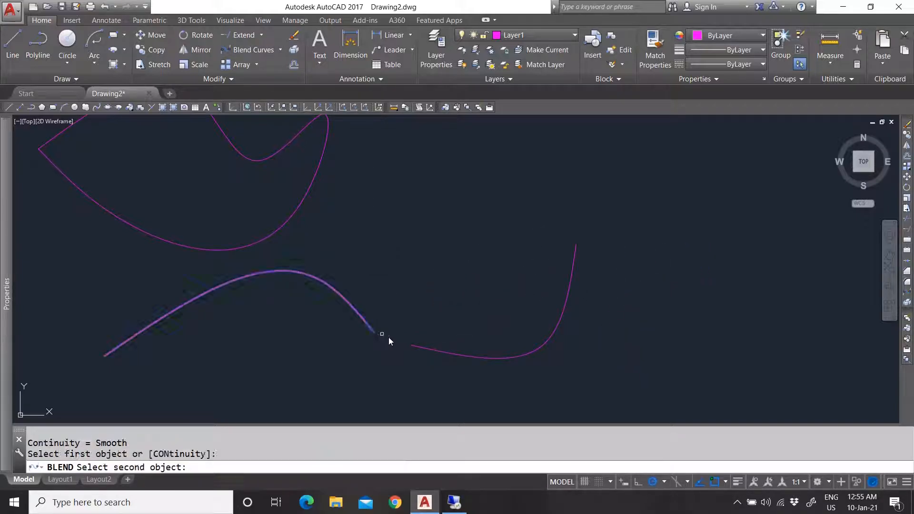
pyautogui.click(418, 347)
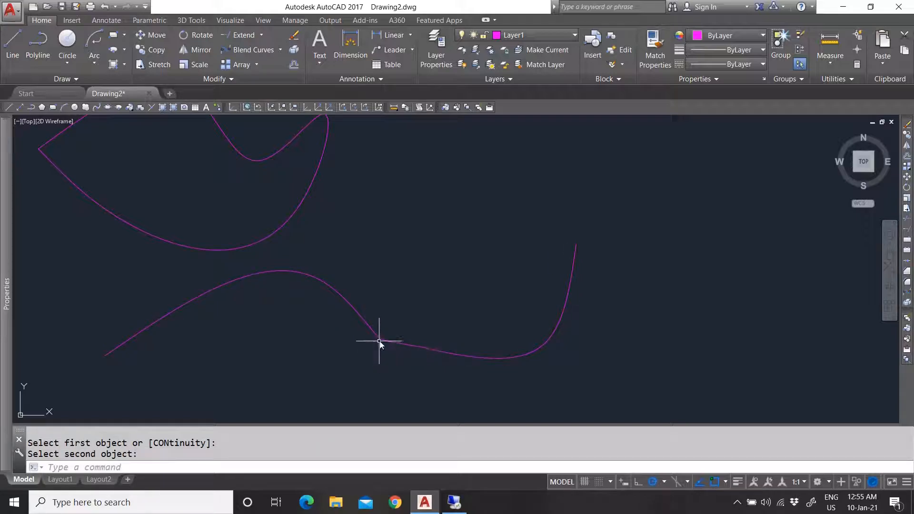
pyautogui.press('Escape')
pyautogui.scroll(2, 381, 350)
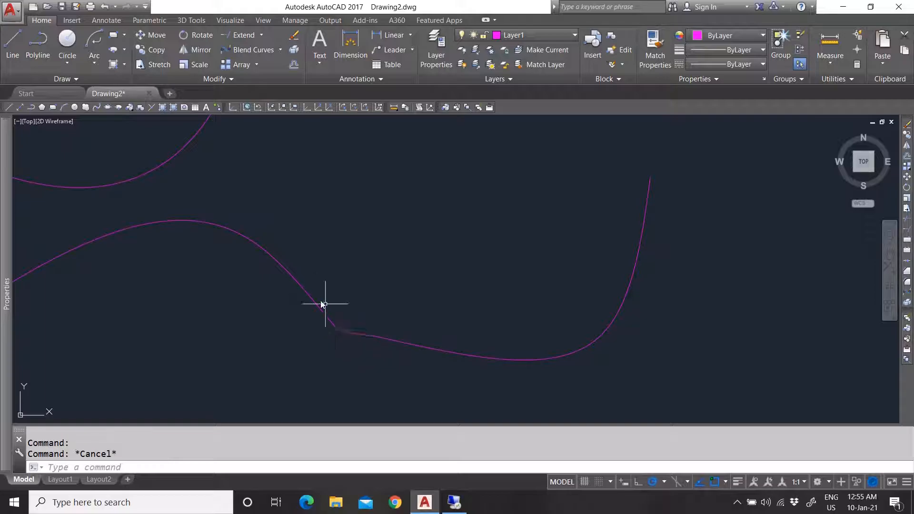
pyautogui.scroll(-6, 465, 354)
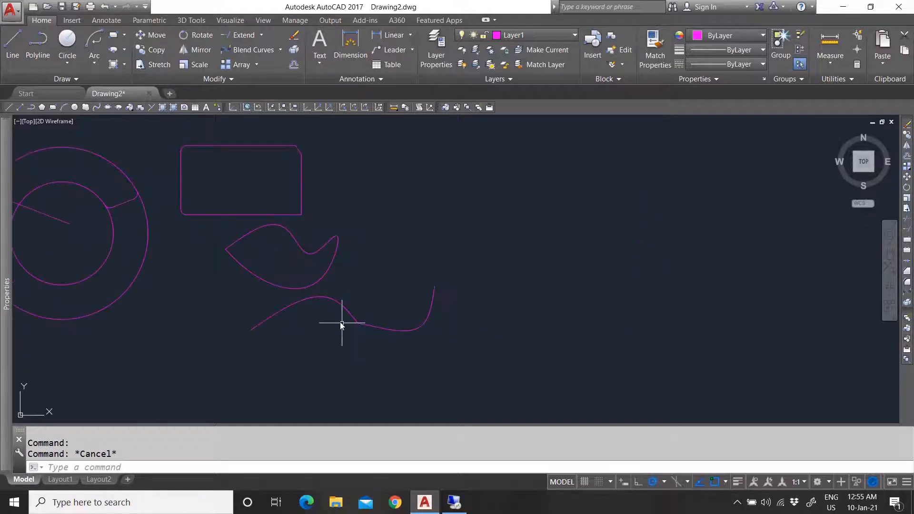
pyautogui.scroll(2, 354, 318)
pyautogui.scroll(4, 383, 327)
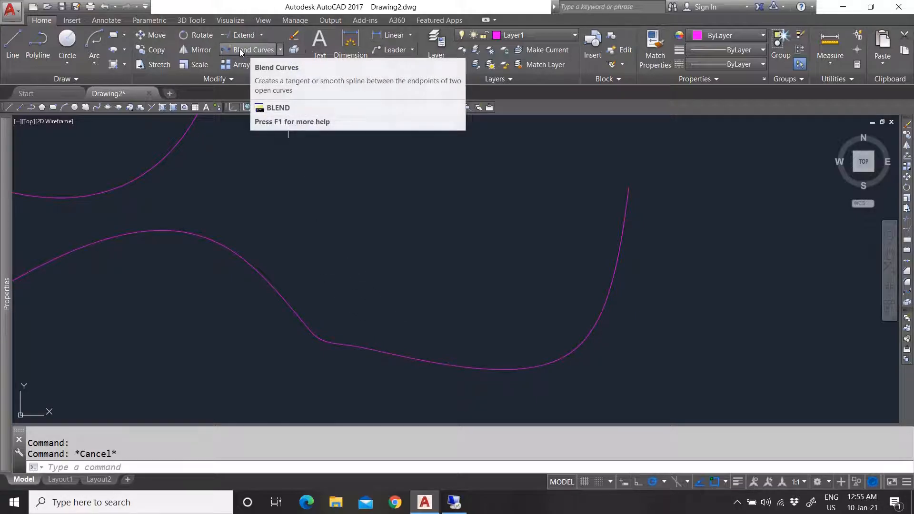
pyautogui.click(280, 50)
pyautogui.click(280, 50)
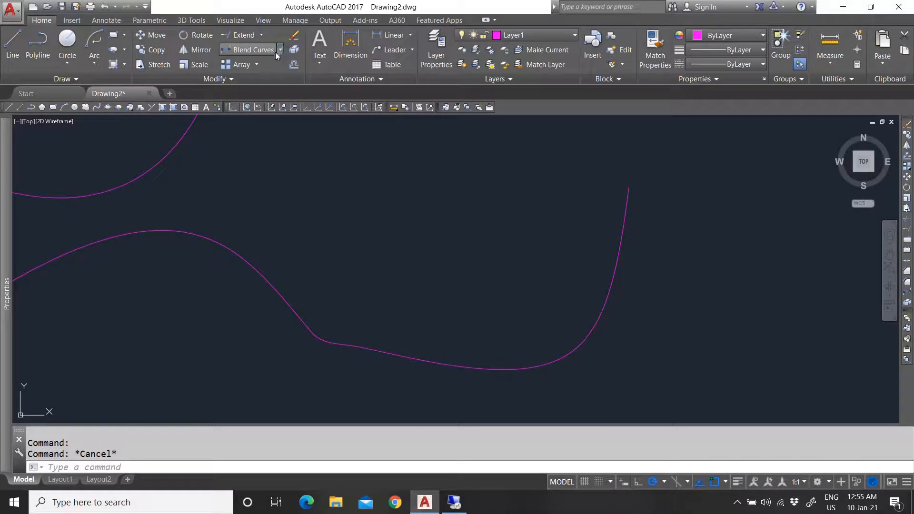
pyautogui.click(280, 50)
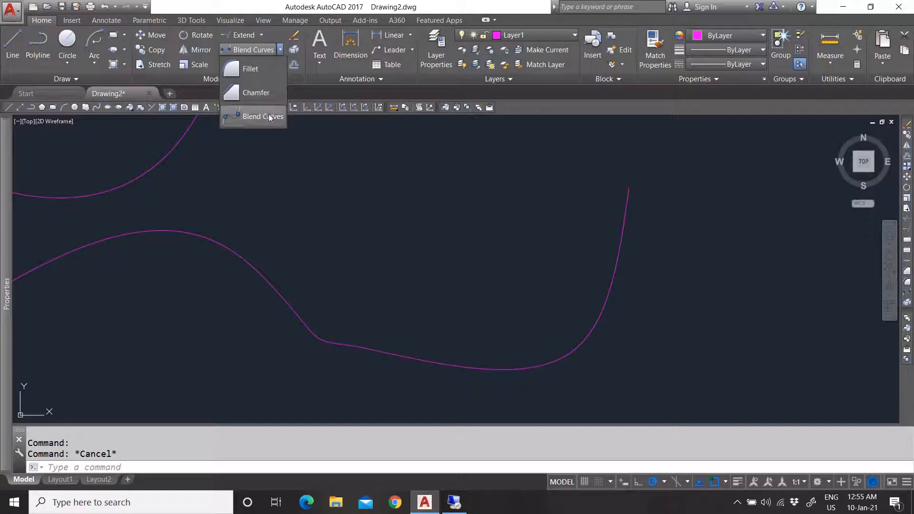
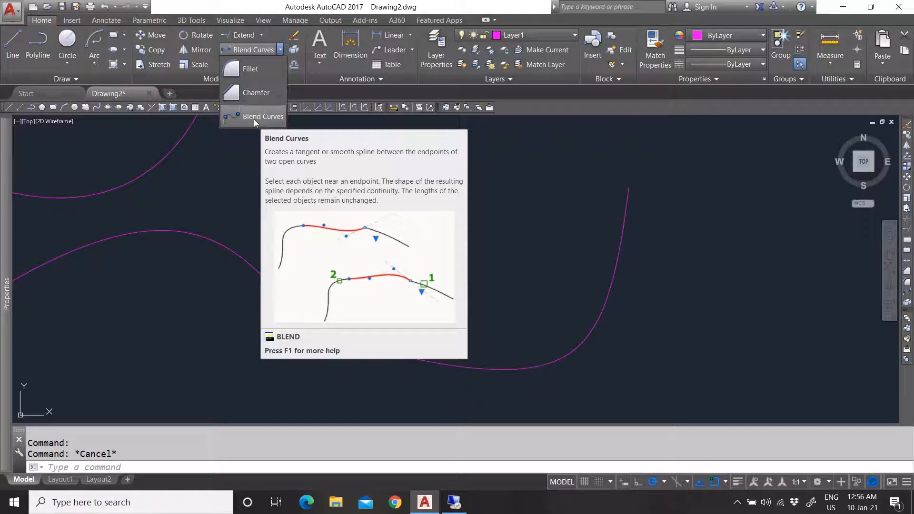
pyautogui.press('Escape')
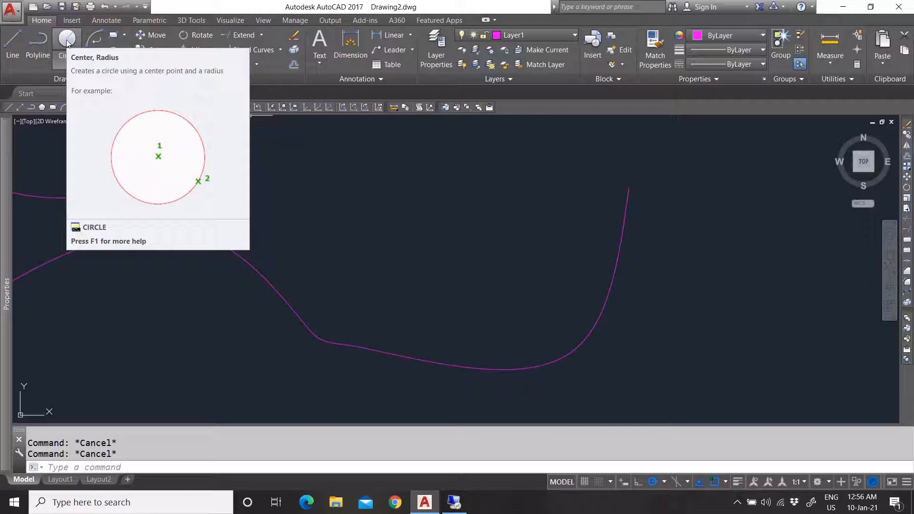
# - Start a rectangular array of the rectangle with the filleted and chamfered corners
pyautogui.click(258, 63)
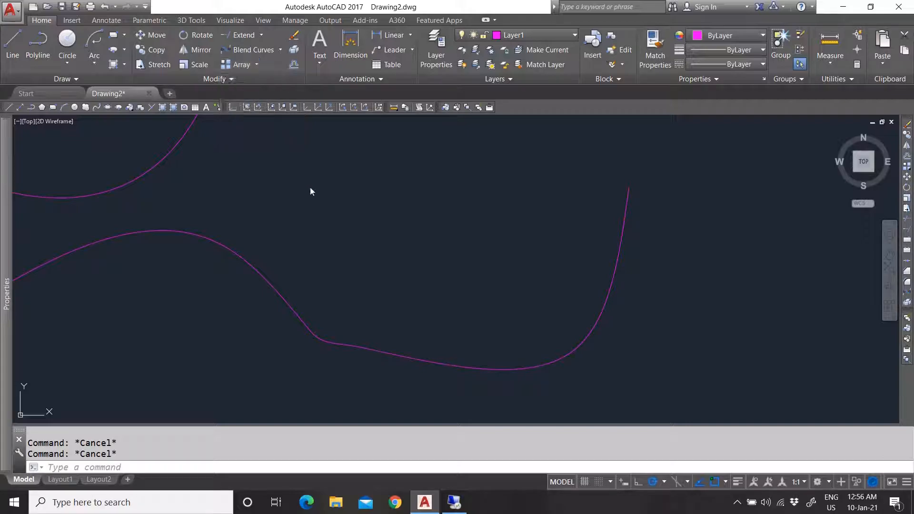
pyautogui.scroll(-5, 310, 187)
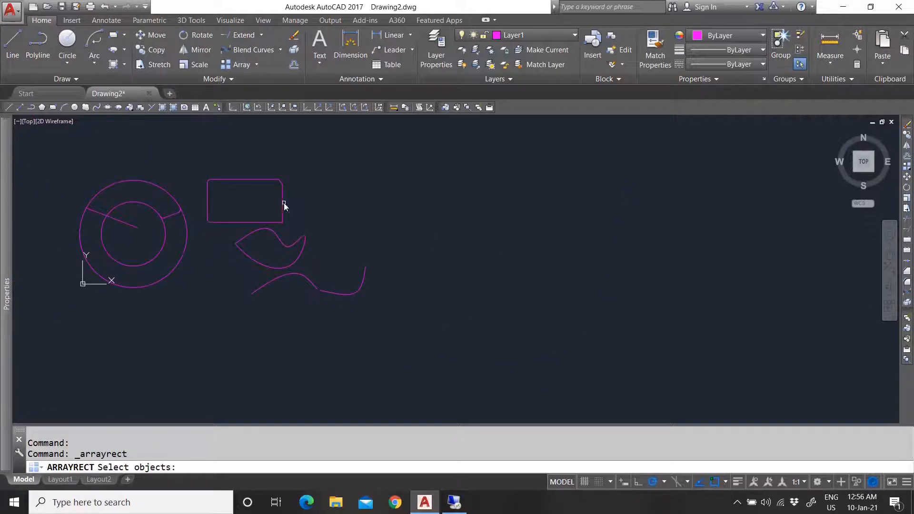
pyautogui.click(284, 205)
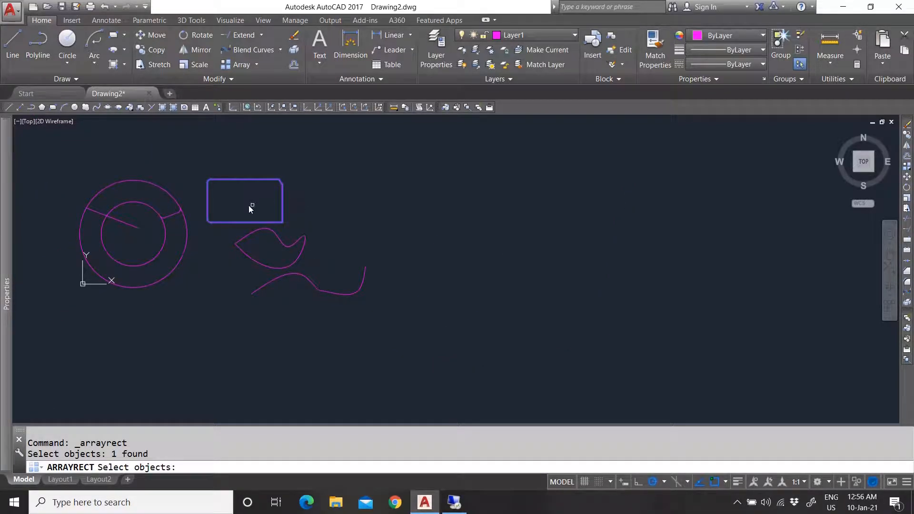
pyautogui.press('Return')
pyautogui.scroll(-4, 333, 312)
pyautogui.scroll(4, 347, 248)
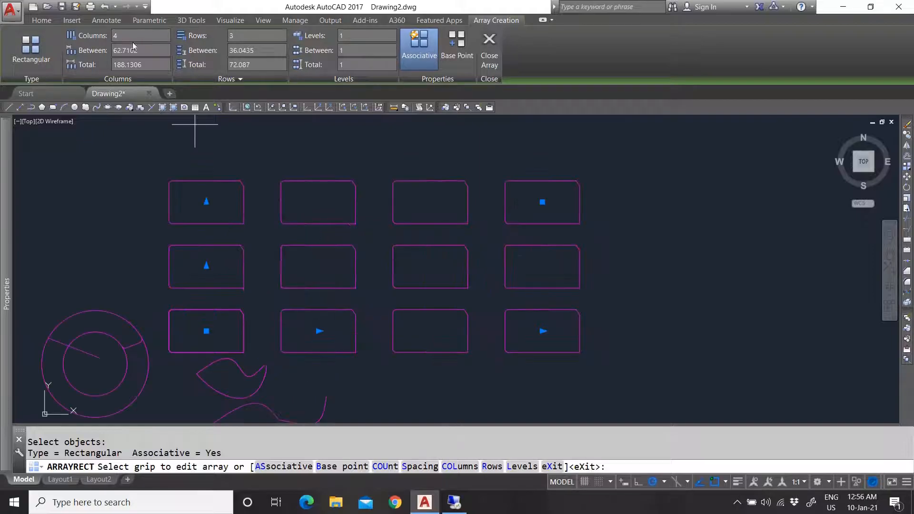
# - Set the rectangular array to 3 columns and 12 rows
pyautogui.click(119, 37)
pyautogui.write('3')
pyautogui.press('Return')
pyautogui.click(233, 36)
pyautogui.write('12')
pyautogui.press('Return')
pyautogui.scroll(-5, 293, 250)
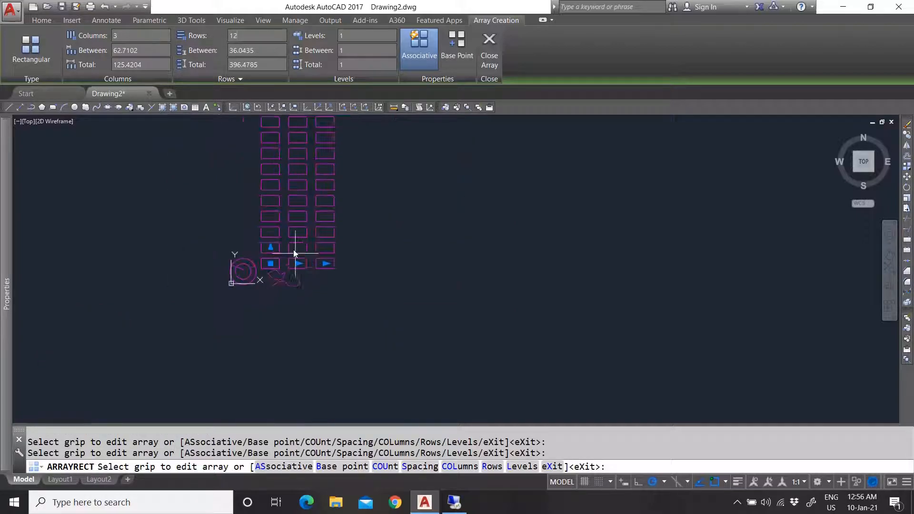
pyautogui.scroll(3, 301, 195)
# - Set the distance between the array's rows to 2 and inspect the stacked rectangles
pyautogui.click(234, 51)
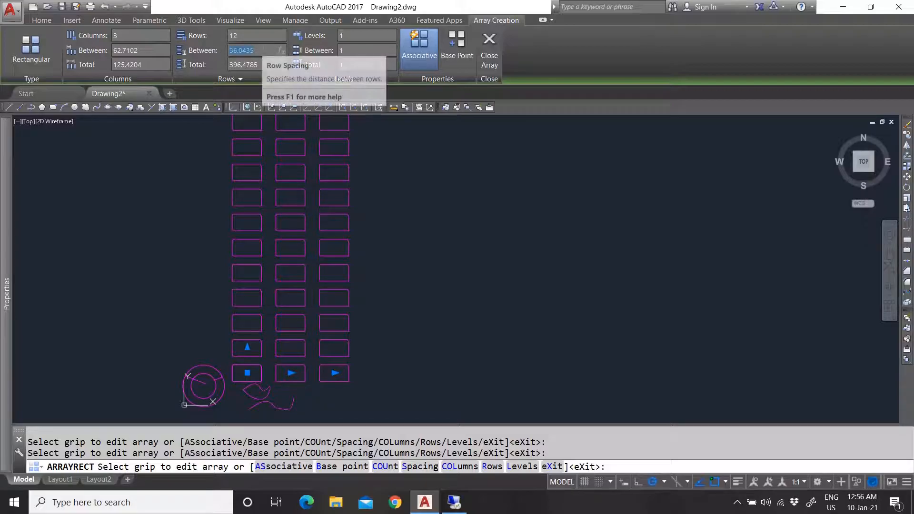
pyautogui.write('2')
pyautogui.press('Return')
pyautogui.scroll(5, 241, 307)
pyautogui.scroll(-5, 265, 347)
pyautogui.scroll(4, 261, 127)
# - Set the total distance between the array's first and last rows to 10
pyautogui.click(237, 62)
pyautogui.write('10')
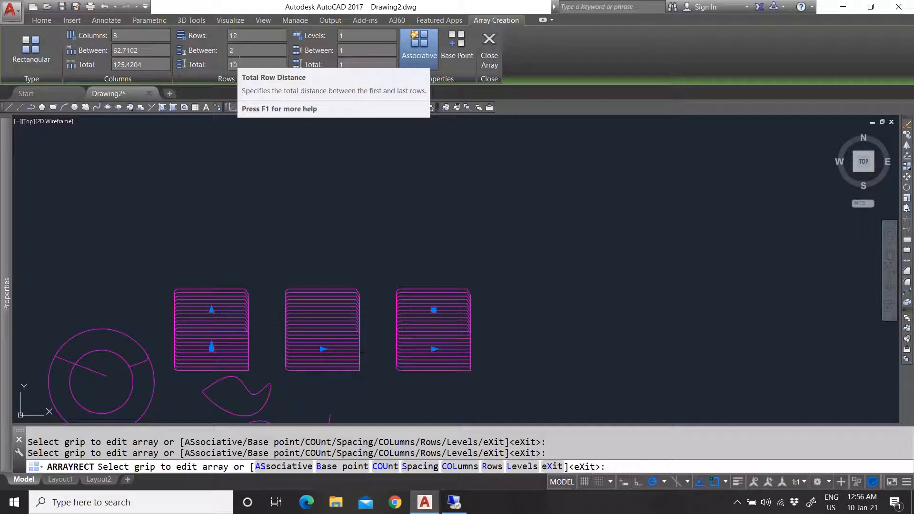
pyautogui.press('Return')
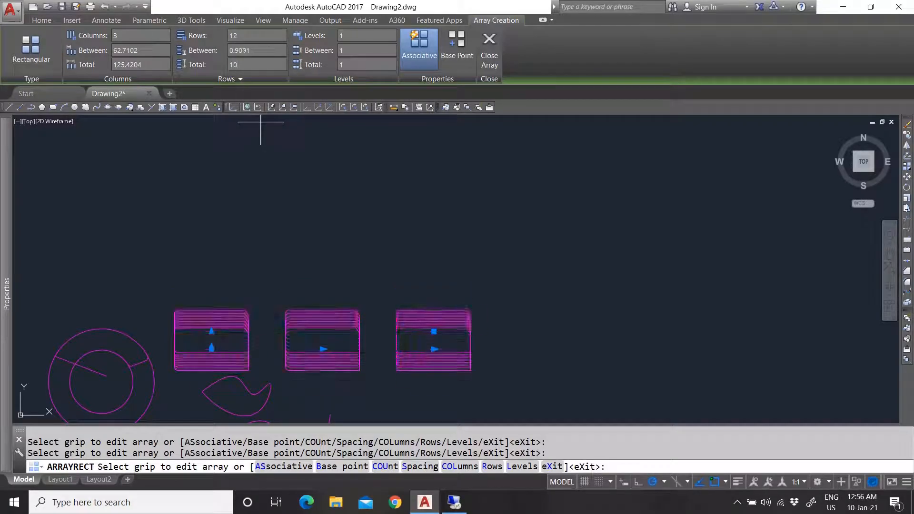
pyautogui.scroll(2, 234, 360)
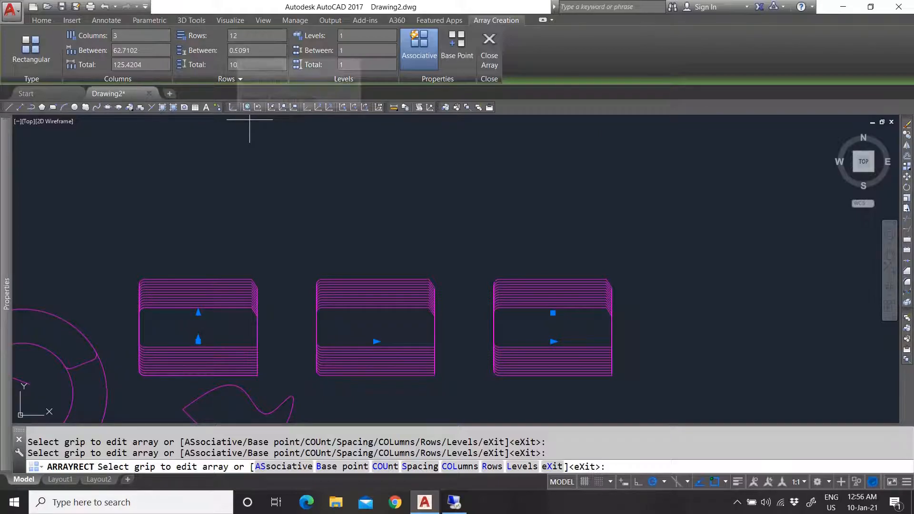
# - Set the total distance between the array's first and last columns to 130
pyautogui.click(138, 64)
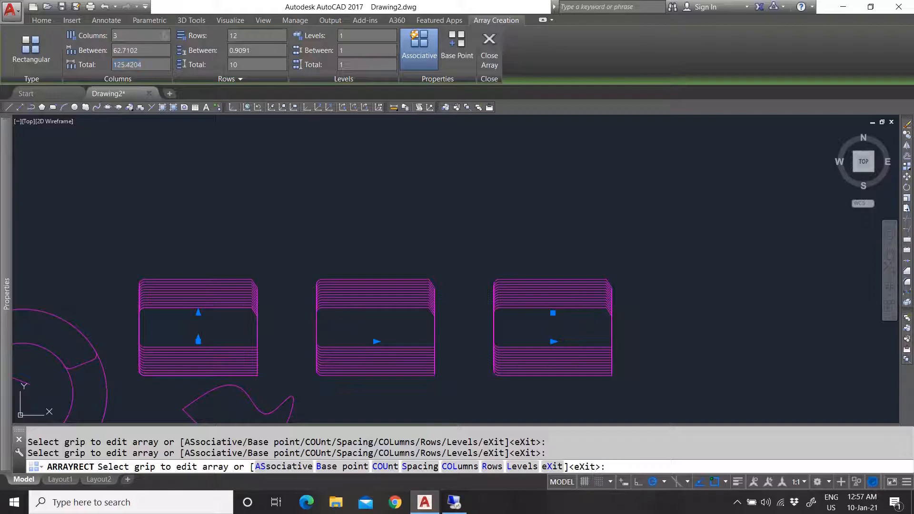
pyautogui.click(129, 50)
pyautogui.click(132, 63)
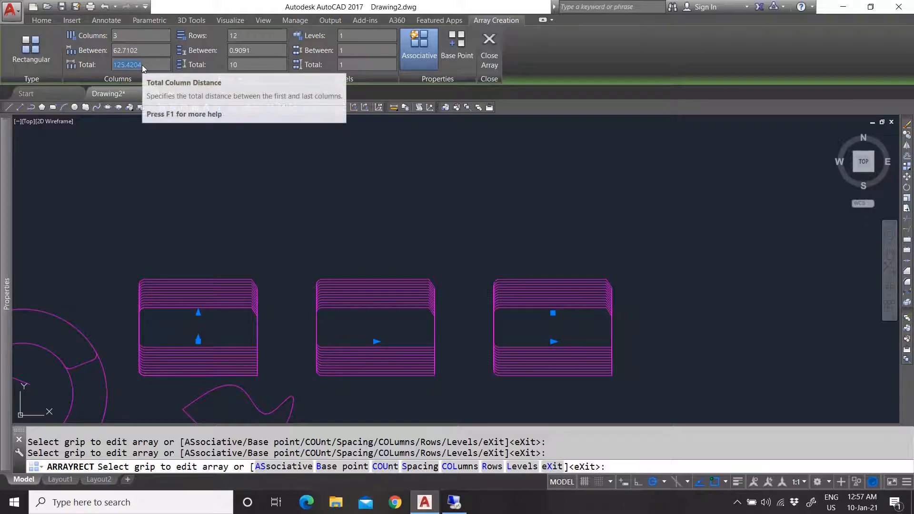
pyautogui.write('130')
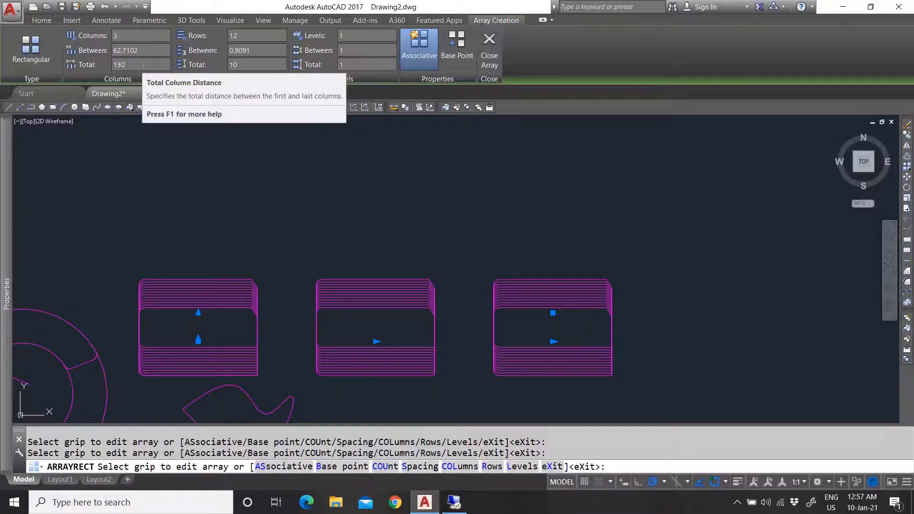
pyautogui.press('Return')
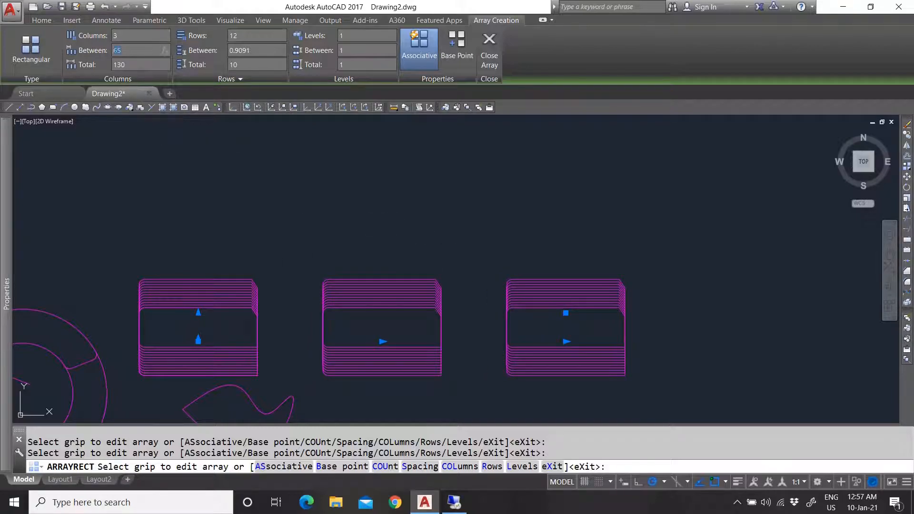
pyautogui.click(132, 65)
# - Set the rectangular array to 2 levels and switch to an isometric view of it
pyautogui.click(347, 50)
pyautogui.press('BackSpace')
pyautogui.write('2')
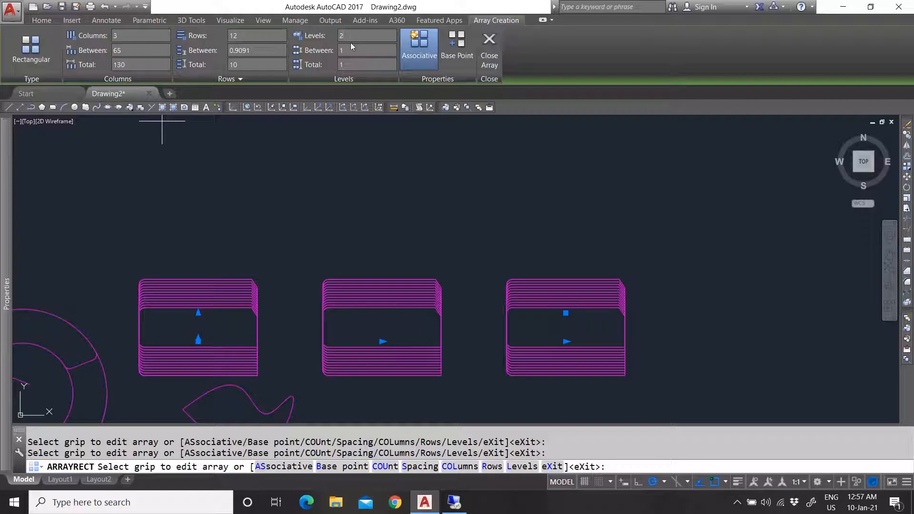
pyautogui.click(341, 50)
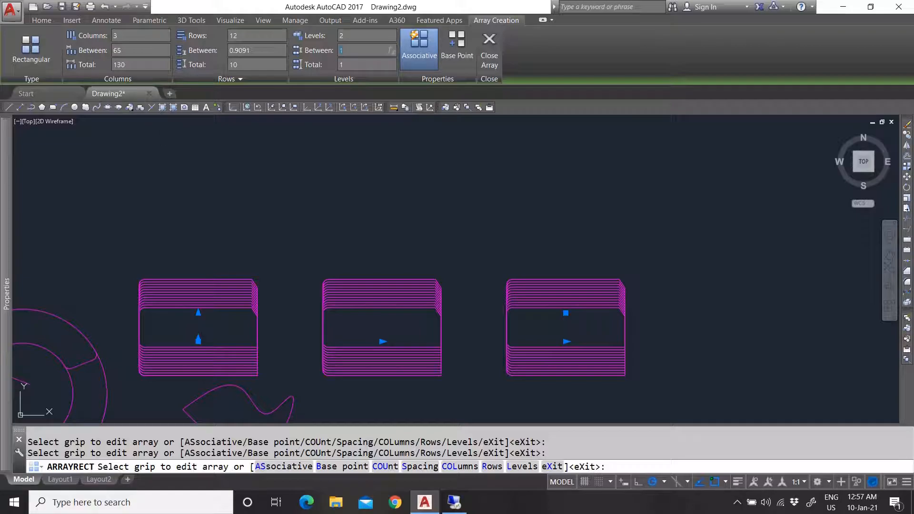
pyautogui.click(349, 66)
pyautogui.click(836, 133)
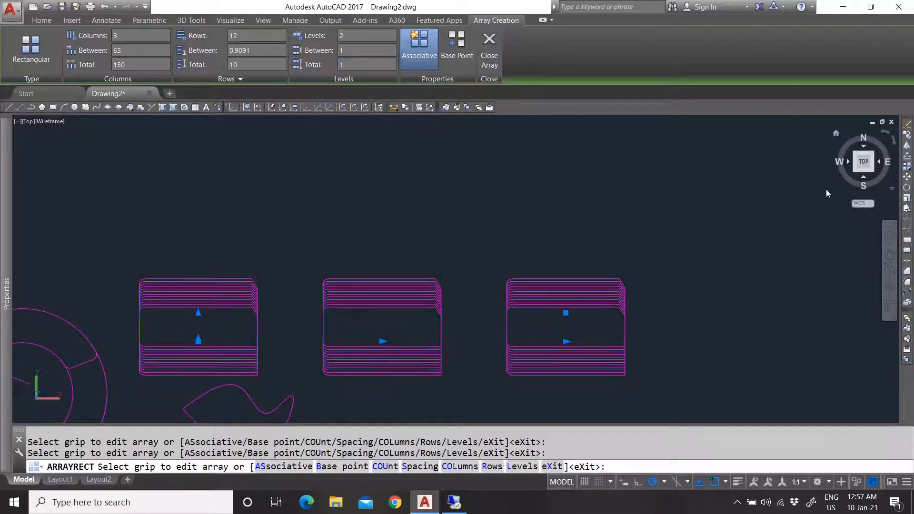
pyautogui.scroll(4, 536, 216)
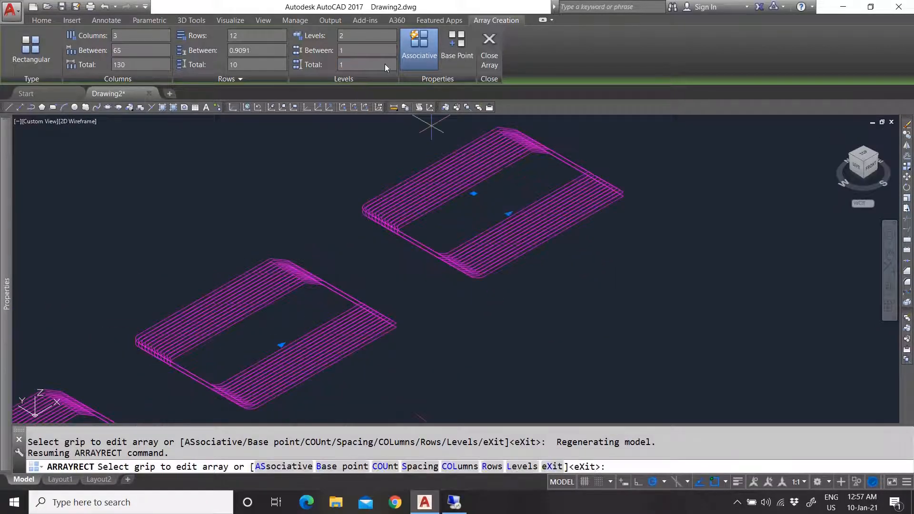
# - Set the array to 4 levels with a distance of 10 between levels and inspect the stacked copies
pyautogui.write('4')
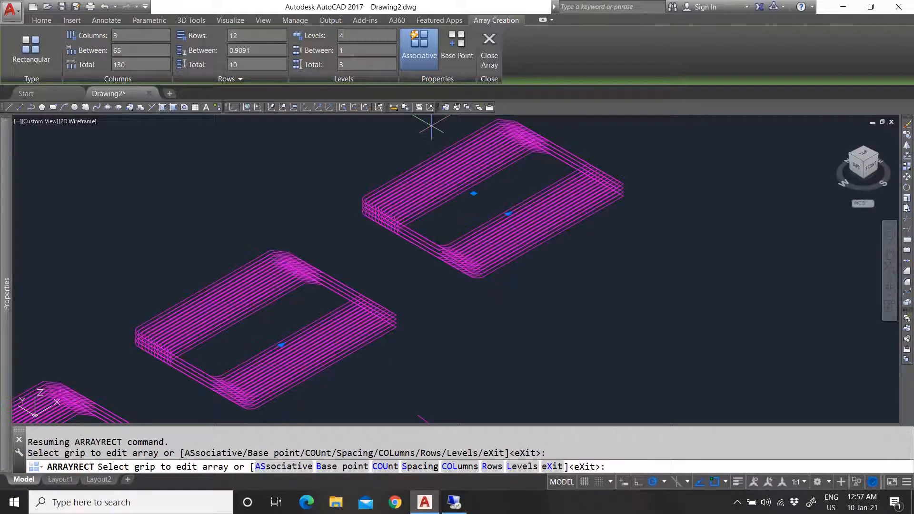
pyautogui.click(343, 50)
pyautogui.write('10')
pyautogui.scroll(-2, 548, 243)
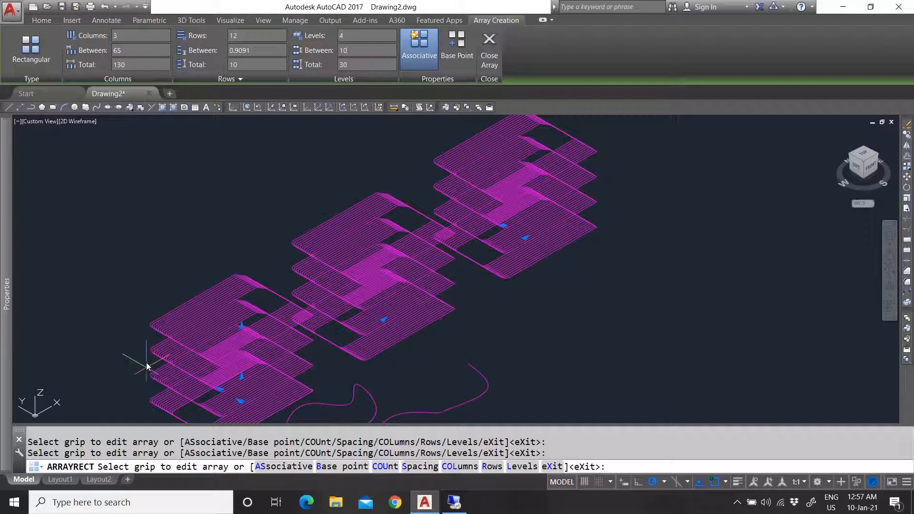
pyautogui.scroll(-4, 402, 261)
pyautogui.scroll(4, 402, 261)
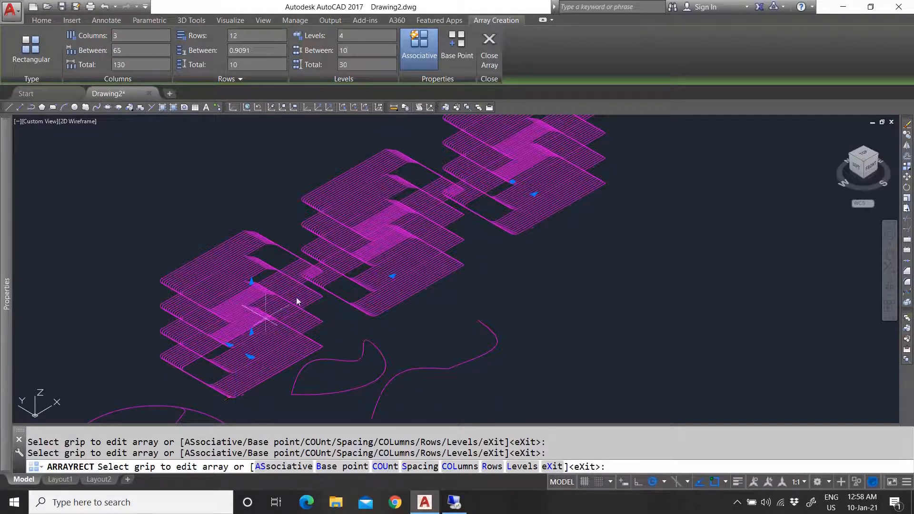
# - Return to the top view and finish creating the rectangular array
pyautogui.click(862, 156)
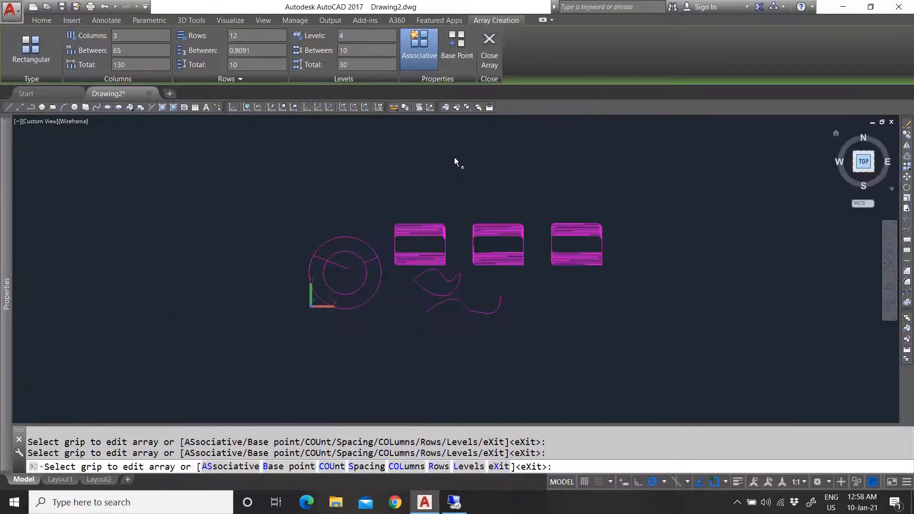
pyautogui.scroll(4, 512, 204)
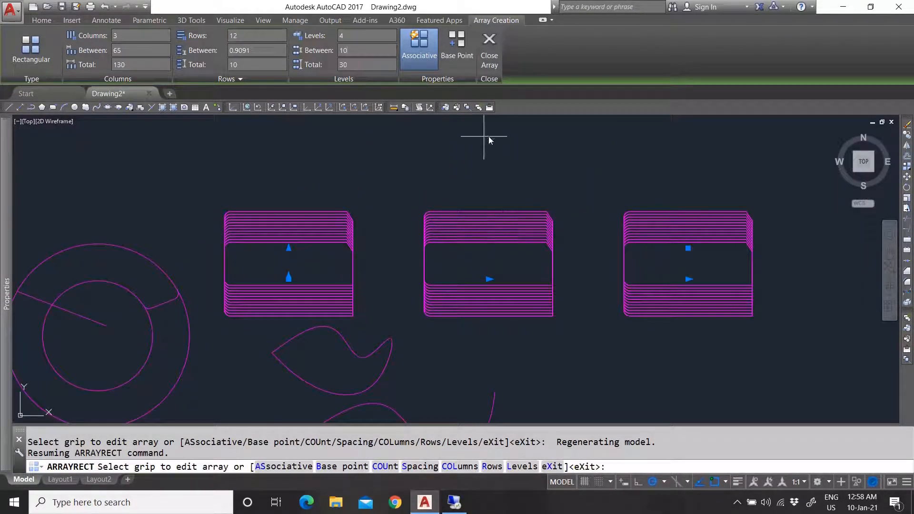
pyautogui.click(489, 50)
# - Select the finished array to examine its properties and editing options, and clear the selection
pyautogui.click(498, 216)
pyautogui.moveTo(7, 301)
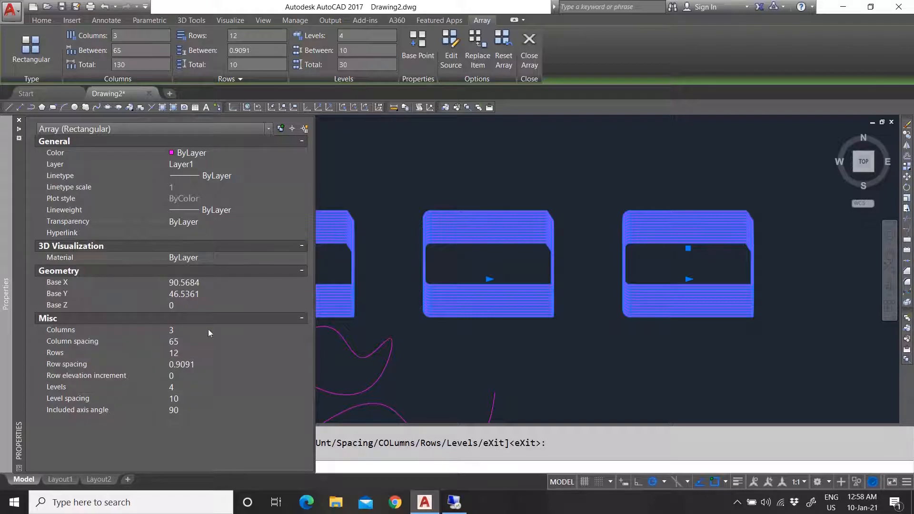
pyautogui.press('Escape')
pyautogui.press('Escape')
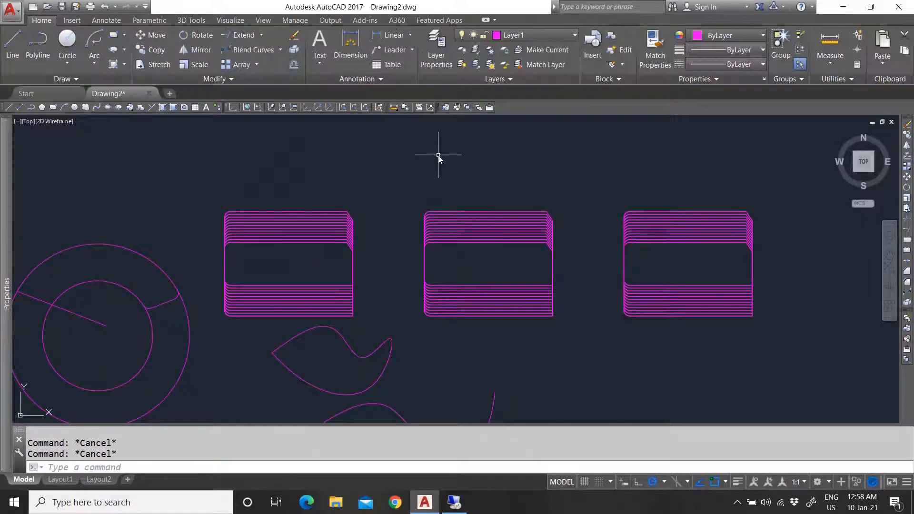
pyautogui.click(539, 196)
pyautogui.click(450, 268)
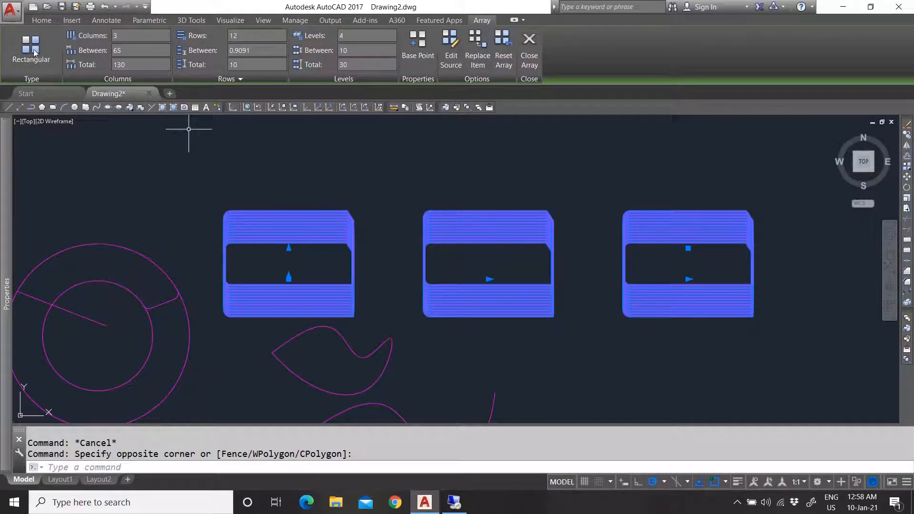
pyautogui.press('Escape')
pyautogui.press('Escape')
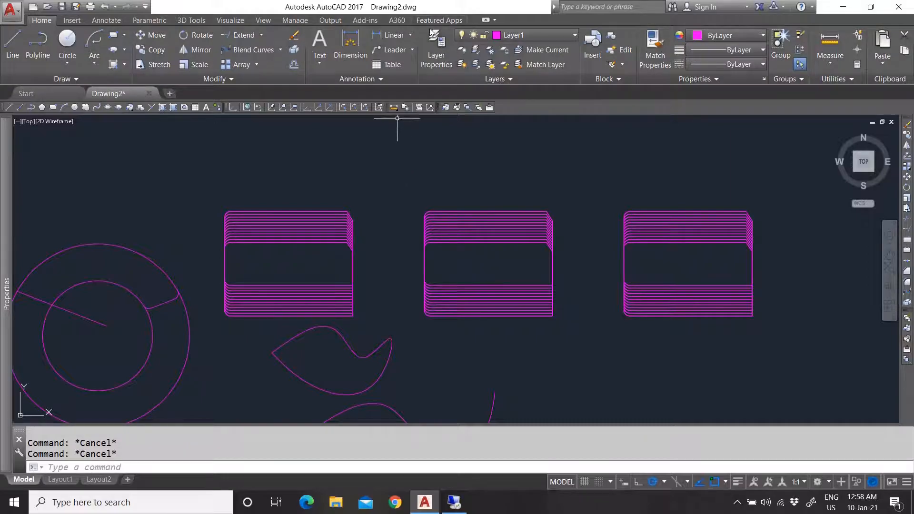
# - Erase the whole rectangular array from the drawing
pyautogui.click(256, 66)
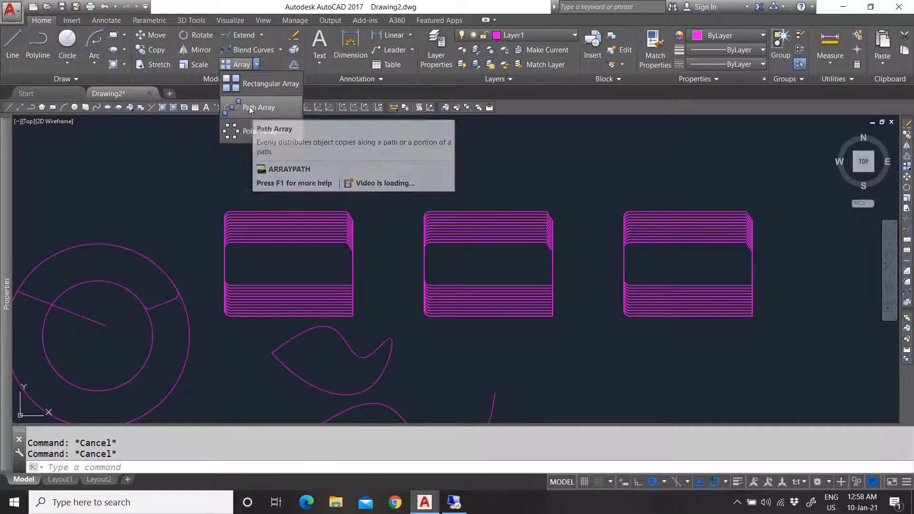
pyautogui.scroll(-2, 374, 250)
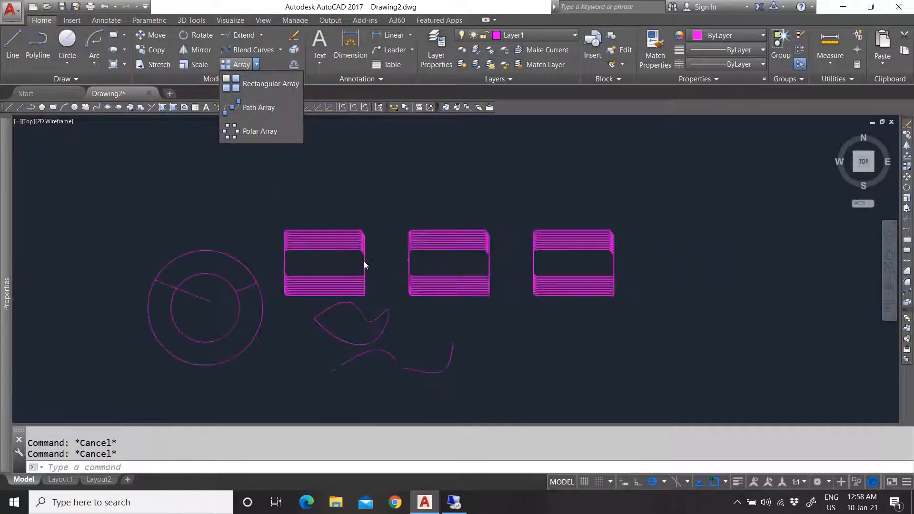
pyautogui.scroll(2, 364, 261)
pyautogui.click(363, 247)
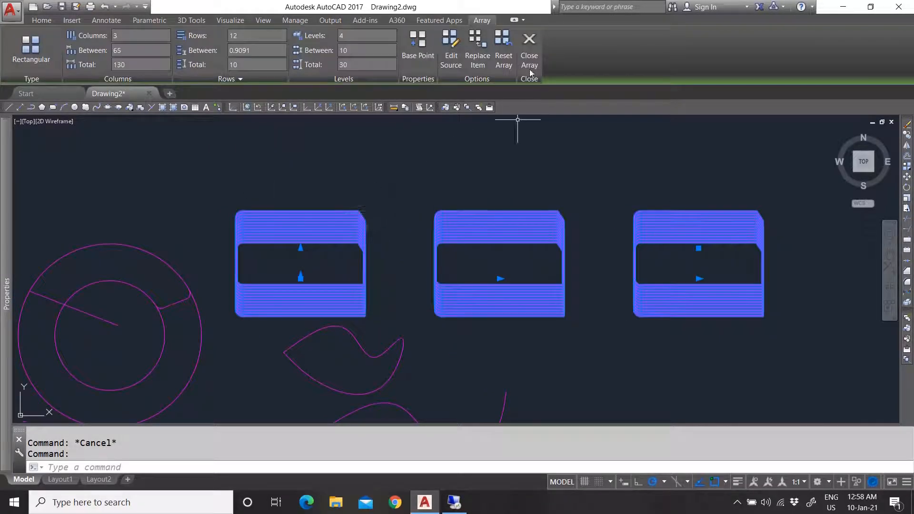
pyautogui.press('Delete')
pyautogui.scroll(-2, 349, 230)
pyautogui.scroll(2, 341, 224)
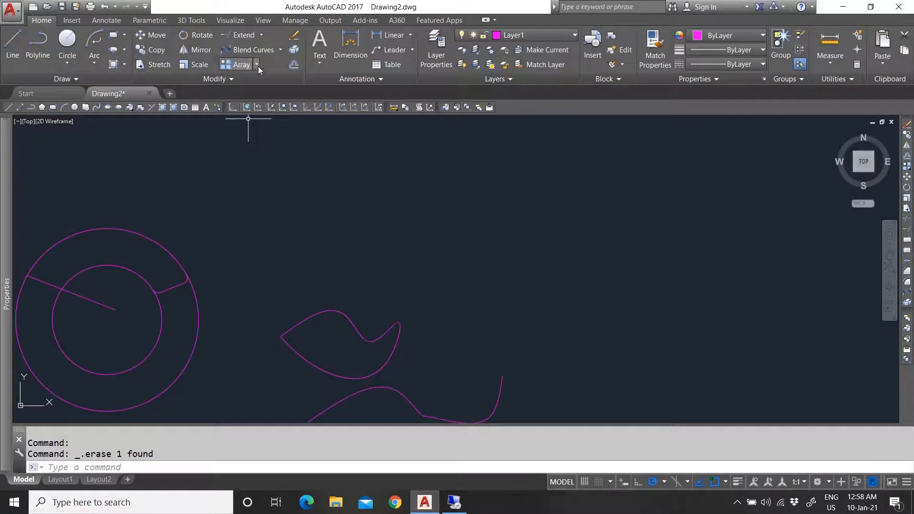
# - Start a new polyline in the empty drawing area
pyautogui.click(47, 49)
pyautogui.scroll(-4, 338, 283)
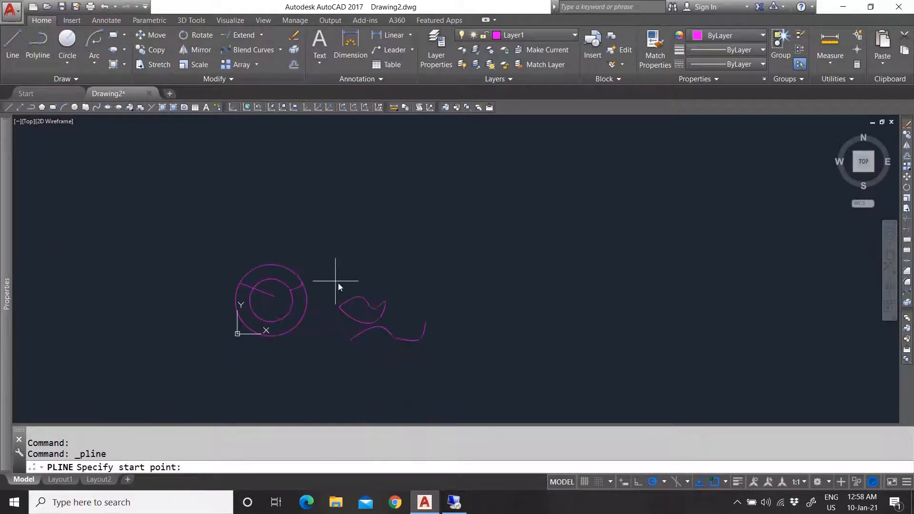
# - Draw a small circle centred on the left endpoint of the open wavy curve
pyautogui.scroll(4, 391, 340)
pyautogui.press('Escape')
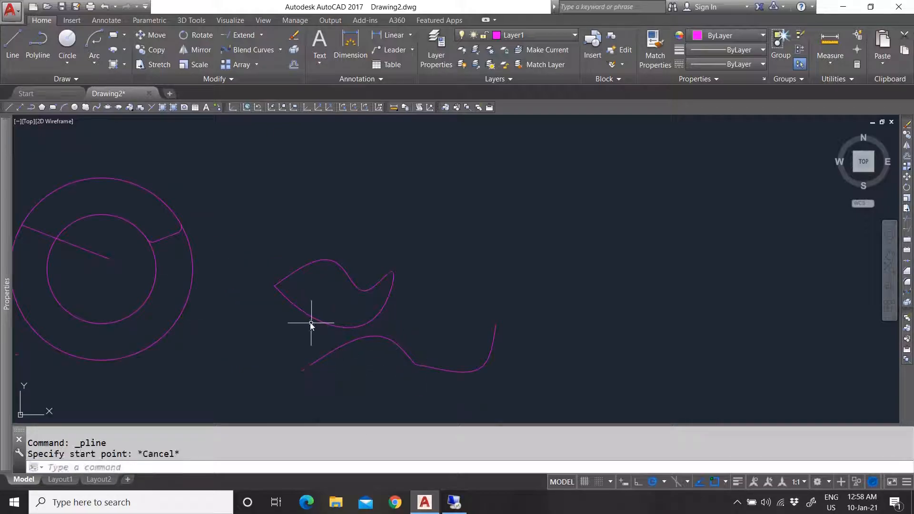
pyautogui.write('c')
pyautogui.press('Return')
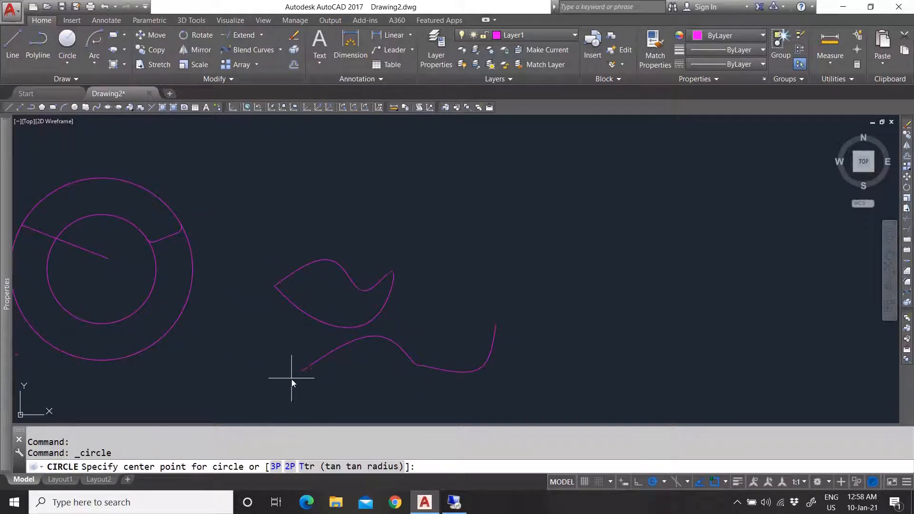
pyautogui.click(298, 375)
pyautogui.press('Escape')
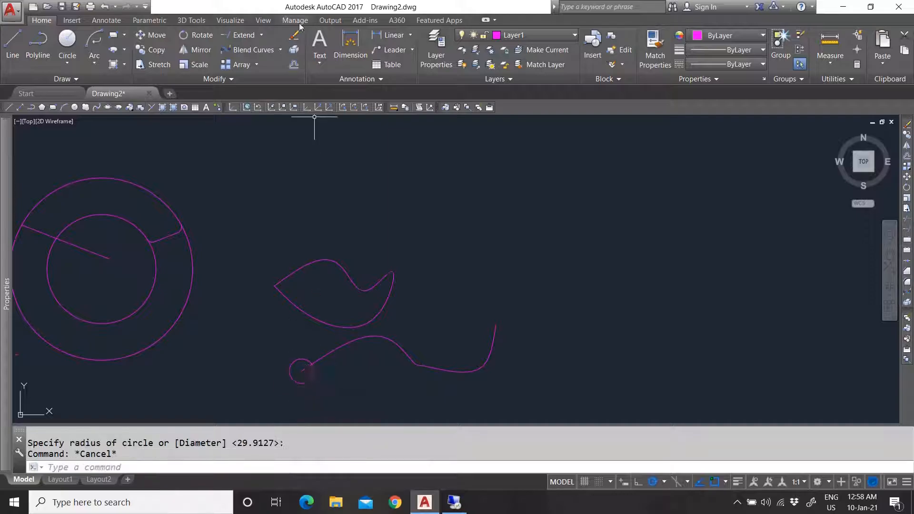
pyautogui.click(259, 63)
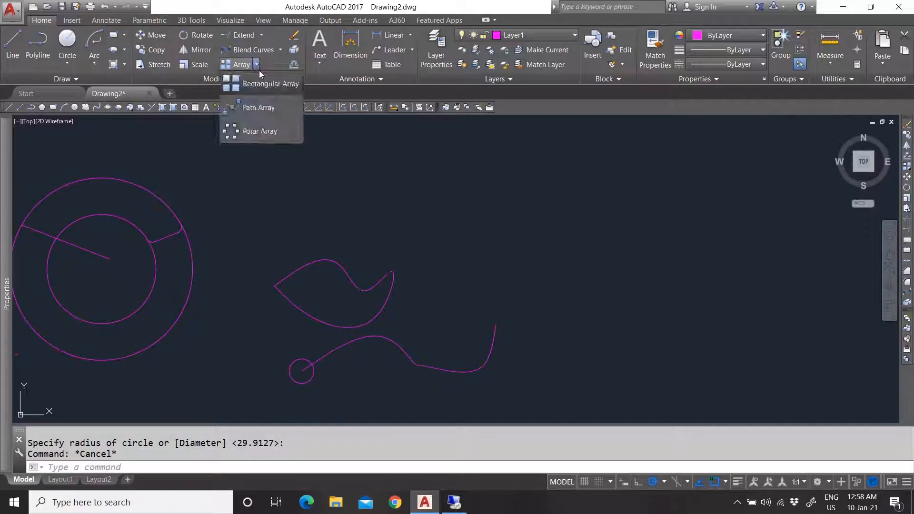
pyautogui.click(258, 107)
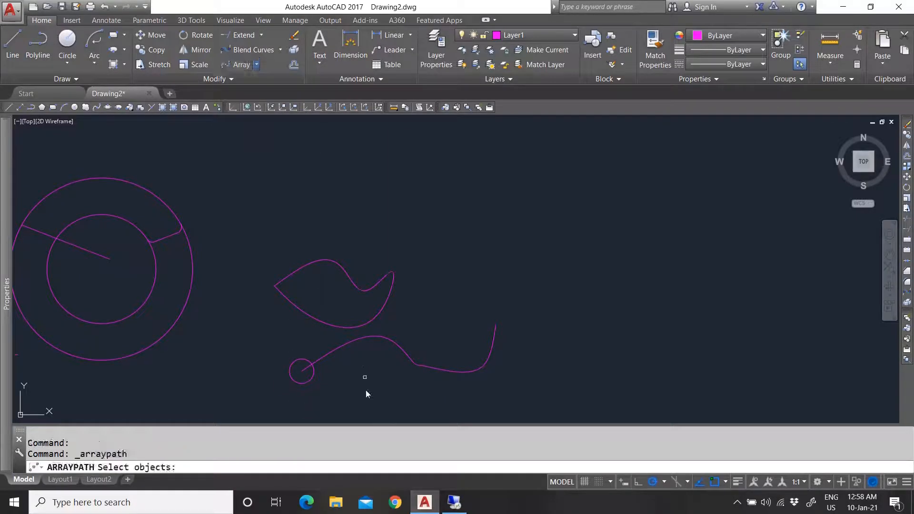
pyautogui.click(329, 355)
pyautogui.scroll(4, 335, 379)
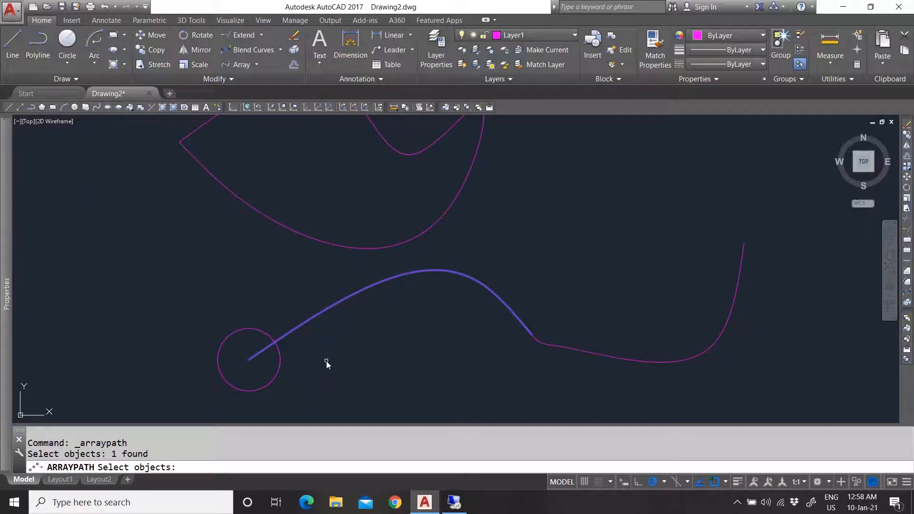
pyautogui.press('Return')
pyautogui.press('Escape')
pyautogui.scroll(-3, 324, 361)
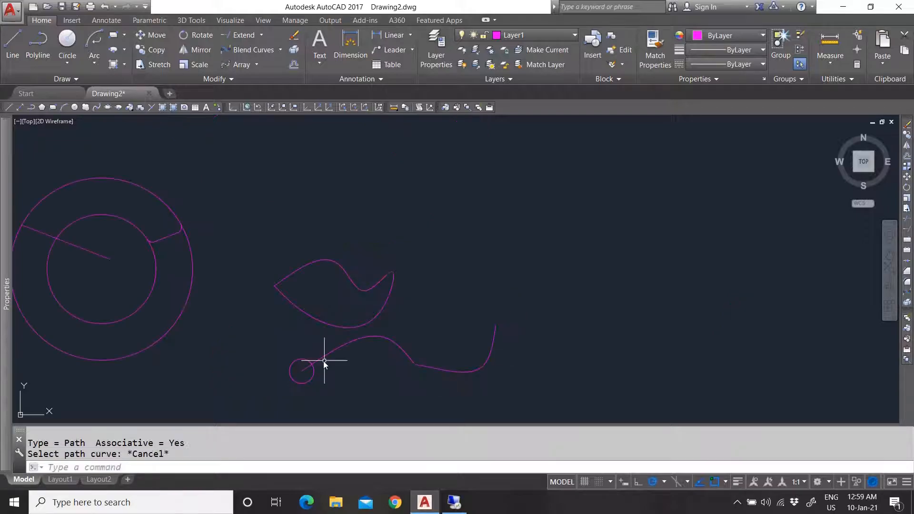
# - Create a path array of the small circle using the open wavy curve as the path
pyautogui.press('Return')
pyautogui.scroll(2, 304, 392)
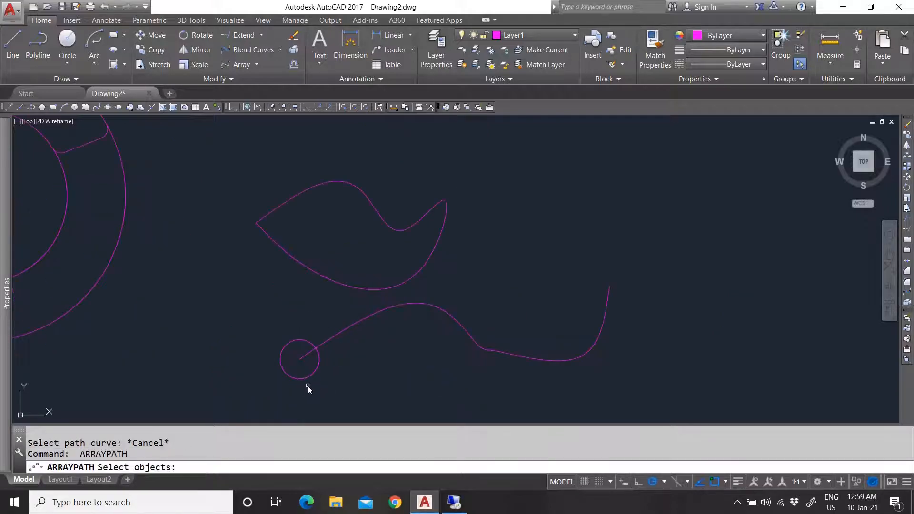
pyautogui.click(308, 379)
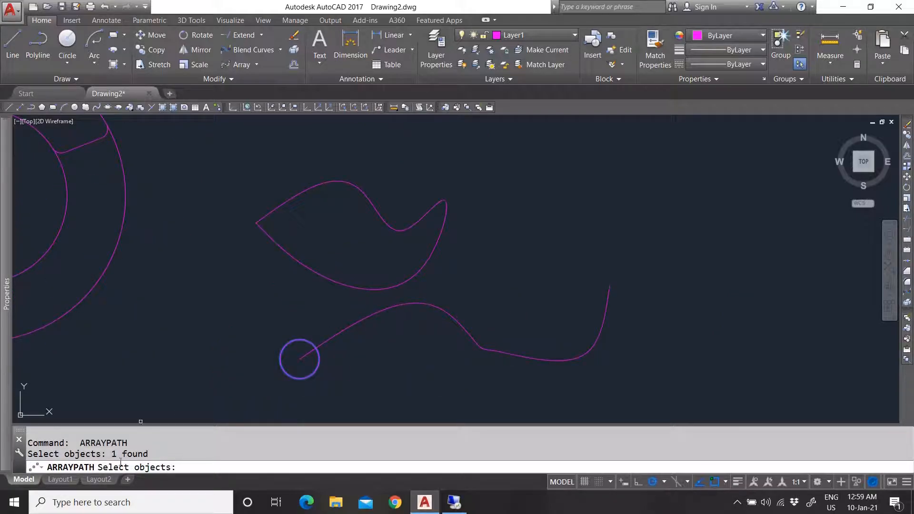
pyautogui.press('Return')
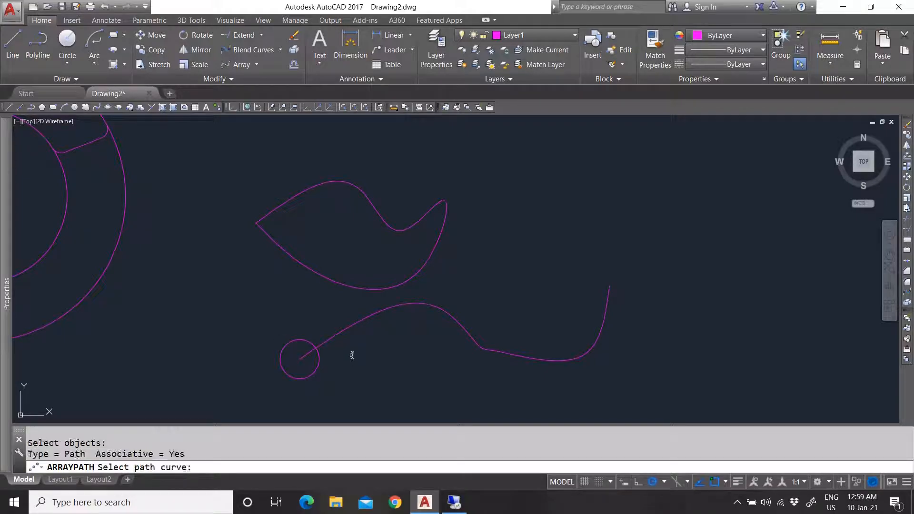
pyautogui.click(328, 342)
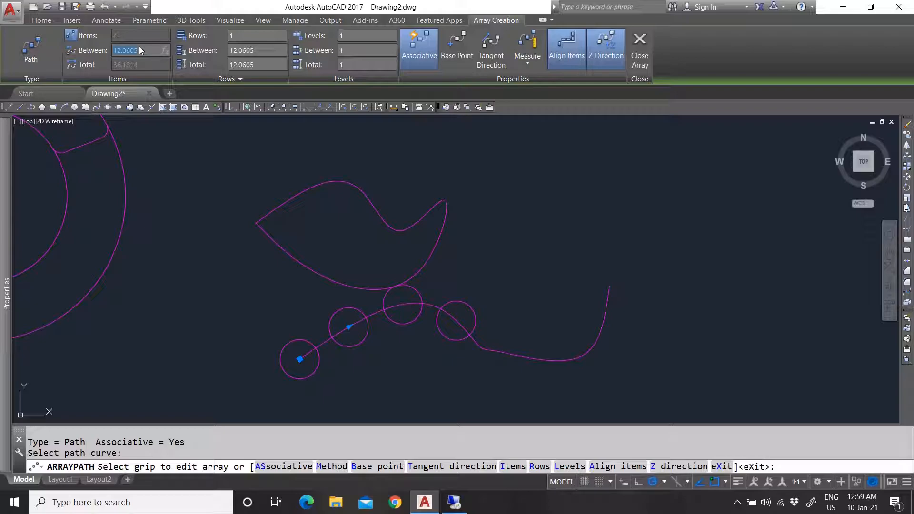
# - Try a spacing of 3 between the path array's items, set it to 10 instead and finish the array
pyautogui.write('3')
pyautogui.press('Return')
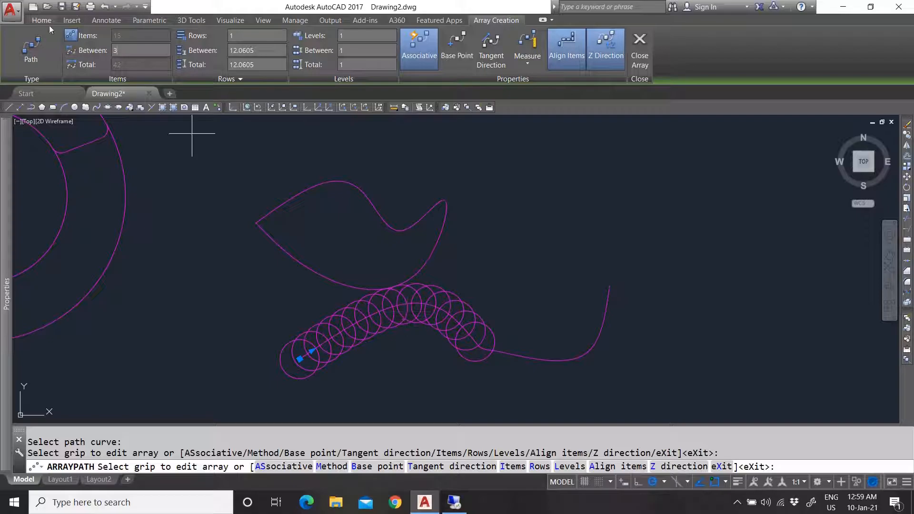
pyautogui.click(129, 50)
pyautogui.write('10')
pyautogui.press('Return')
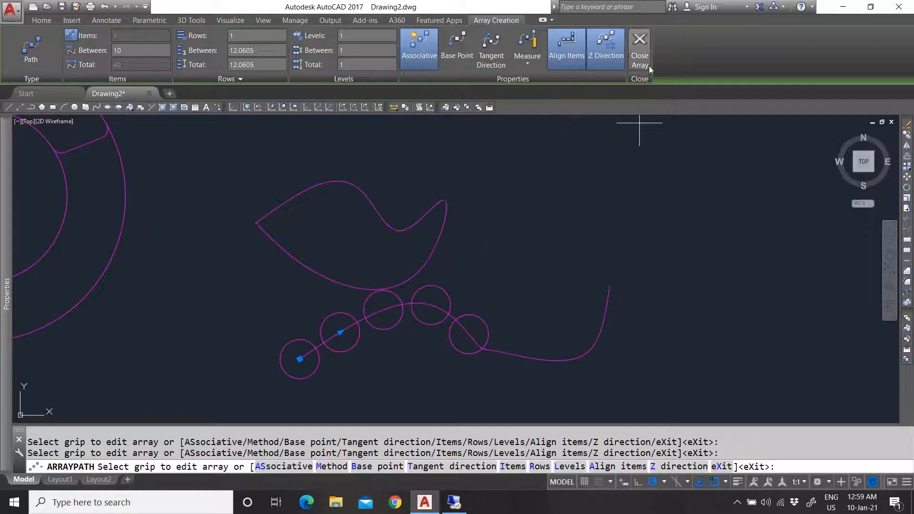
pyautogui.press('Escape')
pyautogui.press('Escape')
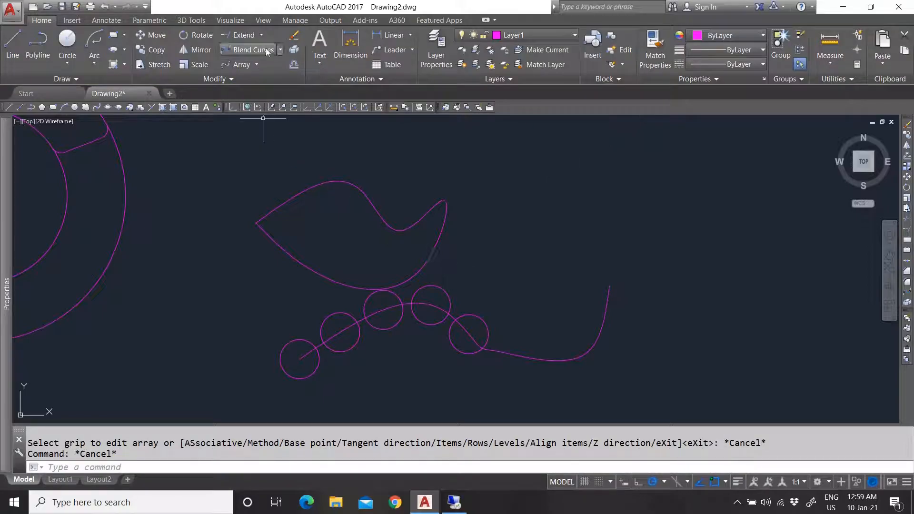
# - Create a polar array of the inner concentric circle about a centre point in the empty area to its upper right
pyautogui.click(259, 62)
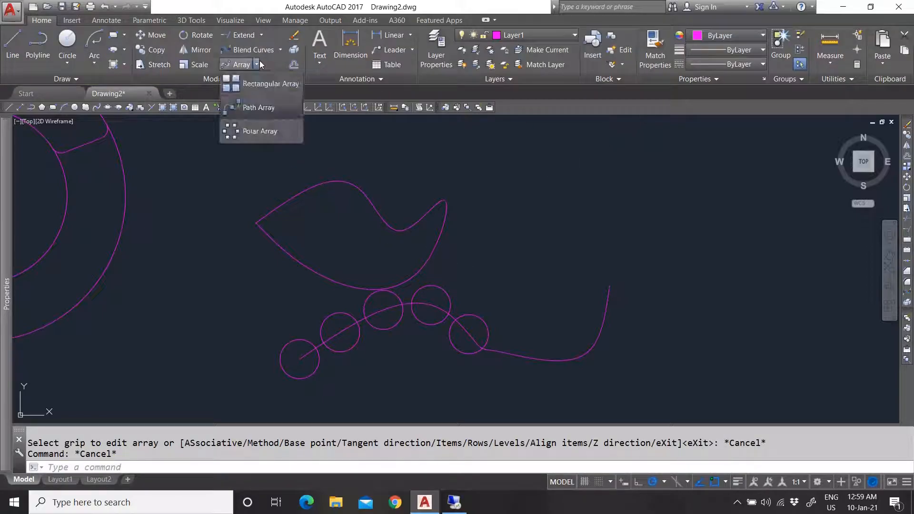
pyautogui.click(262, 130)
pyautogui.scroll(-3, 346, 226)
pyautogui.scroll(2, 259, 221)
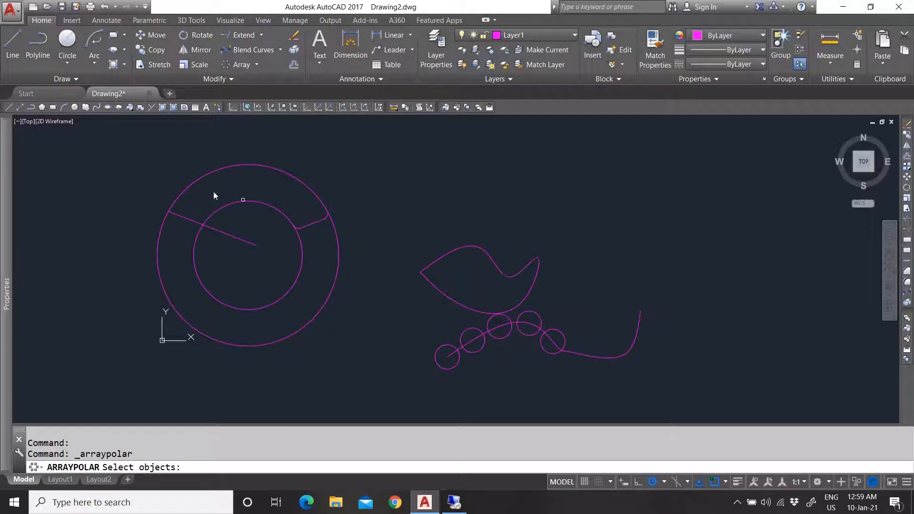
pyautogui.click(234, 205)
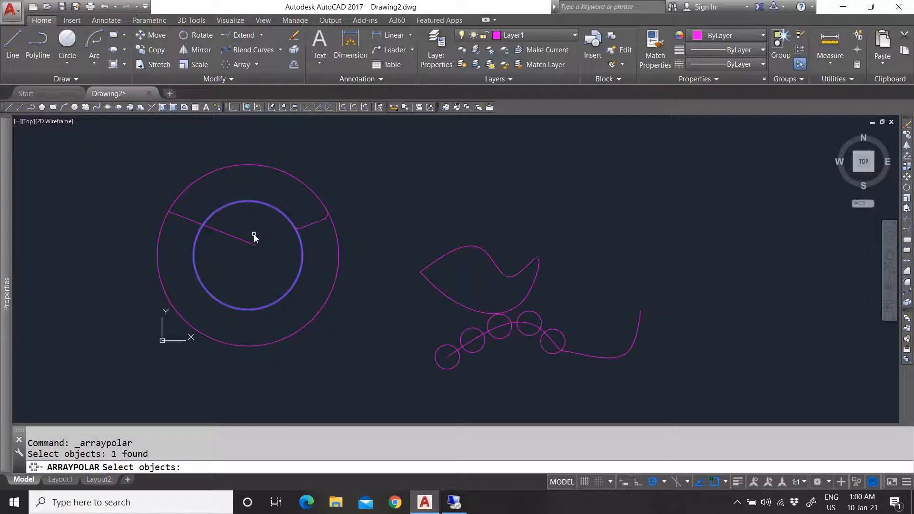
pyautogui.press('Return')
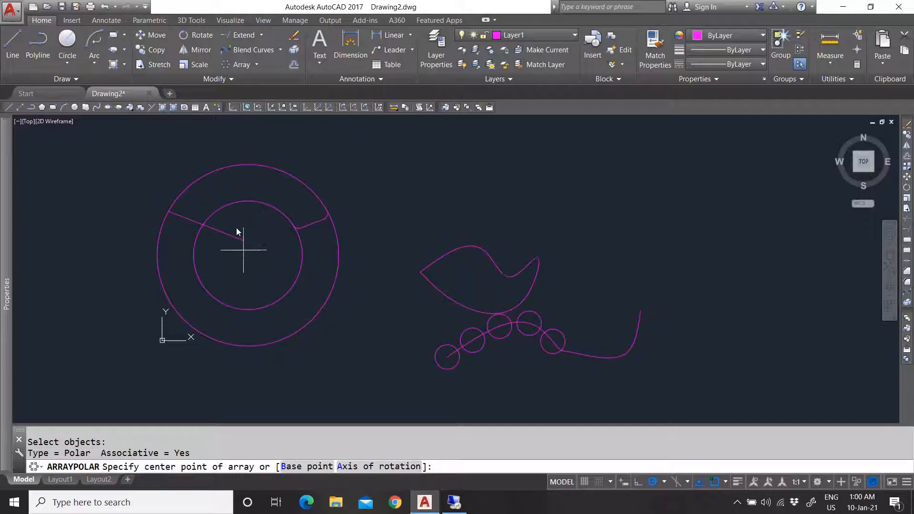
pyautogui.click(410, 179)
pyautogui.scroll(-2, 359, 285)
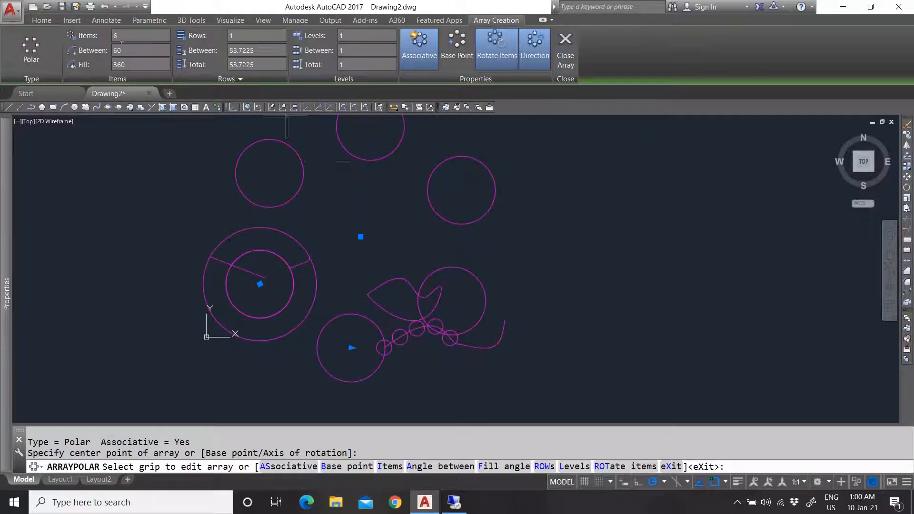
# - Set the polar array to 8 items with a fill angle of 180 degrees and finish it
pyautogui.write('8')
pyautogui.press('Return')
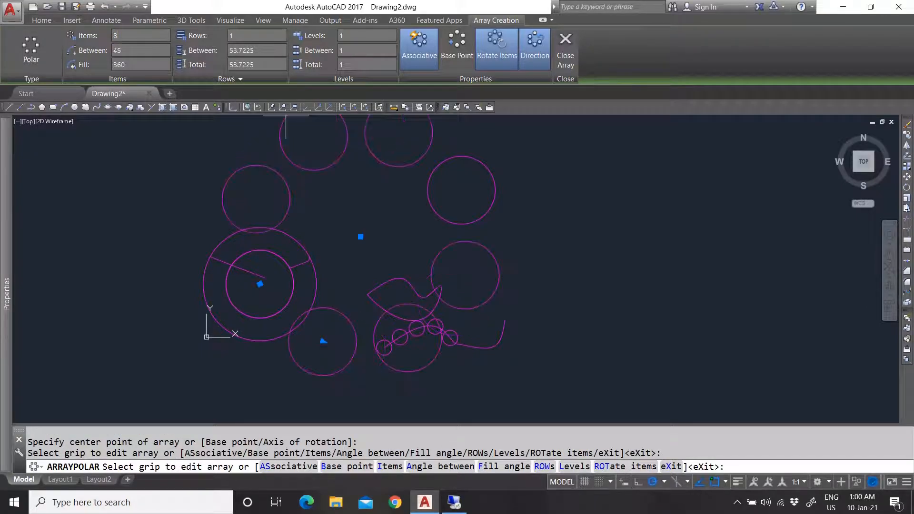
pyautogui.click(119, 50)
pyautogui.write('180')
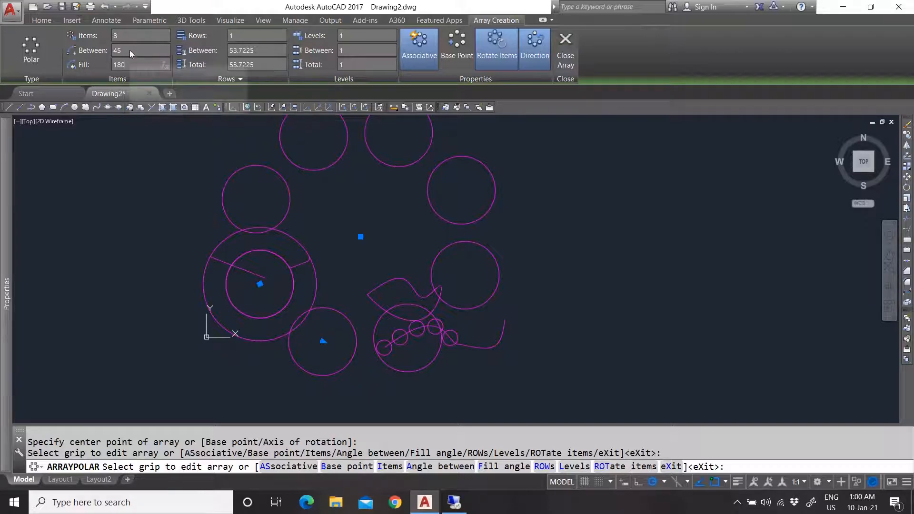
pyautogui.press('Return')
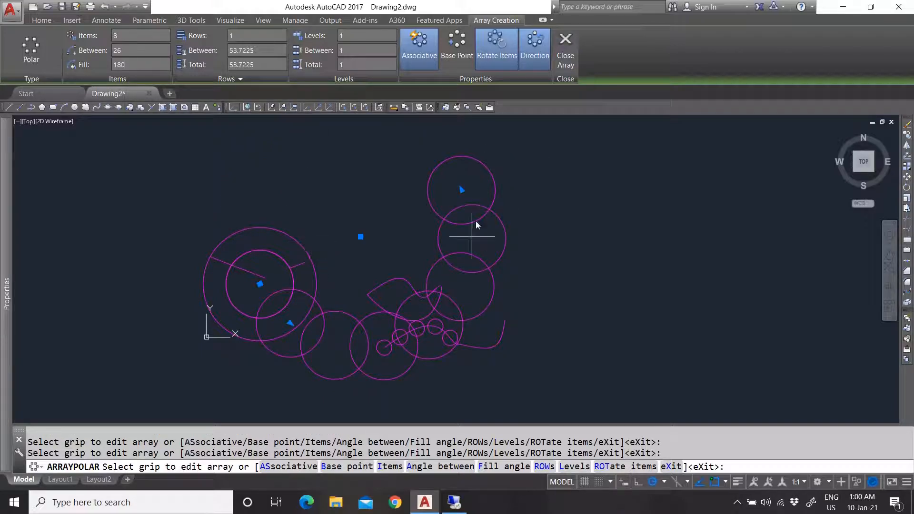
pyautogui.press('Escape')
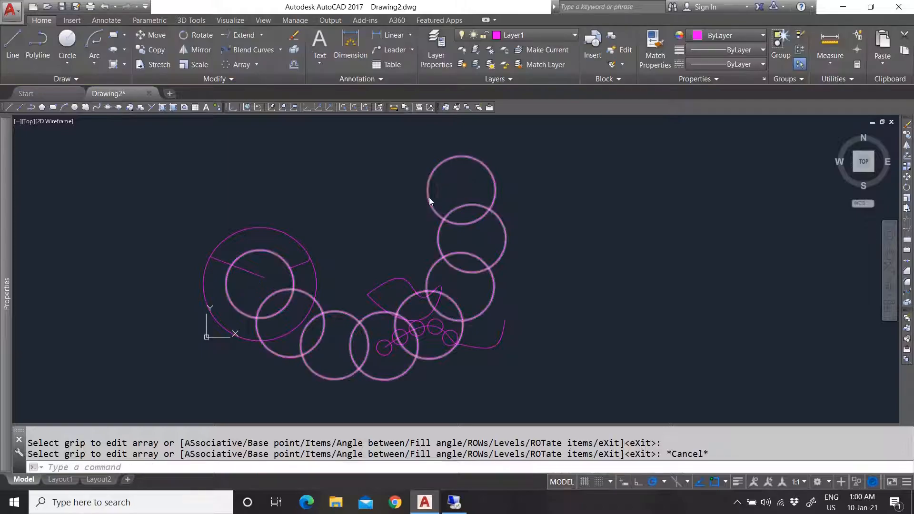
# - Delete the polar array of circles and erase the remaining large circle
pyautogui.click(405, 170)
pyautogui.press('Delete')
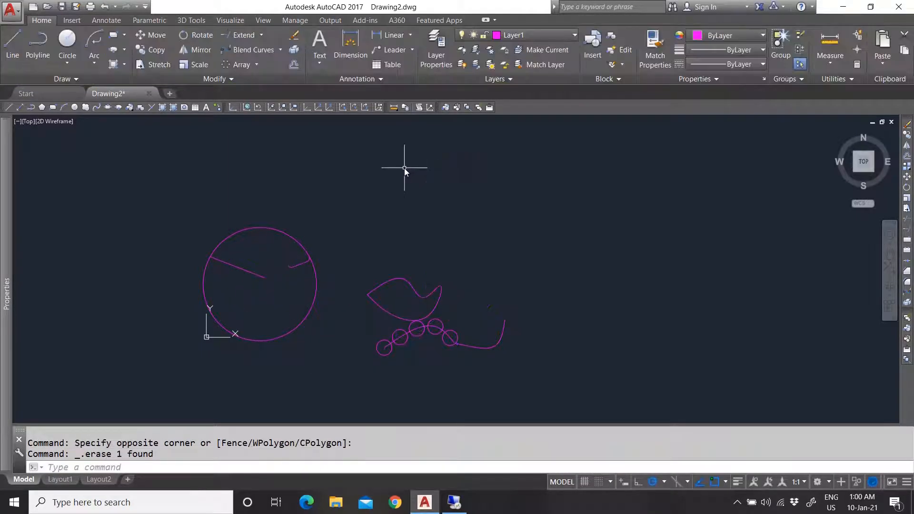
pyautogui.click(230, 76)
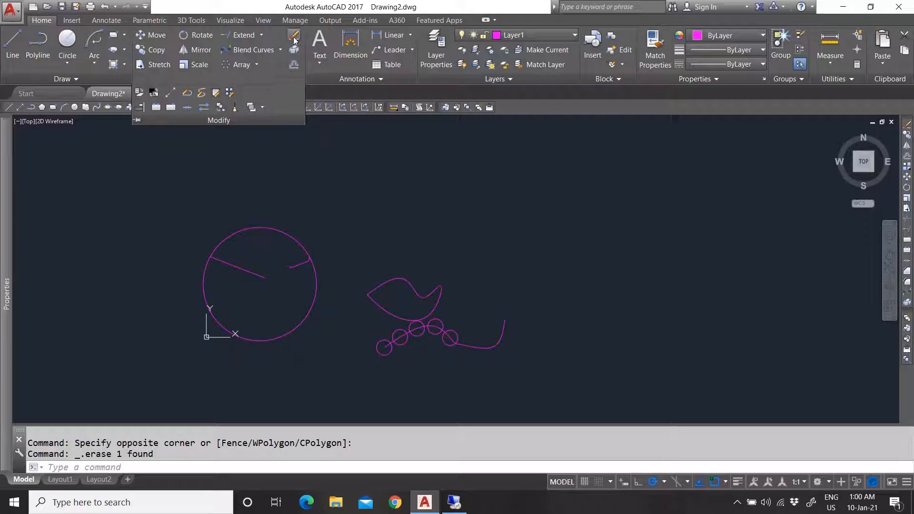
pyautogui.click(269, 229)
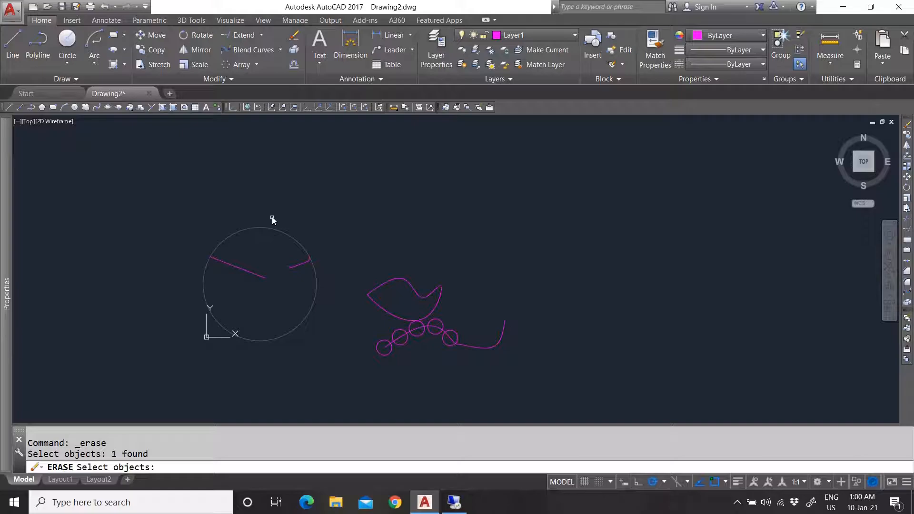
pyautogui.press('Return')
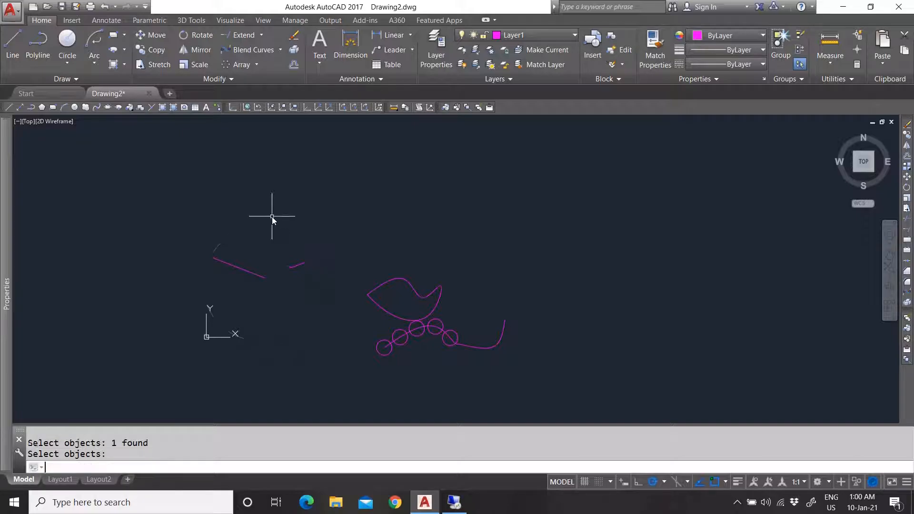
pyautogui.click(295, 48)
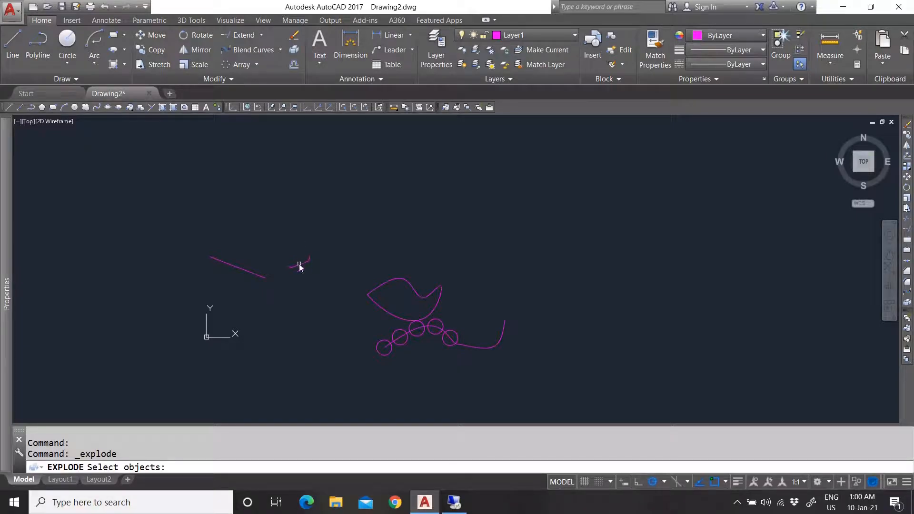
pyautogui.scroll(4, 442, 327)
pyautogui.press('Escape')
# - Check the closed curve's properties and move the curve up and to the left, away from the path array
pyautogui.click(396, 255)
pyautogui.moveTo(6, 267)
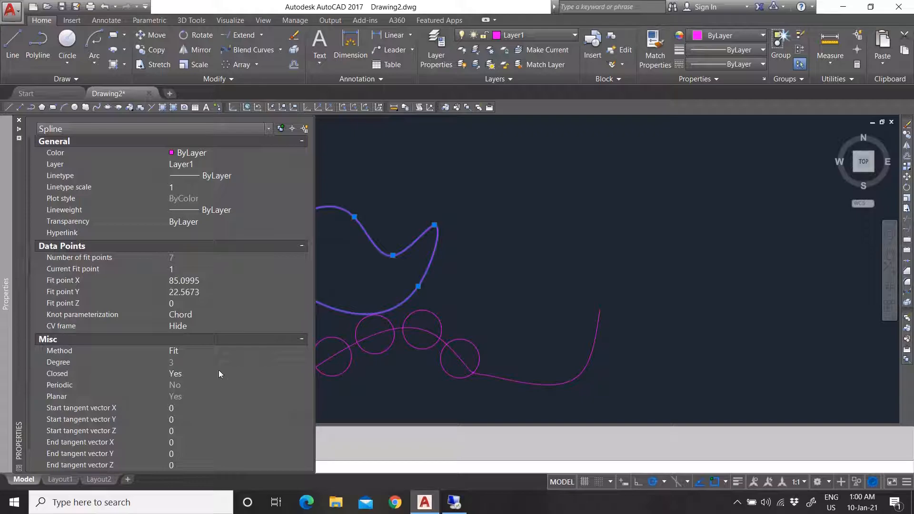
pyautogui.scroll(-2, 220, 371)
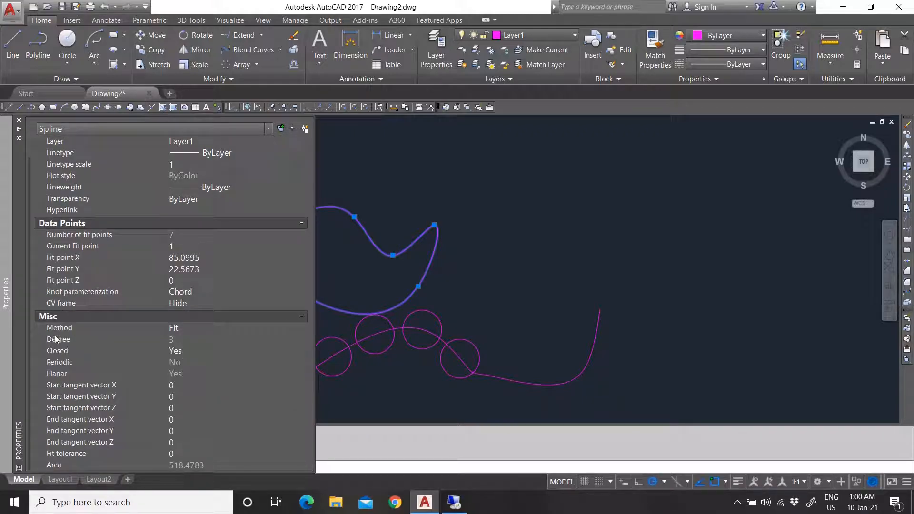
pyautogui.press('Escape')
pyautogui.moveTo(361, 269); pyautogui.dragTo(301, 186)
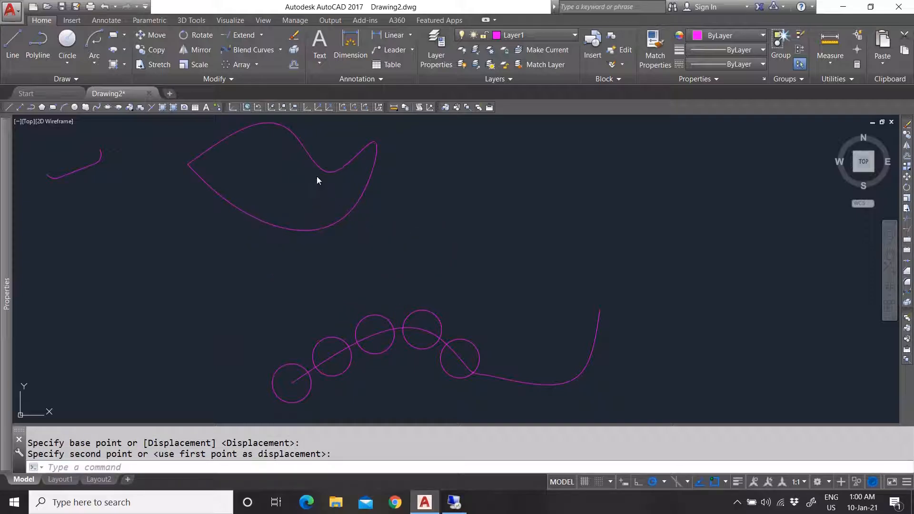
# - Try to explode the closed curve
pyautogui.click(294, 65)
pyautogui.click(291, 53)
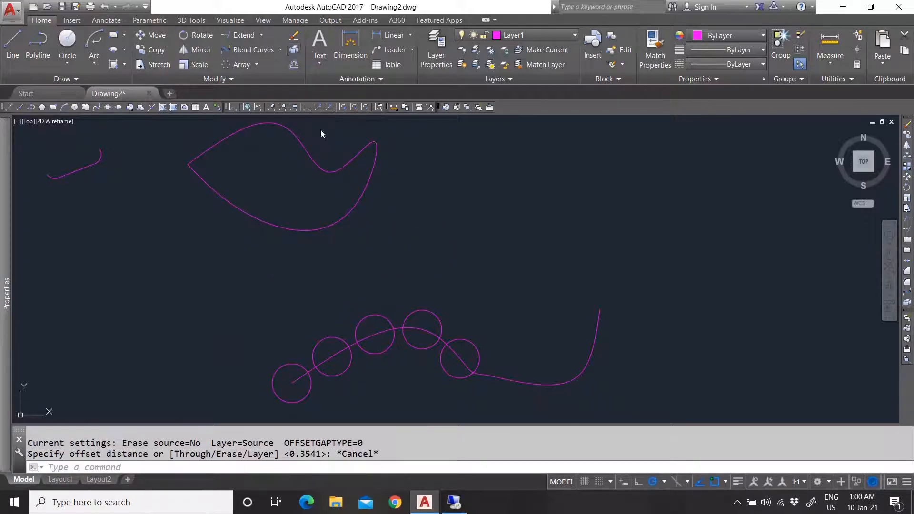
pyautogui.click(306, 152)
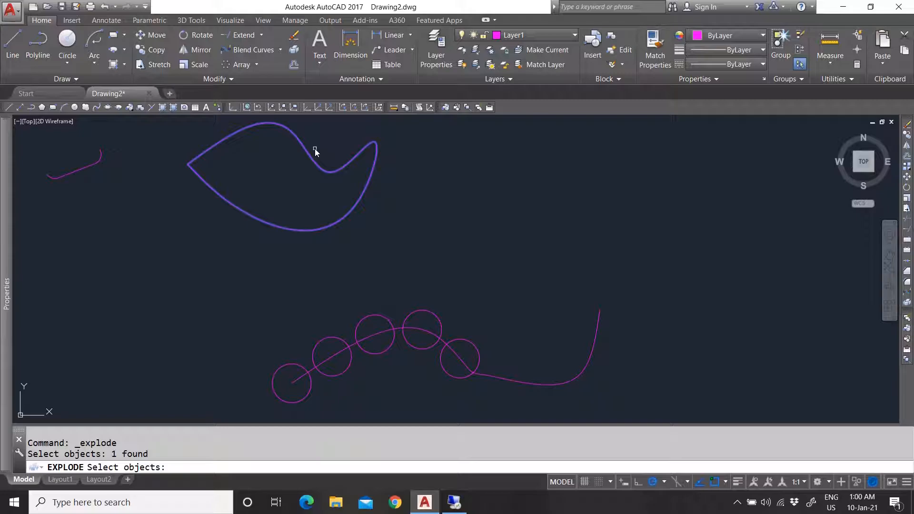
pyautogui.press('Return')
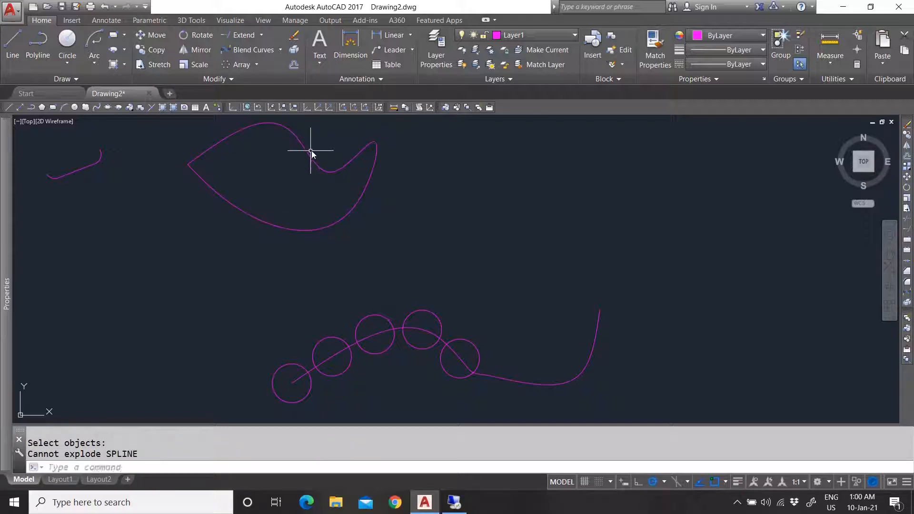
pyautogui.click(309, 152)
pyautogui.scroll(-3, 358, 307)
pyautogui.scroll(2, 337, 302)
pyautogui.scroll(-1, 358, 296)
pyautogui.scroll(4, 285, 256)
pyautogui.press('Escape')
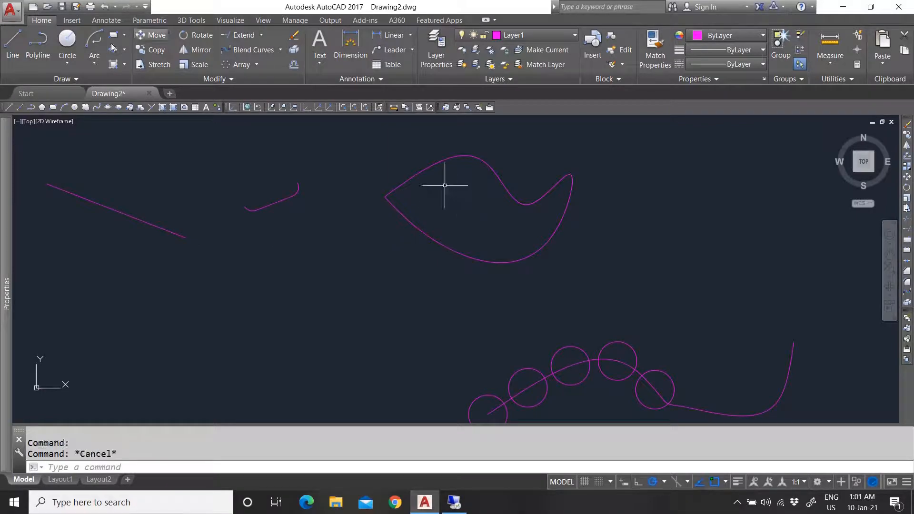
# - Draw a tall rectangle below the short curved line
pyautogui.click(114, 37)
pyautogui.click(223, 371)
pyautogui.click(290, 264)
pyautogui.press('Escape')
# - Explode the rectangle into separate lines
pyautogui.click(294, 49)
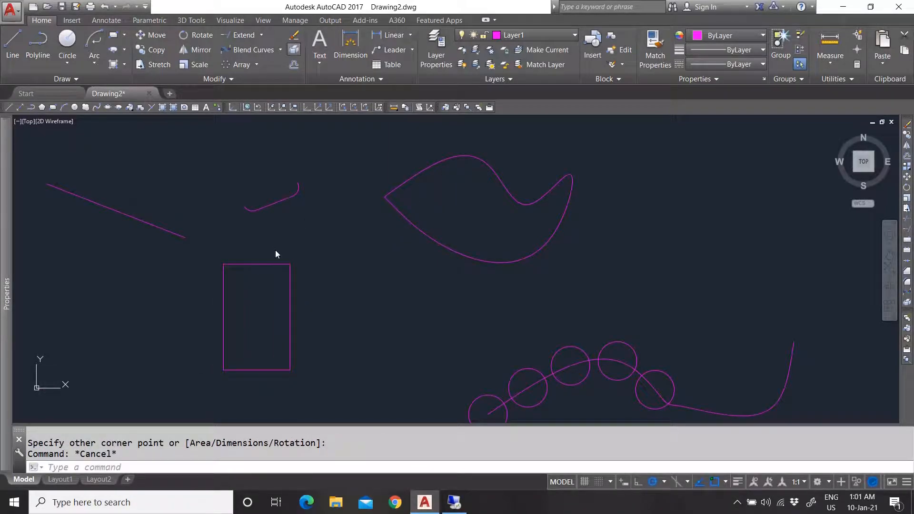
pyautogui.click(250, 265)
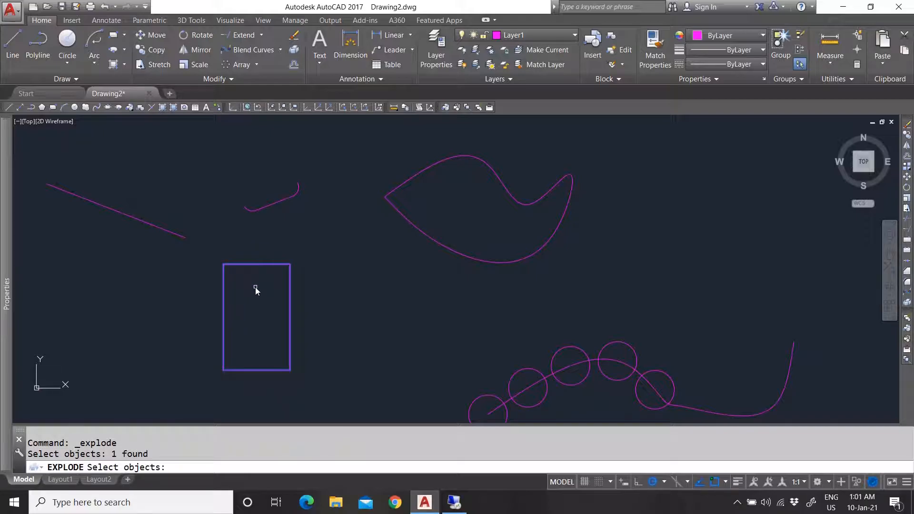
pyautogui.press('Return')
# - Select each of the rectangle's four sides in turn to check whether they are separate objects
pyautogui.click(244, 265)
pyautogui.press('Escape')
pyautogui.click(289, 295)
pyautogui.press('Escape')
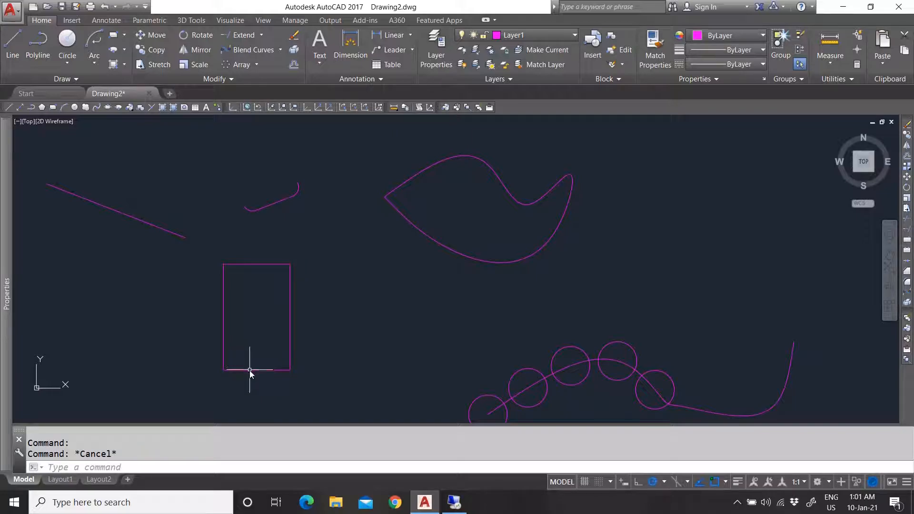
pyautogui.click(250, 371)
pyautogui.press('Escape')
pyautogui.click(223, 324)
pyautogui.press('Escape')
# - Offset the long slanted line by a distance of 10, placing the copy below it
pyautogui.scroll(-3, 292, 279)
pyautogui.scroll(3, 302, 302)
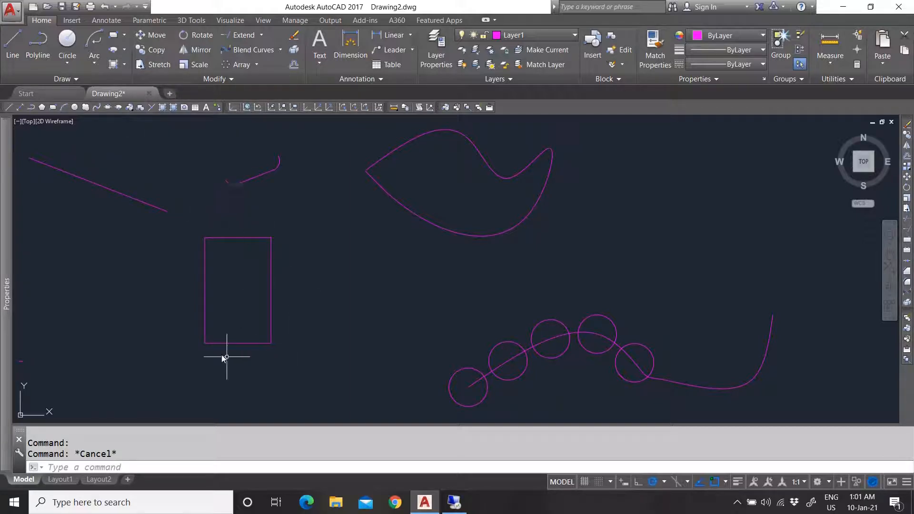
pyautogui.scroll(-2, 326, 294)
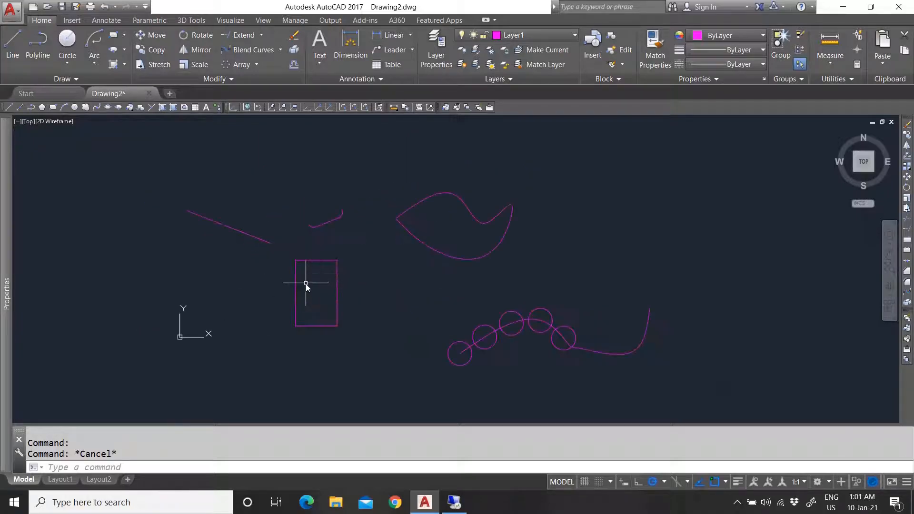
pyautogui.click(295, 65)
pyautogui.scroll(3, 320, 307)
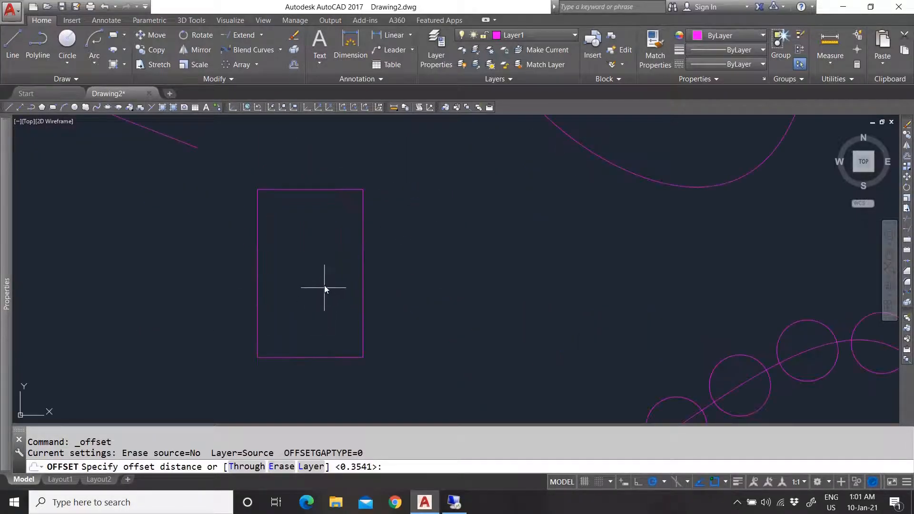
pyautogui.scroll(-3, 300, 305)
pyautogui.scroll(2, 286, 272)
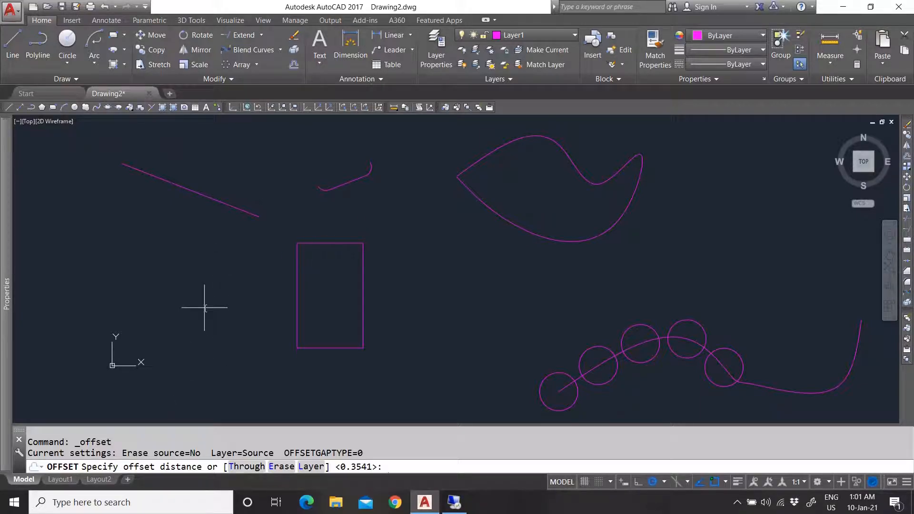
pyautogui.press('Return')
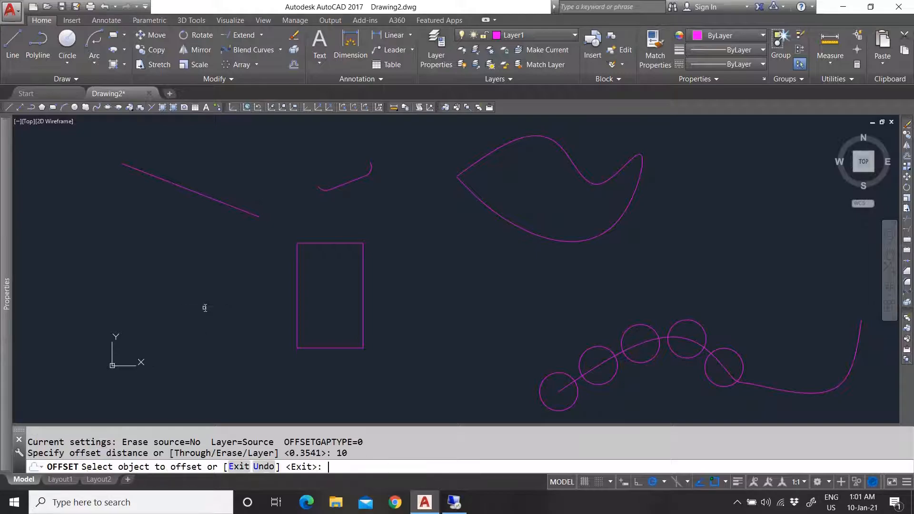
pyautogui.click(218, 206)
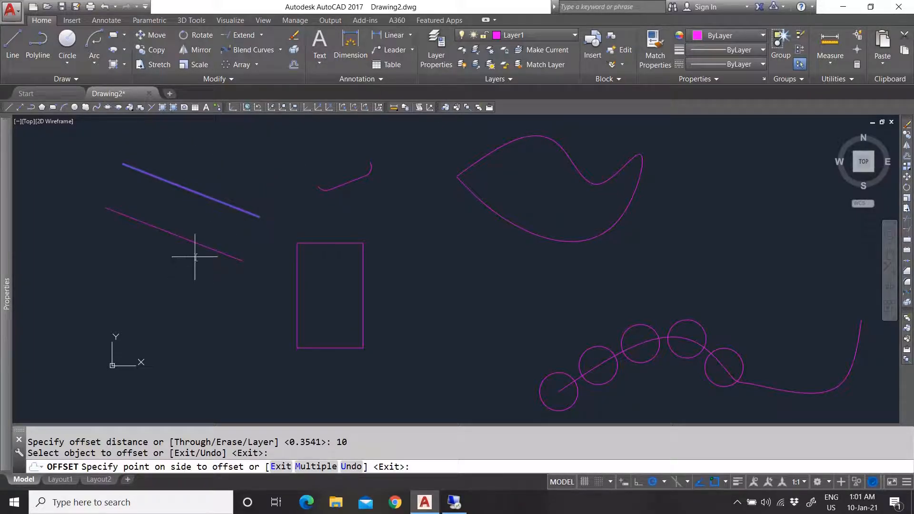
pyautogui.click(187, 288)
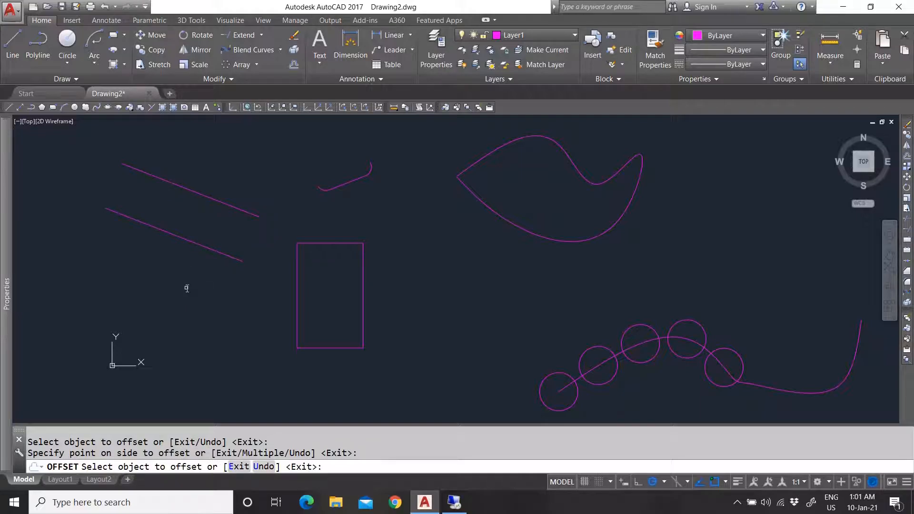
# - Offset the lowest slanted line downward twice more at a distance of 10 and end the command
pyautogui.click(198, 244)
pyautogui.click(190, 285)
pyautogui.click(188, 292)
pyautogui.click(181, 329)
pyautogui.press('Escape')
# - Erase the two lowest offset lines
pyautogui.click(177, 348)
pyautogui.click(126, 260)
pyautogui.press('Delete')
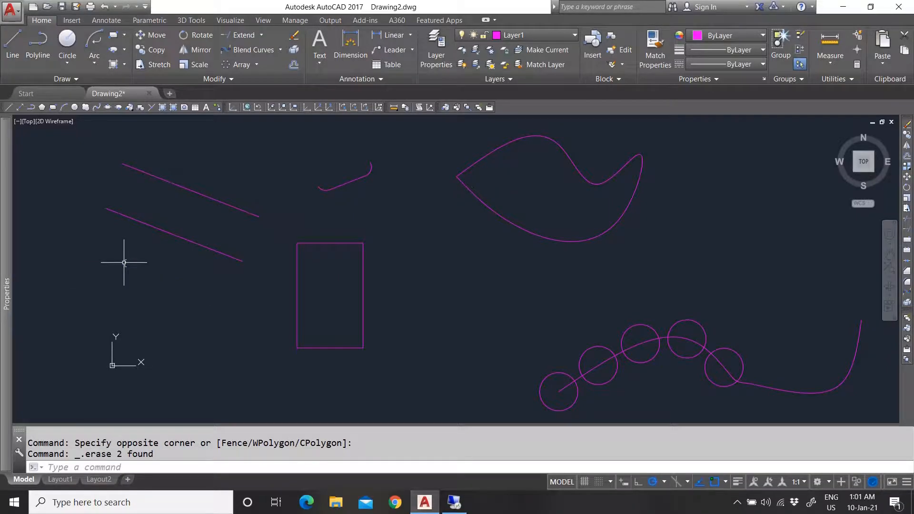
# - Offset the original slanted line downward by a distance of about 6.3, defined by picking two points
pyautogui.click(294, 64)
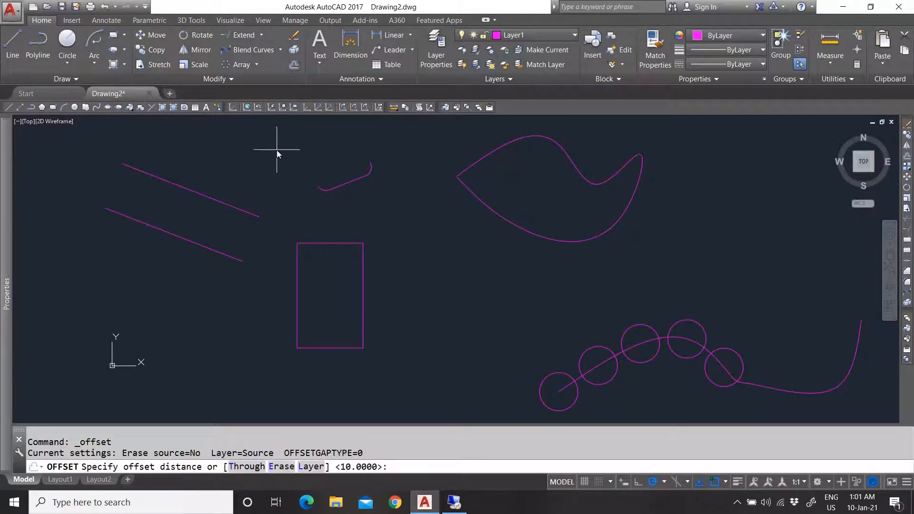
pyautogui.click(259, 217)
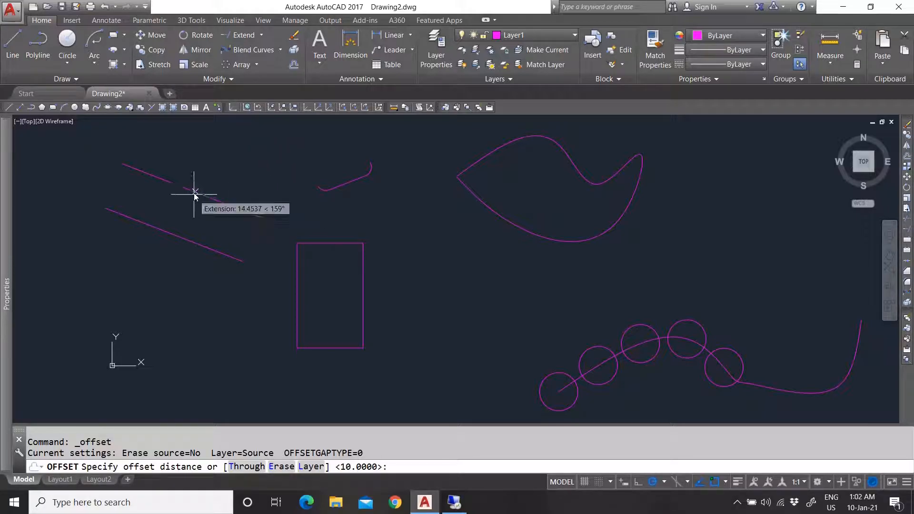
pyautogui.click(193, 190)
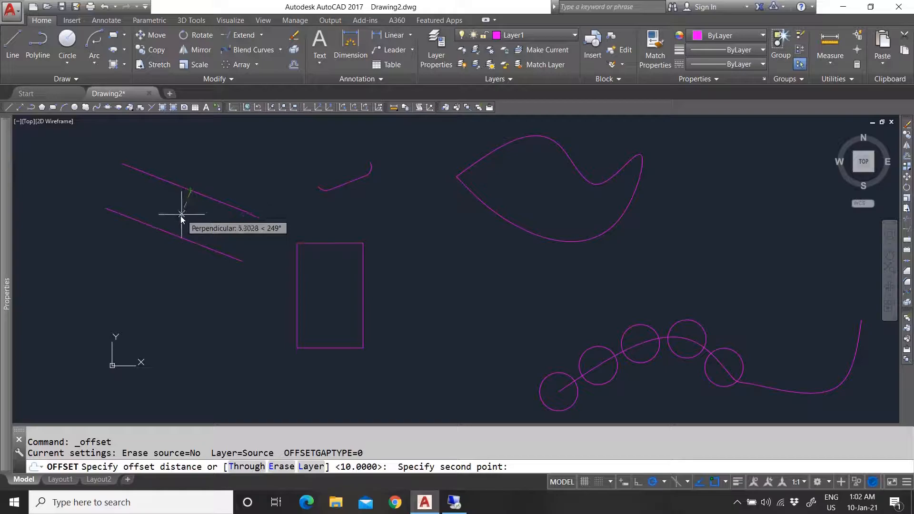
pyautogui.click(179, 218)
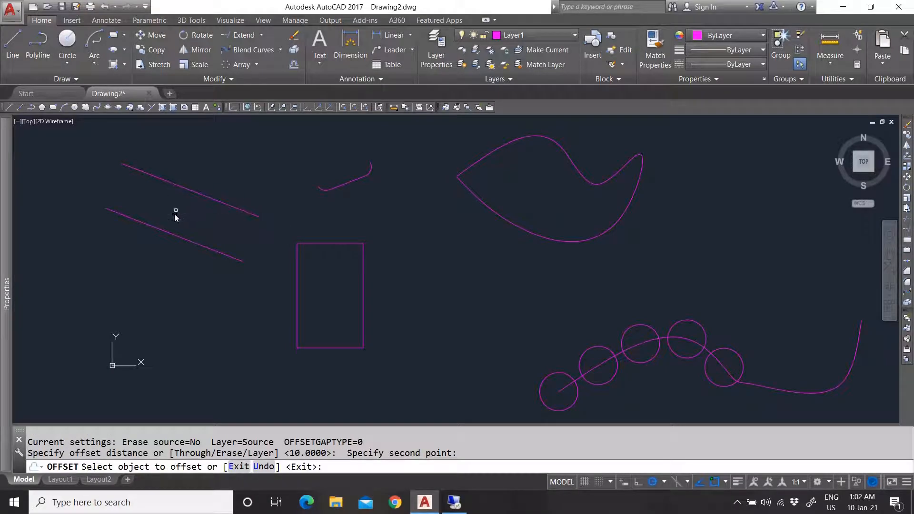
pyautogui.click(189, 190)
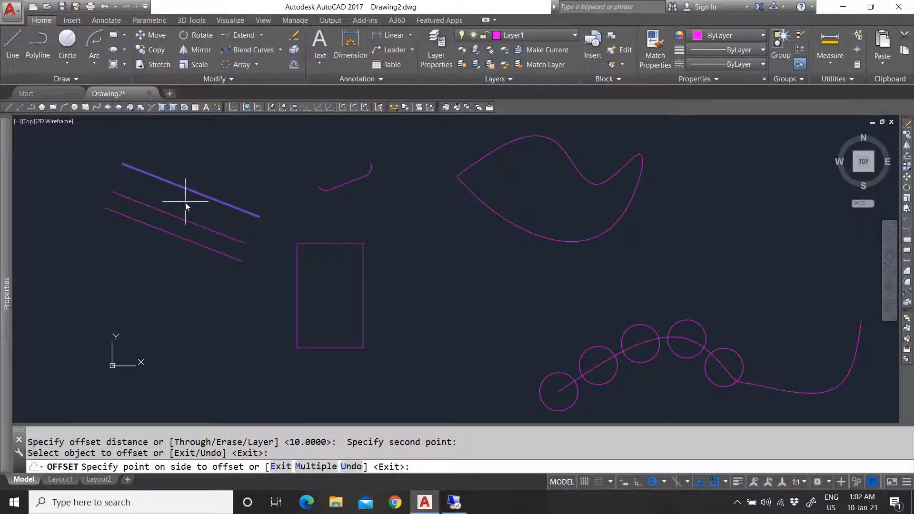
pyautogui.click(185, 213)
pyautogui.press('Escape')
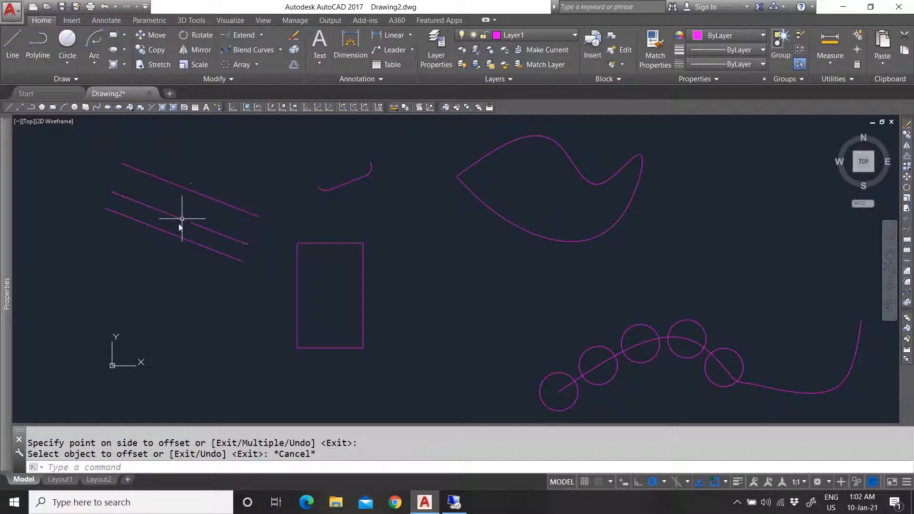
# - Erase both offset copies below the original slanted line
pyautogui.click(192, 205)
pyautogui.click(158, 260)
pyautogui.press('Delete')
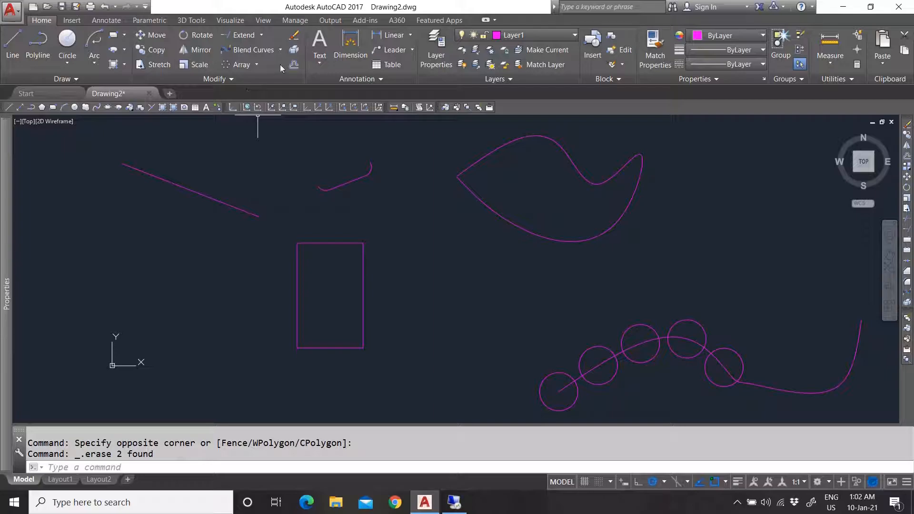
# - Offset with the Through option to place three parallel copies below the original slanted line through picked points
pyautogui.click(295, 65)
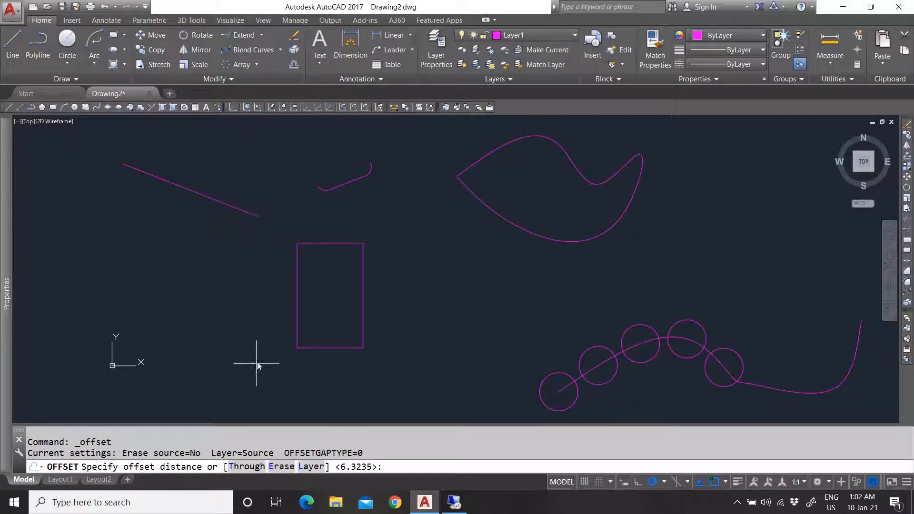
pyautogui.click(247, 466)
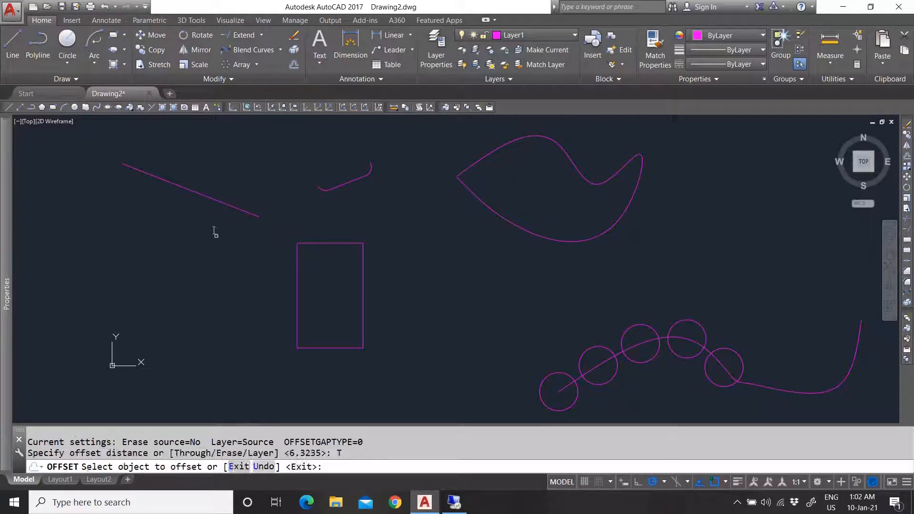
pyautogui.click(195, 192)
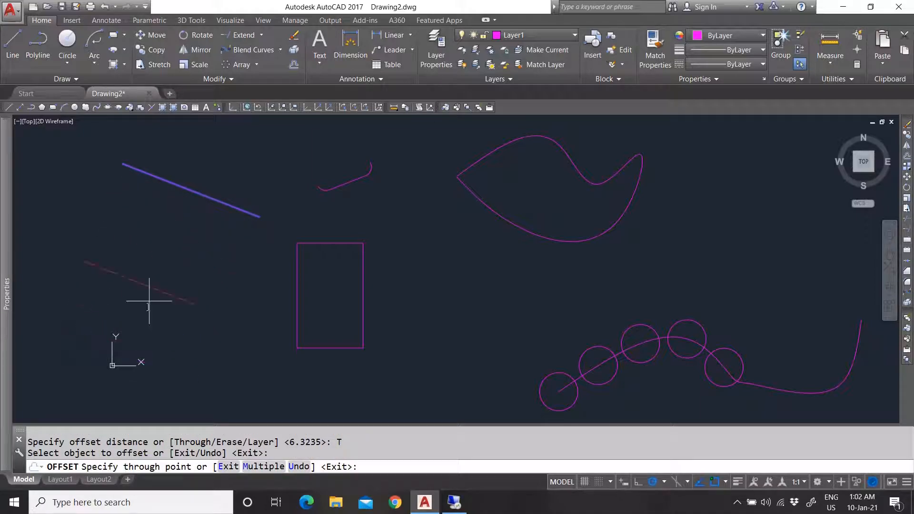
pyautogui.click(153, 282)
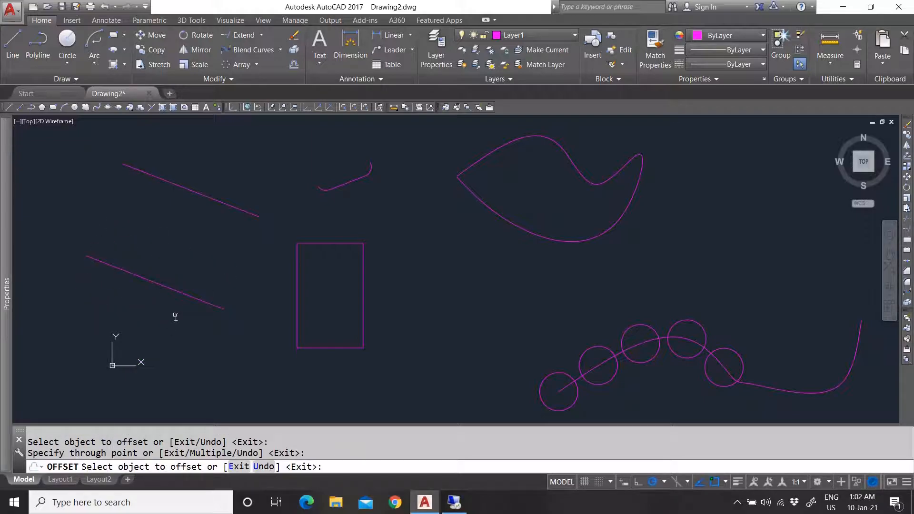
pyautogui.click(166, 290)
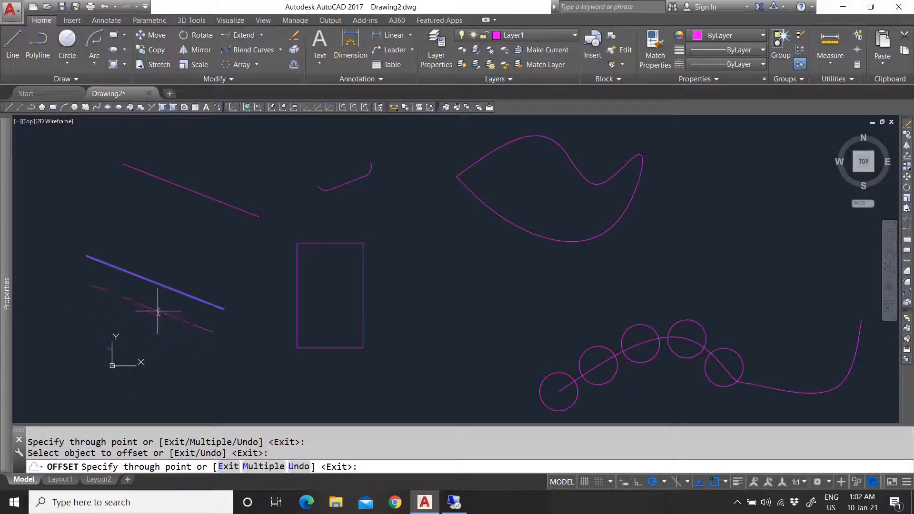
pyautogui.click(181, 246)
pyautogui.click(198, 193)
pyautogui.click(204, 228)
pyautogui.press('Escape')
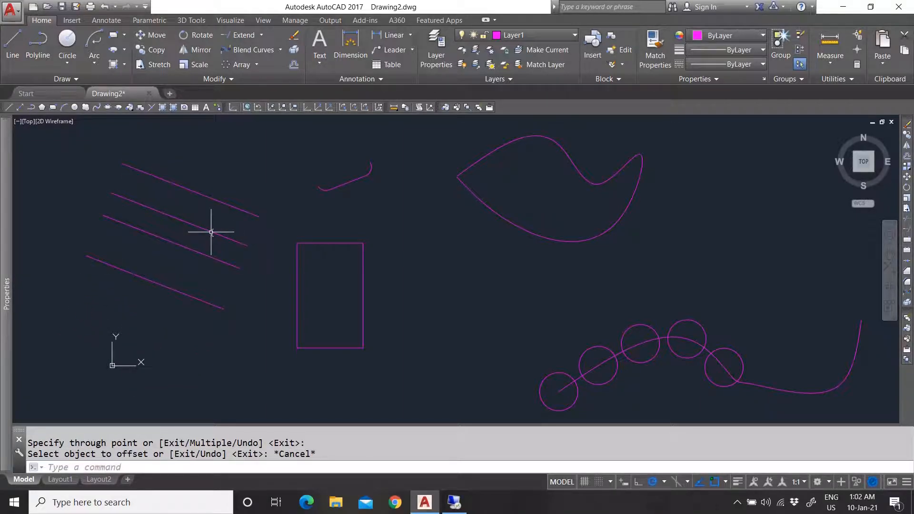
# - Offset the uppermost slanted line downward by 10 with the source object set to be erased
pyautogui.press('Return')
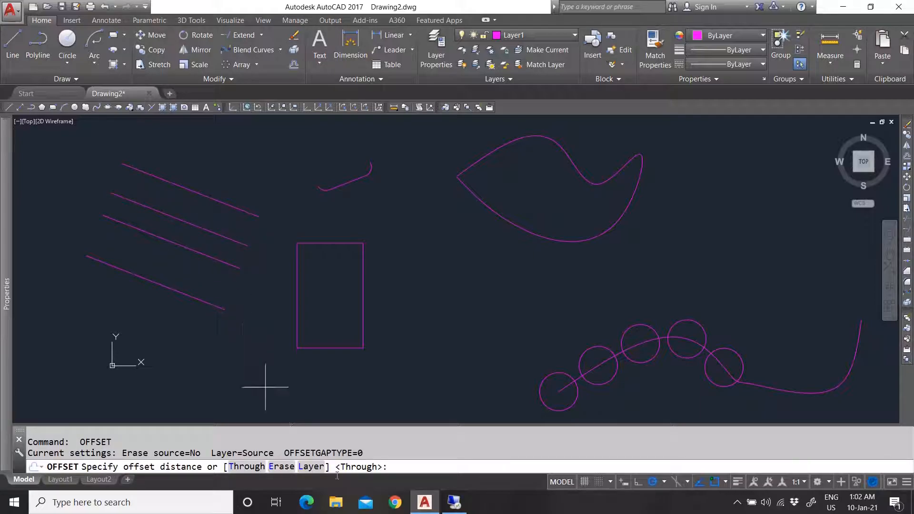
pyautogui.click(281, 467)
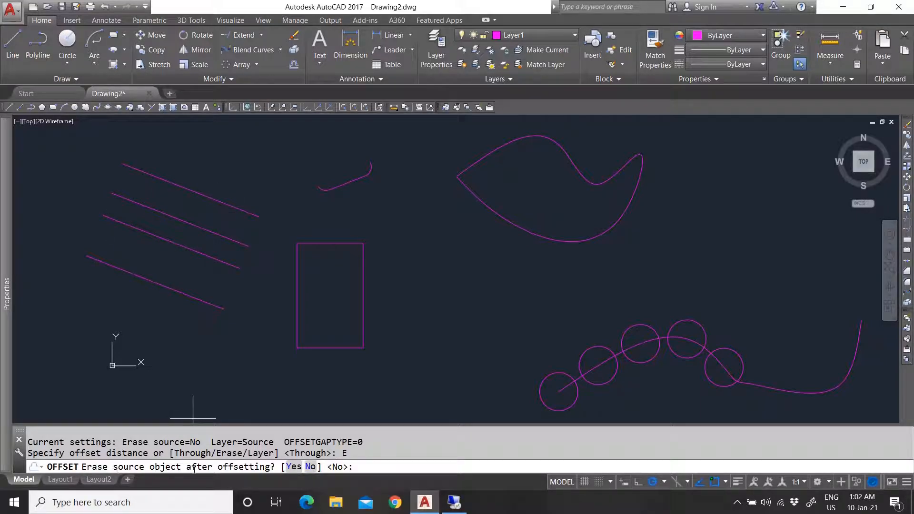
pyautogui.click(294, 467)
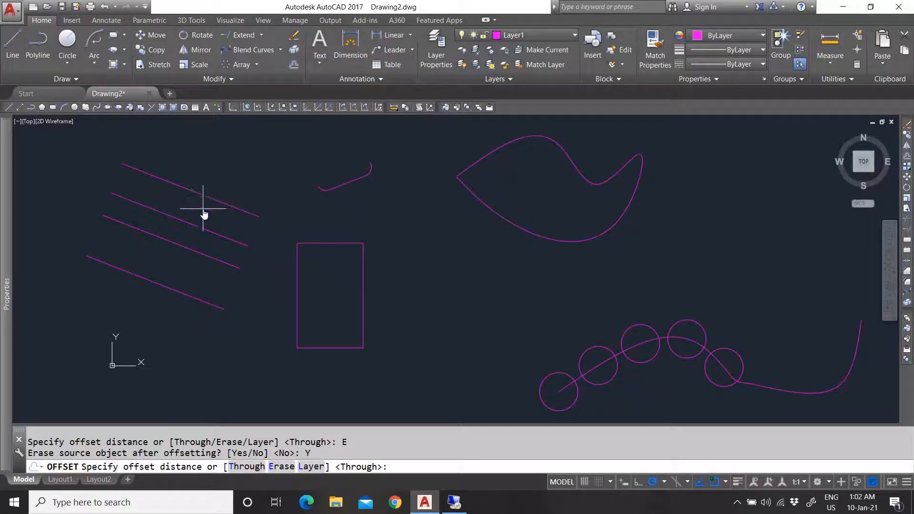
pyautogui.write('10')
pyautogui.press('Return')
pyautogui.click(187, 190)
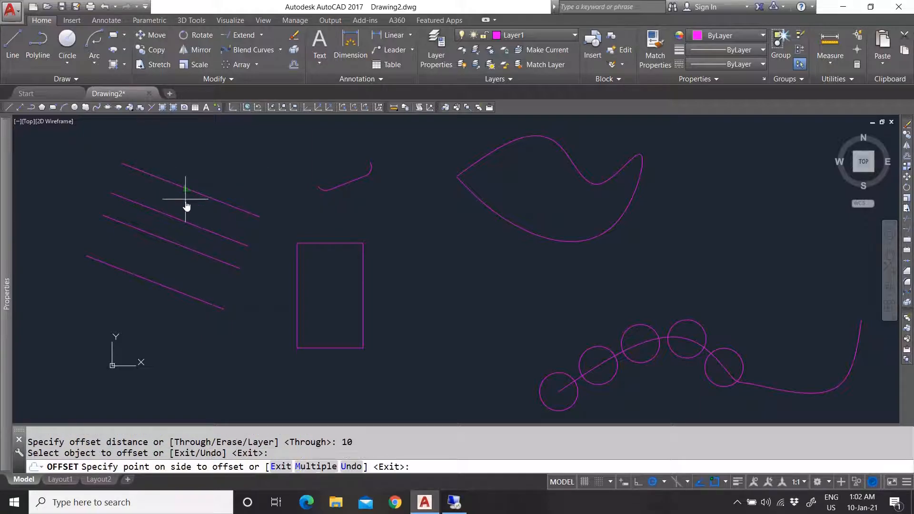
pyautogui.click(161, 272)
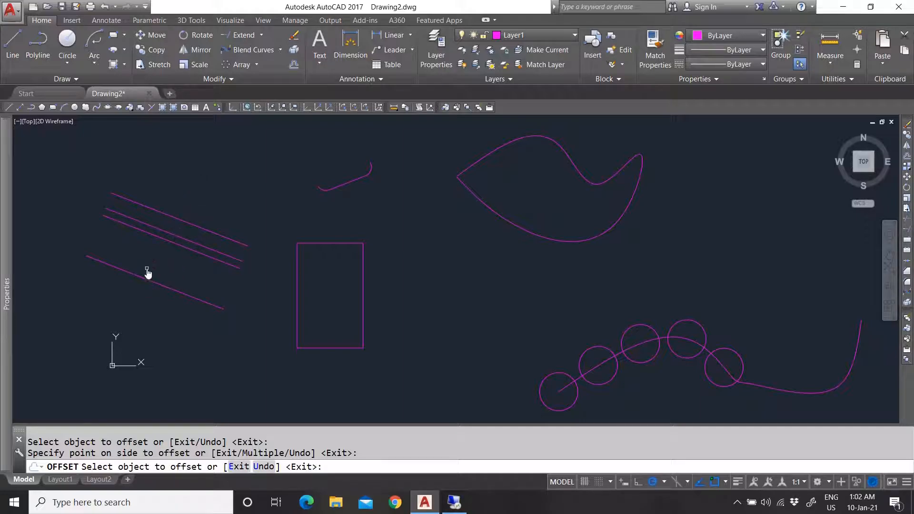
pyautogui.press('Escape')
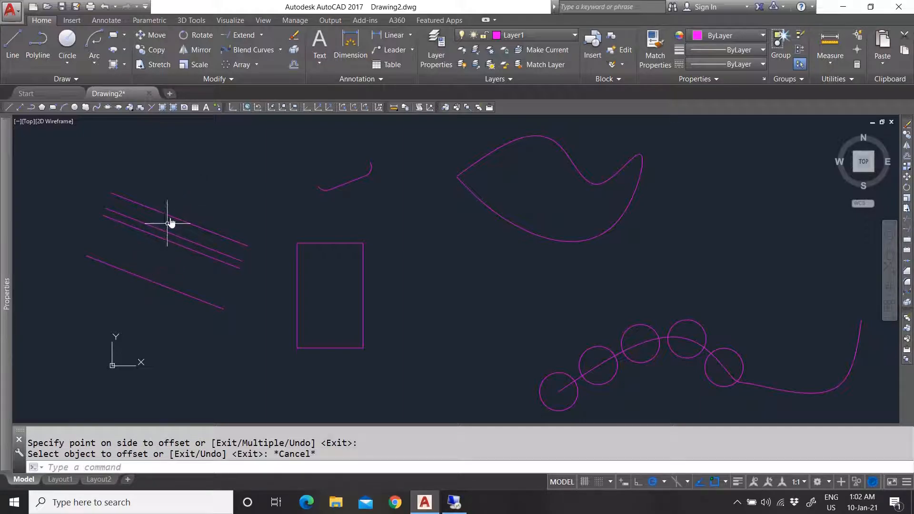
# - Set Offset to keep the source object and to use the Current layer option for offset objects
pyautogui.press('Return')
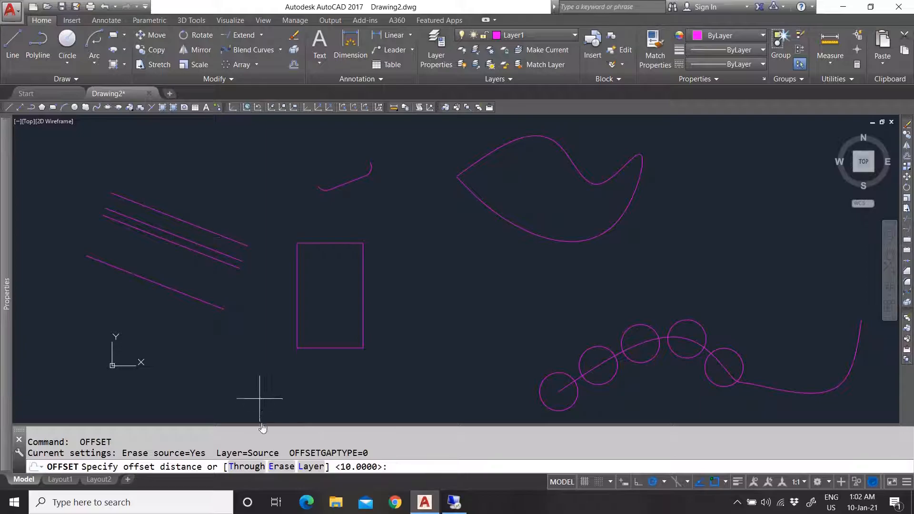
pyautogui.click(280, 467)
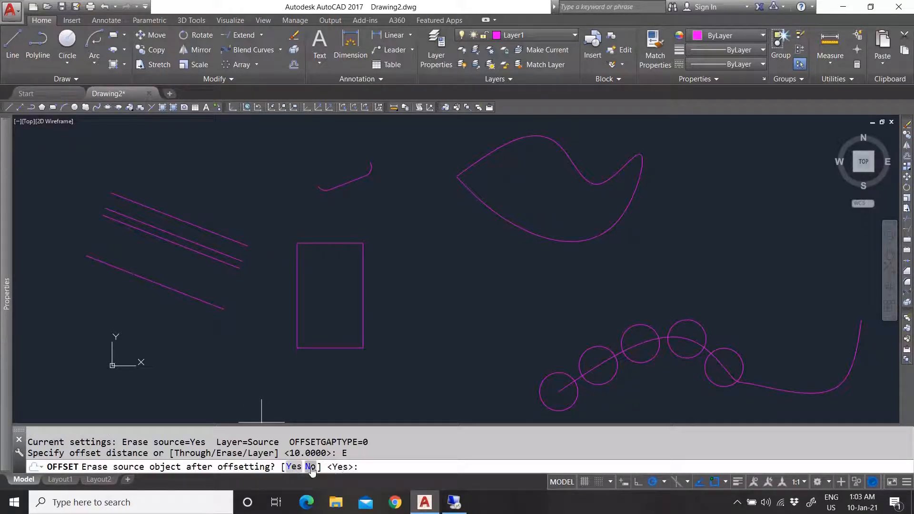
pyautogui.click(310, 467)
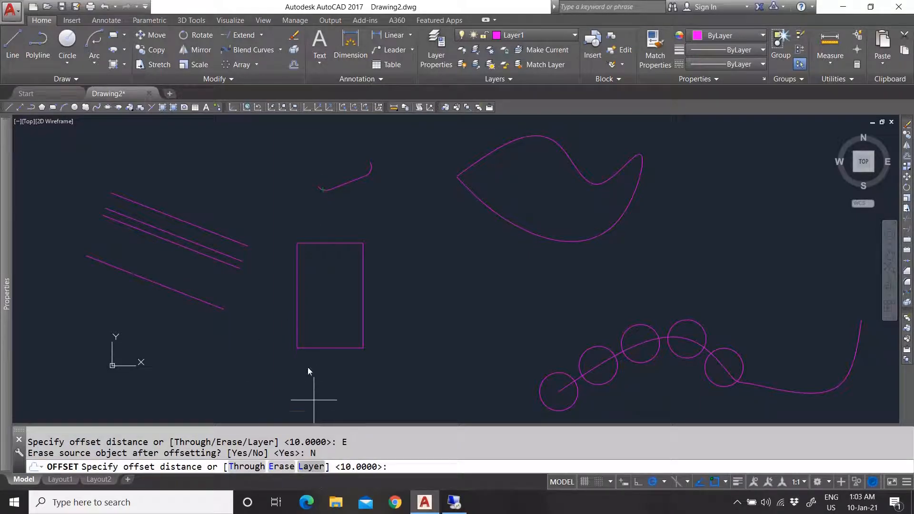
pyautogui.write('L')
pyautogui.press('Return')
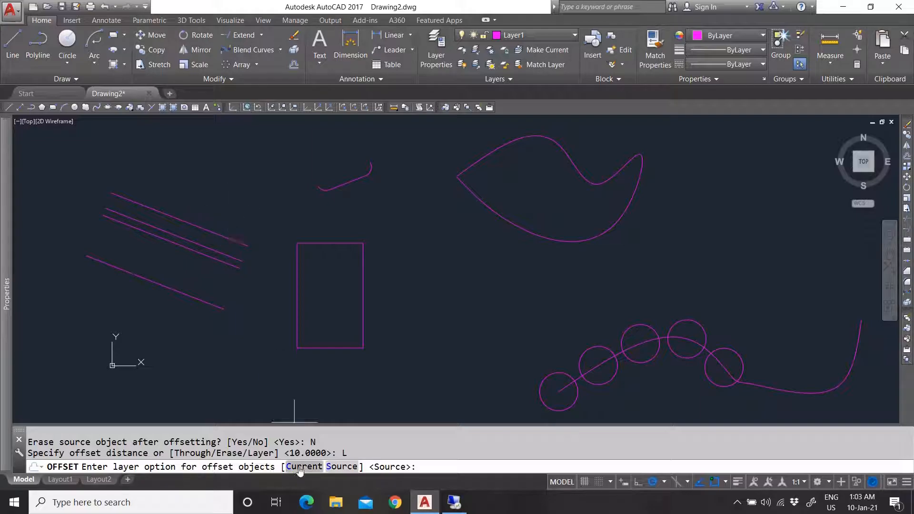
pyautogui.write('C')
pyautogui.press('Return')
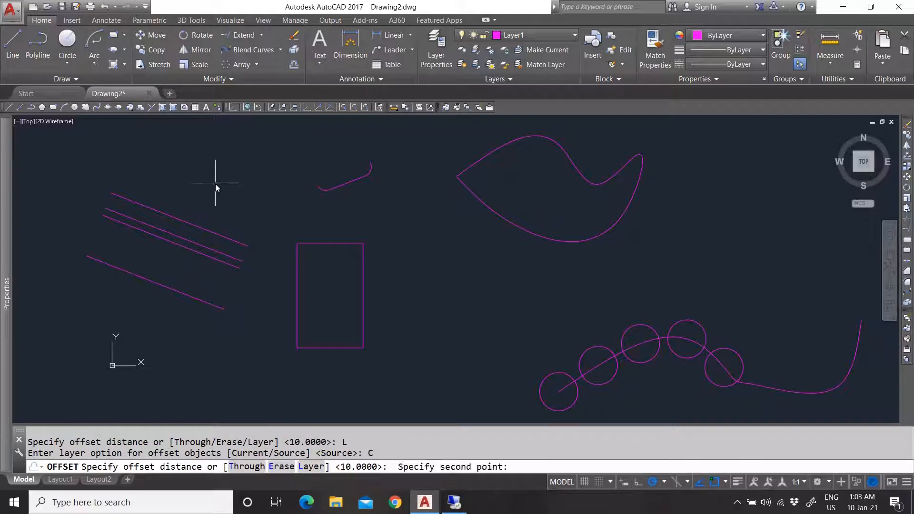
# - Offset the uppermost slanted line downward by a distance picked between two points, leaving one parallel copy
pyautogui.click(205, 208)
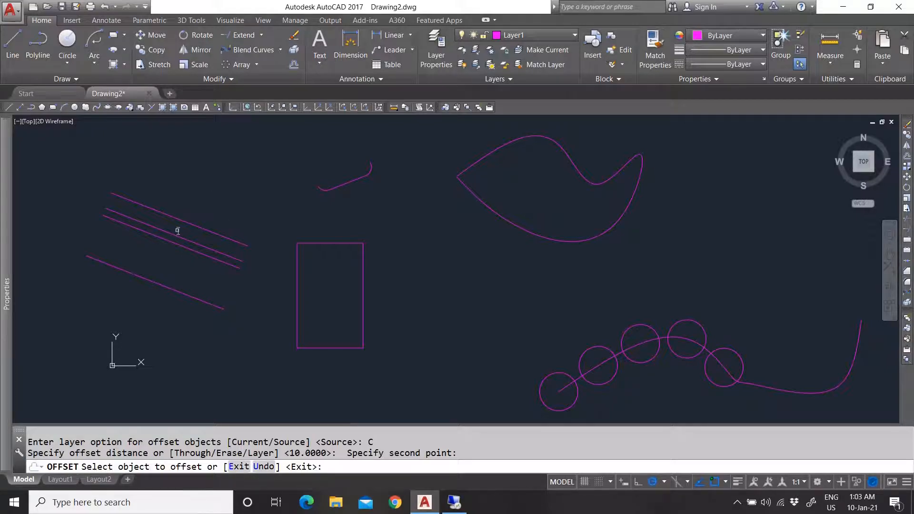
pyautogui.click(191, 223)
pyautogui.click(163, 286)
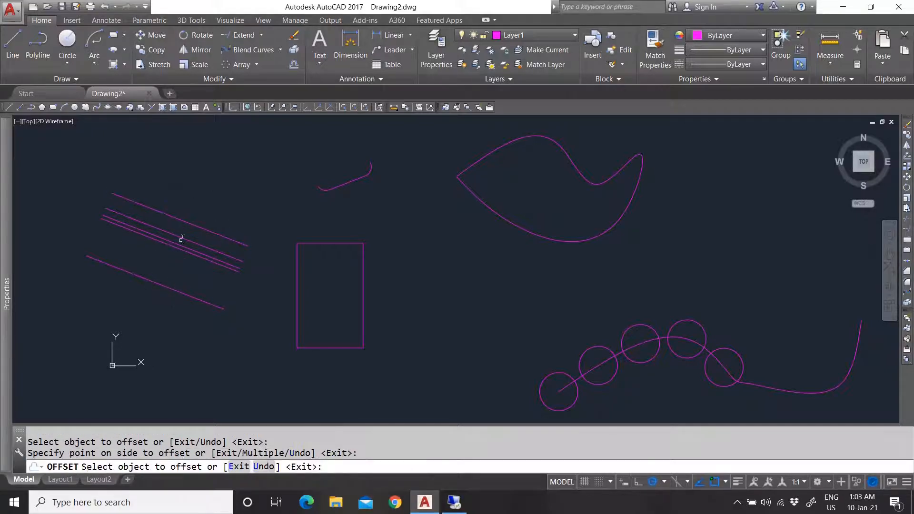
pyautogui.press('Escape')
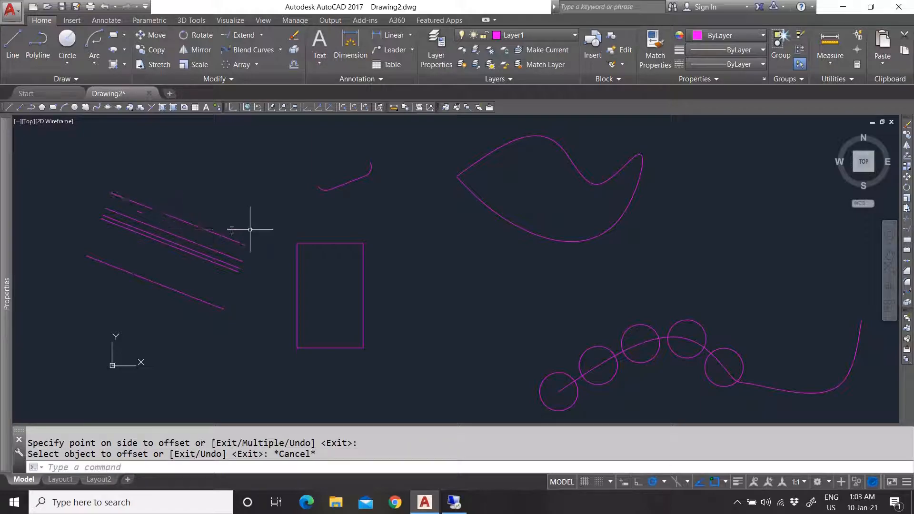
pyautogui.scroll(-6, 325, 338)
pyautogui.scroll(6, 325, 338)
pyautogui.press('Escape')
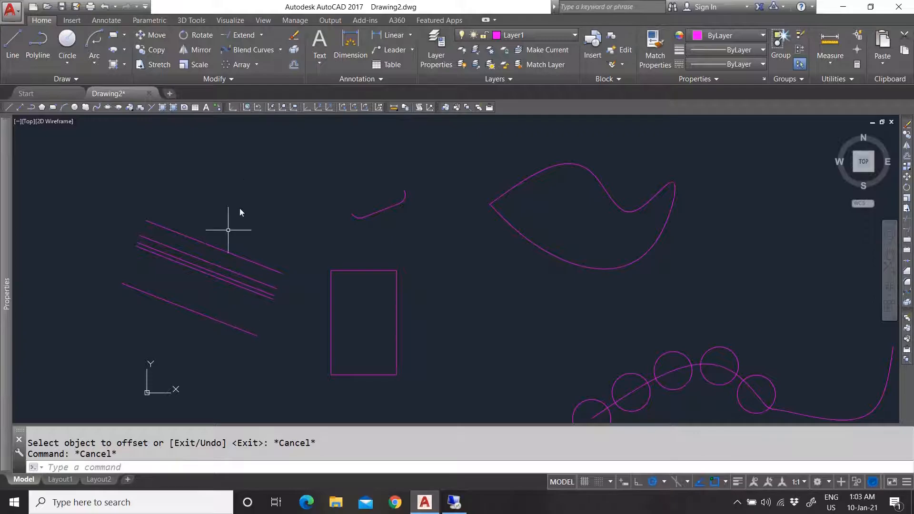
# - Try Set to ByLayer on the uppermost slanted line, and inspect the line's properties
pyautogui.click(227, 78)
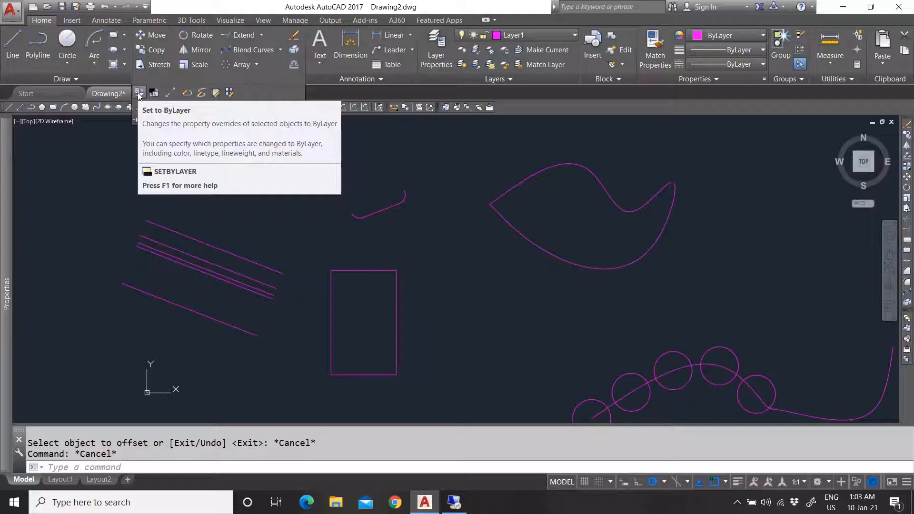
pyautogui.press('Escape')
pyautogui.click(257, 263)
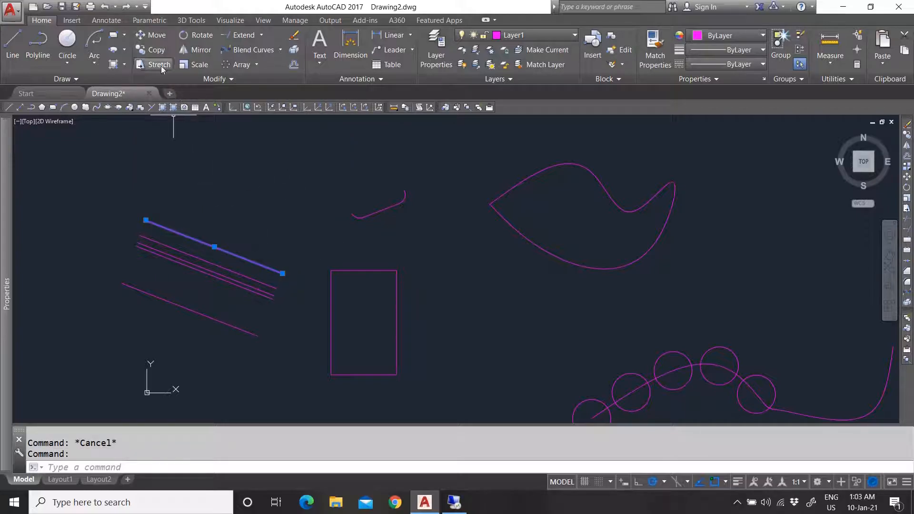
pyautogui.click(213, 79)
pyautogui.click(139, 92)
pyautogui.press('Escape')
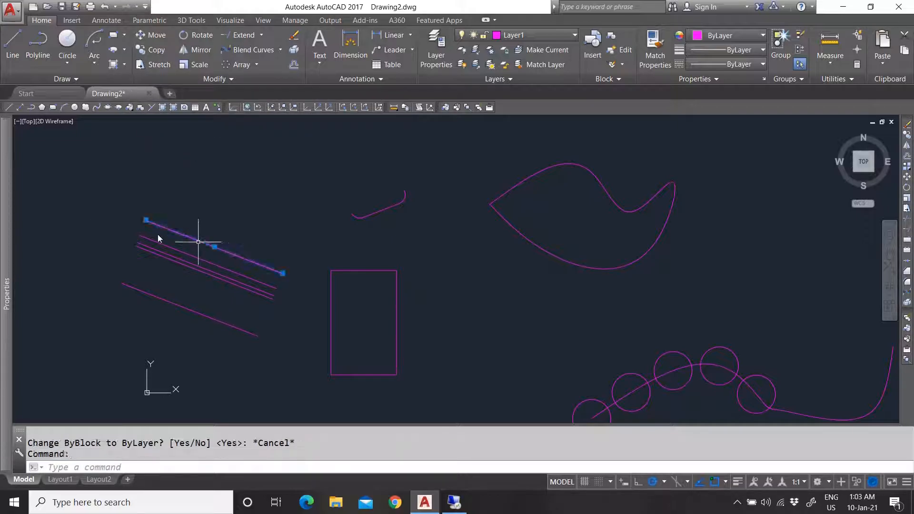
pyautogui.moveTo(7, 216)
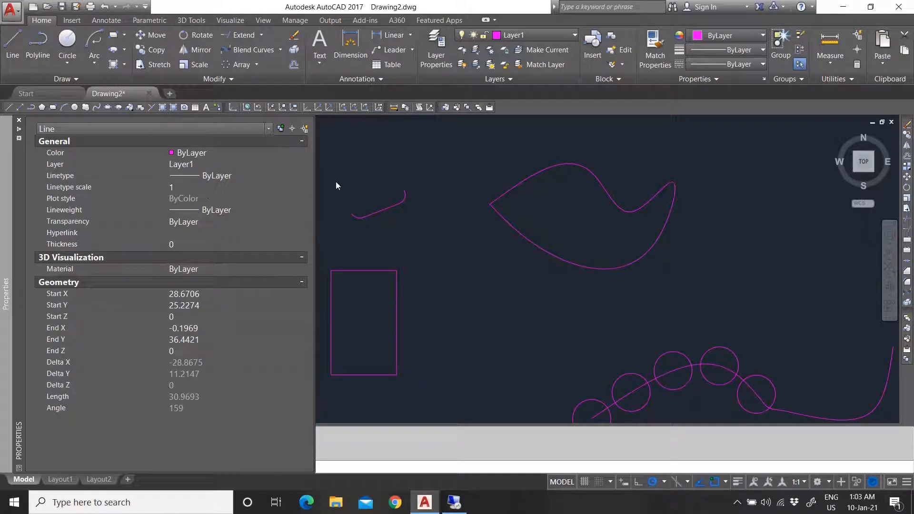
pyautogui.press('Escape')
# - Try to run Change Space on the uppermost slanted line while in model space
pyautogui.click(217, 79)
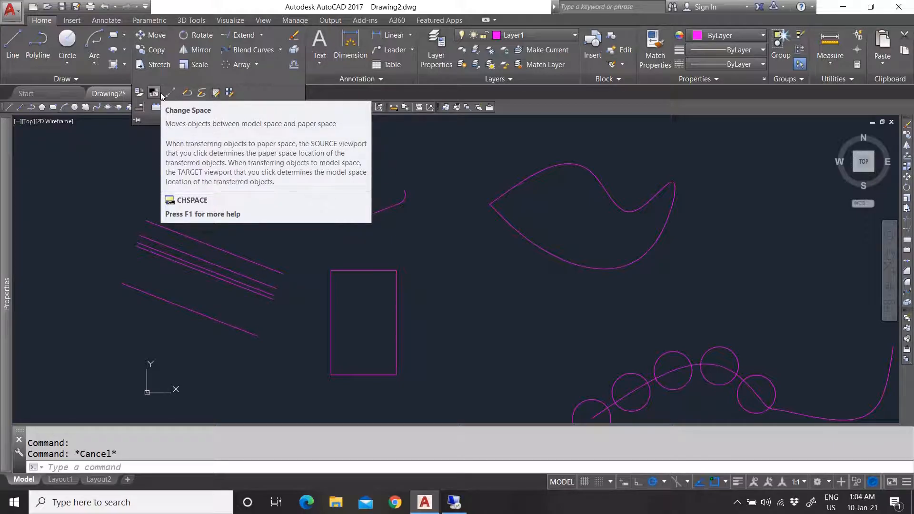
pyautogui.press('Escape')
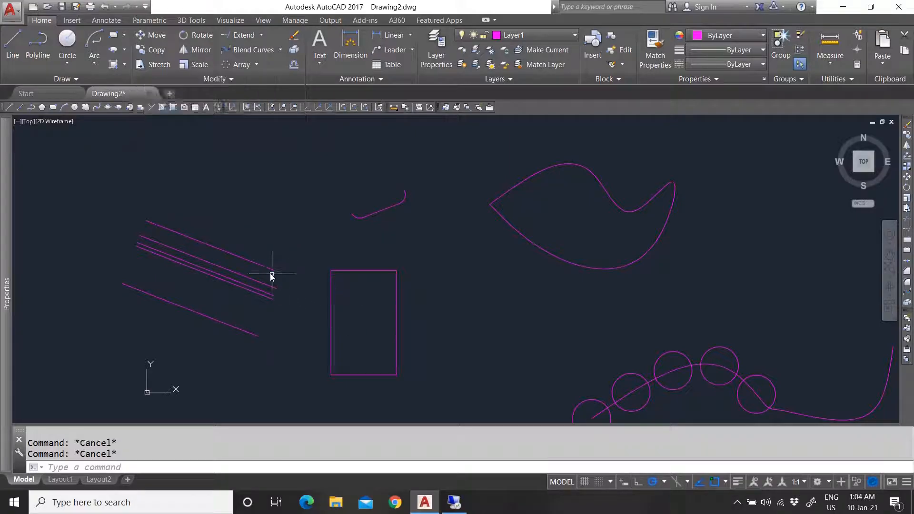
pyautogui.click(248, 255)
pyautogui.click(239, 261)
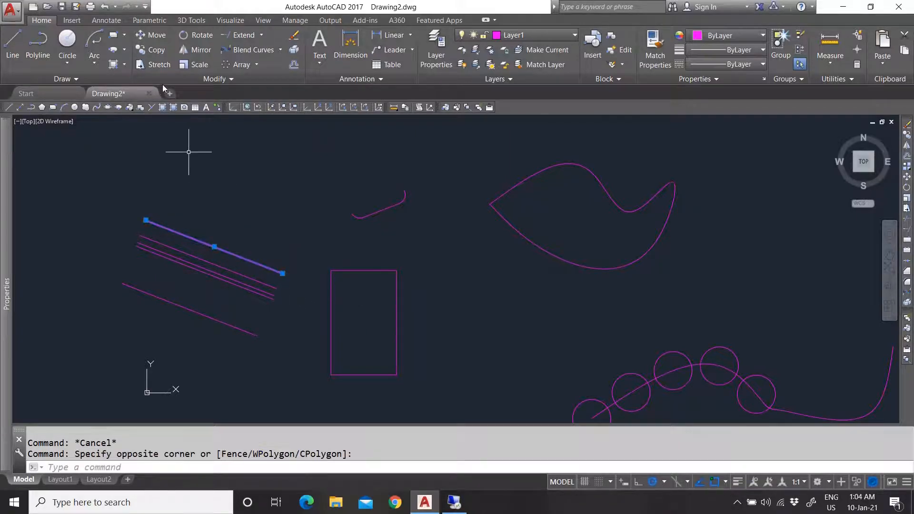
pyautogui.click(206, 80)
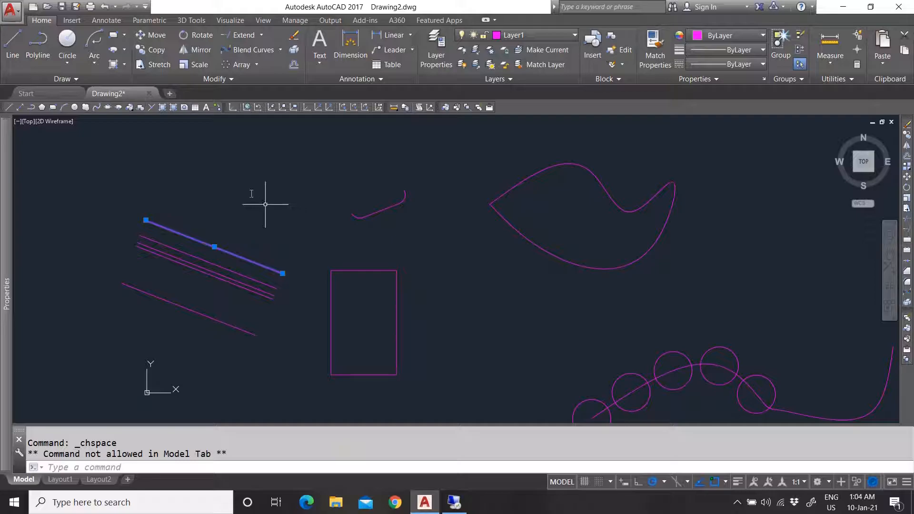
pyautogui.press('Escape')
# - Switch to Layout1 and activate its viewport for model space editing
pyautogui.click(182, 76)
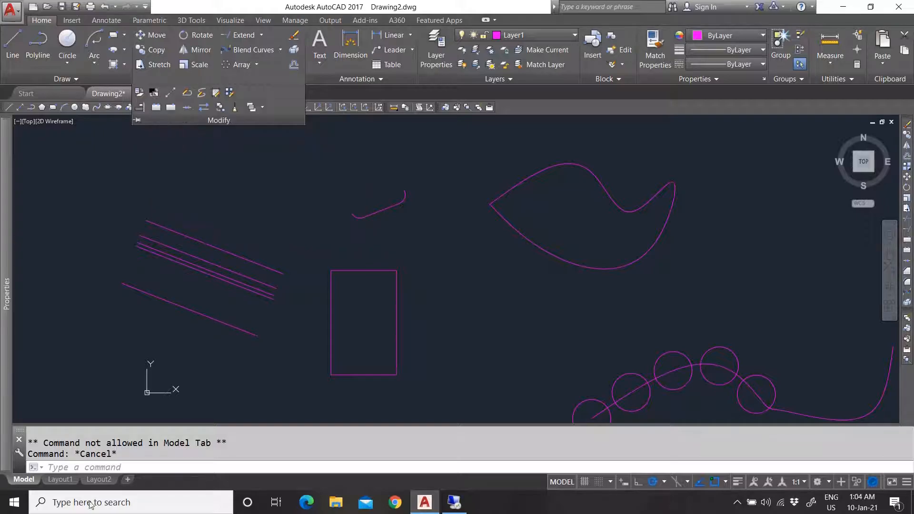
pyautogui.press('Escape')
pyautogui.hotkey('ctrl', 'pagedown')
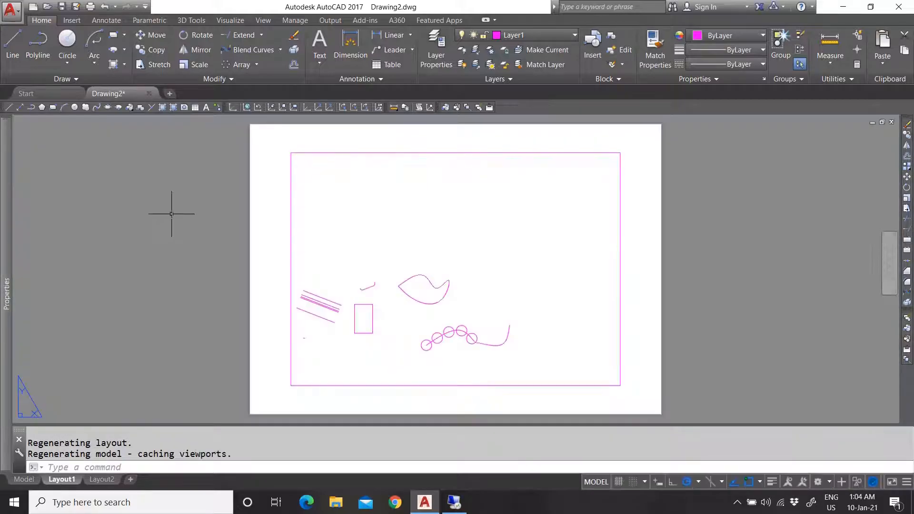
pyautogui.scroll(-2, 267, 300)
pyautogui.scroll(2, 315, 312)
pyautogui.doubleClick(229, 281)
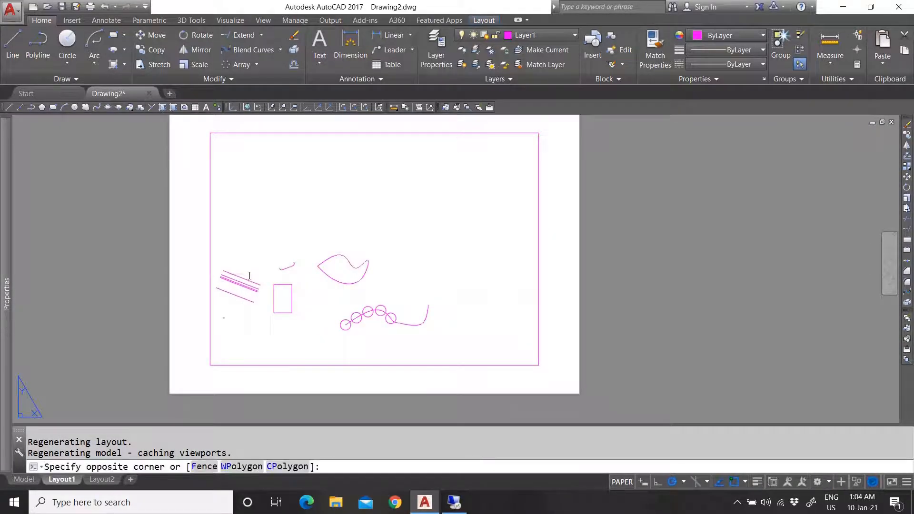
# - Transfer the uppermost slanted line from the viewport to paper space with Change Space, and check that it can be selected there
pyautogui.click(235, 275)
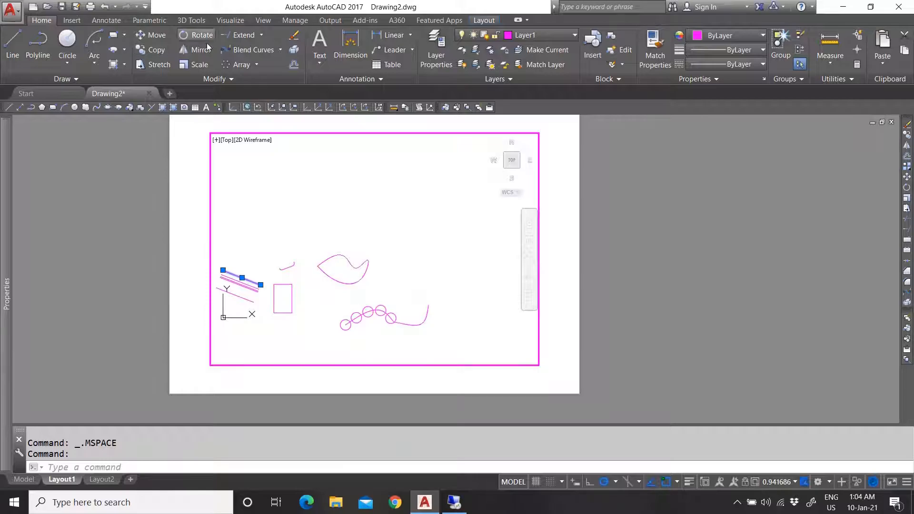
pyautogui.click(212, 79)
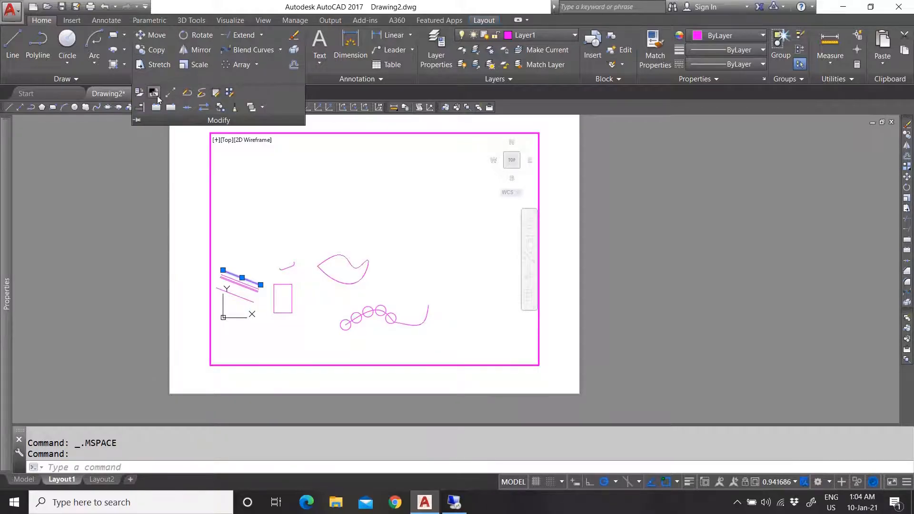
pyautogui.doubleClick(197, 249)
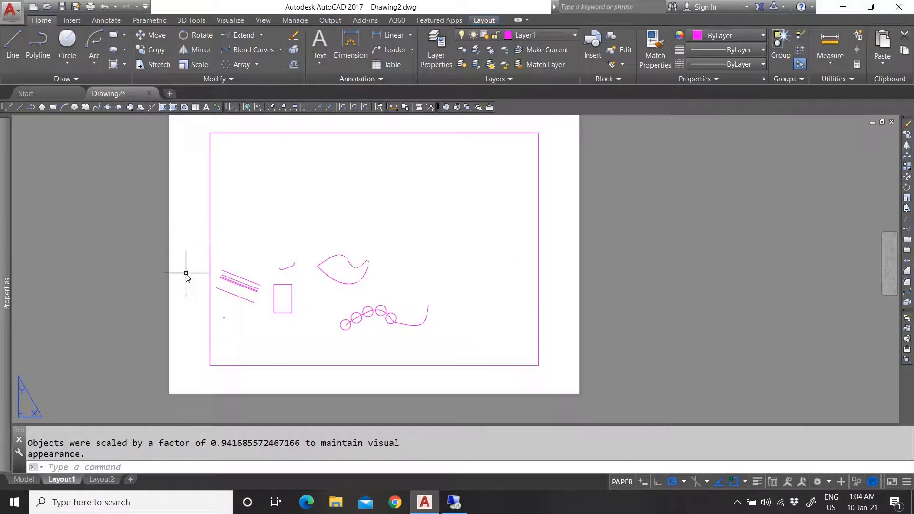
pyautogui.click(235, 276)
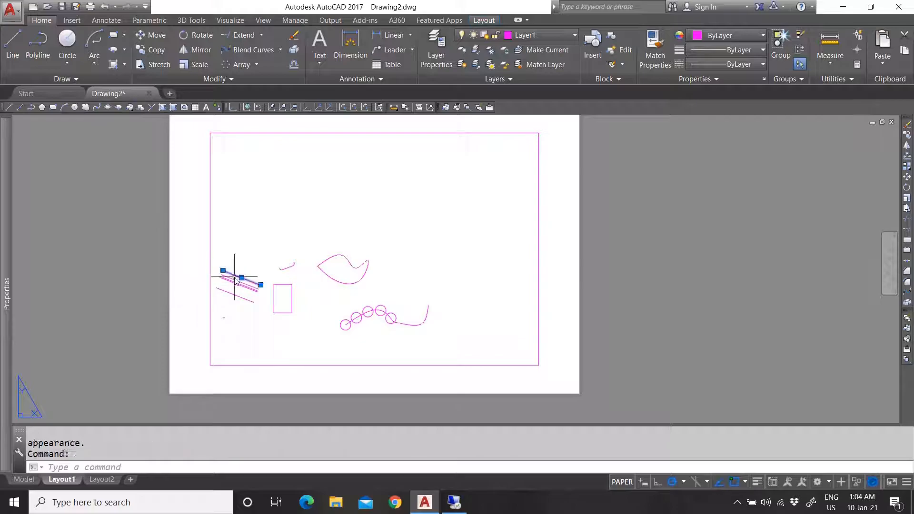
pyautogui.press('Escape')
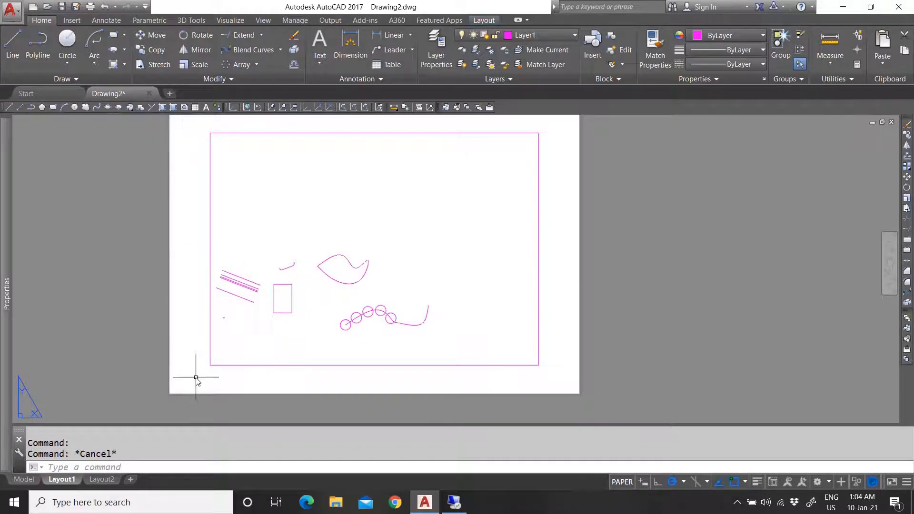
# - Select the Layout1 viewport border, and return to model space to examine the remaining slanted lines
pyautogui.click(538, 219)
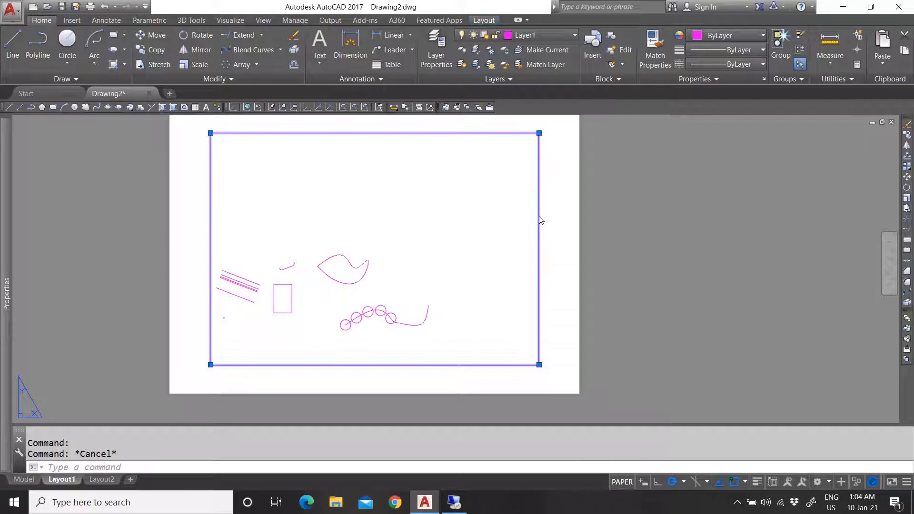
pyautogui.press('Escape')
pyautogui.click(24, 479)
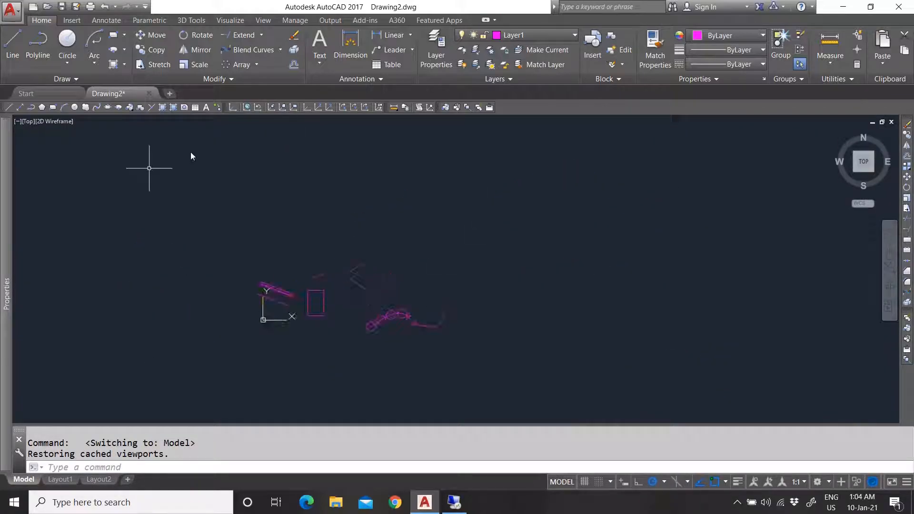
pyautogui.scroll(2, 366, 305)
pyautogui.scroll(2, 367, 305)
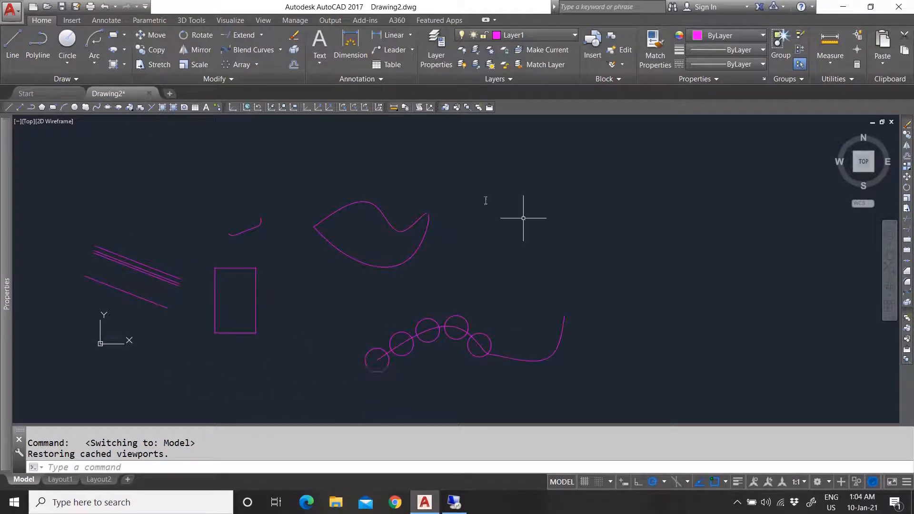
# - Stretch the Layout1 viewport's upper-right corner inward past the shapes and back out to enclose all of them
pyautogui.click(61, 479)
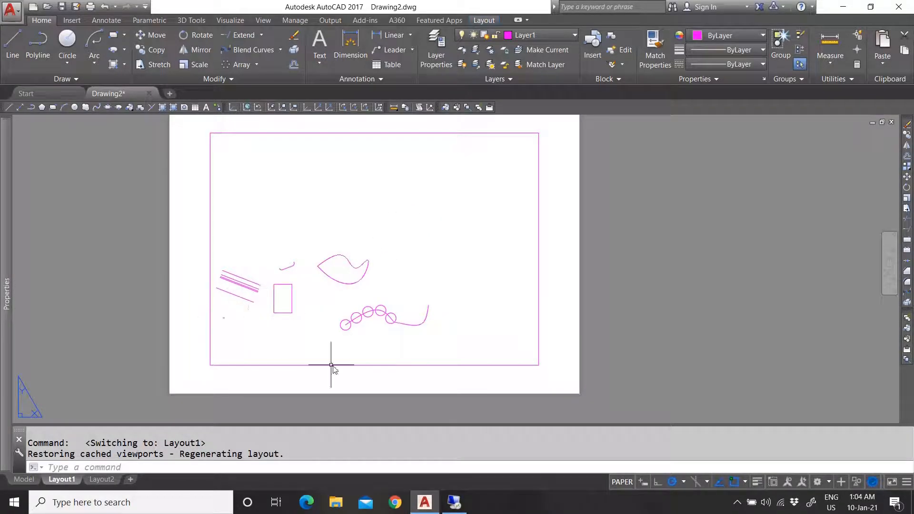
pyautogui.click(347, 367)
pyautogui.click(564, 174)
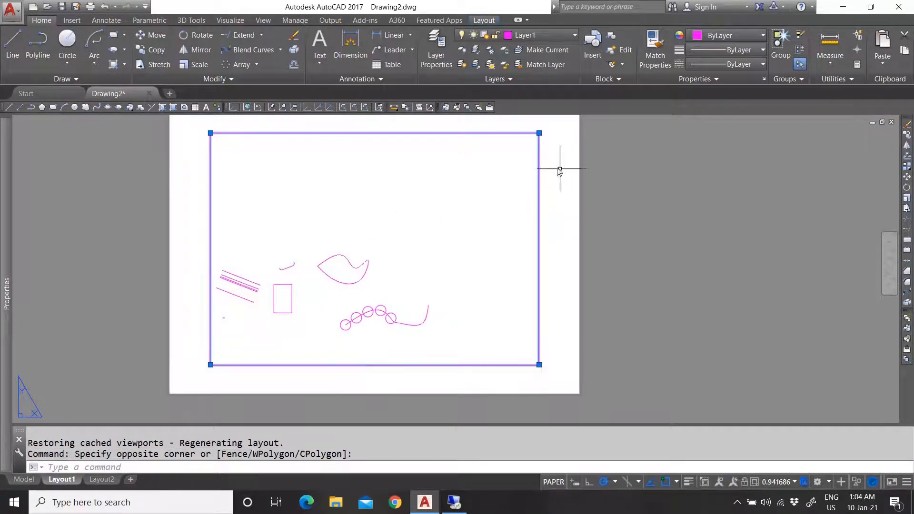
pyautogui.click(539, 134)
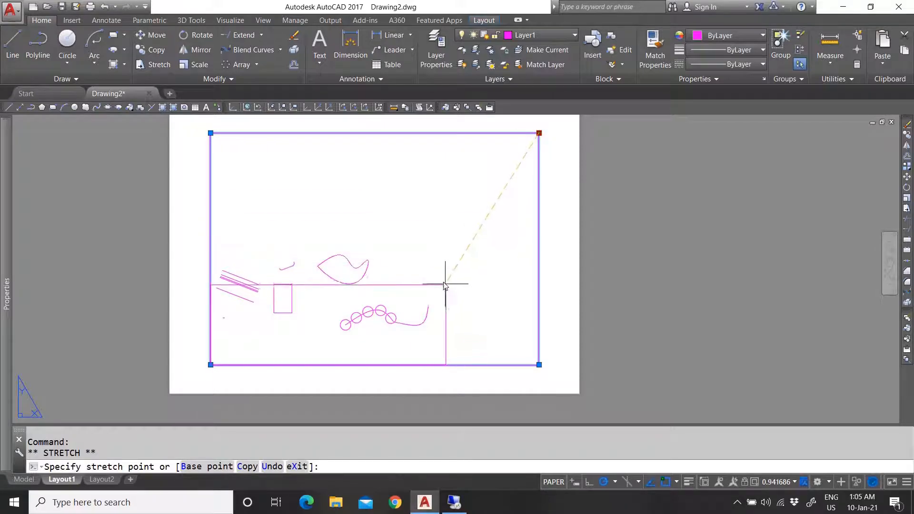
pyautogui.click(443, 281)
pyautogui.click(443, 282)
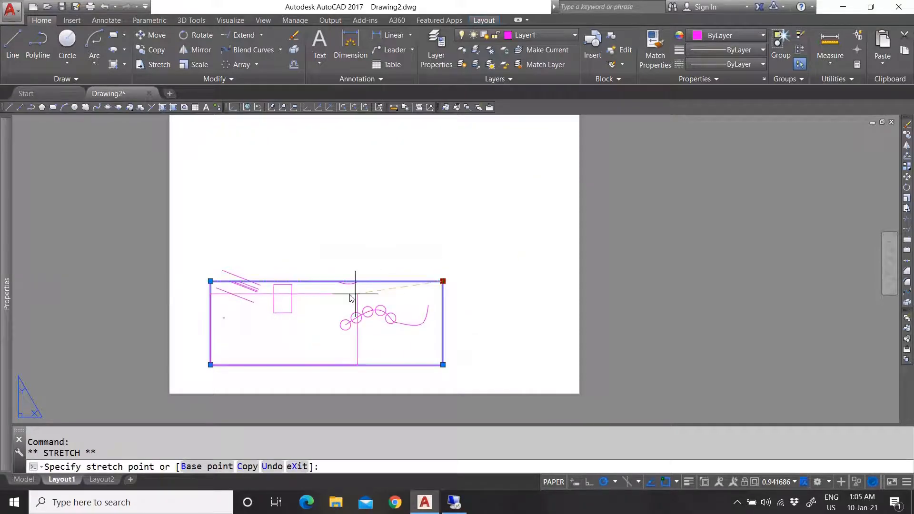
pyautogui.click(310, 289)
pyautogui.click(528, 162)
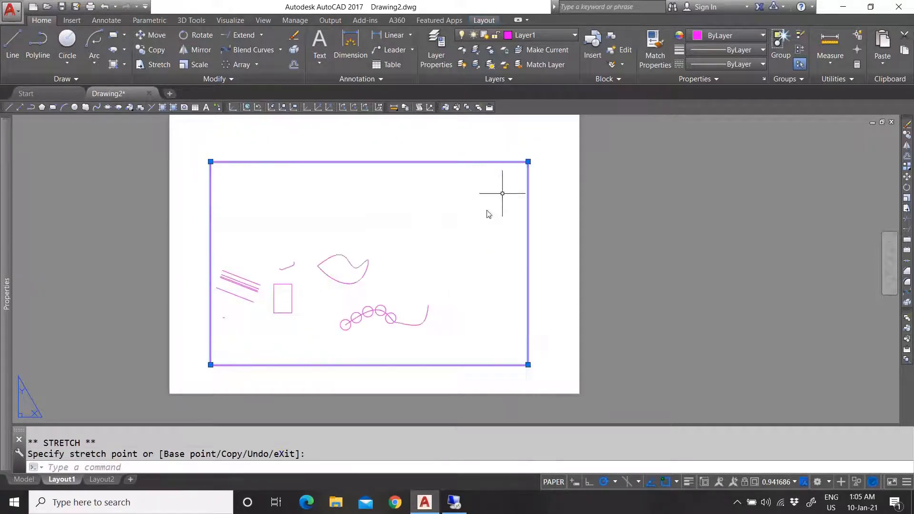
# - Stretch the viewport's lower-left corner inward past the slanted lines and back to about its starting point
pyautogui.click(210, 365)
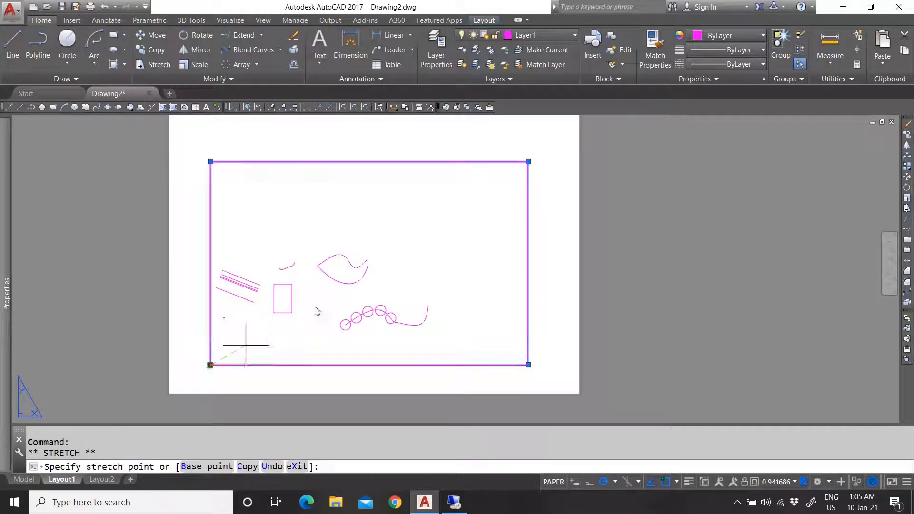
pyautogui.click(299, 332)
pyautogui.click(299, 331)
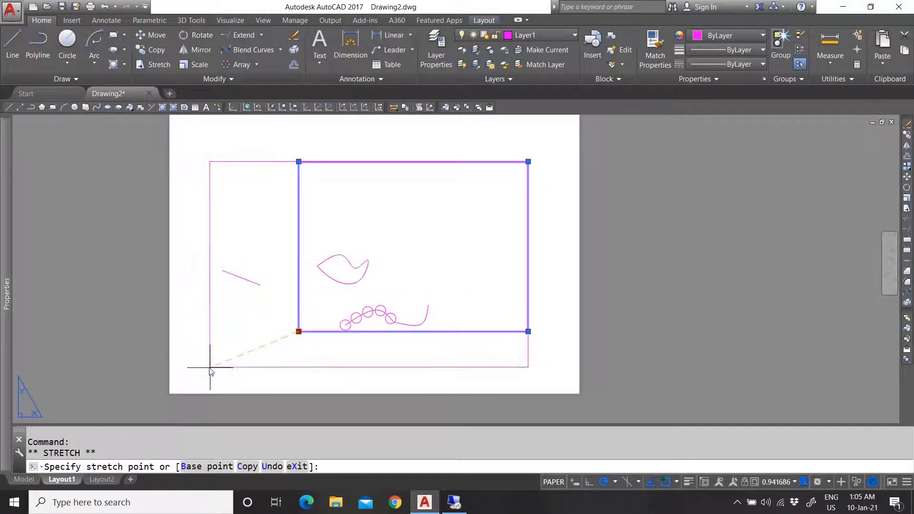
pyautogui.click(210, 367)
pyautogui.press('Escape')
# - Activate the Layout1 viewport and switch back to paper space
pyautogui.scroll(2, 221, 308)
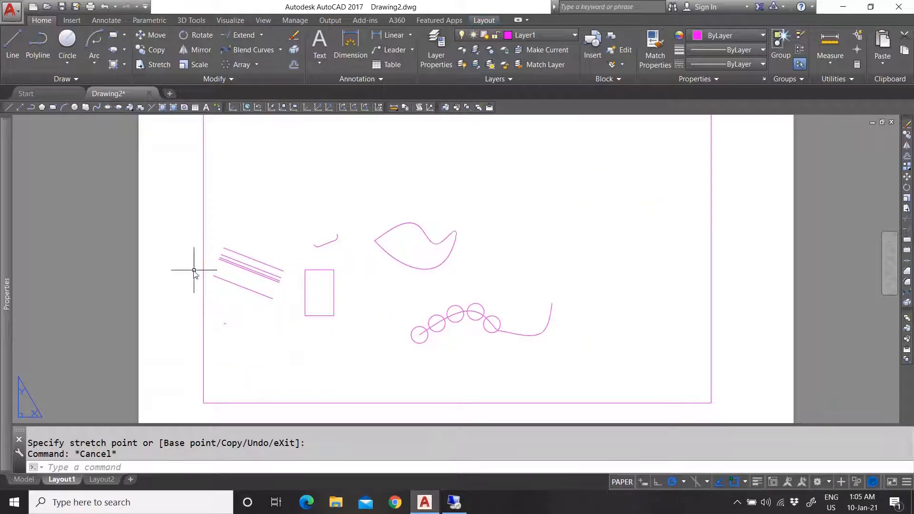
pyautogui.doubleClick(254, 226)
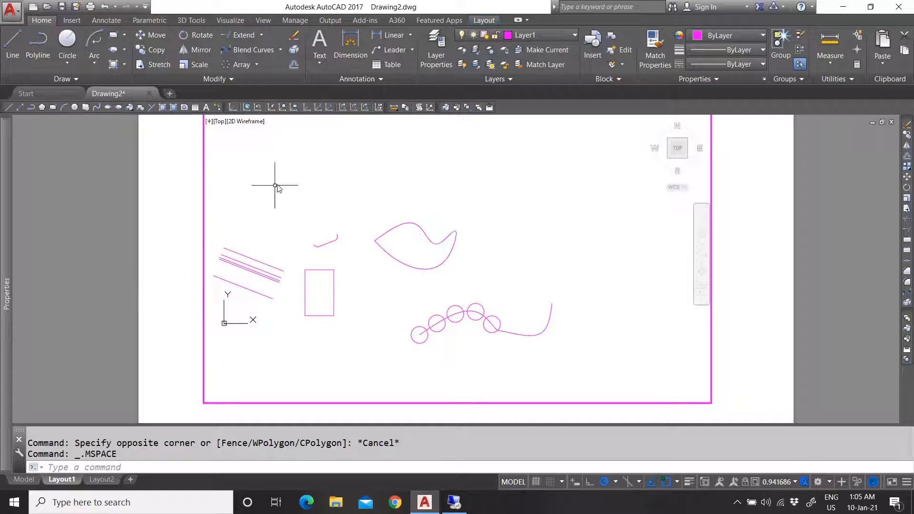
pyautogui.doubleClick(186, 295)
pyautogui.doubleClick(185, 295)
# - Erase the uppermost slanted line from paper space and activate the Layout1 viewport
pyautogui.click(256, 255)
pyautogui.click(253, 263)
pyautogui.scroll(-6, 253, 262)
pyautogui.scroll(4, 276, 265)
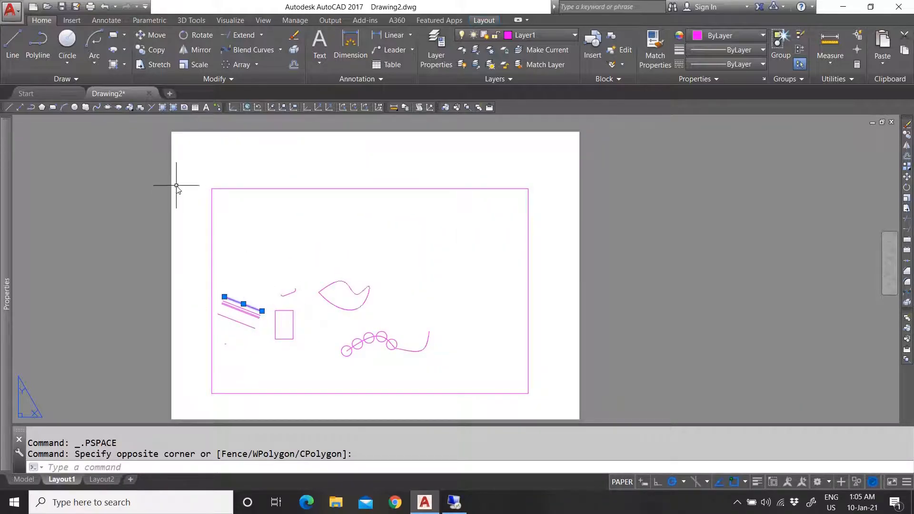
pyautogui.press('Escape')
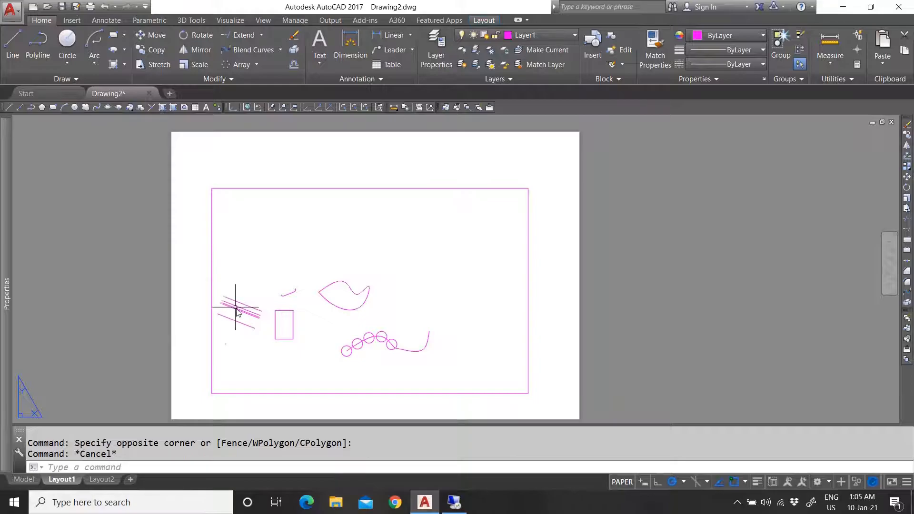
pyautogui.press('Delete')
pyautogui.doubleClick(241, 257)
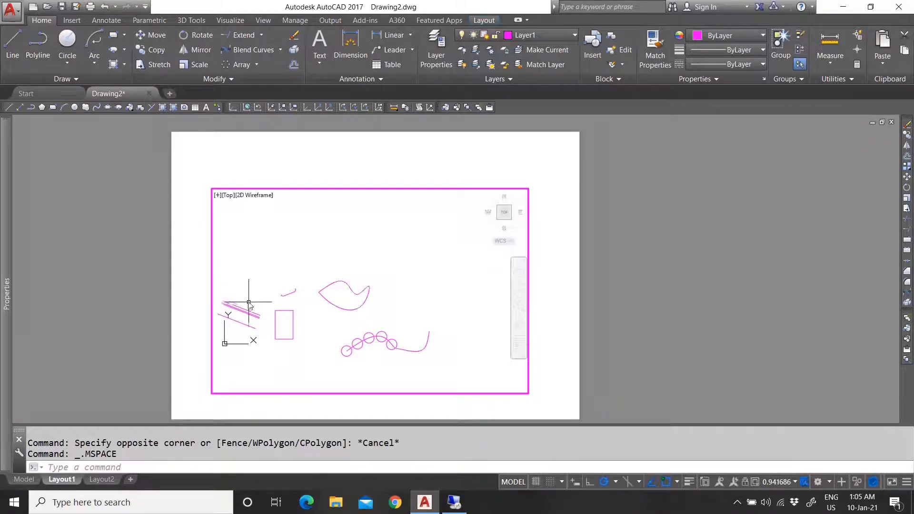
# - Transfer the uppermost slanted line from model space to paper space with Change Space
pyautogui.click(238, 307)
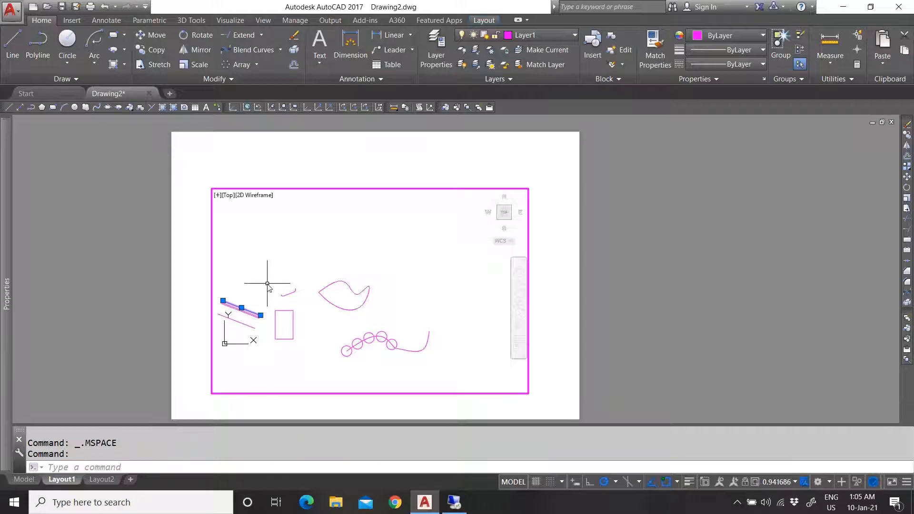
pyautogui.click(245, 77)
pyautogui.doubleClick(210, 184)
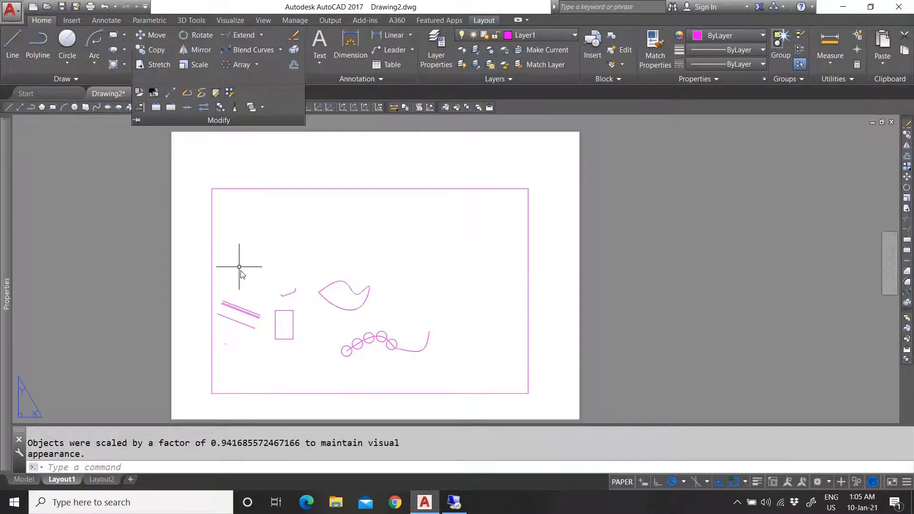
pyautogui.press('Escape')
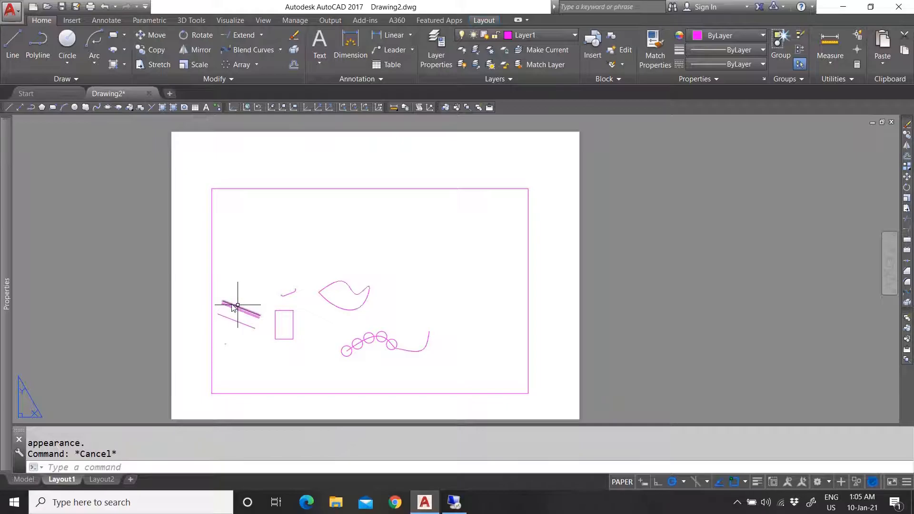
# - Check the Model space, return to Layout1 and transfer the uppermost slanted line back to model space with Change Space
pyautogui.click(24, 479)
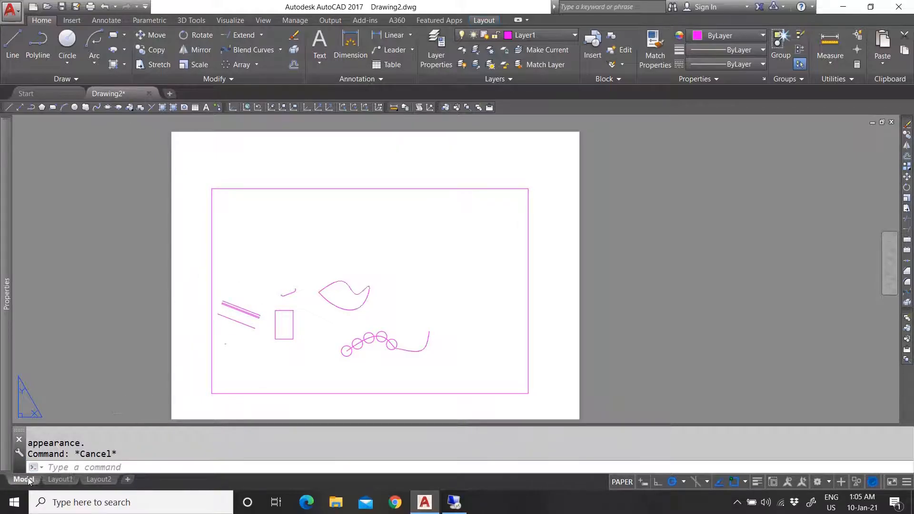
pyautogui.click(60, 480)
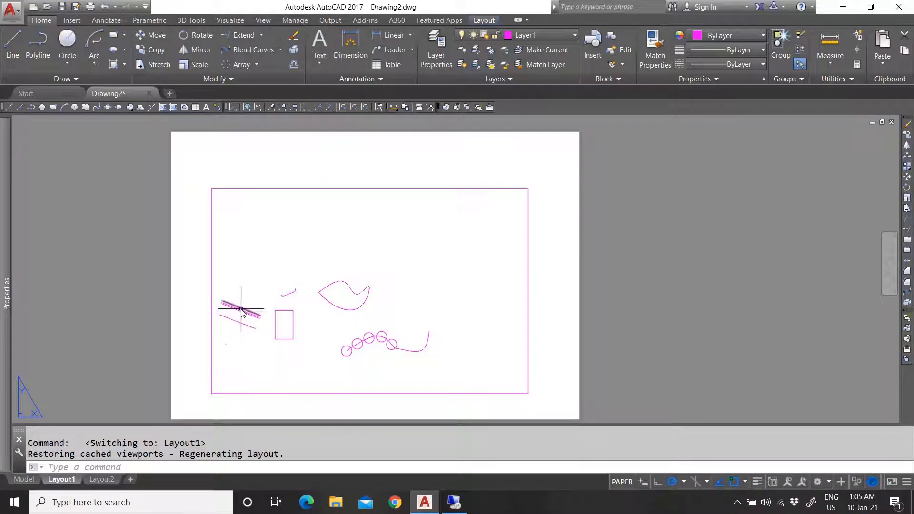
pyautogui.click(214, 79)
pyautogui.doubleClick(260, 269)
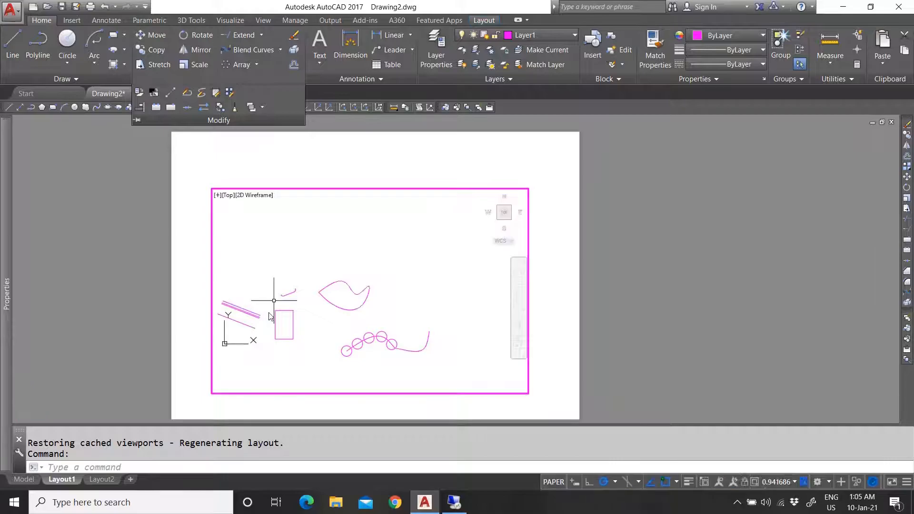
pyautogui.doubleClick(189, 307)
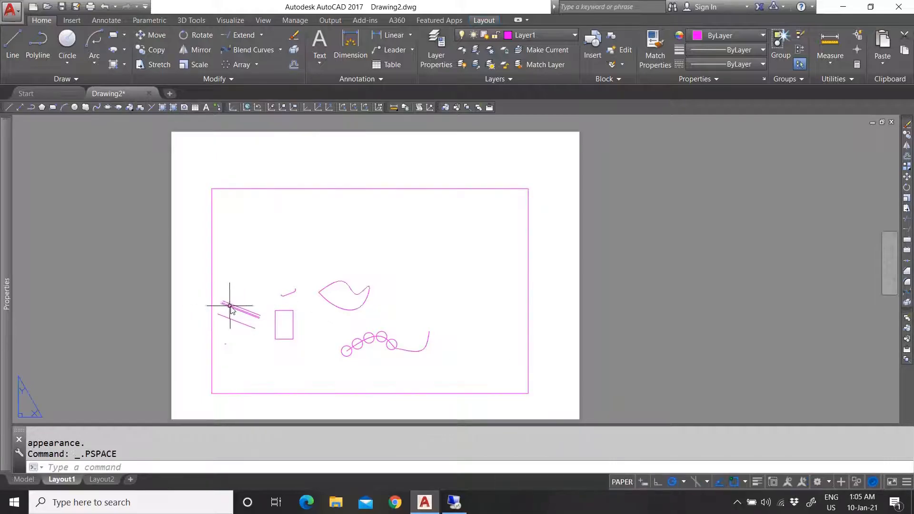
# - Return to model space and inspect the closely spaced slanted lines by selecting them, clearing the selection when done
pyautogui.click(215, 159)
pyautogui.click(391, 416)
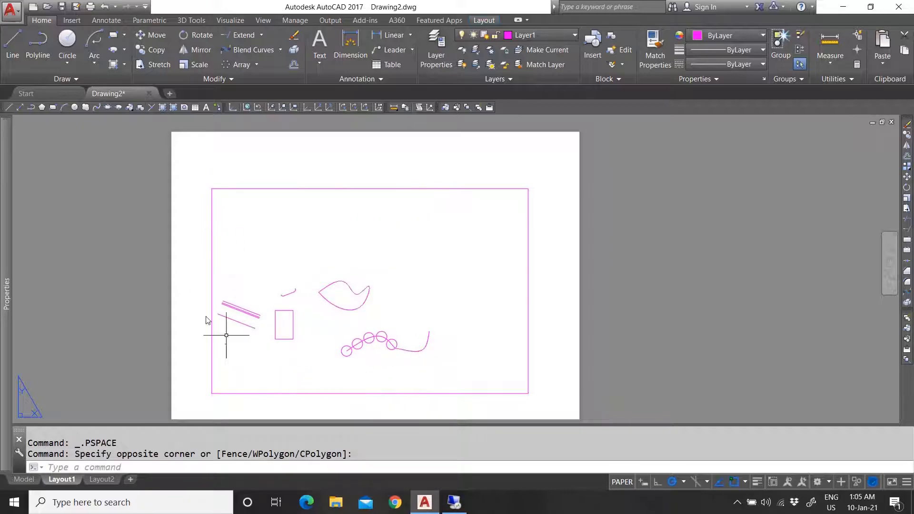
pyautogui.click(23, 479)
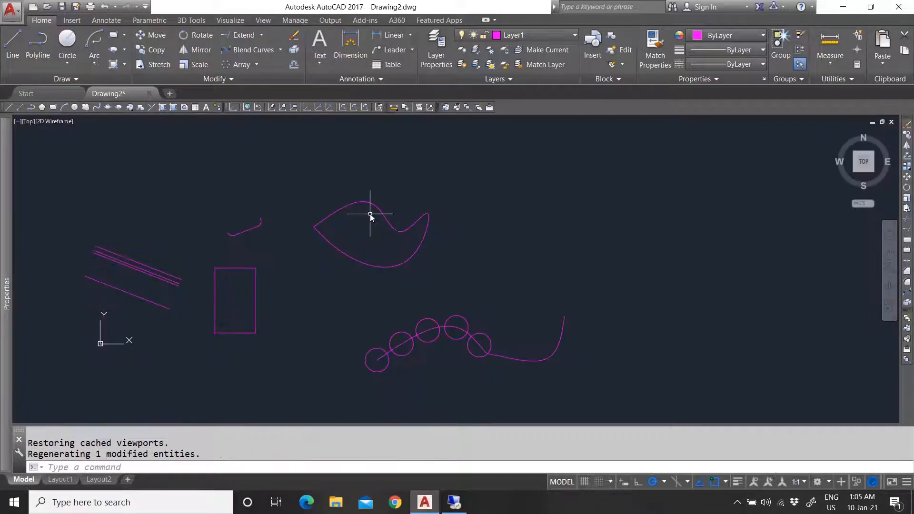
pyautogui.click(159, 273)
pyautogui.click(149, 259)
pyautogui.press('Escape')
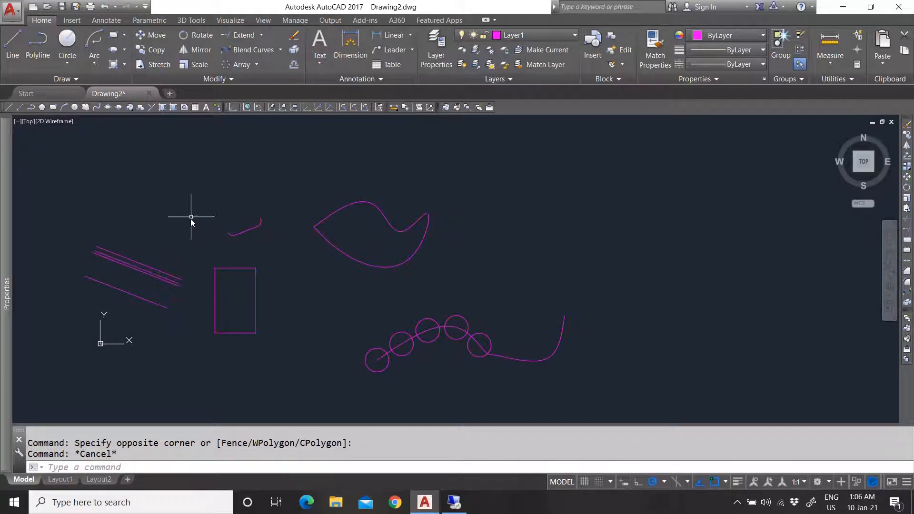
# - Measure the uppermost slanted line and the rectangle's upper edge with the Lengthen command
pyautogui.click(210, 79)
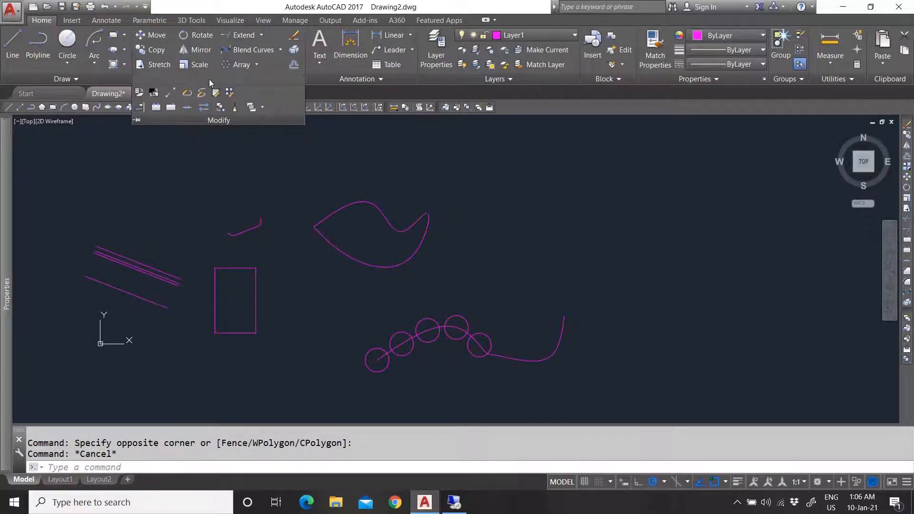
pyautogui.click(171, 93)
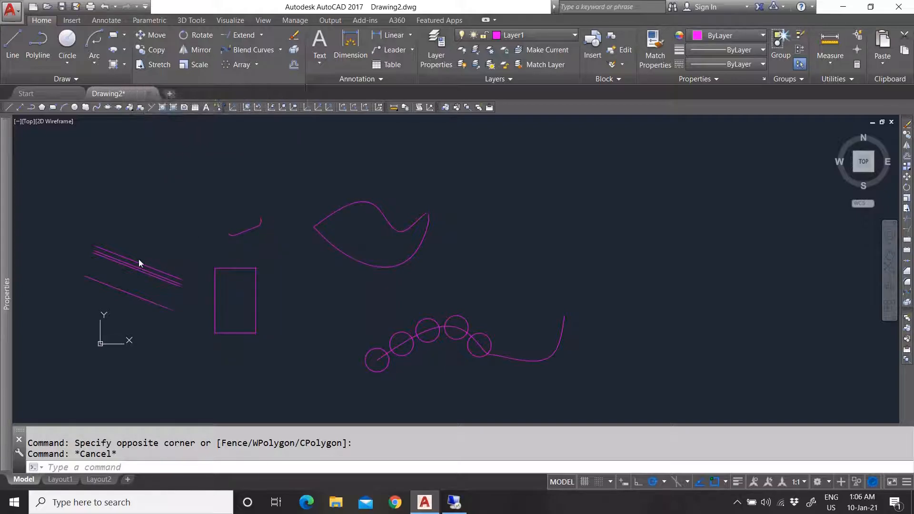
pyautogui.click(116, 254)
pyautogui.scroll(-5, 191, 313)
pyautogui.scroll(5, 155, 301)
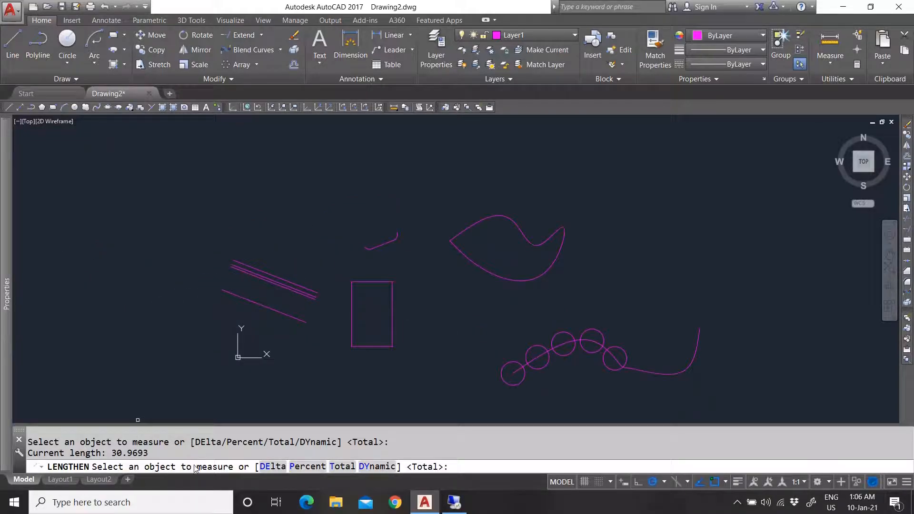
pyautogui.scroll(2, 247, 267)
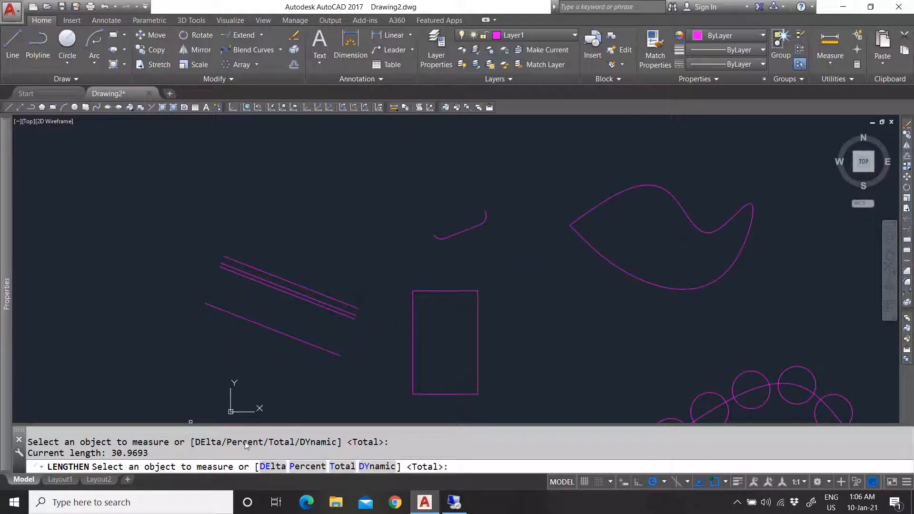
pyautogui.click(432, 292)
# - Shorten the uppermost slanted line with Lengthen's Total option, picking two points for a total length of about 16.06
pyautogui.press('Return')
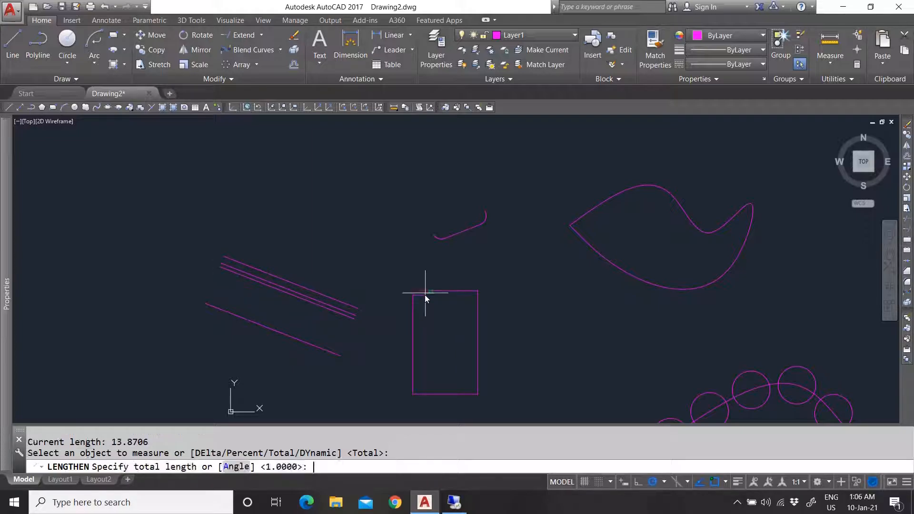
pyautogui.click(337, 257)
pyautogui.click(402, 256)
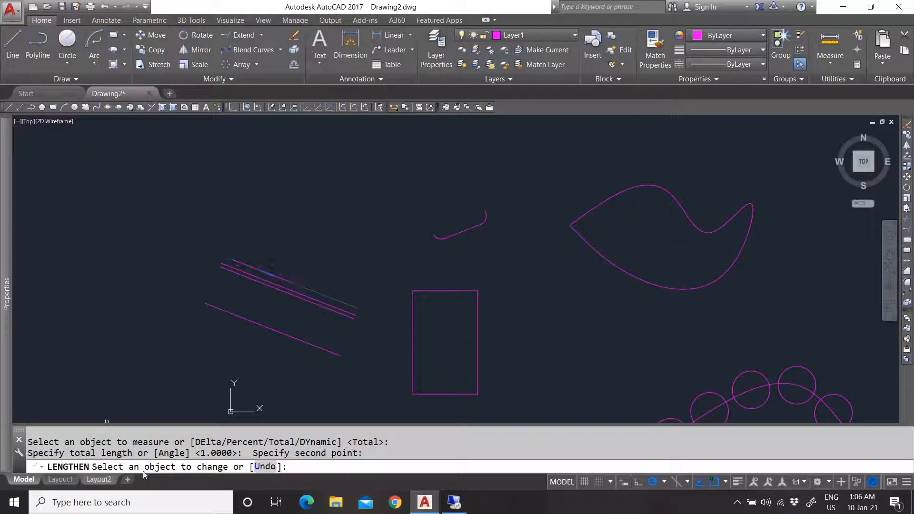
pyautogui.click(304, 287)
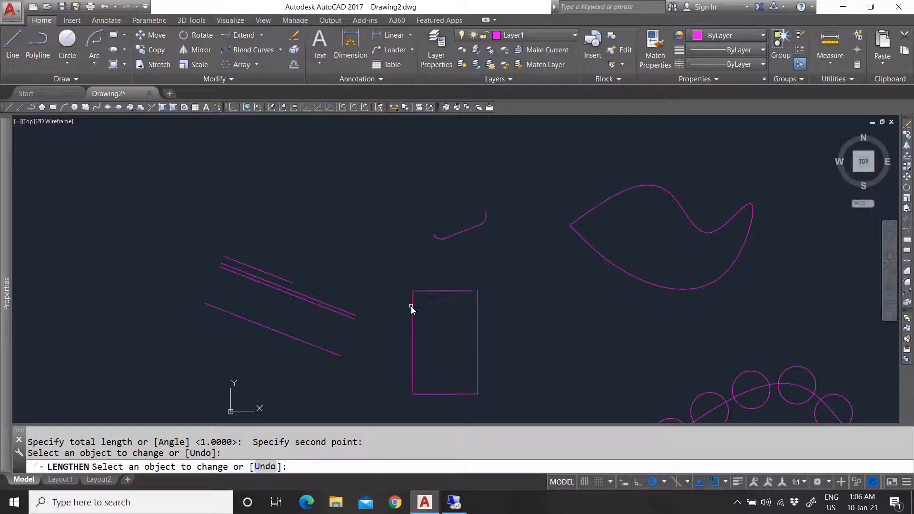
pyautogui.press('Escape')
pyautogui.press('Escape')
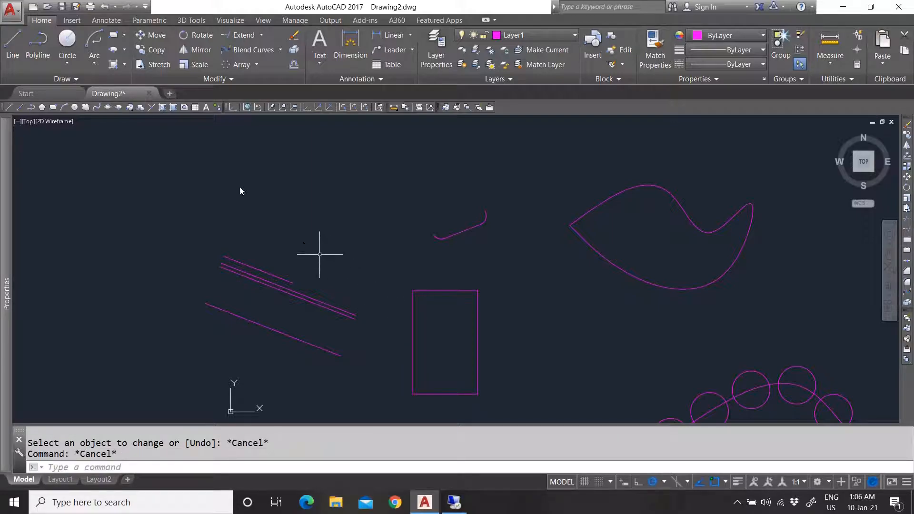
# - Measure the rectangle's left edge with Lengthen and shorten the two adjacent slanted lines to a total length of 16.0610
pyautogui.click(219, 78)
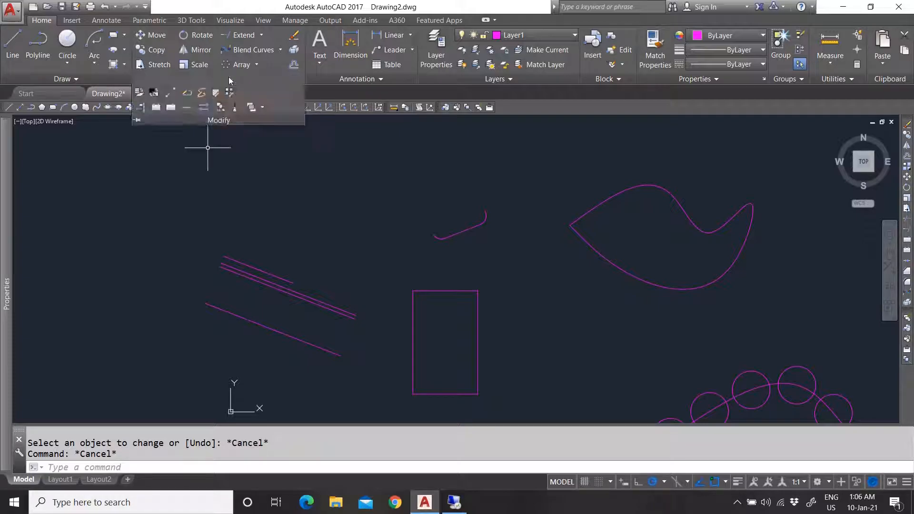
pyautogui.click(169, 94)
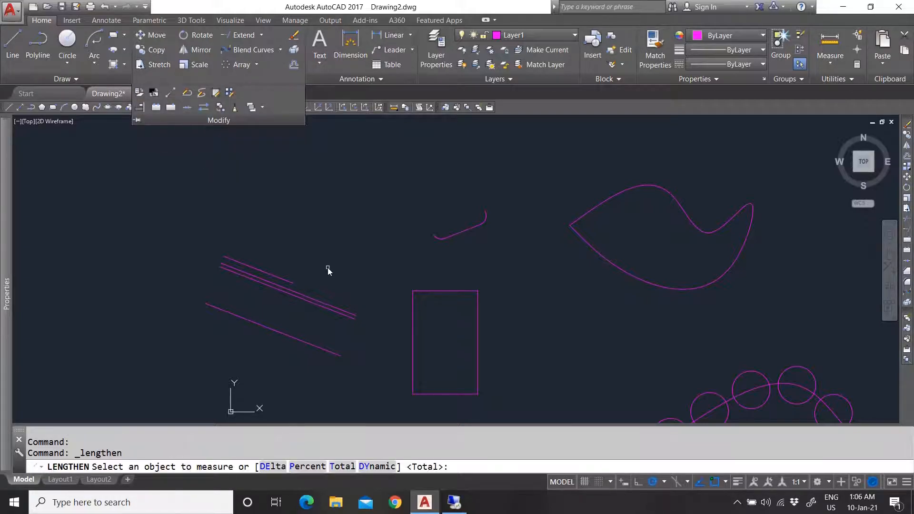
pyautogui.click(412, 348)
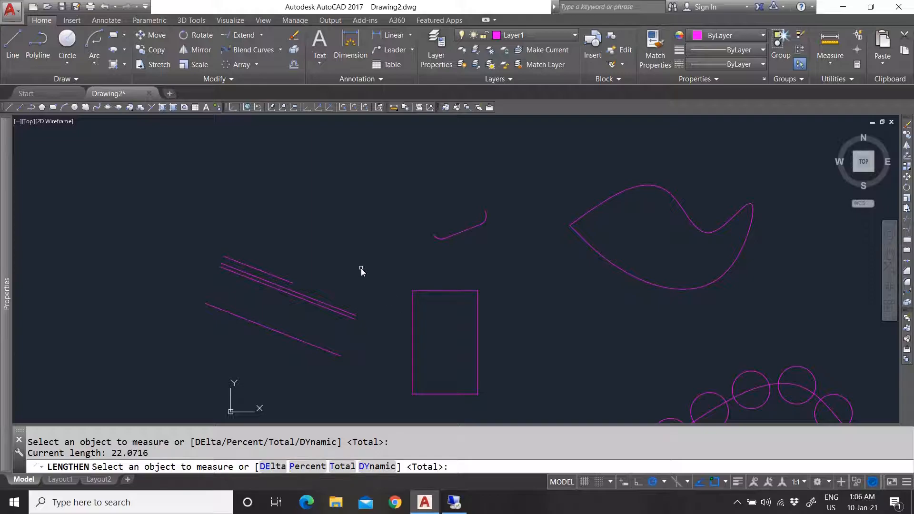
pyautogui.press('Return')
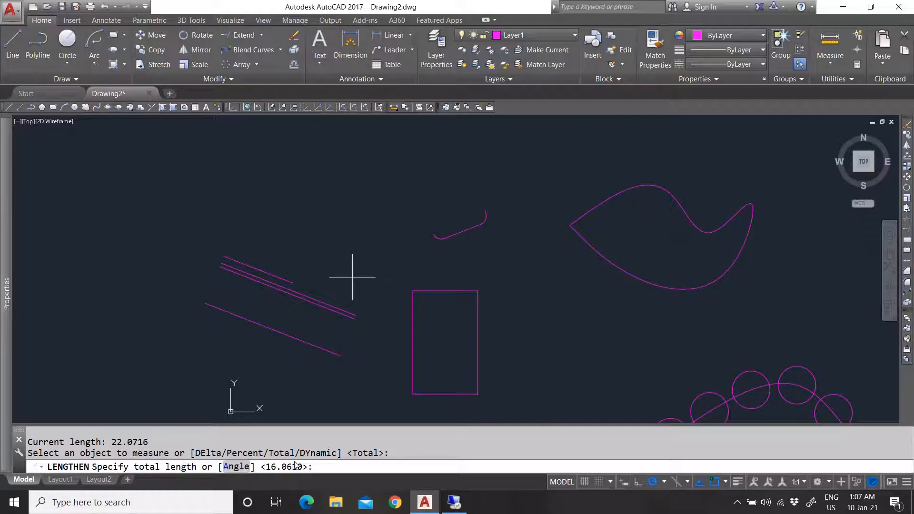
pyautogui.press('Return')
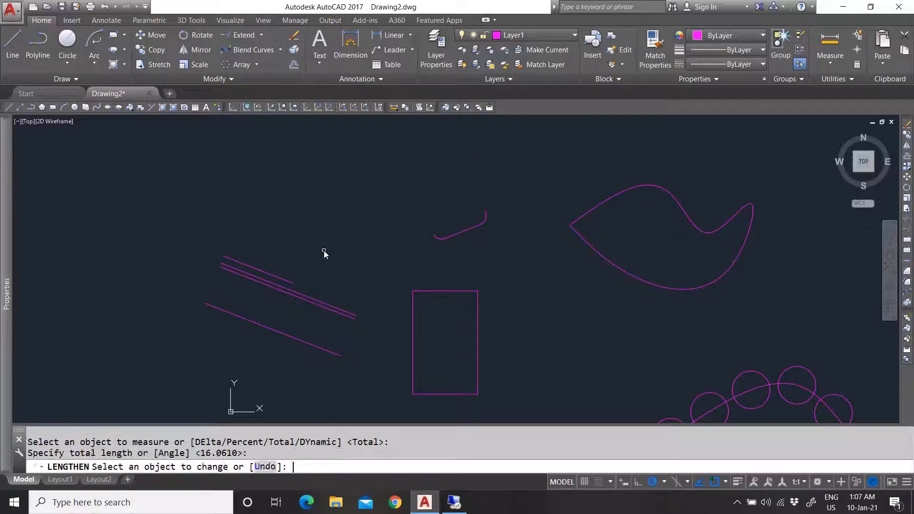
pyautogui.click(320, 301)
pyautogui.click(298, 298)
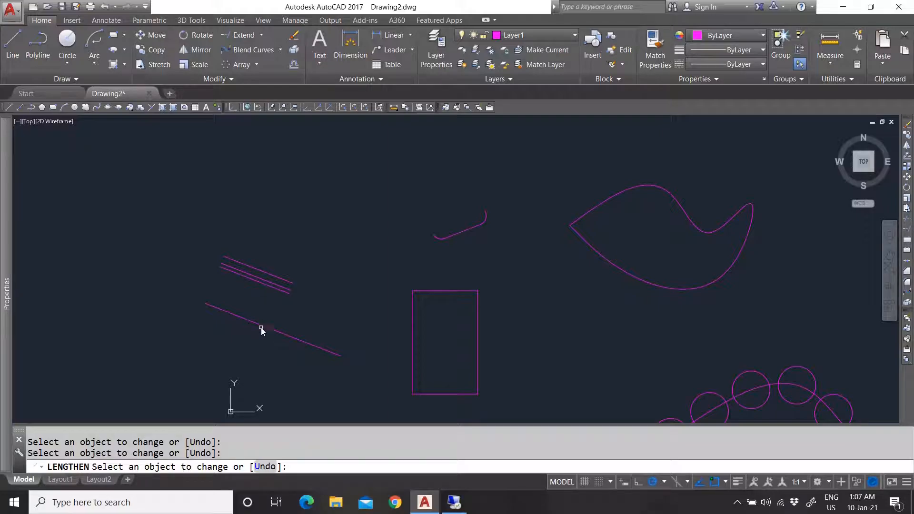
pyautogui.press('Escape')
# - Lengthen the three closely spaced slanted lines to the length of the rectangle's left edge, picking that edge's endpoints as the total length
pyautogui.press('Return')
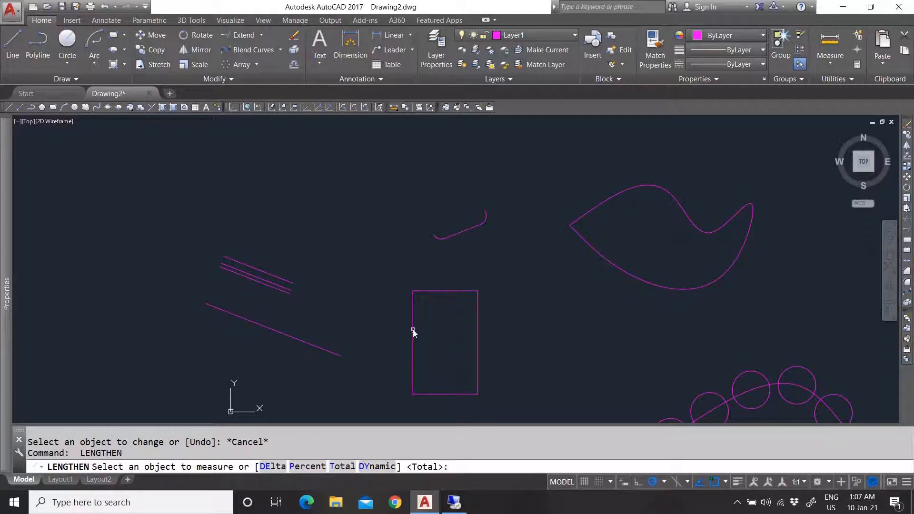
pyautogui.click(413, 329)
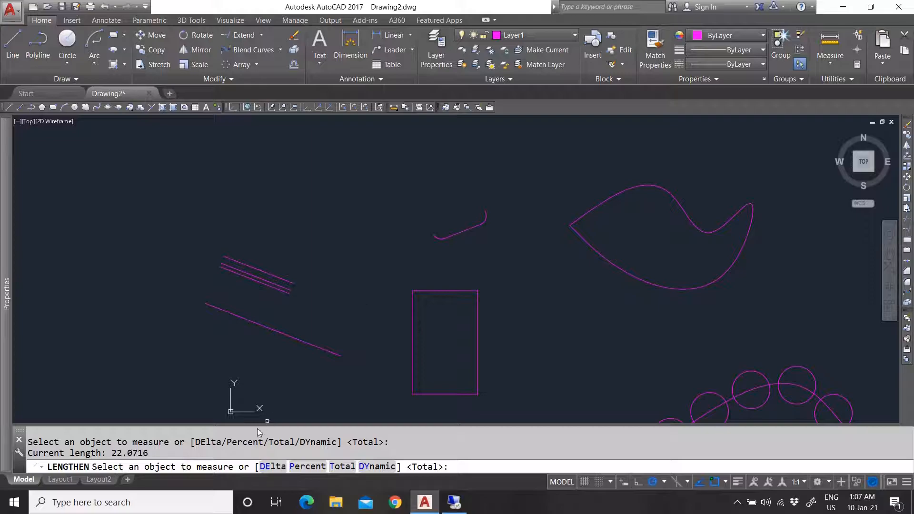
pyautogui.press('Return')
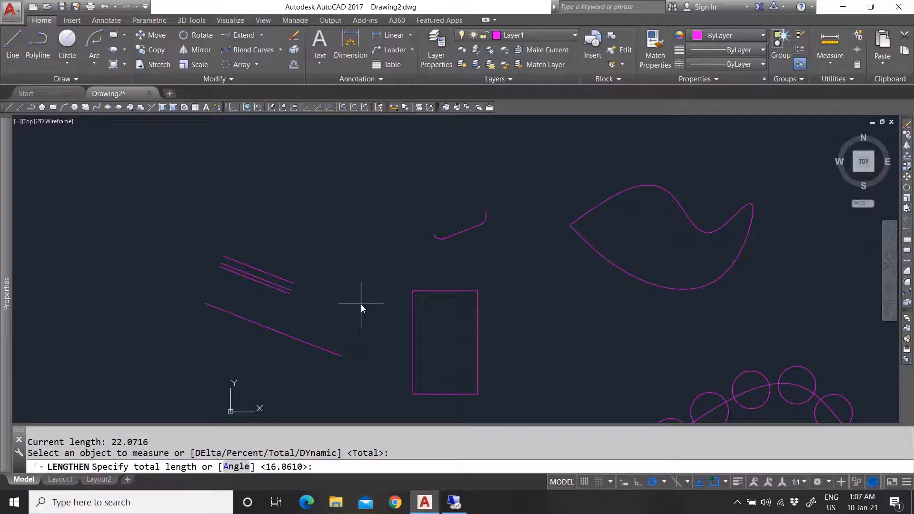
pyautogui.click(413, 291)
pyautogui.click(414, 394)
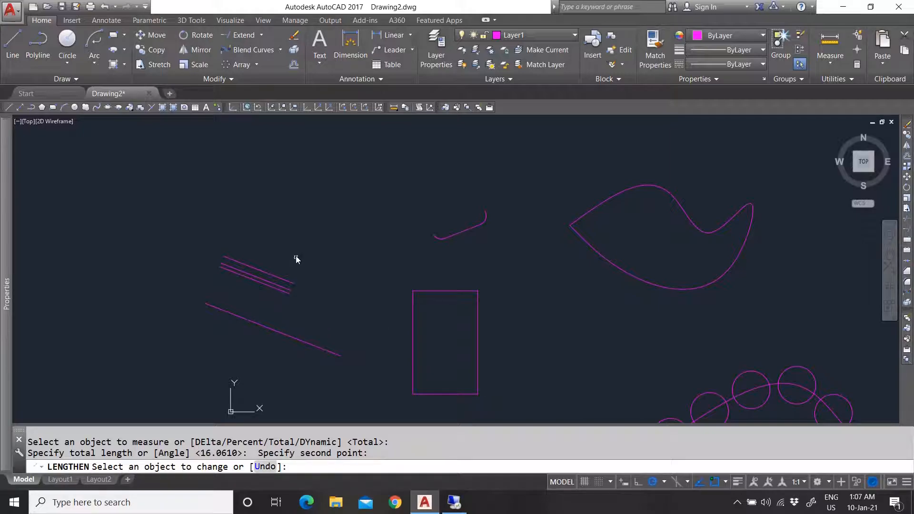
pyautogui.click(292, 282)
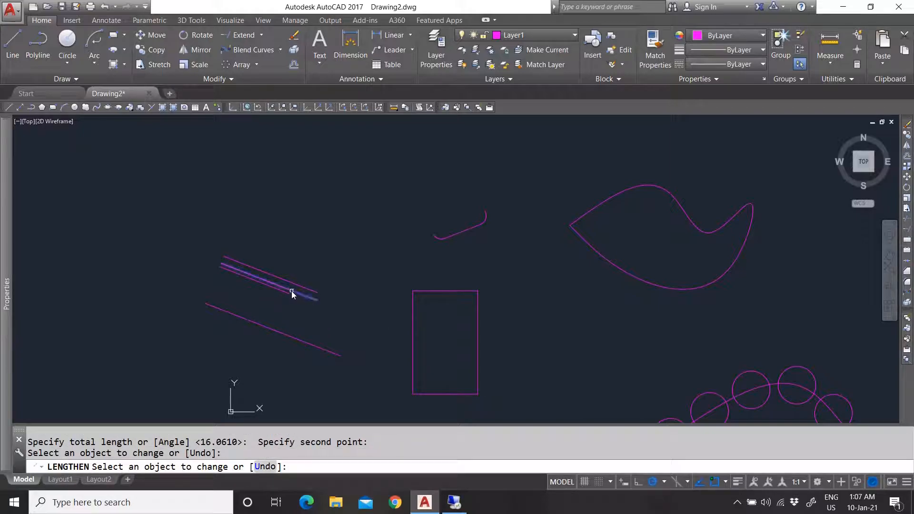
pyautogui.click(292, 290)
pyautogui.click(286, 292)
pyautogui.press('Escape')
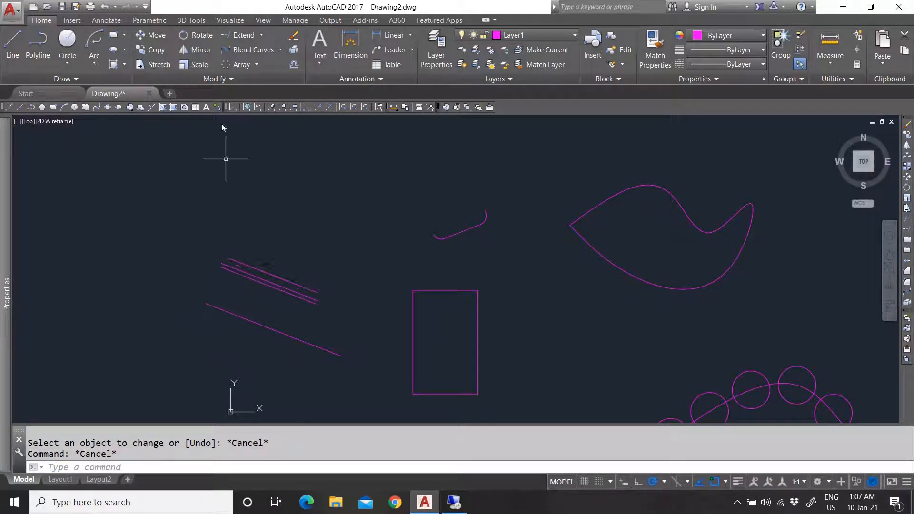
# - Select the rectangle's left edge to examine whether it is a separate object, and clear the selection
pyautogui.click(222, 79)
pyautogui.click(413, 341)
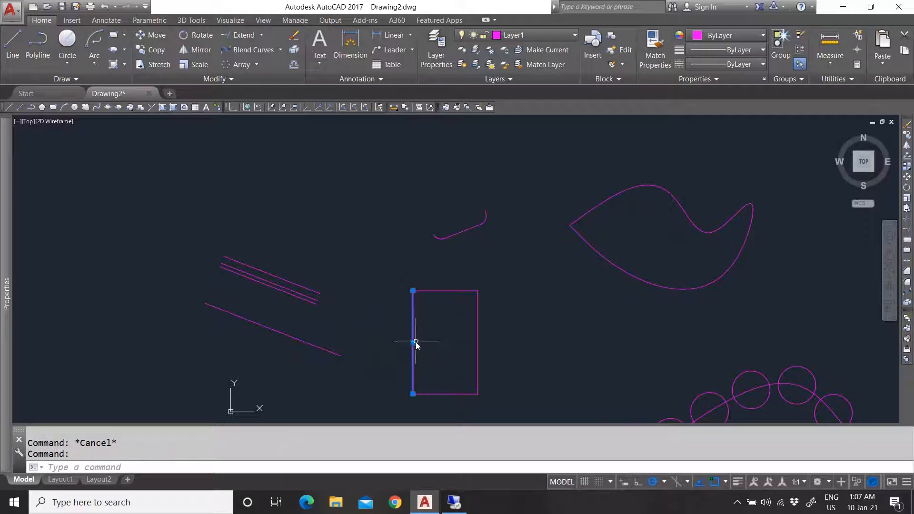
pyautogui.scroll(-4, 279, 291)
pyautogui.scroll(2, 286, 294)
pyautogui.scroll(2, 296, 294)
pyautogui.scroll(-4, 341, 326)
pyautogui.scroll(4, 318, 312)
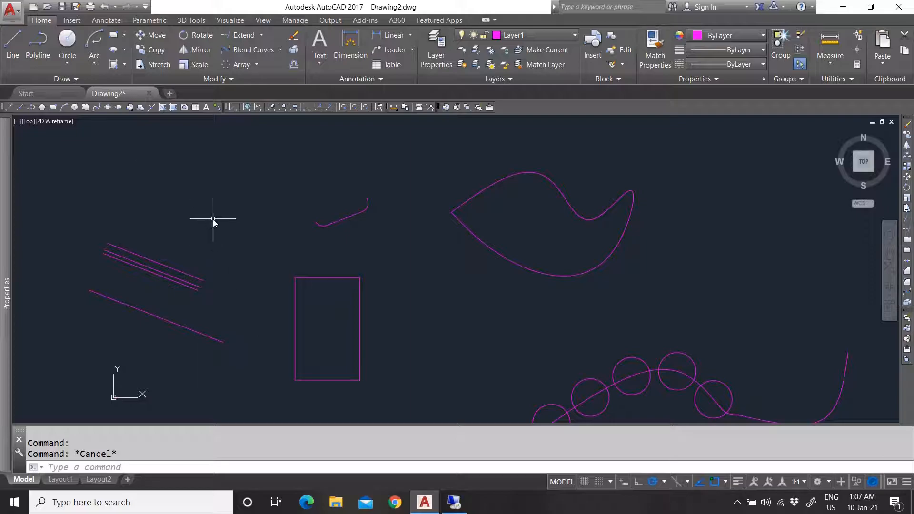
# - Join the rectangle's four edges into a single polyline and select it
pyautogui.write('join')
pyautogui.press('Return')
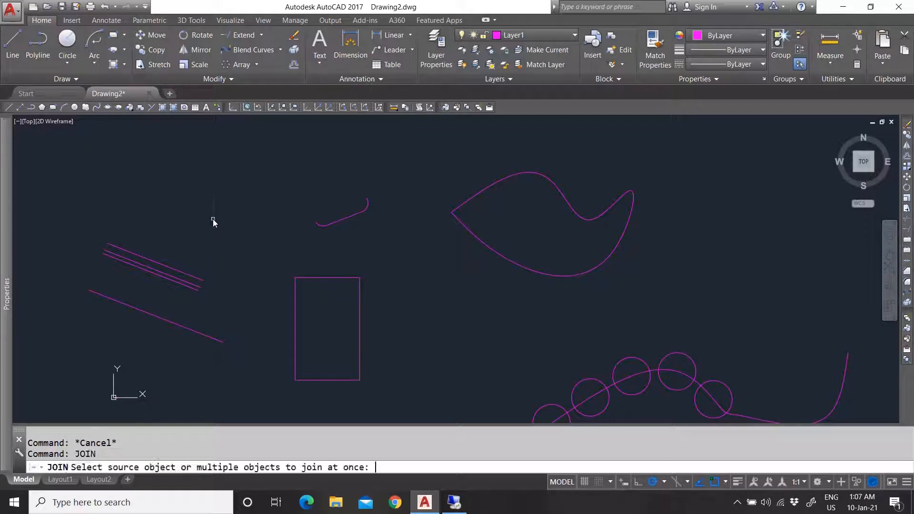
pyautogui.click(330, 399)
pyautogui.click(278, 251)
pyautogui.press('Return')
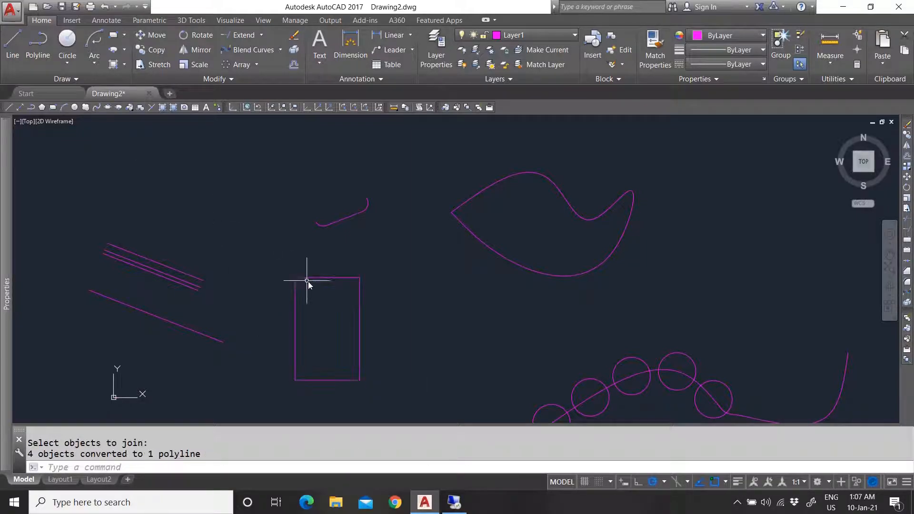
pyautogui.click(309, 279)
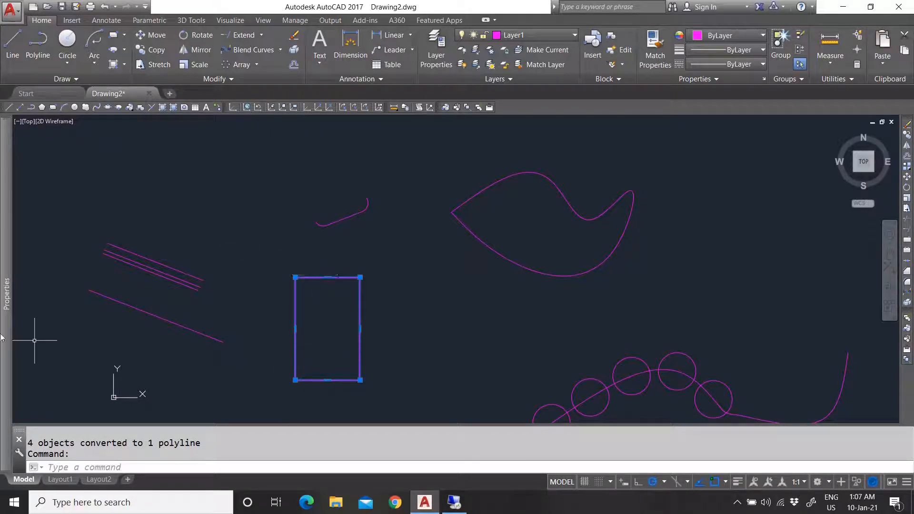
# - Examine the joined rectangle's area and length in its properties, and clear the selection
pyautogui.moveTo(5, 337)
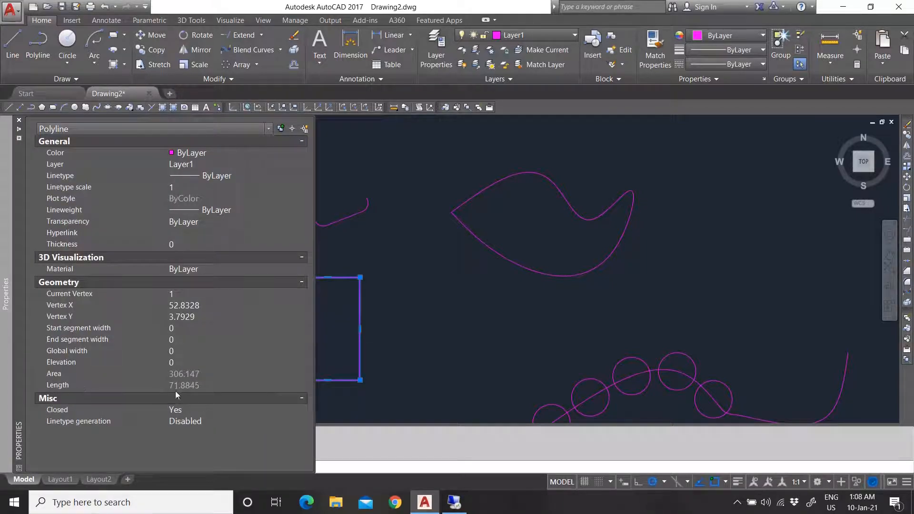
pyautogui.press('Escape')
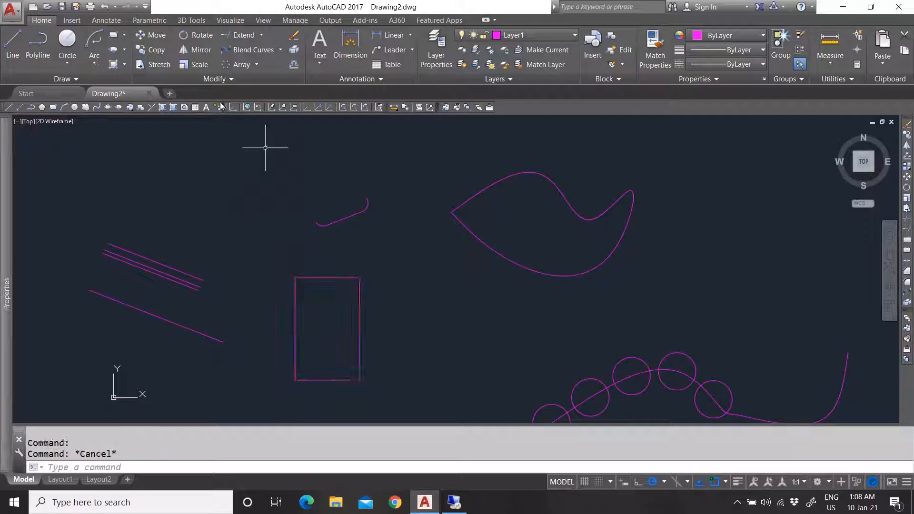
# - Draw a short horizontal line above the group of slanted lines
pyautogui.click(209, 79)
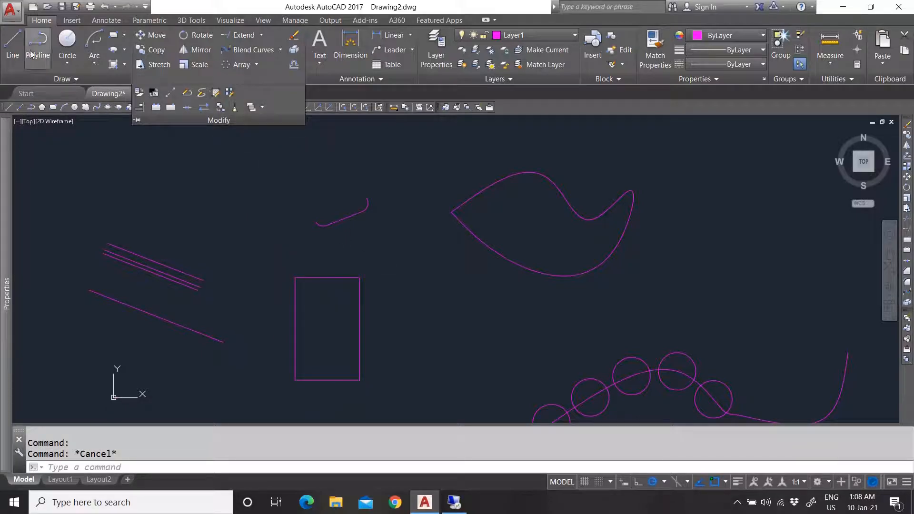
pyautogui.click(13, 45)
pyautogui.click(141, 175)
pyautogui.click(183, 175)
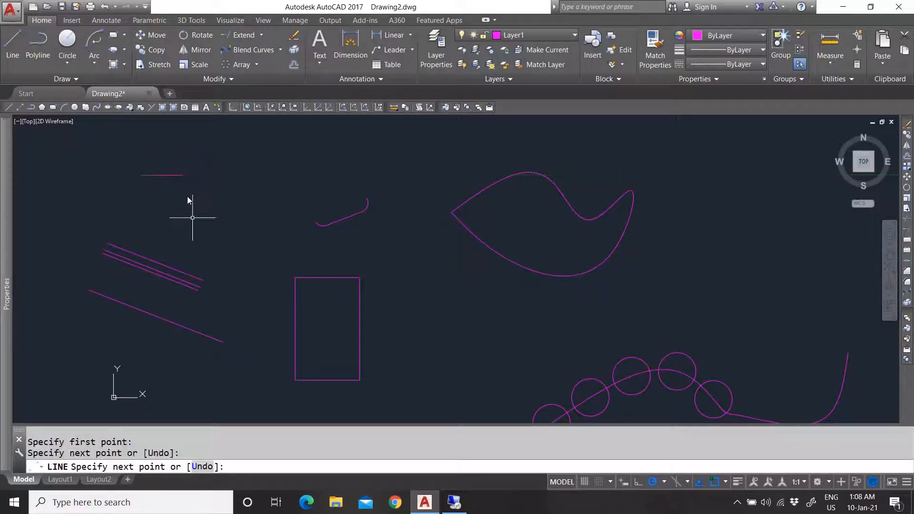
pyautogui.press('Escape')
# - Measure the rectangle with Lengthen and lengthen the short horizontal line to a total length of 22.0716
pyautogui.click(225, 80)
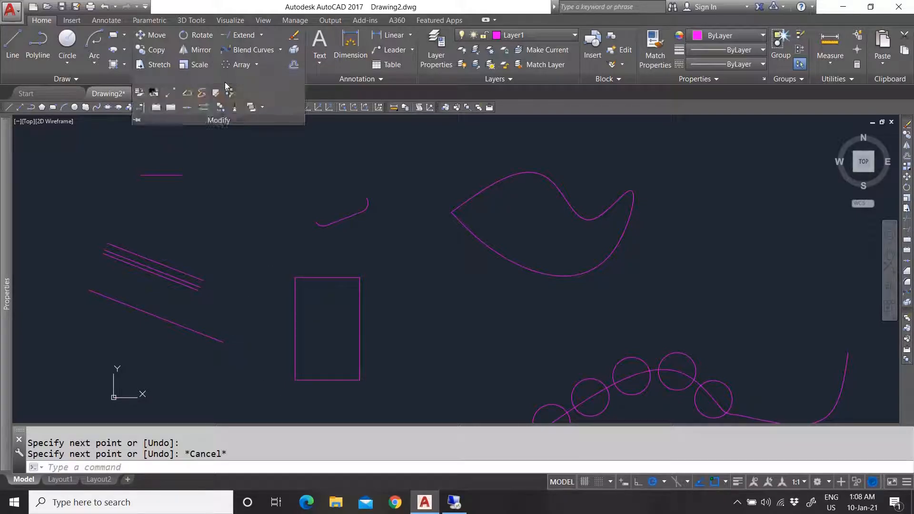
pyautogui.click(170, 94)
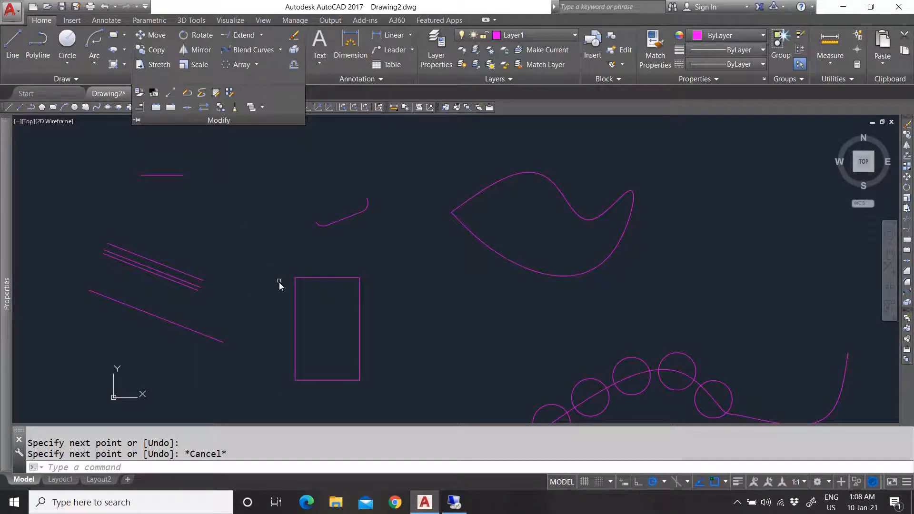
pyautogui.click(304, 276)
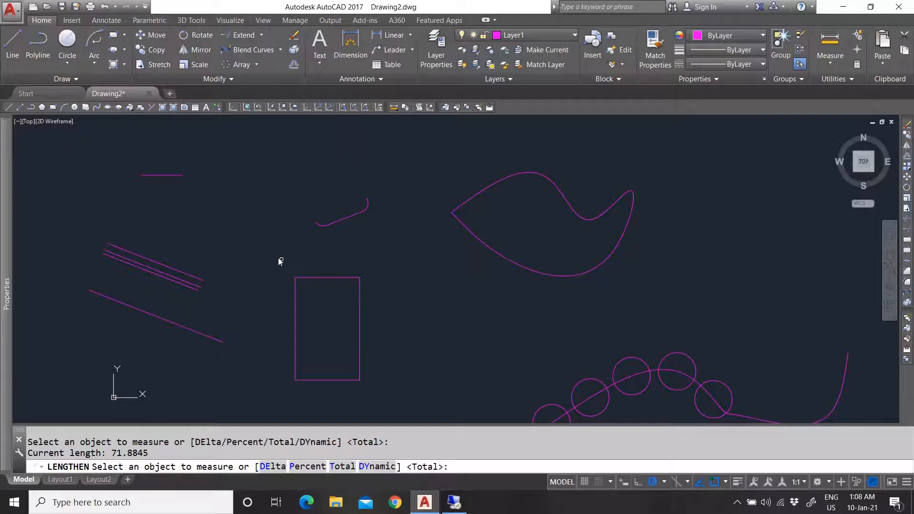
pyautogui.press('Return')
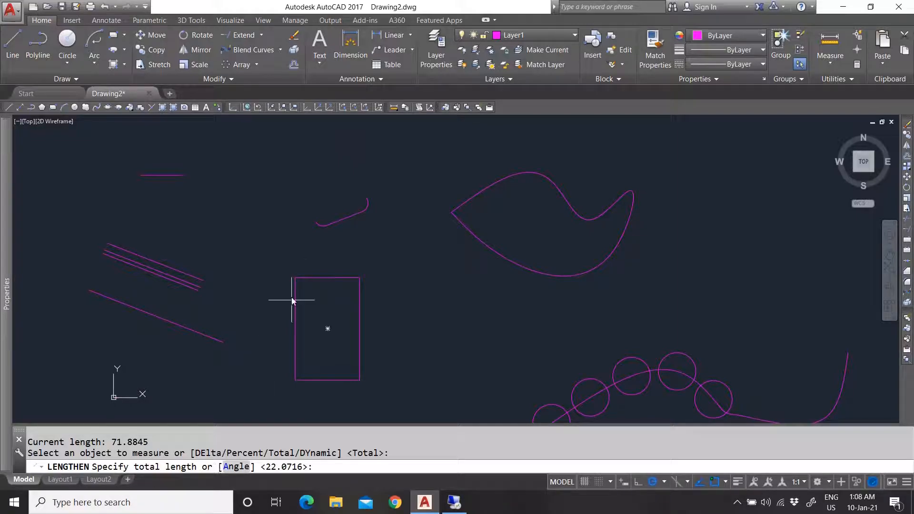
pyautogui.press('Return')
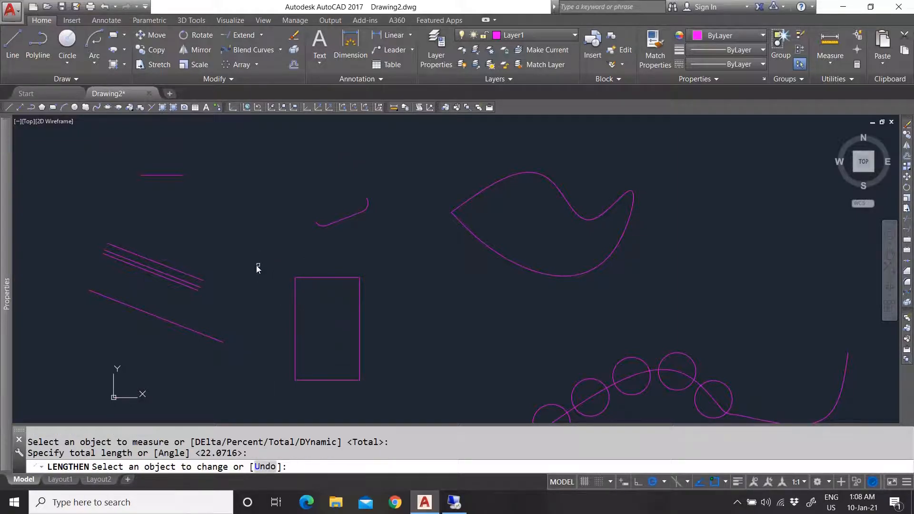
pyautogui.click(173, 176)
pyautogui.press('Escape')
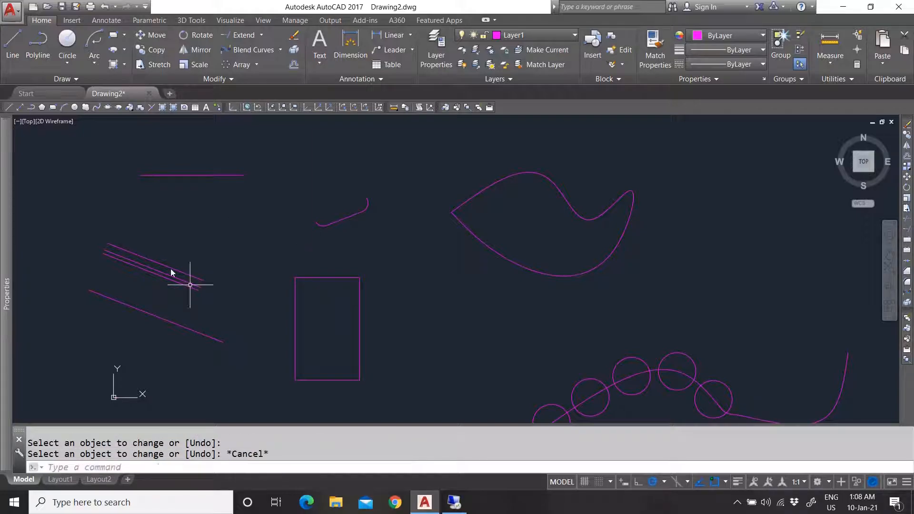
# - Try to lengthen the closed rectangle polyline, picking its left edge's endpoints as the total length
pyautogui.press('Return')
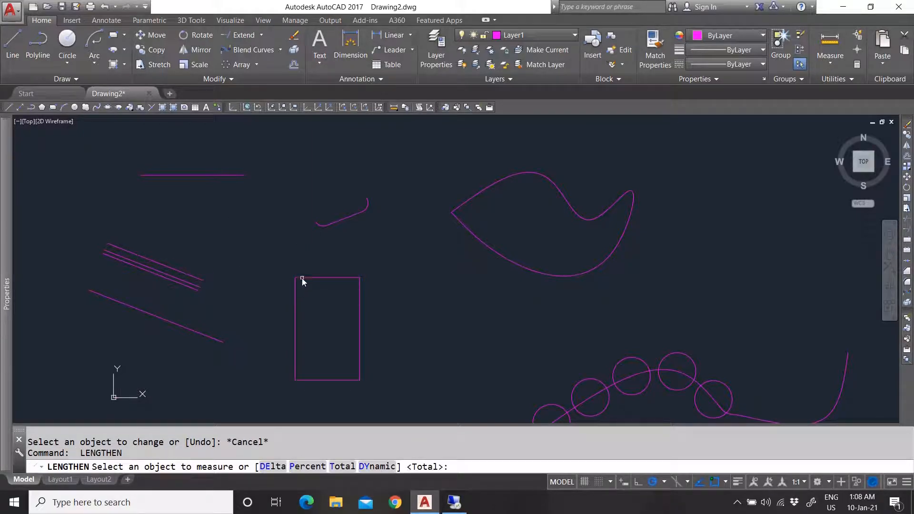
pyautogui.click(302, 279)
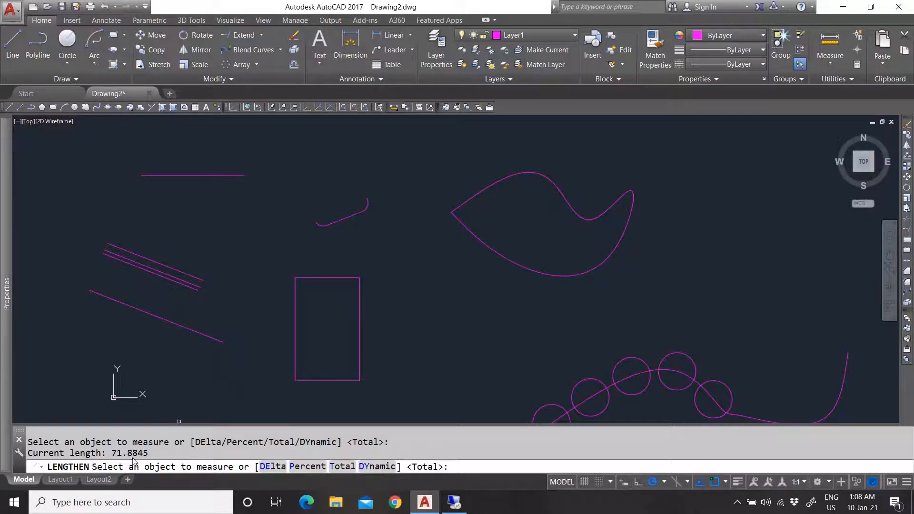
pyautogui.click(297, 325)
pyautogui.rightClick(312, 311)
pyautogui.click(332, 317)
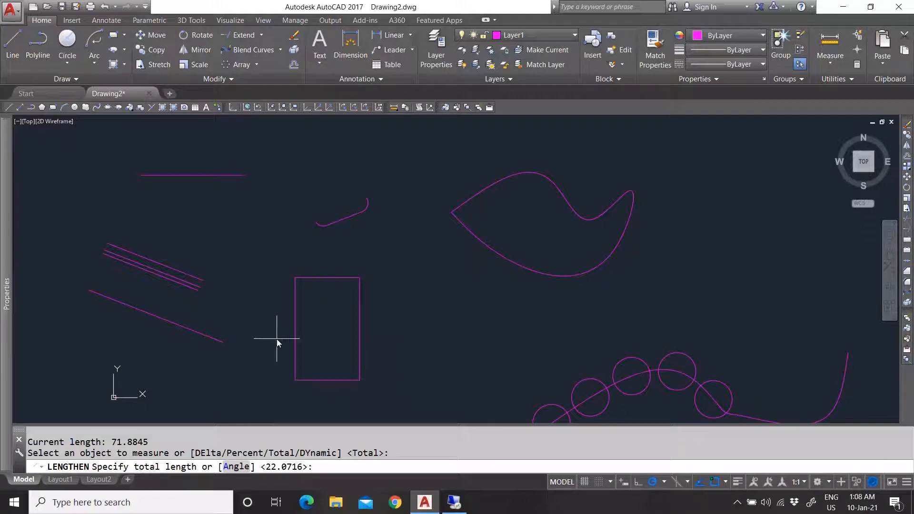
pyautogui.click(295, 277)
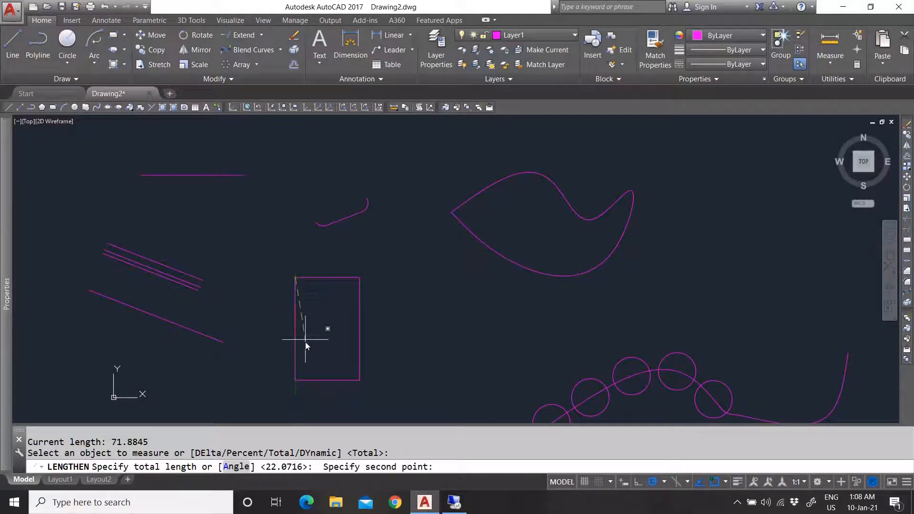
pyautogui.click(295, 380)
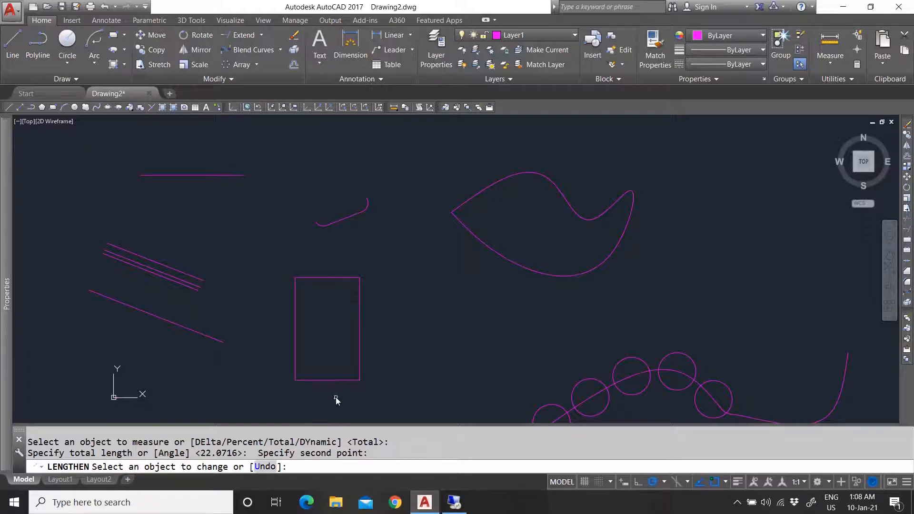
pyautogui.click(328, 380)
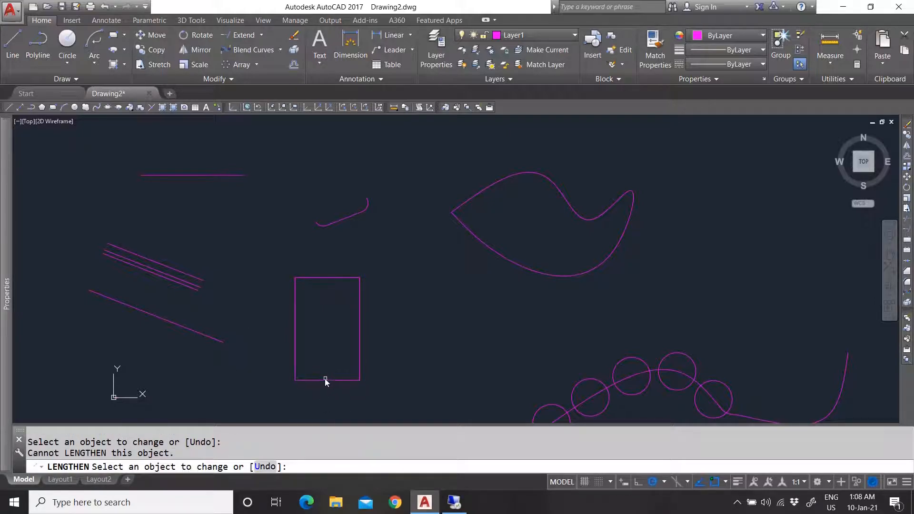
pyautogui.press('Escape')
pyautogui.press('Escape')
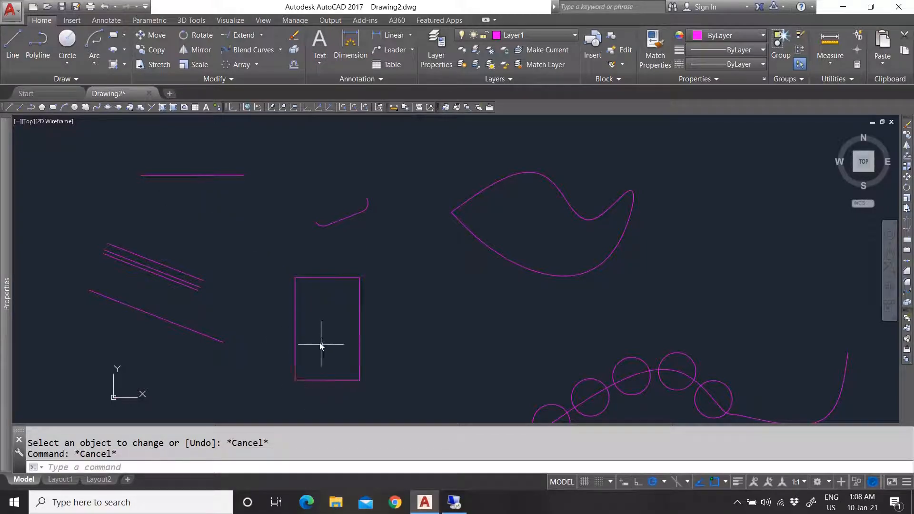
# - Measure the closed rectangle polyline's total length with the Lengthen command
pyautogui.click(224, 79)
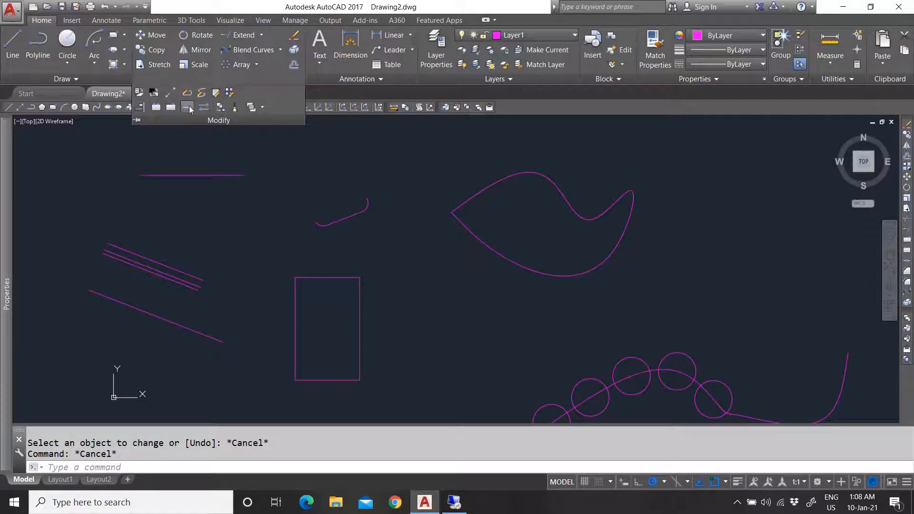
pyautogui.click(170, 94)
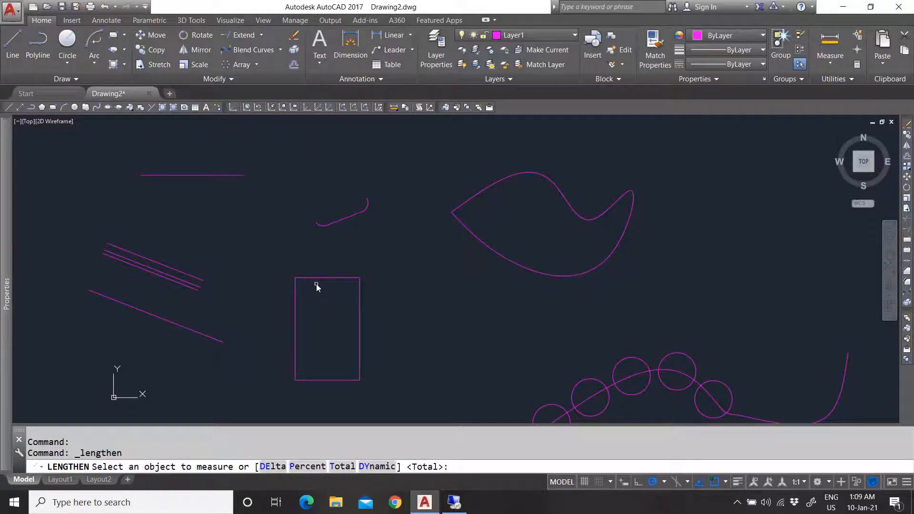
pyautogui.click(337, 469)
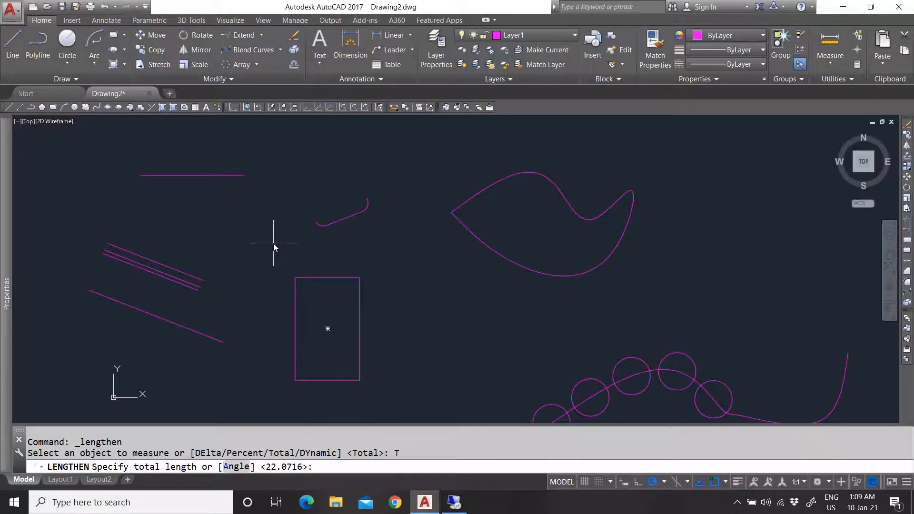
pyautogui.press('Return')
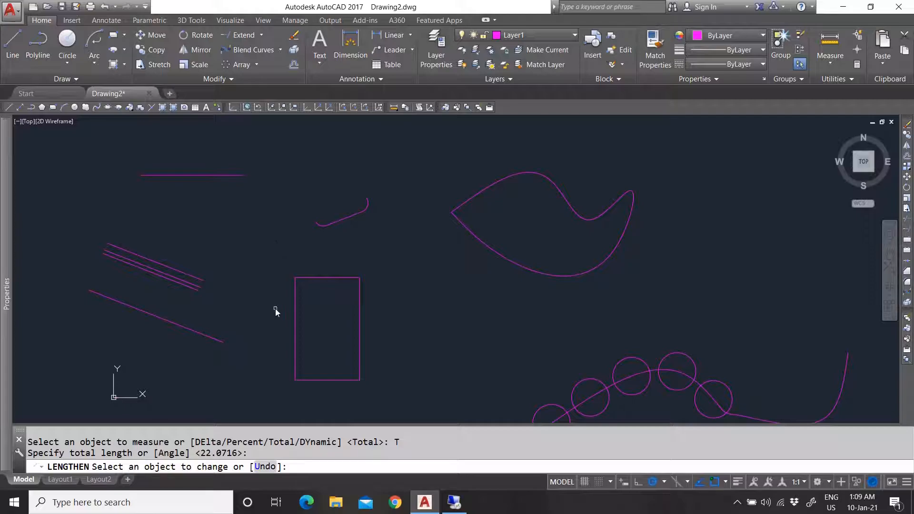
pyautogui.click(311, 275)
pyautogui.press('Return')
pyautogui.press('Return')
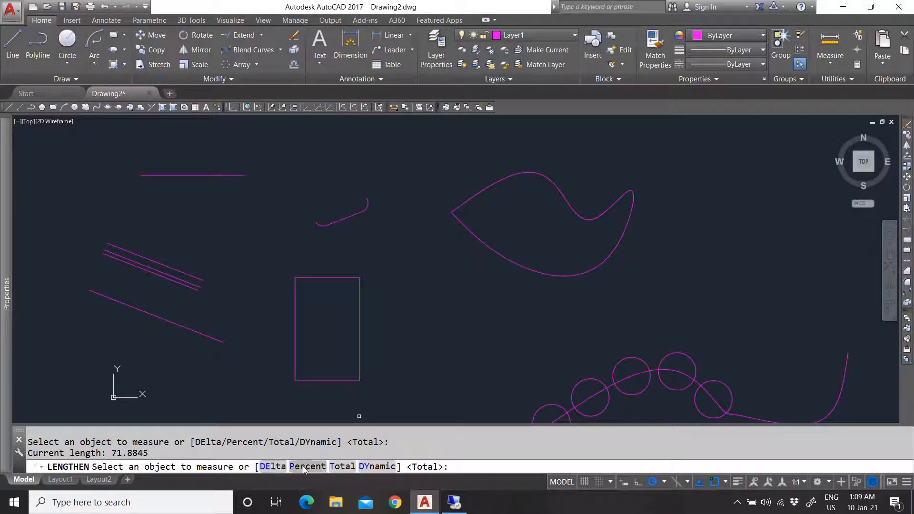
# - Lengthen the horizontal line above the rectangle to a total length of 71.8845
pyautogui.press('Return')
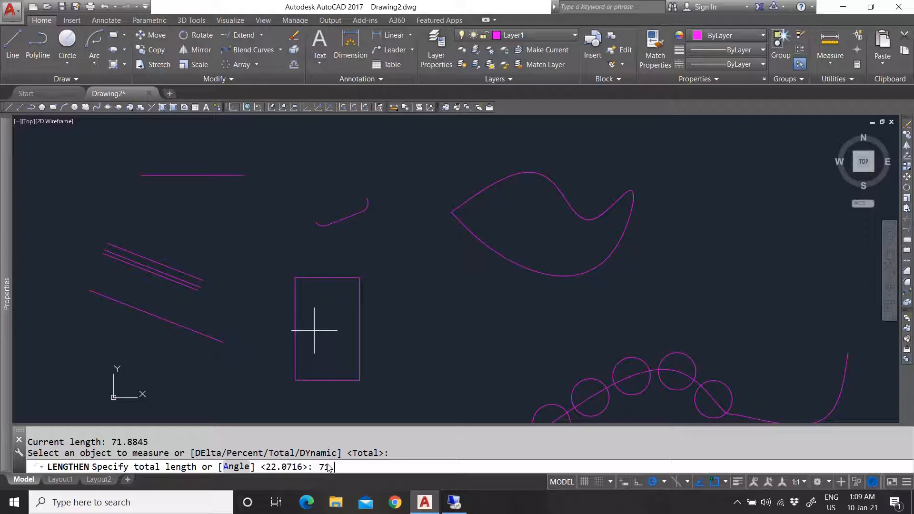
pyautogui.write('71.8845')
pyautogui.press('Return')
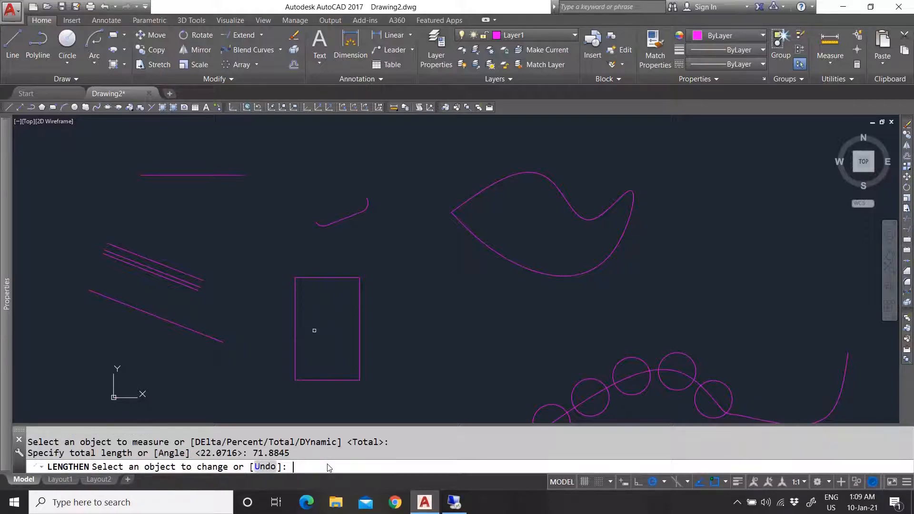
pyautogui.click(222, 175)
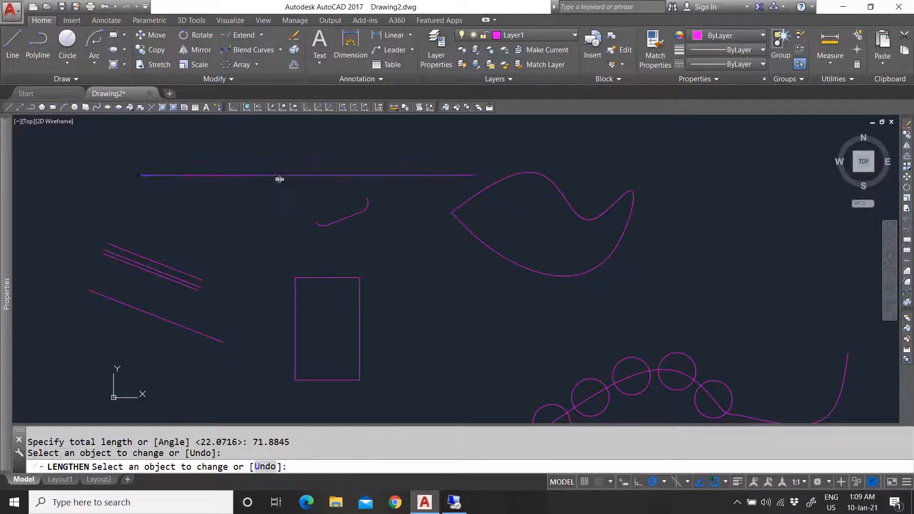
pyautogui.press('Escape')
pyautogui.click(341, 176)
pyautogui.press('Escape')
pyautogui.press('Escape')
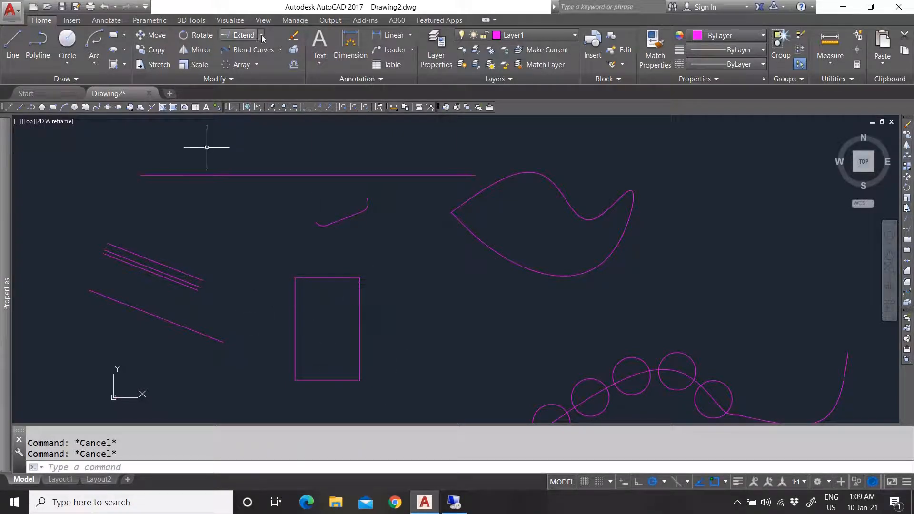
# - Edit the rectangle polyline and set the width of all its segments to 10
pyautogui.click(232, 79)
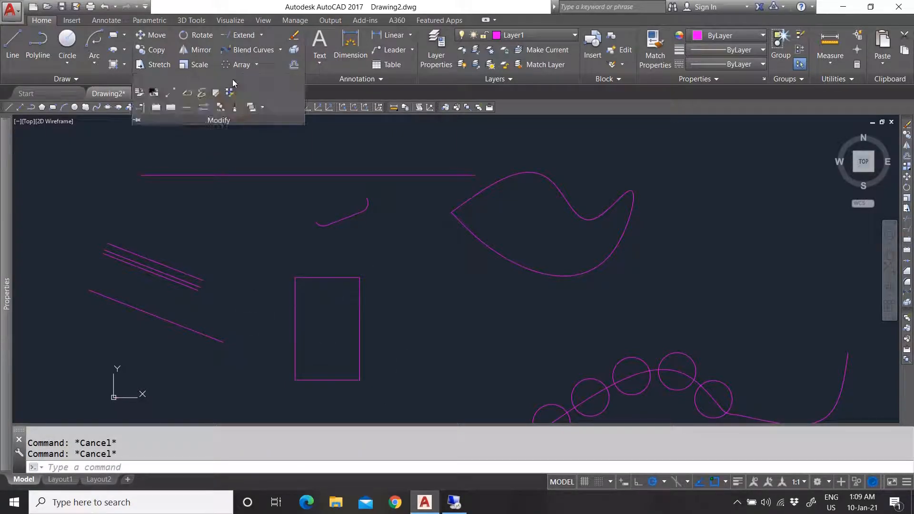
pyautogui.click(187, 99)
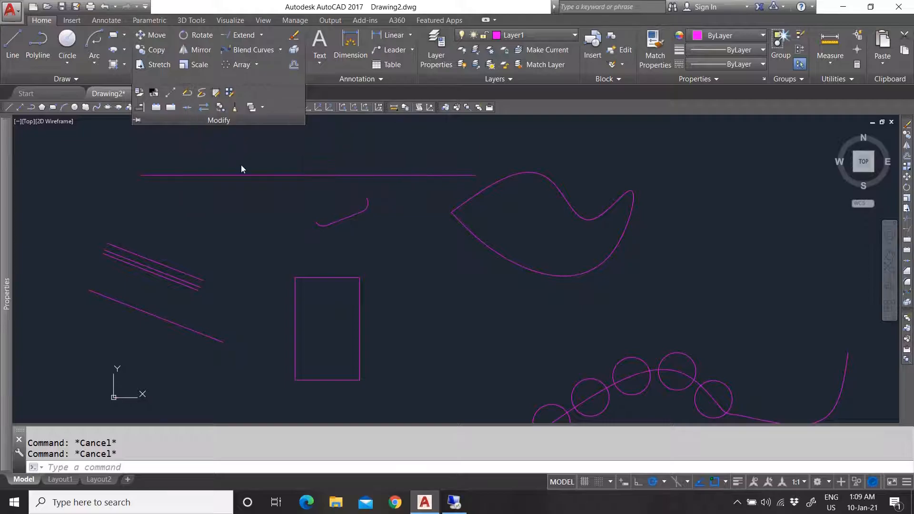
pyautogui.click(311, 278)
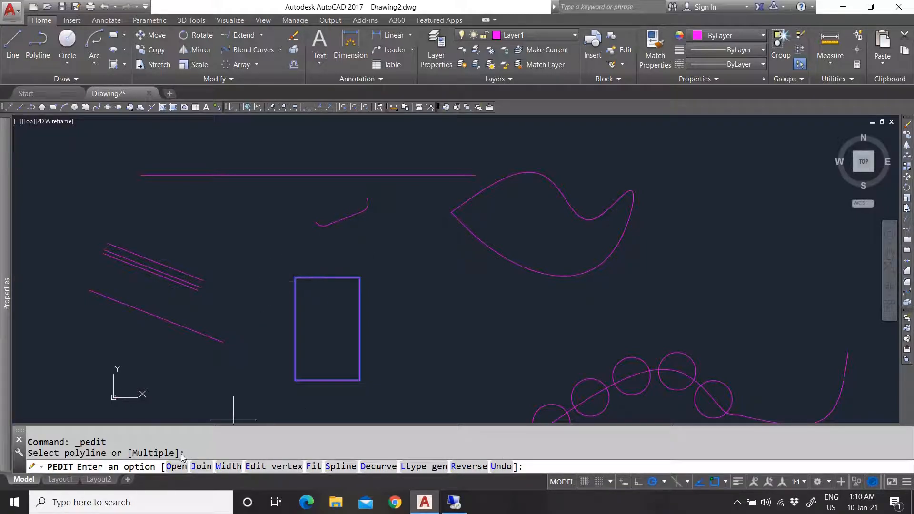
pyautogui.click(228, 467)
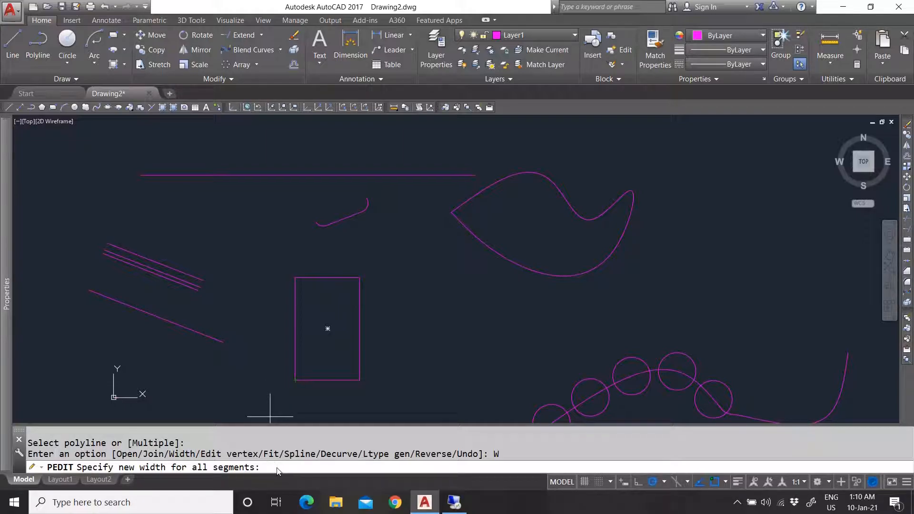
pyautogui.write('10')
pyautogui.press('Return')
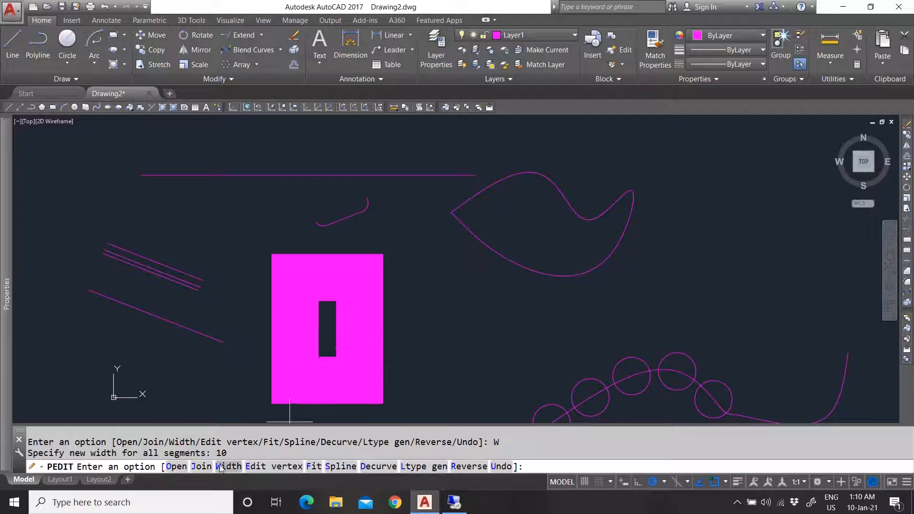
# - Set the width of all the rectangle polyline's segments to 0 and finish the polyline edit
pyautogui.write('W')
pyautogui.press('Return')
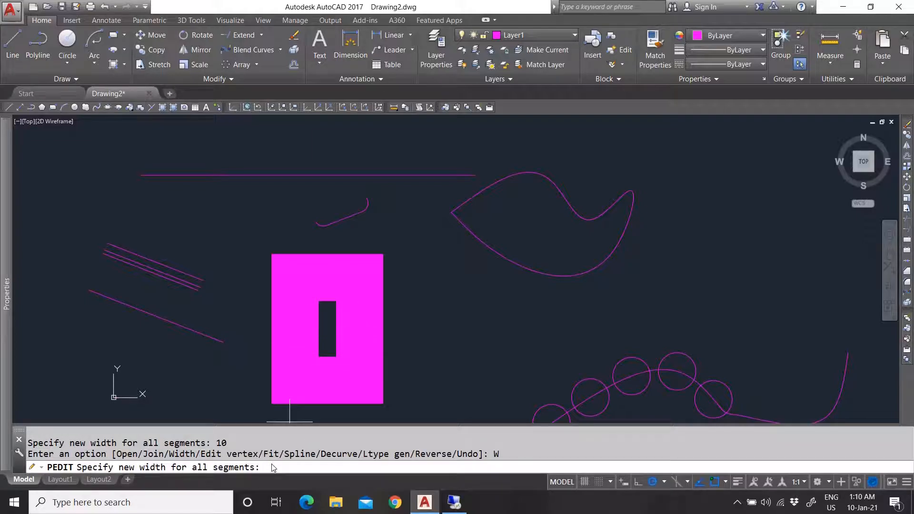
pyautogui.press('Return')
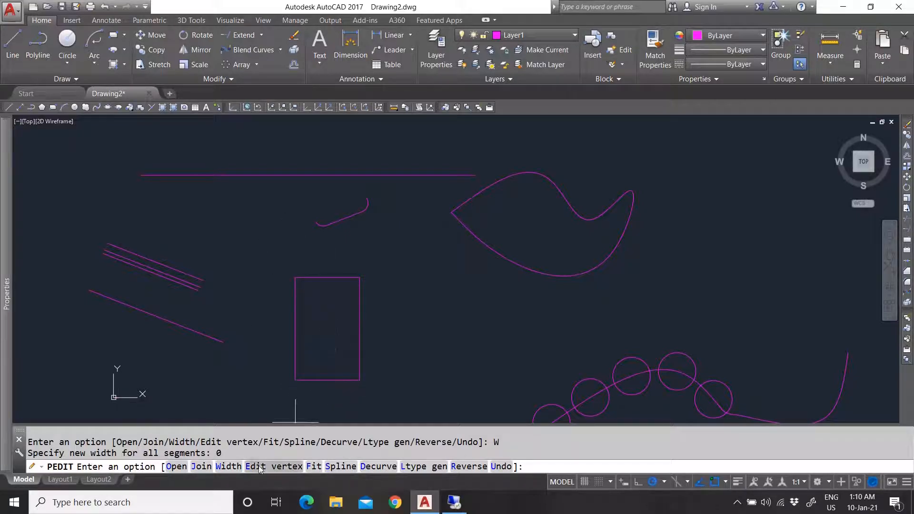
pyautogui.rightClick(324, 318)
pyautogui.click(354, 124)
pyautogui.press('Escape')
pyautogui.press('Escape')
# - Select the rectangle polyline with a crossing window to check it, and clear the selection
pyautogui.click(375, 339)
pyautogui.click(315, 328)
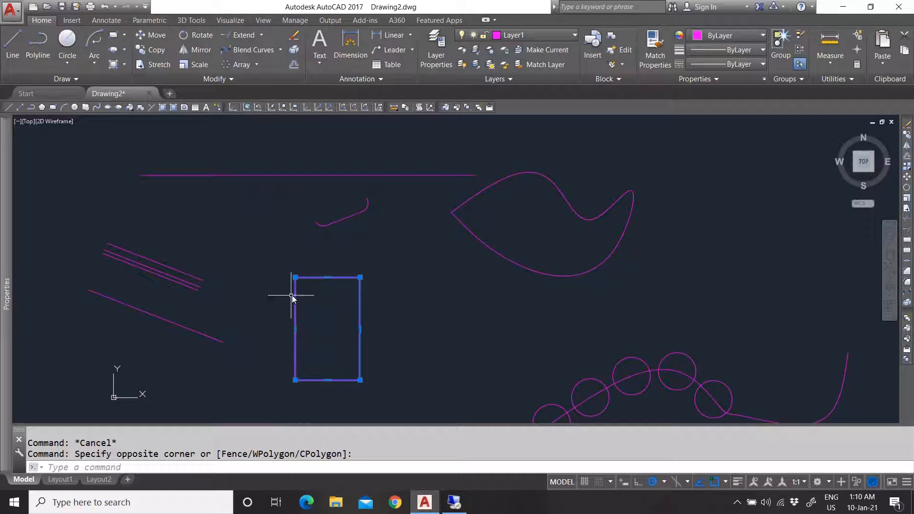
pyautogui.press('Escape')
pyautogui.click(214, 79)
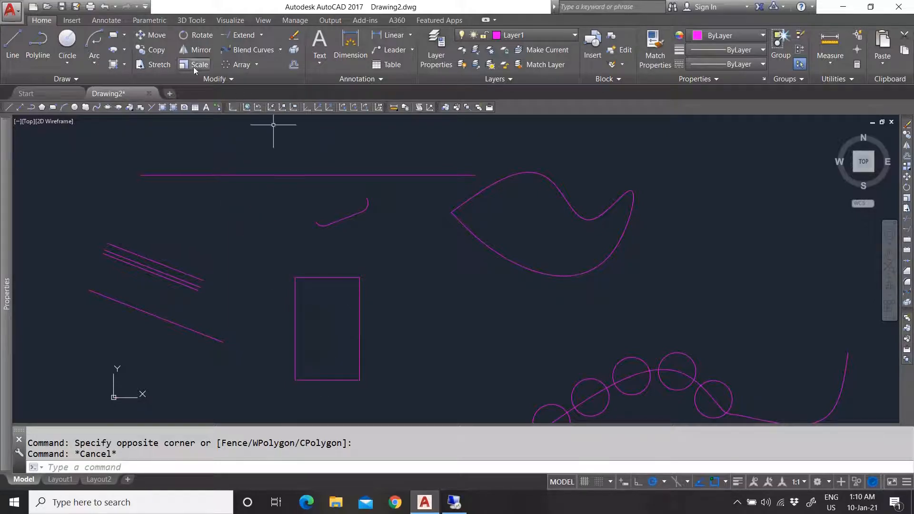
# - Hatch the inside of the rectangle with the HONEY pattern at scale 1, and clear the hatch selection
pyautogui.click(212, 78)
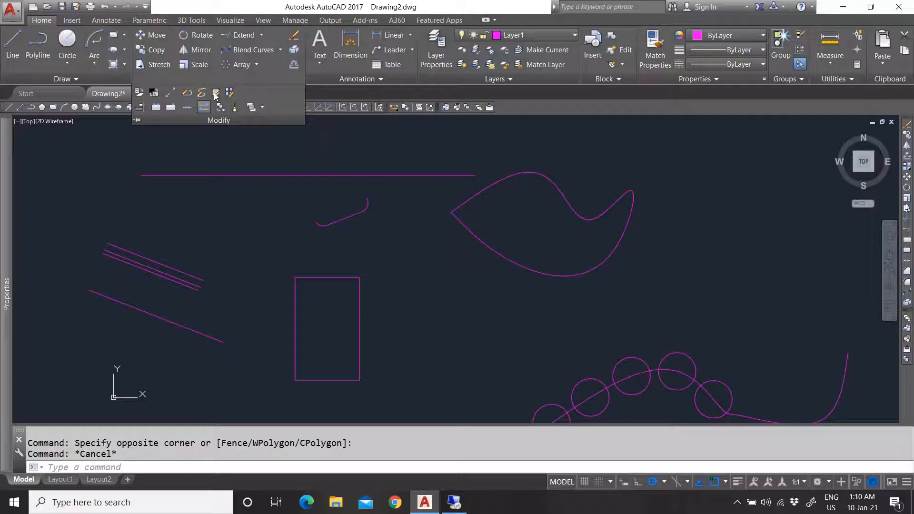
pyautogui.press('Escape')
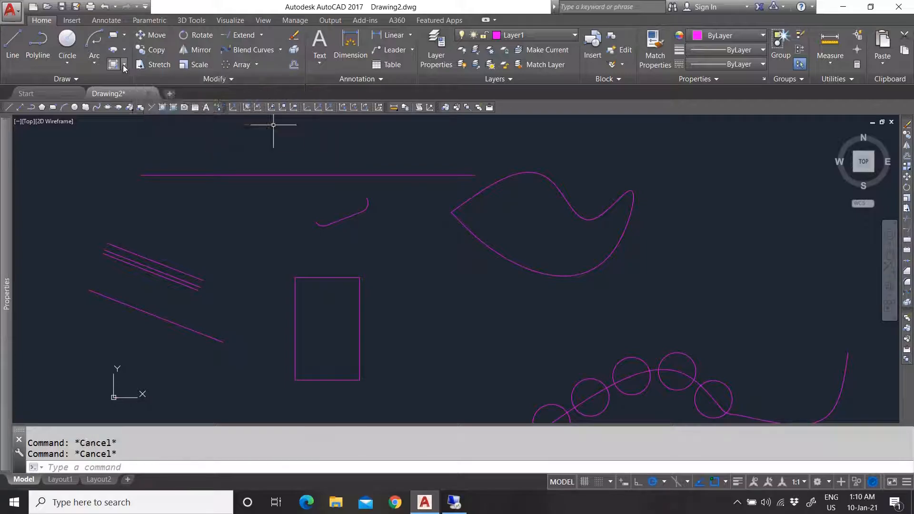
pyautogui.click(124, 65)
pyautogui.click(136, 84)
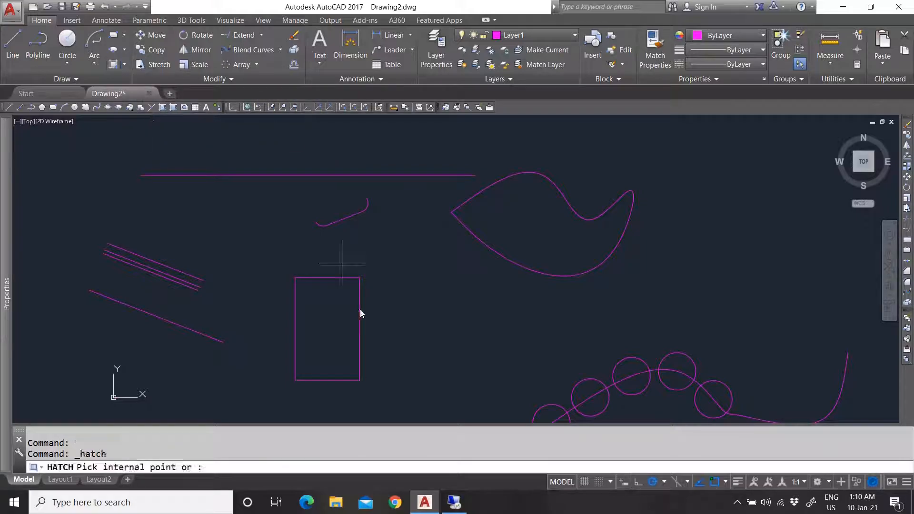
pyautogui.click(346, 313)
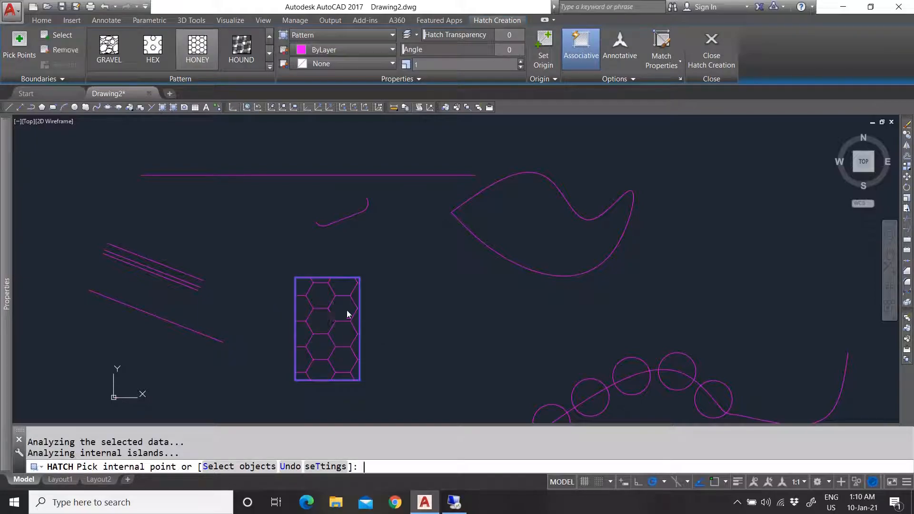
pyautogui.press('Return')
pyautogui.click(353, 292)
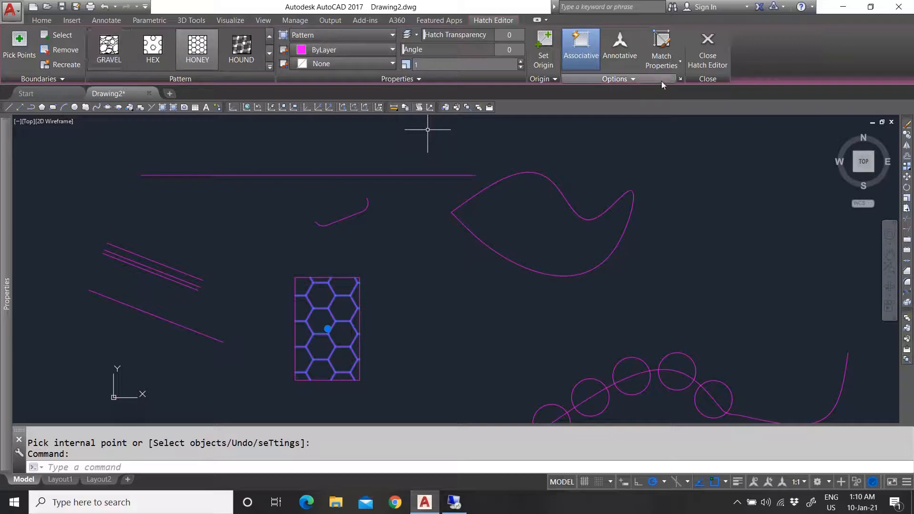
pyautogui.press('Escape')
pyautogui.press('Escape')
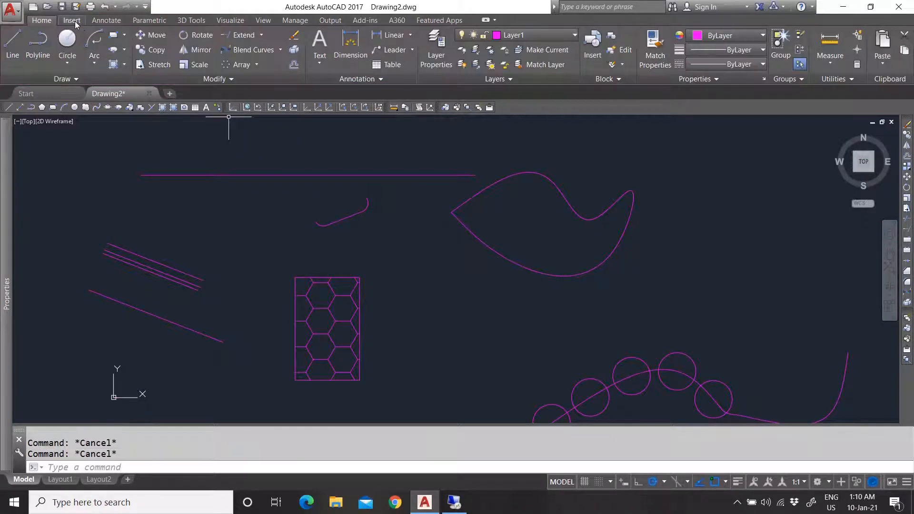
# - Open the rectangle's hatch in Hatch Edit, review its hatch and gradient settings, and close it without changes
pyautogui.click(214, 79)
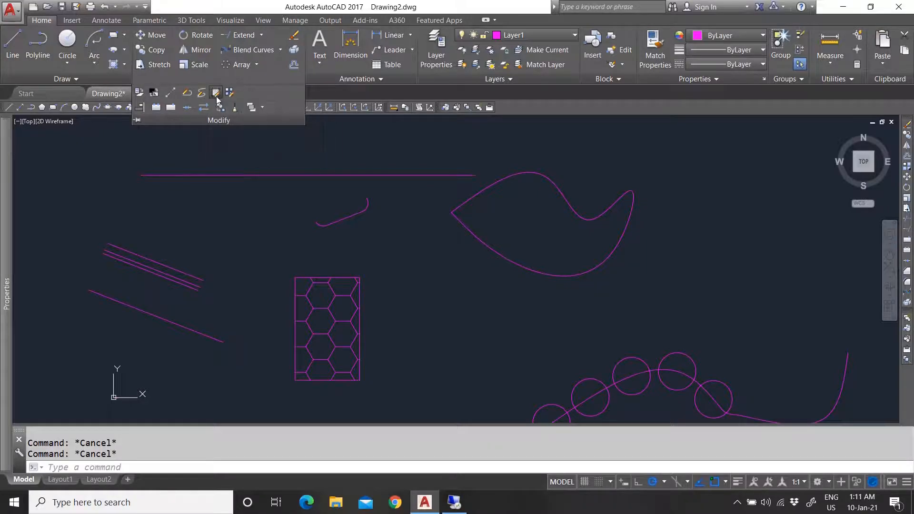
pyautogui.click(204, 96)
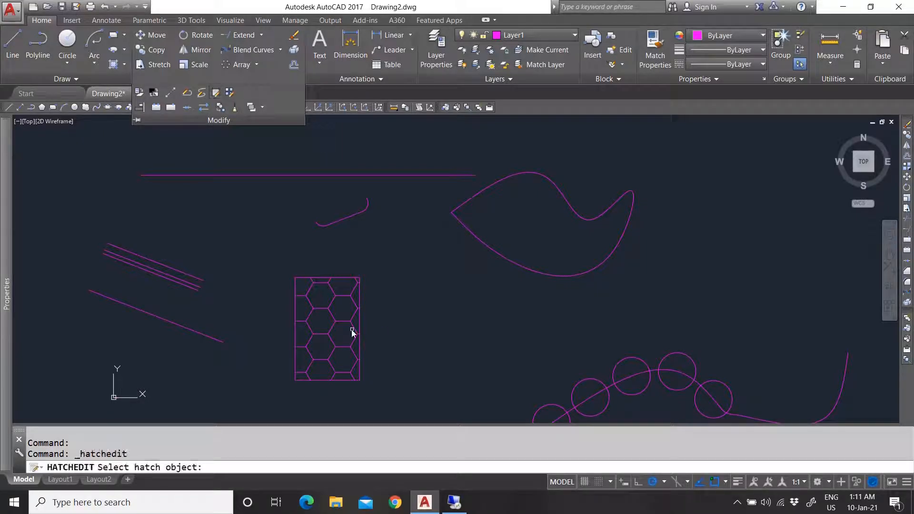
pyautogui.click(335, 298)
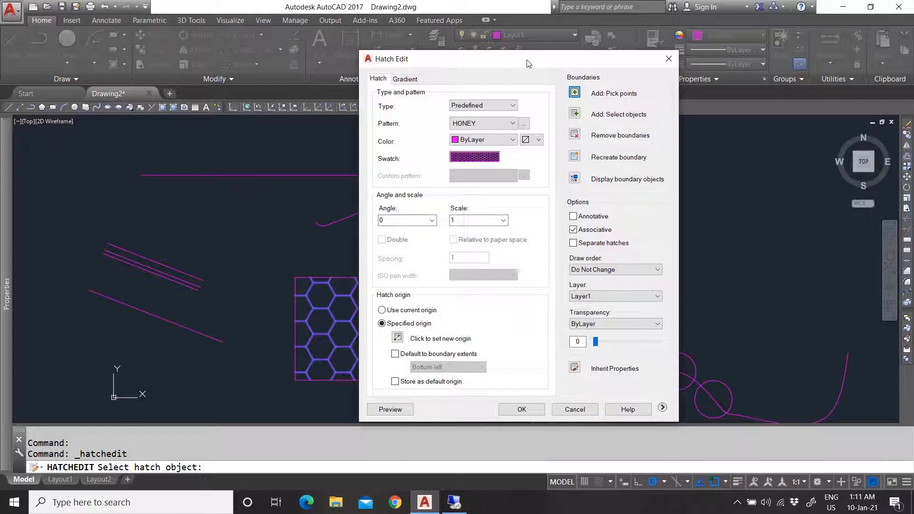
pyautogui.moveTo(477, 63); pyautogui.dragTo(338, 45)
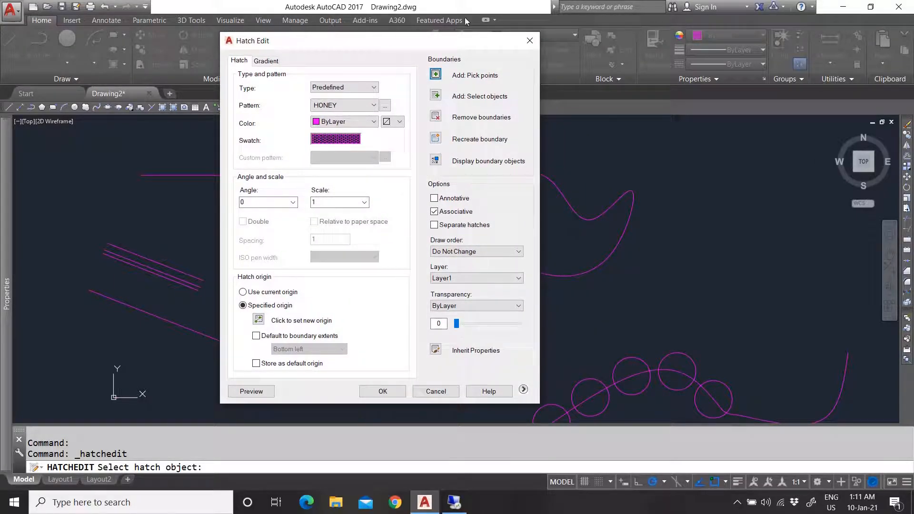
pyautogui.click(267, 61)
pyautogui.click(239, 61)
pyautogui.click(529, 41)
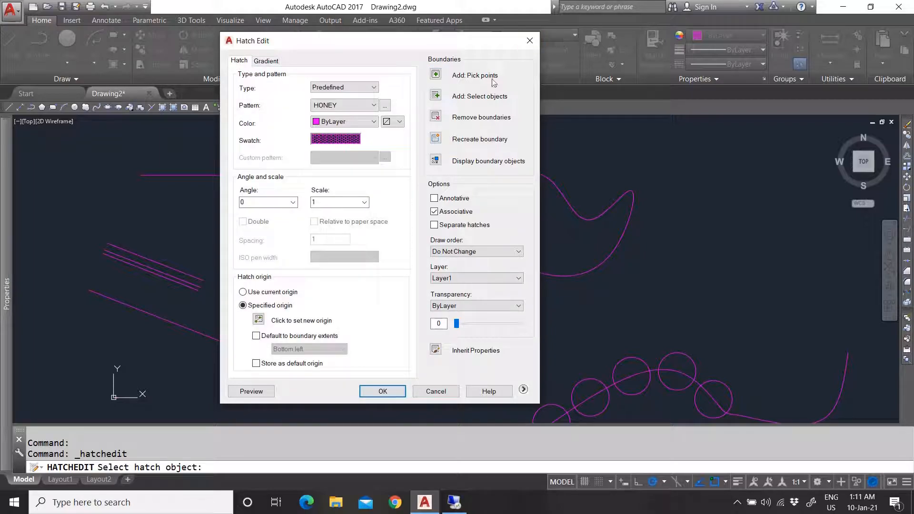
pyautogui.press('Escape')
# - Select the honeycomb hatch and reopen its Hatch Edit settings from the selection, leaving everything unchanged
pyautogui.click(333, 315)
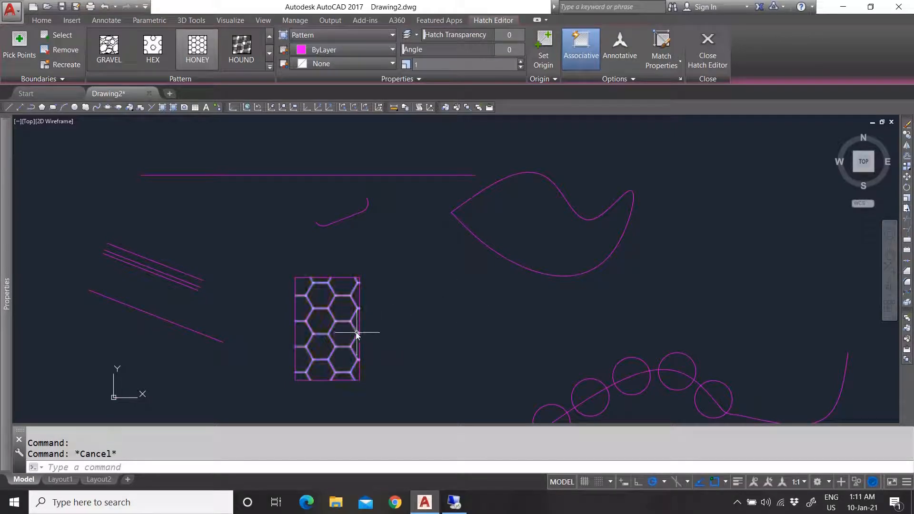
pyautogui.press('Escape')
pyautogui.click(334, 324)
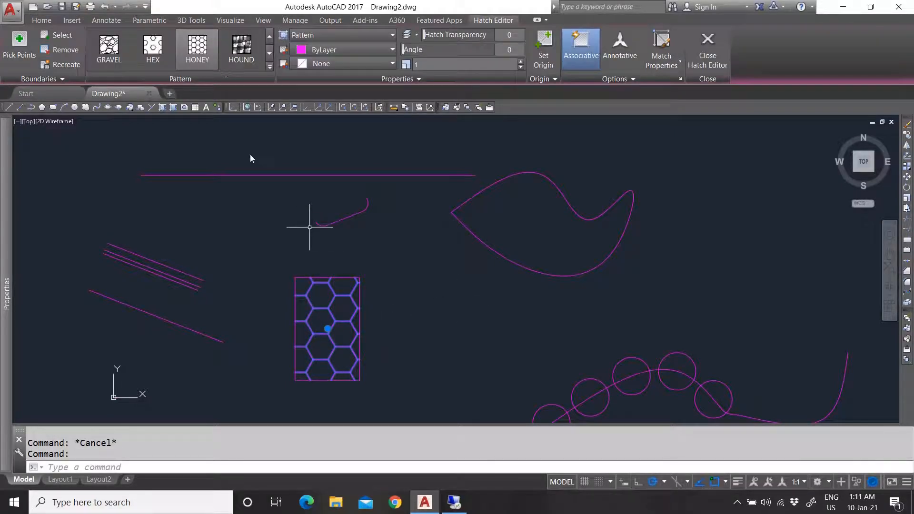
pyautogui.rightClick(333, 339)
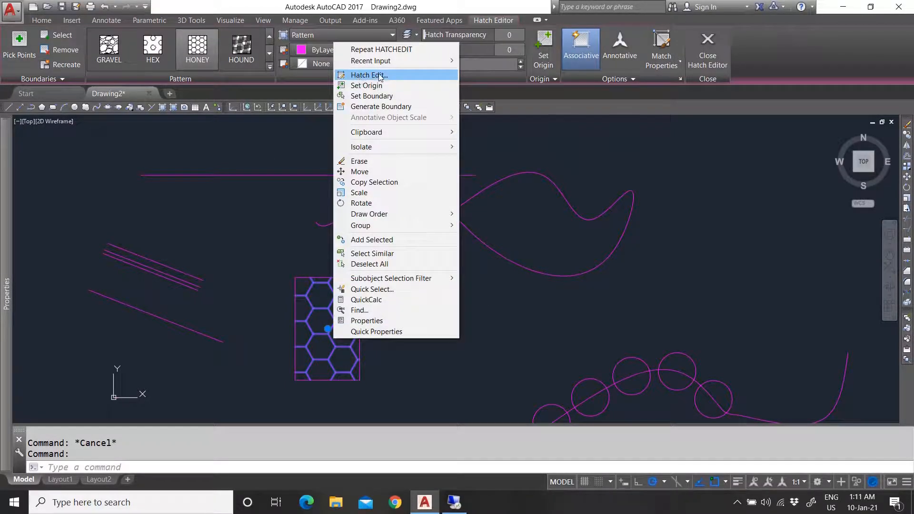
pyautogui.click(358, 77)
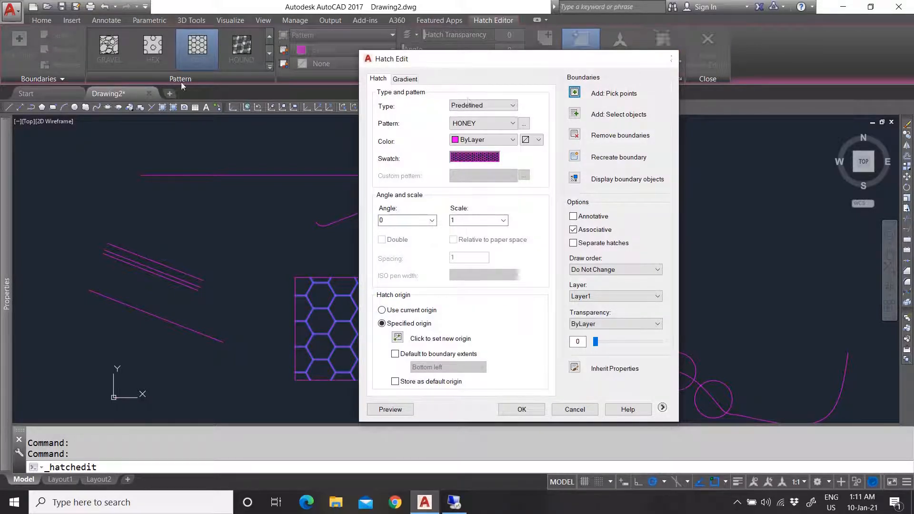
pyautogui.click(668, 59)
# - Select the path array of circles to view its array properties, and clear the selection
pyautogui.click(222, 79)
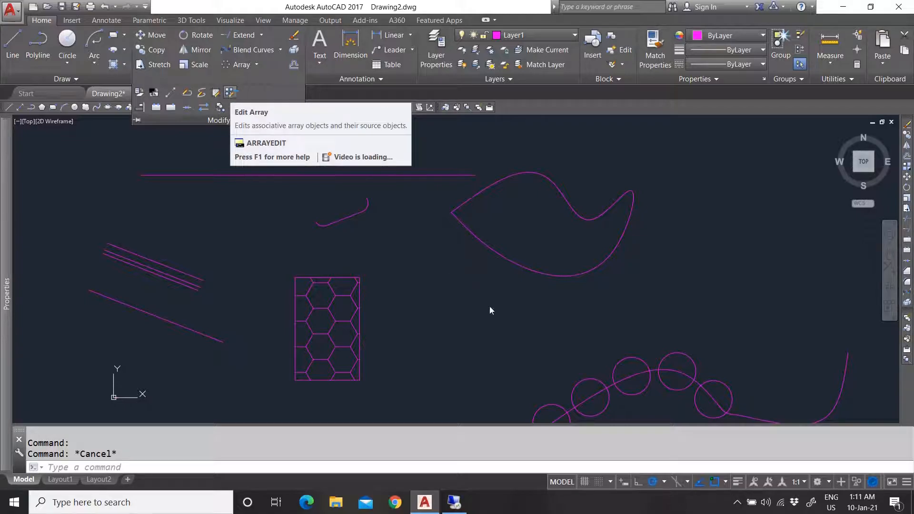
pyautogui.click(586, 362)
pyautogui.press('Escape')
pyautogui.press('Escape')
pyautogui.click(577, 383)
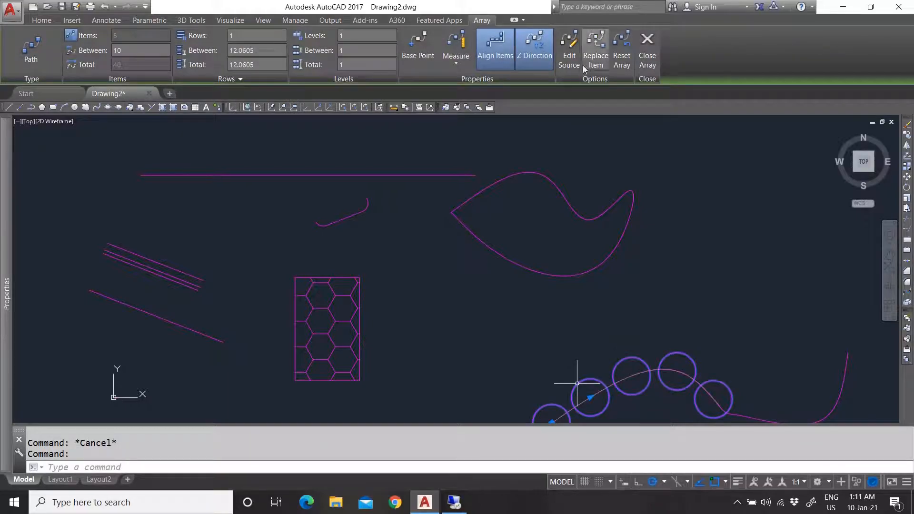
pyautogui.press('Escape')
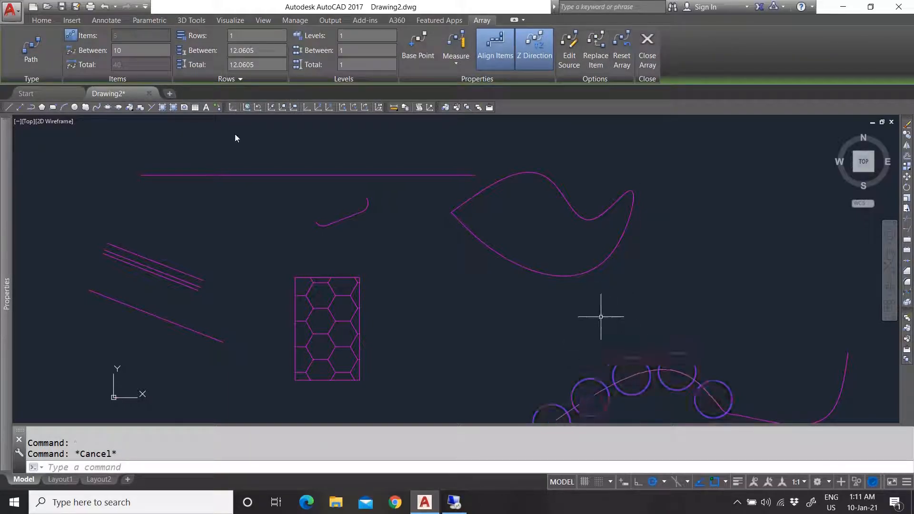
# - Edit the path array of circles with Edit Array, setting the distance between items to 4 and the number of items to 11
pyautogui.click(599, 377)
pyautogui.click(581, 387)
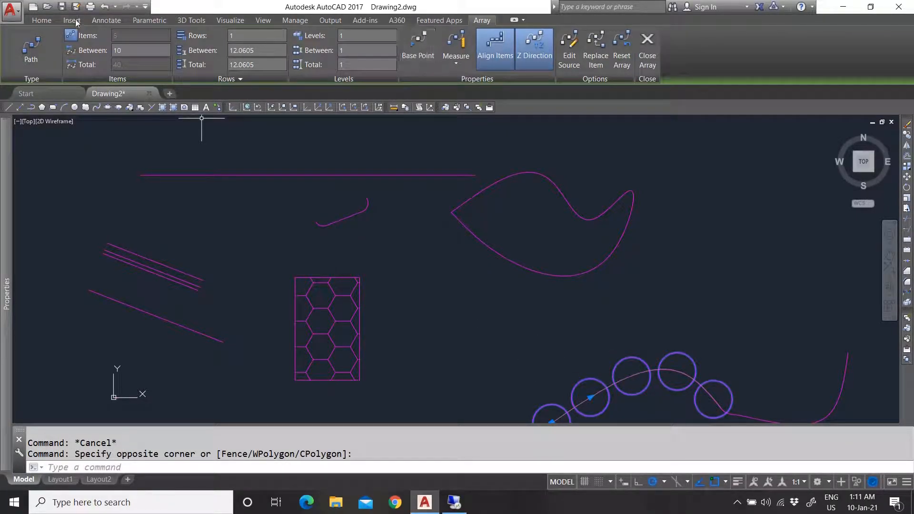
pyautogui.click(41, 20)
pyautogui.click(216, 79)
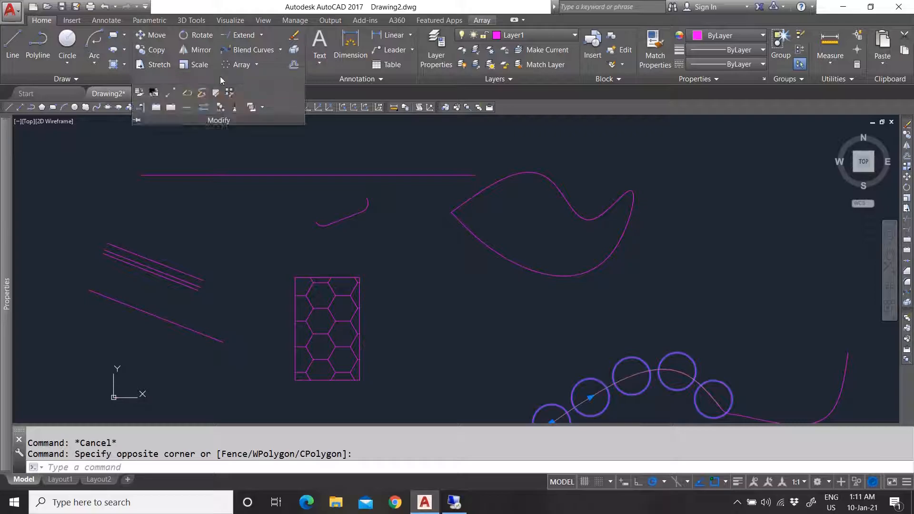
pyautogui.scroll(-2, 487, 326)
pyautogui.scroll(2, 530, 358)
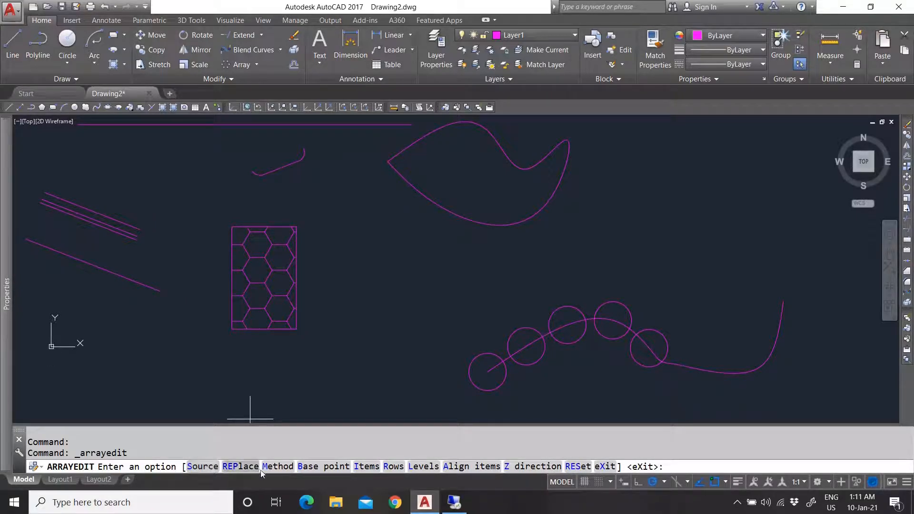
pyautogui.click(367, 467)
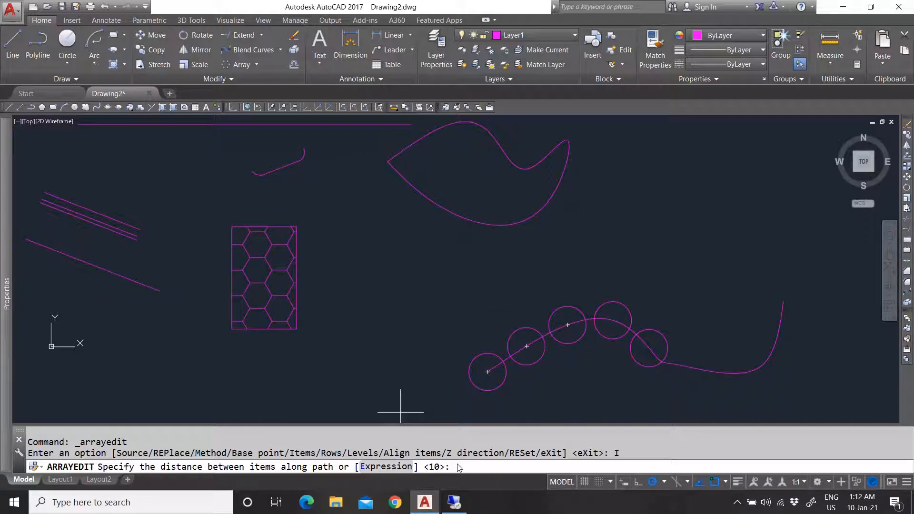
pyautogui.write('4')
pyautogui.press('Return')
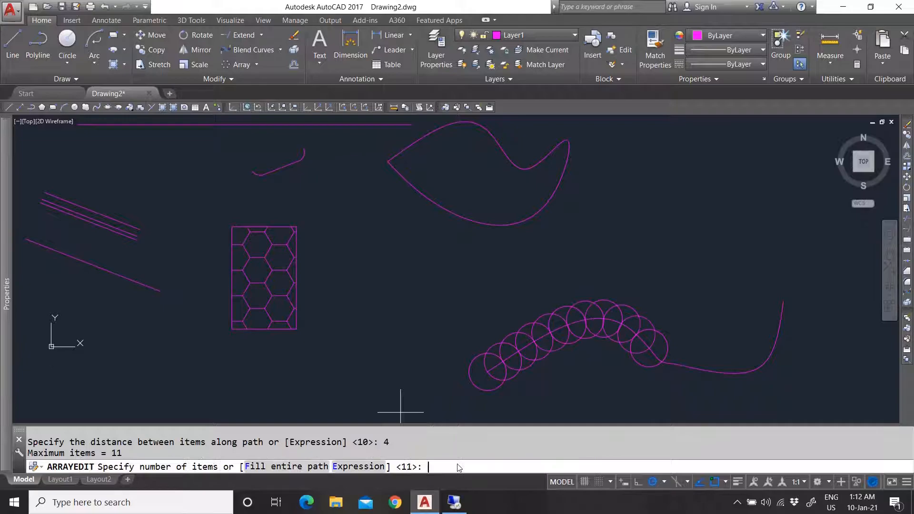
pyautogui.press('Return')
pyautogui.press('Return')
# - Select the circle path array, set the spacing between its items to 10, and clear the selection
pyautogui.click(491, 346)
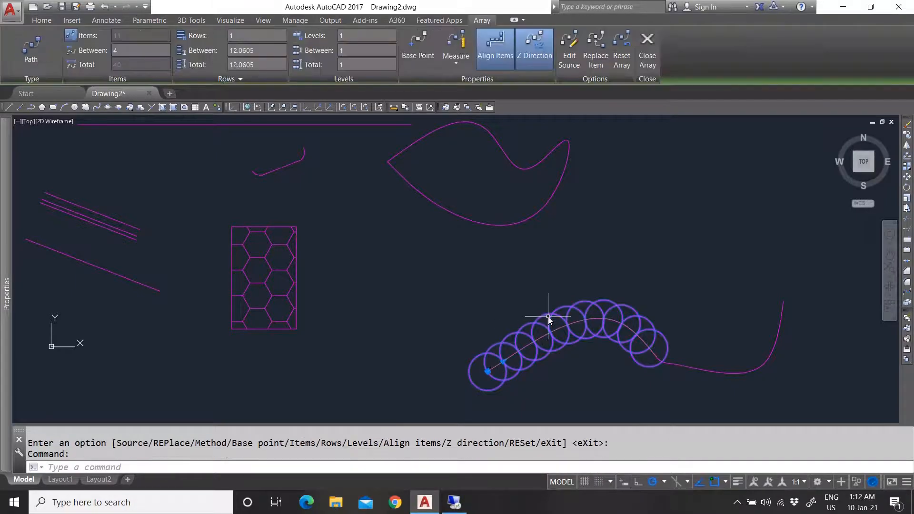
pyautogui.scroll(-5, 520, 367)
pyautogui.scroll(3, 520, 367)
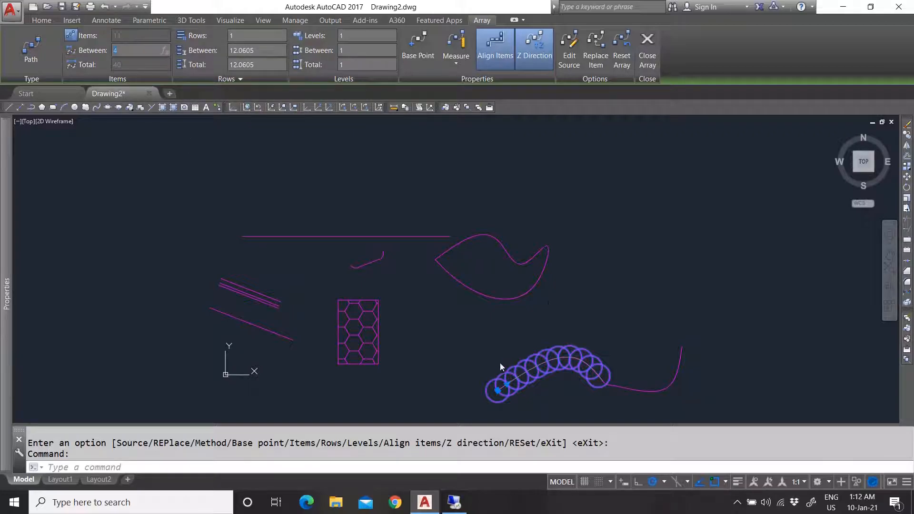
pyautogui.write('10')
pyautogui.press('Return')
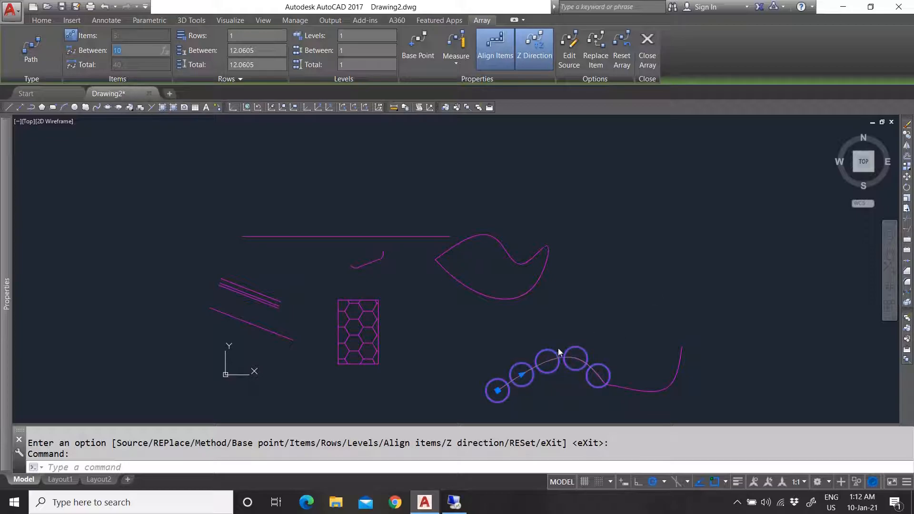
pyautogui.click(565, 294)
pyautogui.press('Escape')
pyautogui.press('Escape')
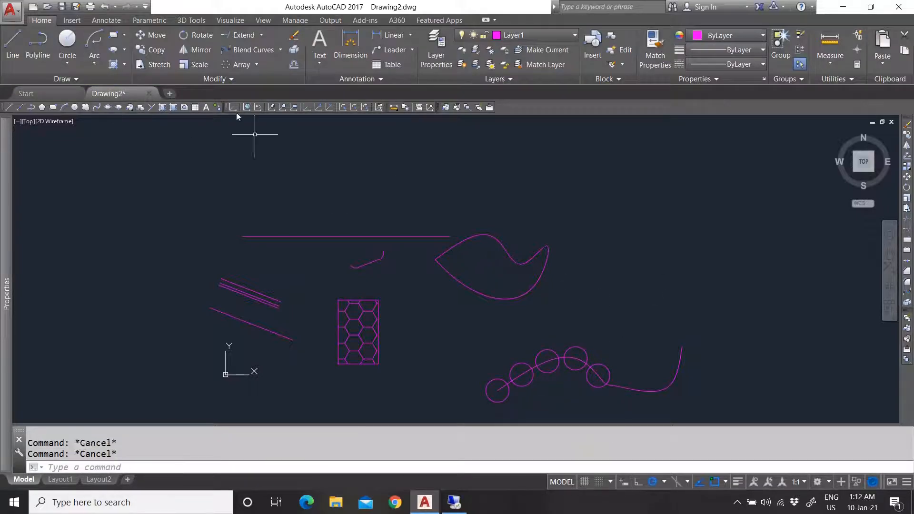
# - Align the uppermost of the three parallel slanted lines to the hatched rectangle's top edge, matching left and right ends to its corners without scaling
pyautogui.click(214, 80)
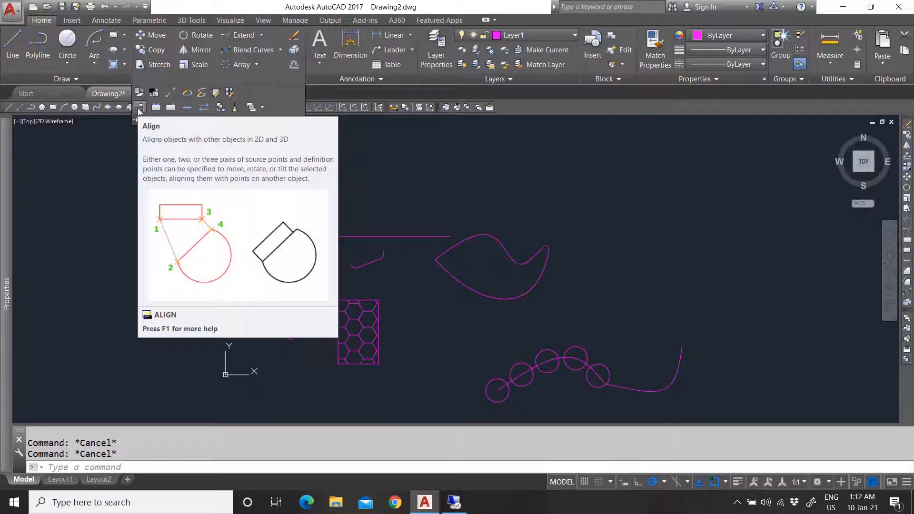
pyautogui.scroll(4, 307, 294)
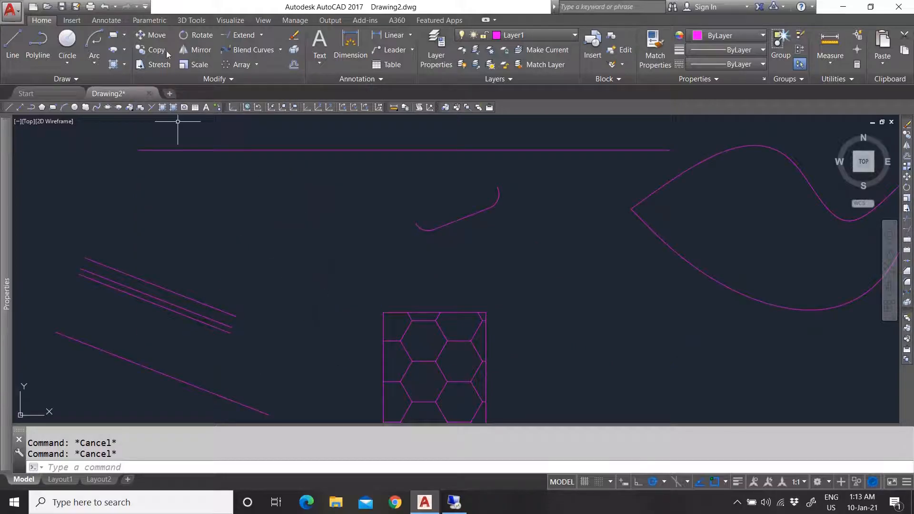
pyautogui.click(207, 80)
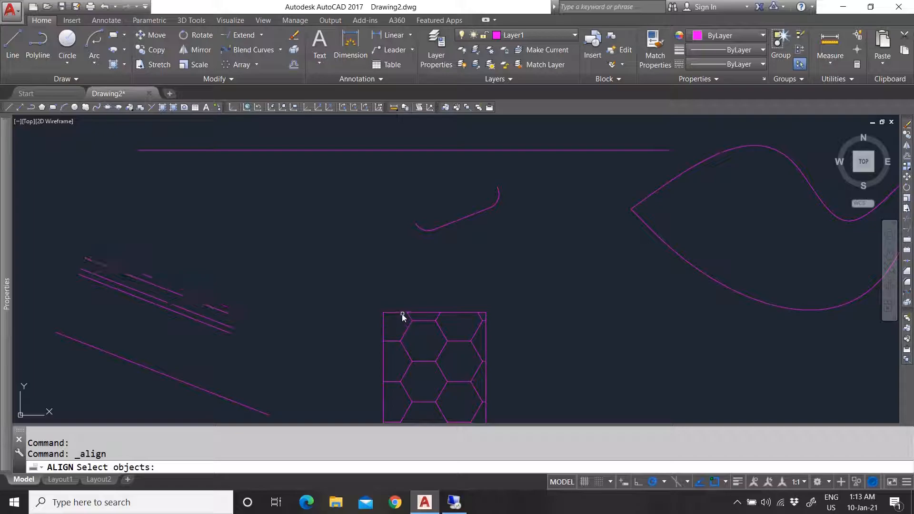
pyautogui.click(231, 314)
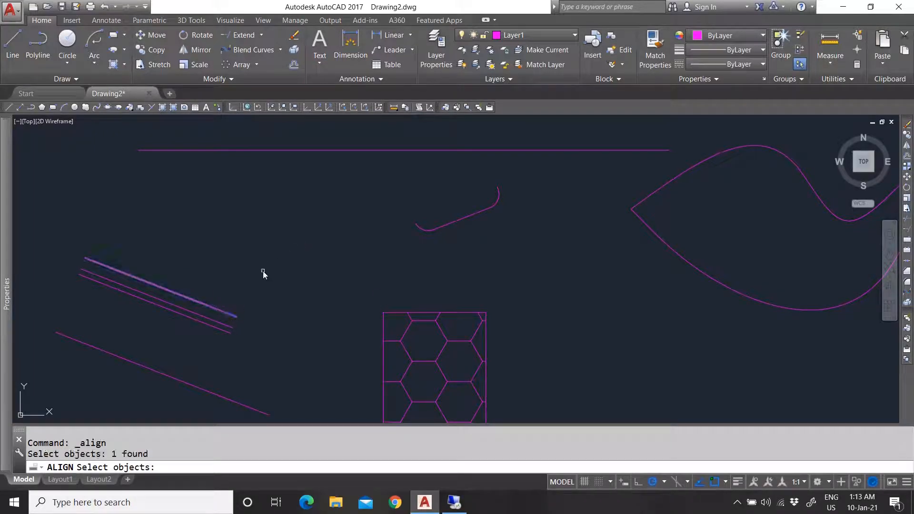
pyautogui.press('Return')
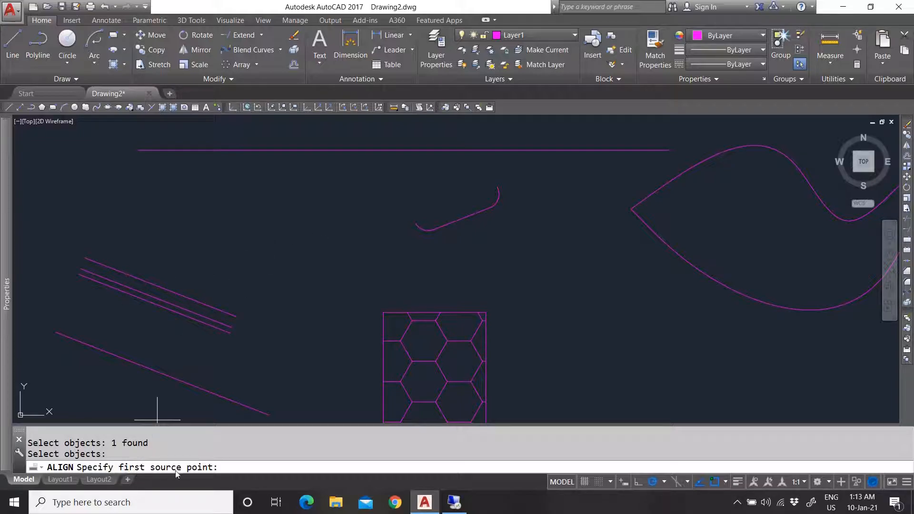
pyautogui.click(86, 257)
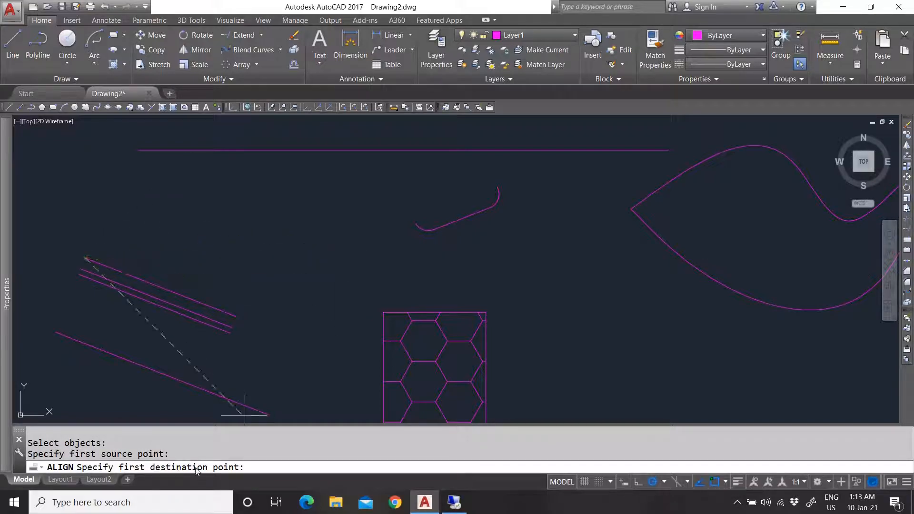
pyautogui.click(384, 313)
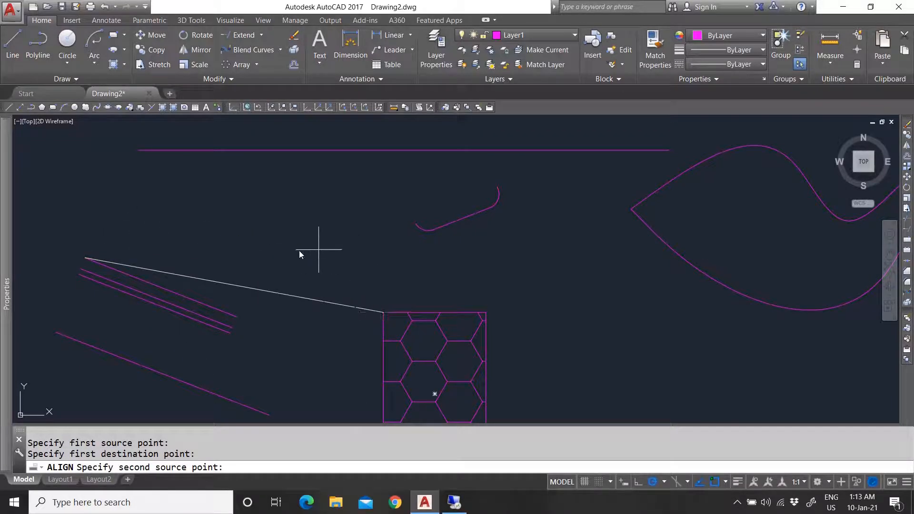
pyautogui.click(236, 317)
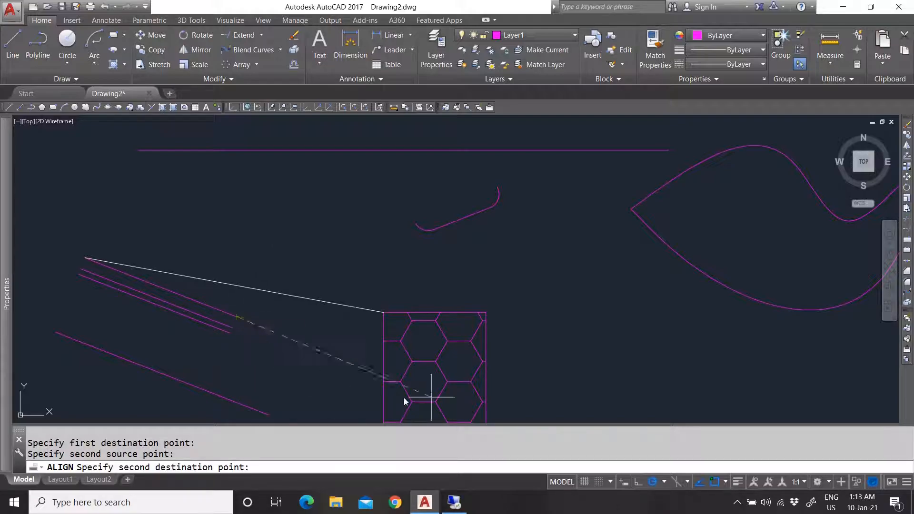
pyautogui.click(486, 309)
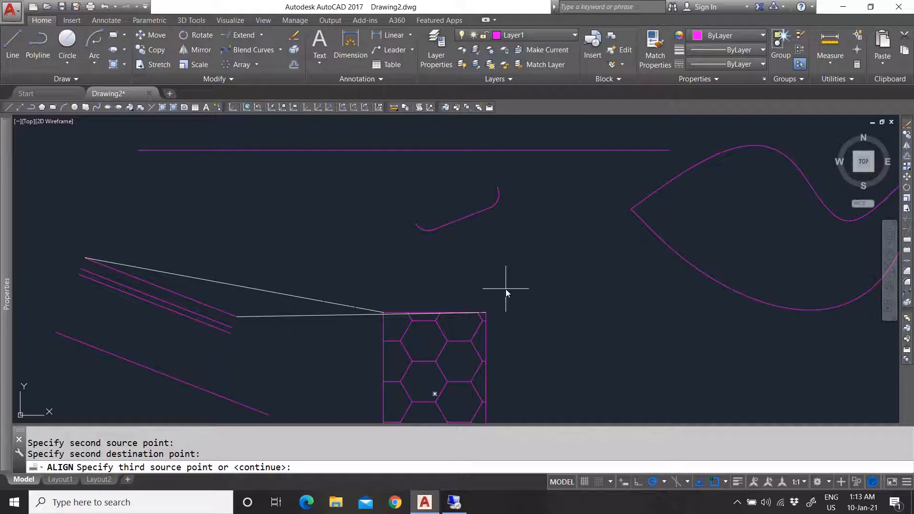
pyautogui.press('Return')
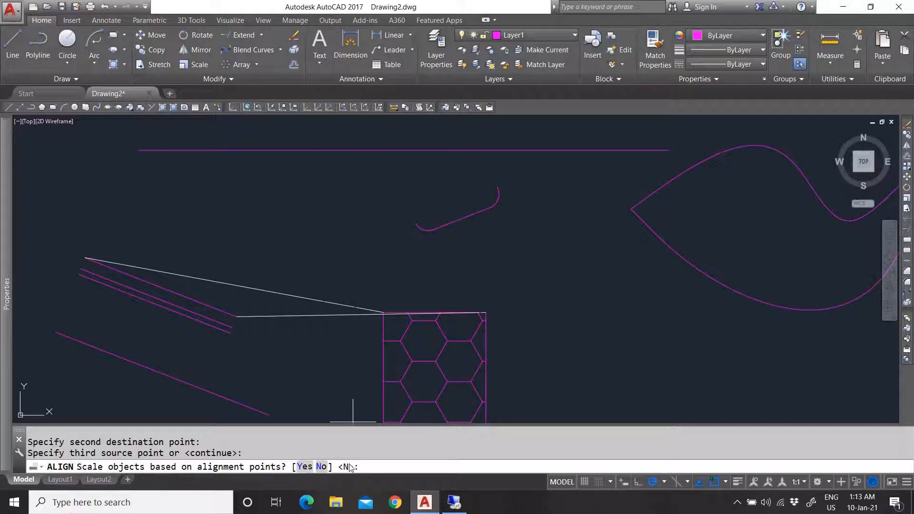
pyautogui.press('Return')
pyautogui.click(527, 313)
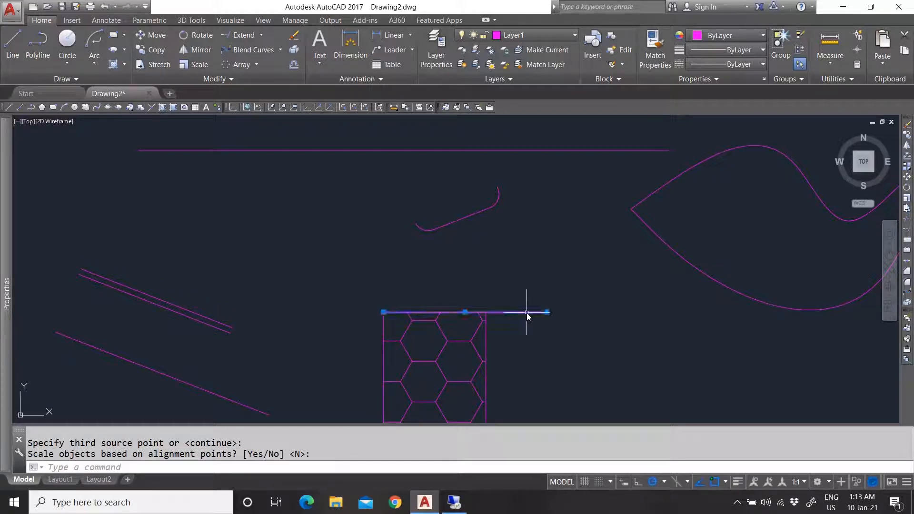
pyautogui.press('Escape')
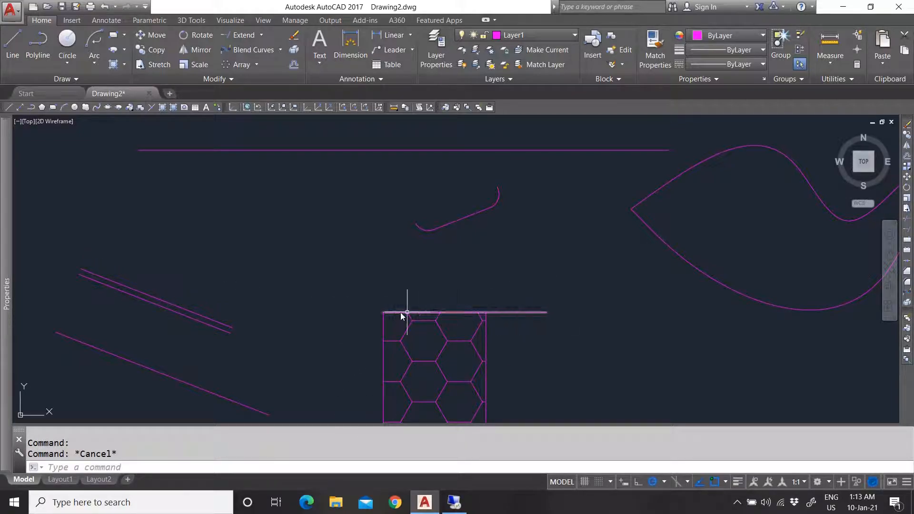
# - Break the upper of the two remaining close parallel lines with the Break command, specifying a second break point near its middle
pyautogui.click(216, 81)
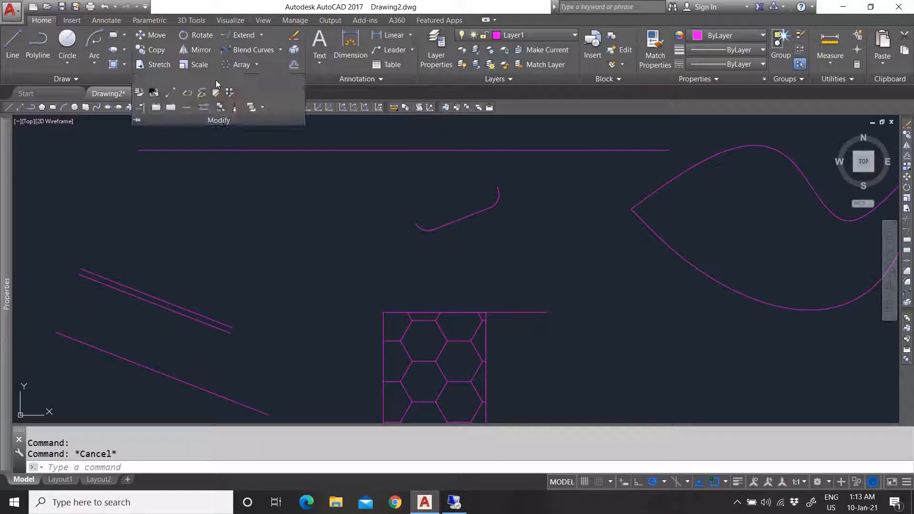
pyautogui.click(156, 109)
pyautogui.scroll(-3, 287, 267)
pyautogui.scroll(3, 265, 275)
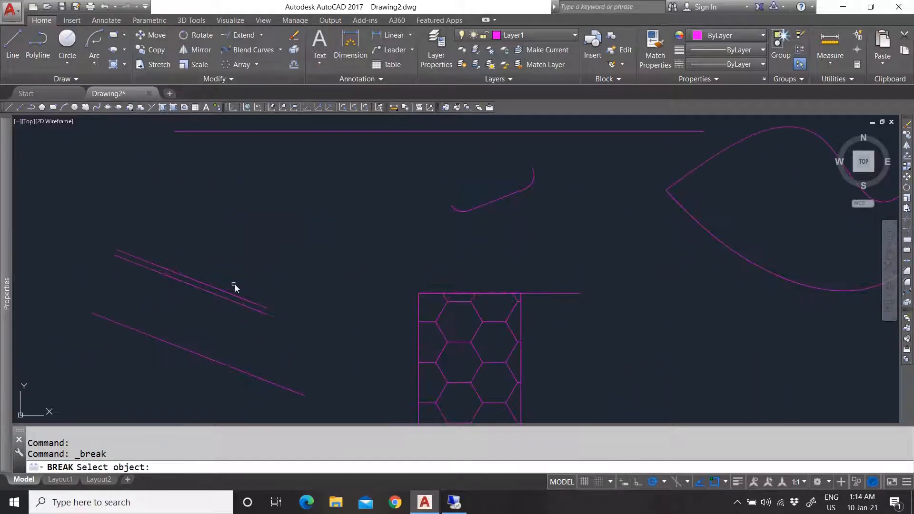
pyautogui.click(209, 287)
pyautogui.scroll(2, 183, 235)
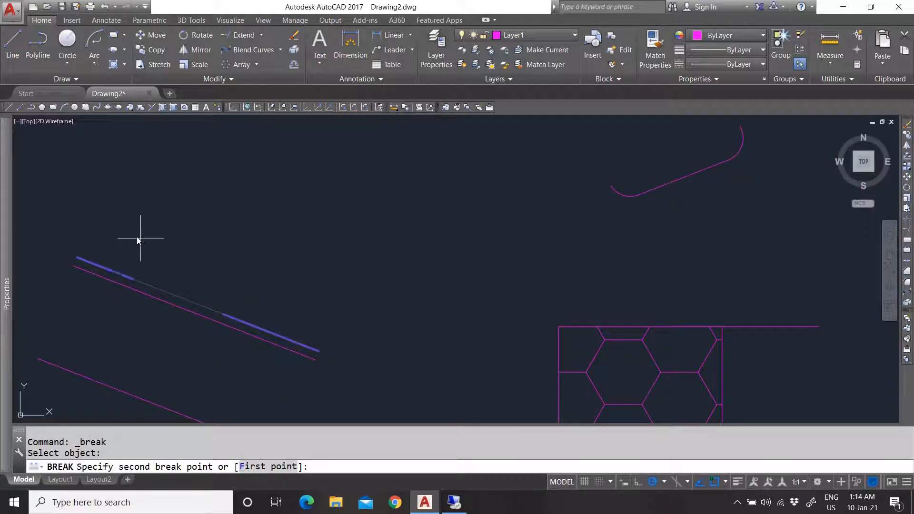
pyautogui.click(235, 285)
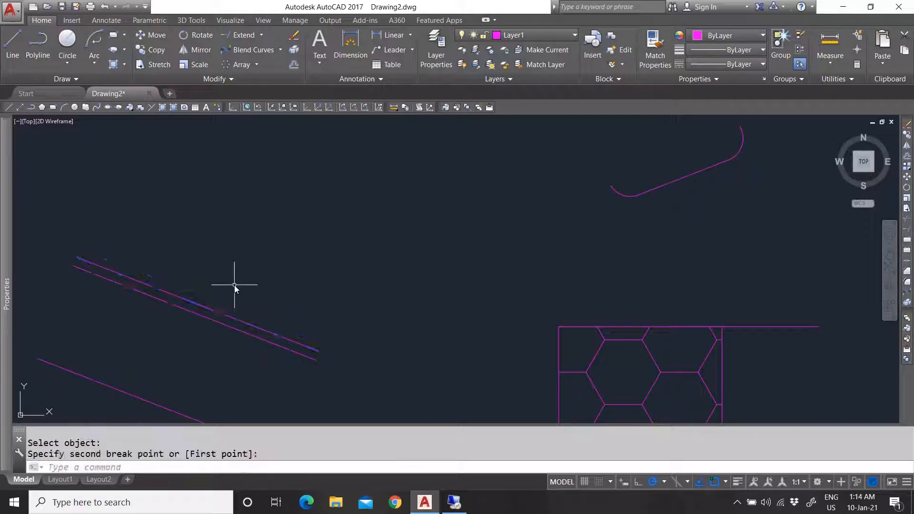
# - Select the pieces of the broken upper line to examine where it was split, and clear the selection
pyautogui.click(228, 315)
pyautogui.click(215, 318)
pyautogui.click(209, 307)
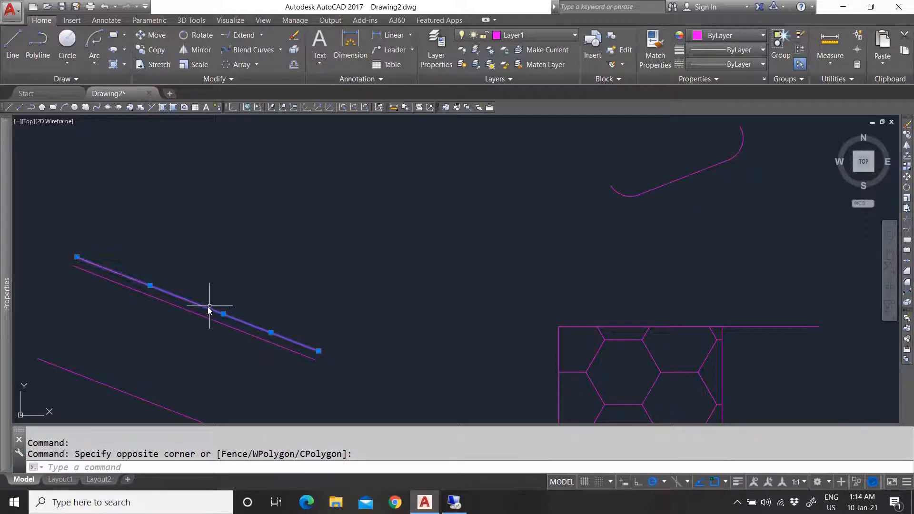
pyautogui.press('Escape')
pyautogui.press('Escape')
pyautogui.click(209, 309)
pyautogui.press('Escape')
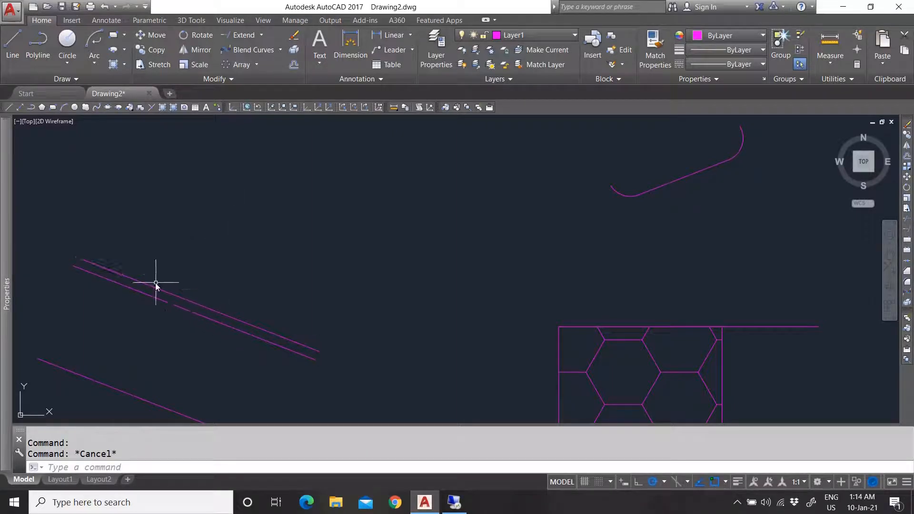
# - Split the lower of the two close parallel lines near its middle with Break at Point
pyautogui.click(223, 78)
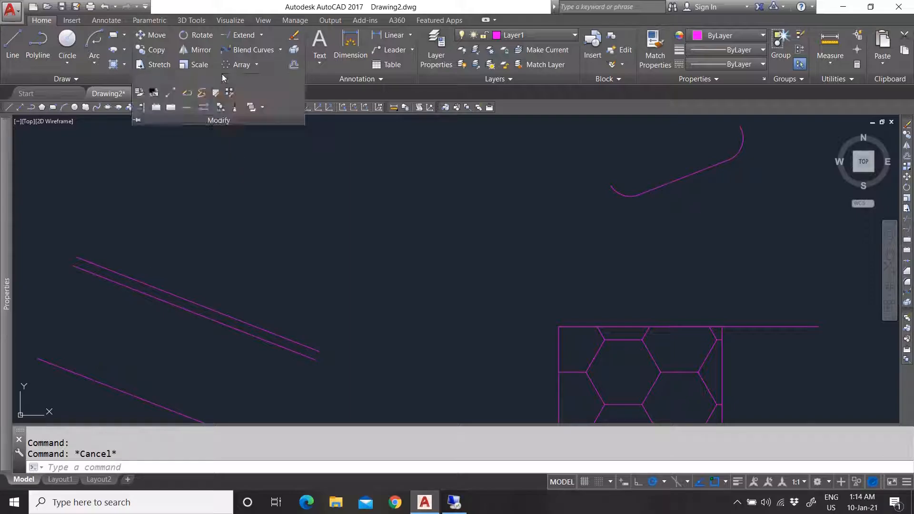
pyautogui.scroll(-1, 260, 315)
pyautogui.scroll(2, 245, 336)
pyautogui.click(236, 304)
pyautogui.scroll(-2, 252, 329)
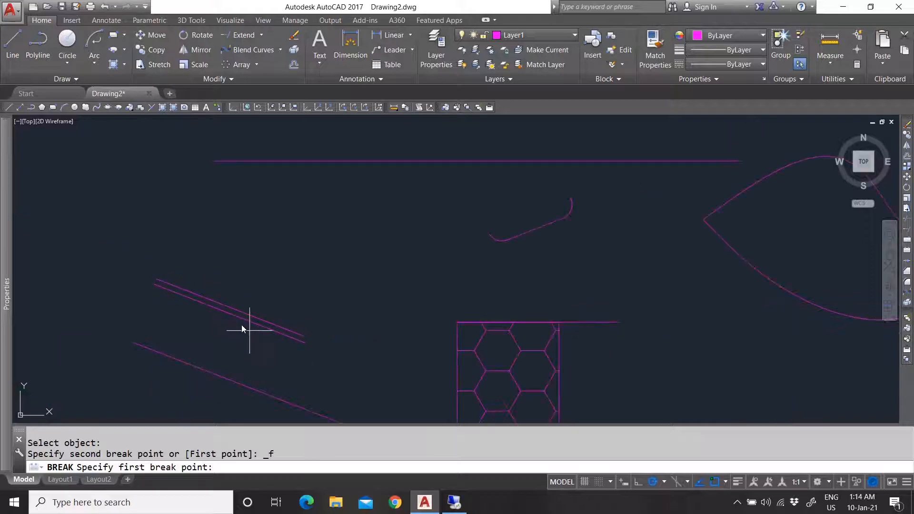
pyautogui.click(232, 315)
# - Select both halves of the lower parallel line to examine the split point, and clear the selection
pyautogui.click(239, 316)
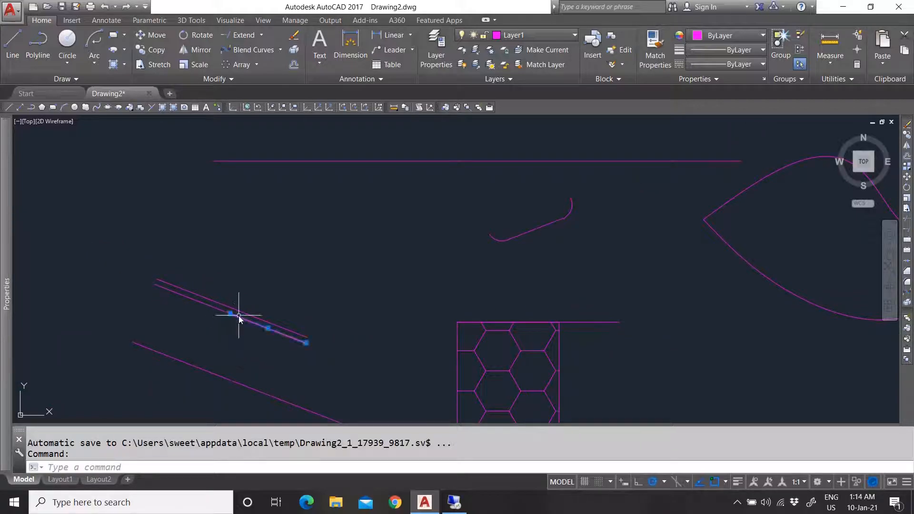
pyautogui.click(213, 310)
pyautogui.click(208, 307)
pyautogui.scroll(4, 212, 315)
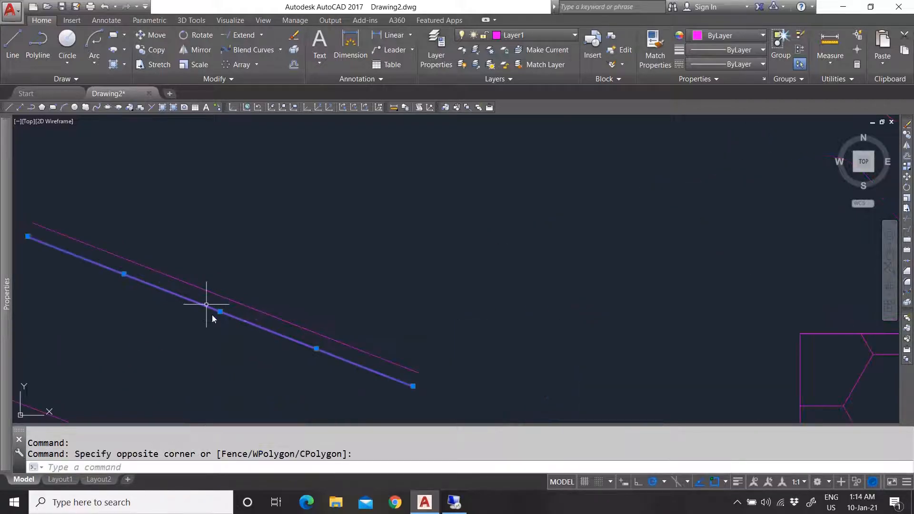
pyautogui.press('Escape')
# - Select the closed leaf-shaped spline and reverse its direction with the Reverse command
pyautogui.click(230, 78)
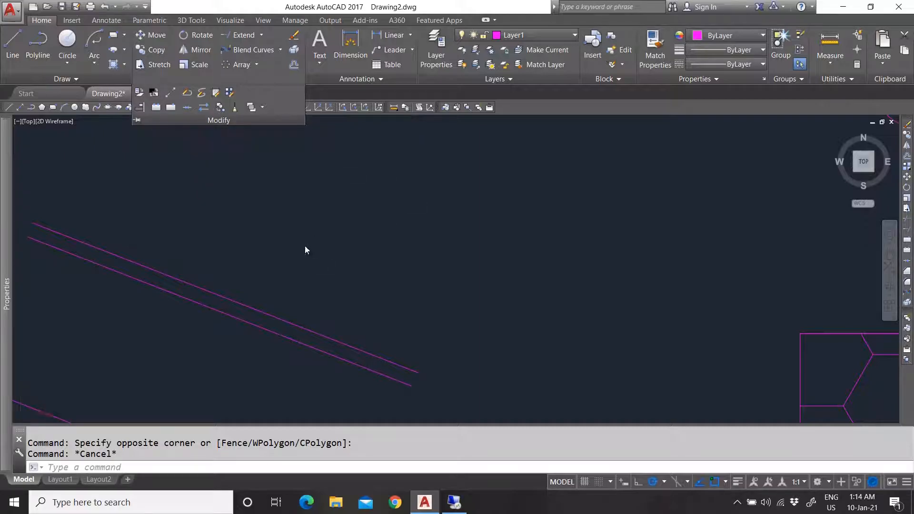
pyautogui.scroll(-5, 310, 252)
pyautogui.scroll(3, 506, 229)
pyautogui.click(505, 229)
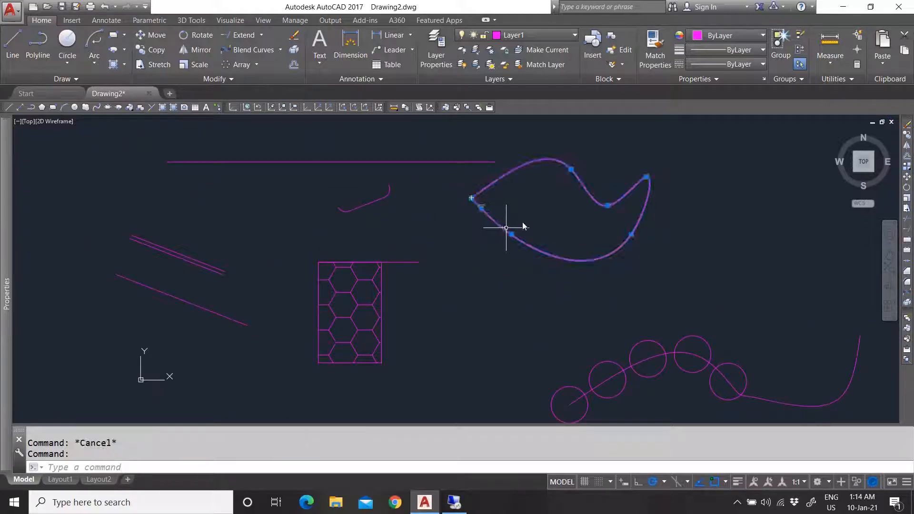
pyautogui.click(233, 79)
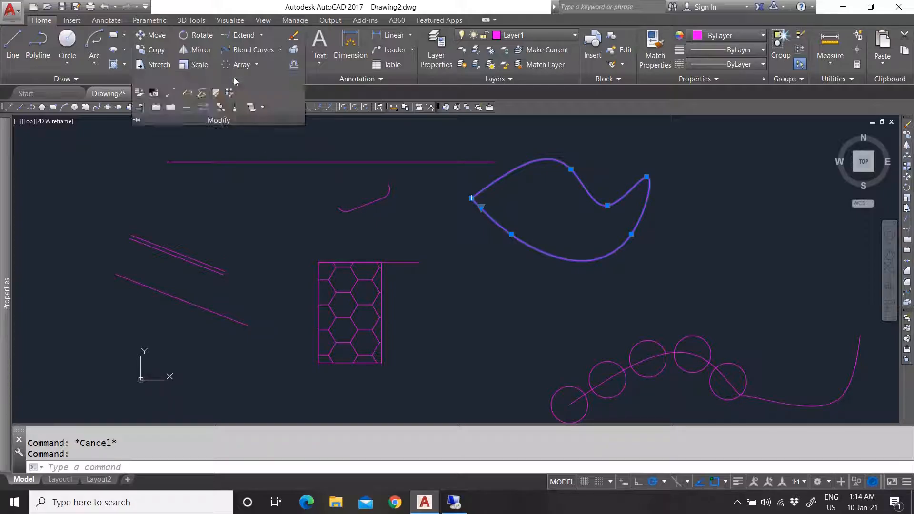
pyautogui.press('Escape')
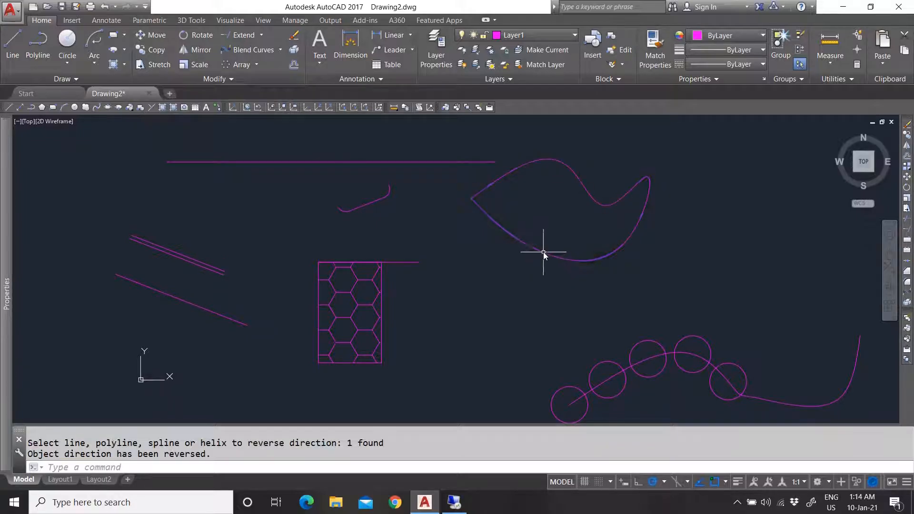
# - Restart and cancel Reverse, select the leaf-shaped spline to examine its start point and vertices, and clear the selection
pyautogui.scroll(-2, 398, 330)
pyautogui.scroll(2, 469, 322)
pyautogui.press('Return')
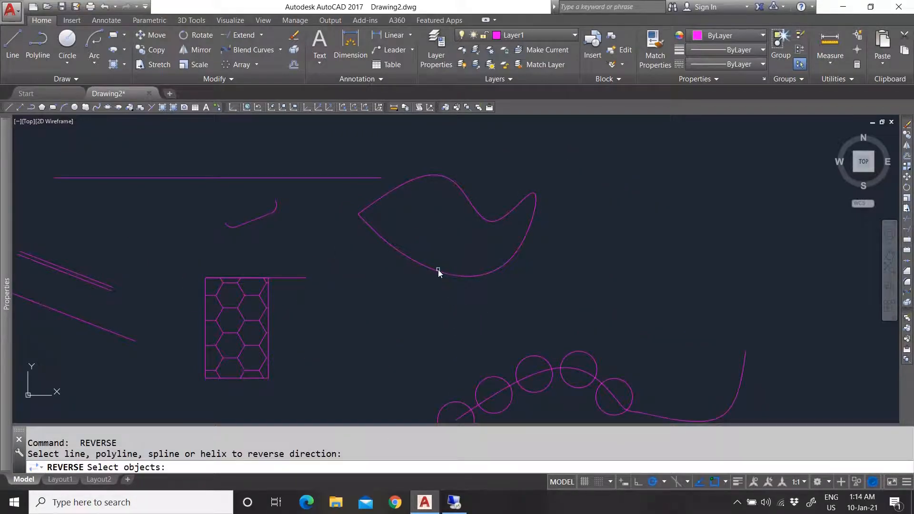
pyautogui.press('Escape')
pyautogui.click(438, 270)
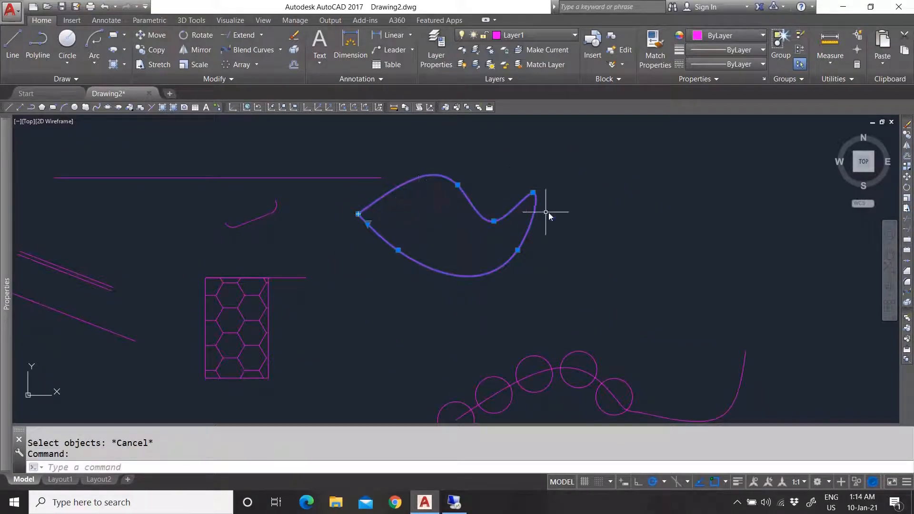
pyautogui.scroll(-3, 380, 223)
pyautogui.scroll(2, 327, 317)
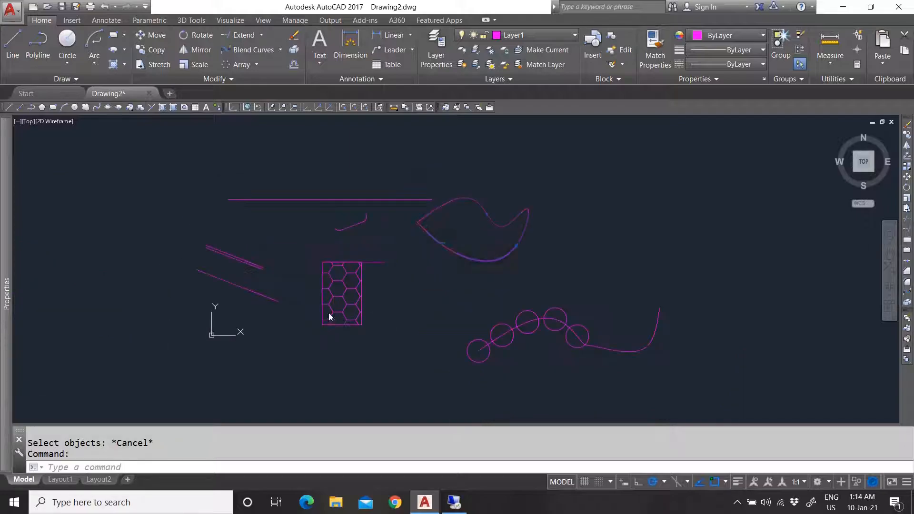
pyautogui.press('Escape')
# - Select the lowest slanted line and the line aligned to the hatched rectangle in turn to examine their grips, clearing each selection
pyautogui.click(245, 291)
pyautogui.scroll(2, 295, 296)
pyautogui.press('Escape')
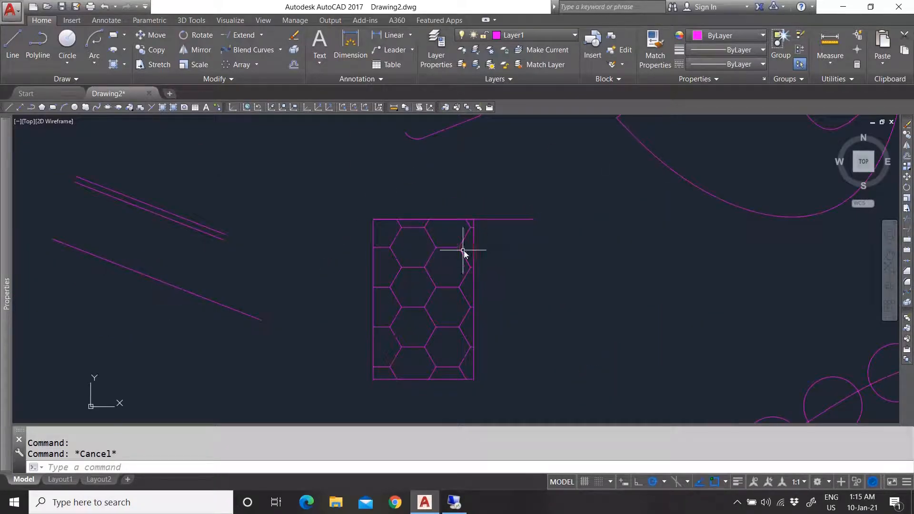
pyautogui.click(504, 220)
pyautogui.scroll(-4, 349, 282)
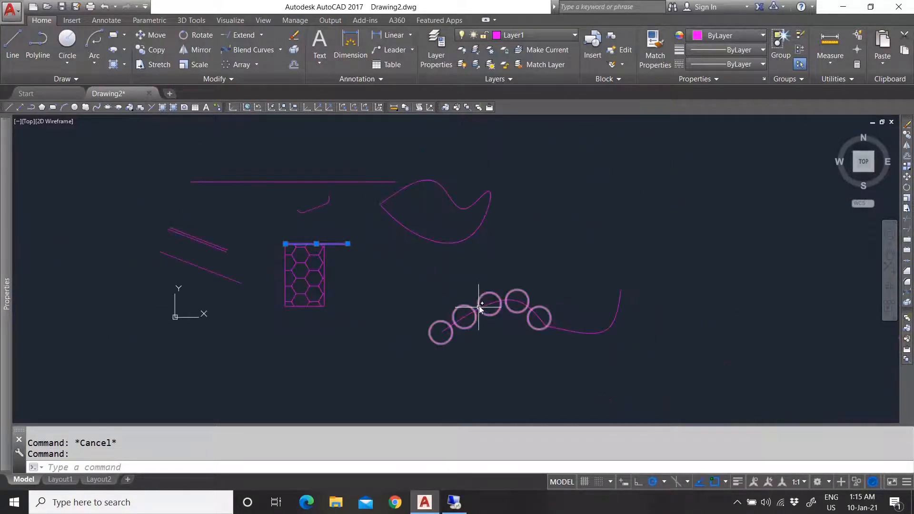
pyautogui.press('Escape')
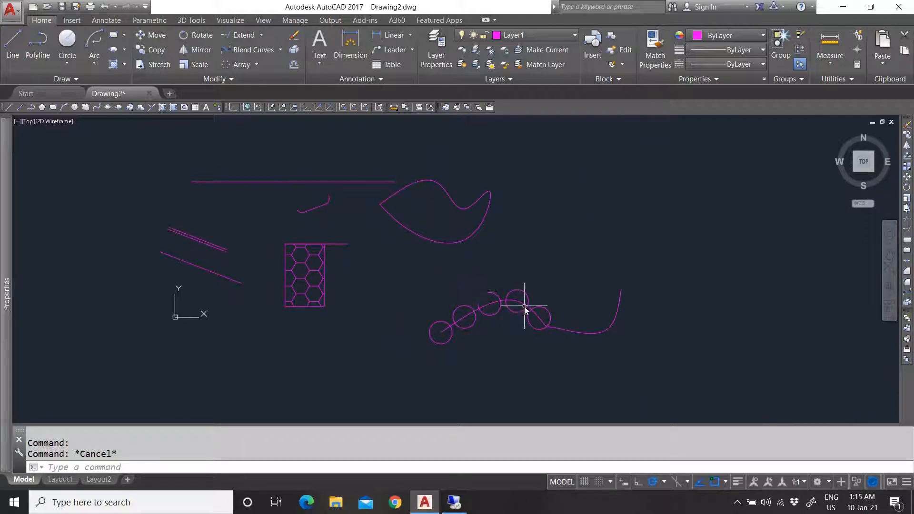
# - Select the circle path array together with its path curve to examine the grips, and clear the selection
pyautogui.click(517, 302)
pyautogui.moveTo(515, 301); pyautogui.dragTo(524, 315)
pyautogui.scroll(3, 529, 324)
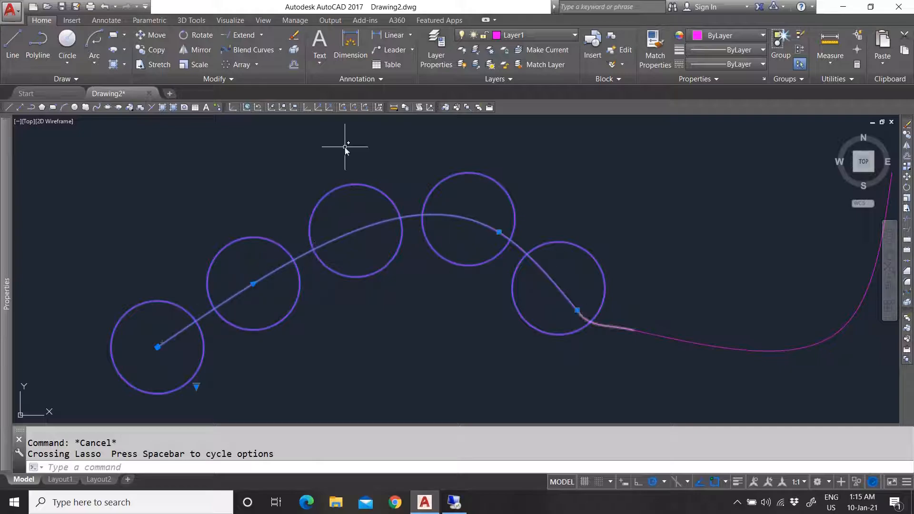
pyautogui.press('Escape')
# - Reverse the direction of the curve running through the arrayed circles, and select it to check its start point
pyautogui.click(214, 81)
pyautogui.click(207, 107)
pyautogui.click(256, 282)
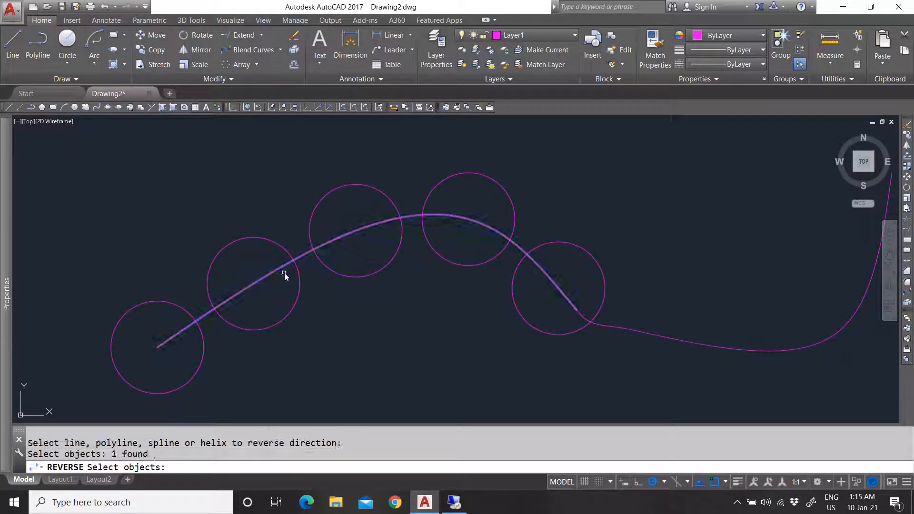
pyautogui.press('Return')
pyautogui.click(321, 273)
pyautogui.scroll(-6, 376, 319)
pyautogui.scroll(4, 380, 310)
pyautogui.scroll(4, 376, 267)
pyautogui.scroll(-6, 527, 292)
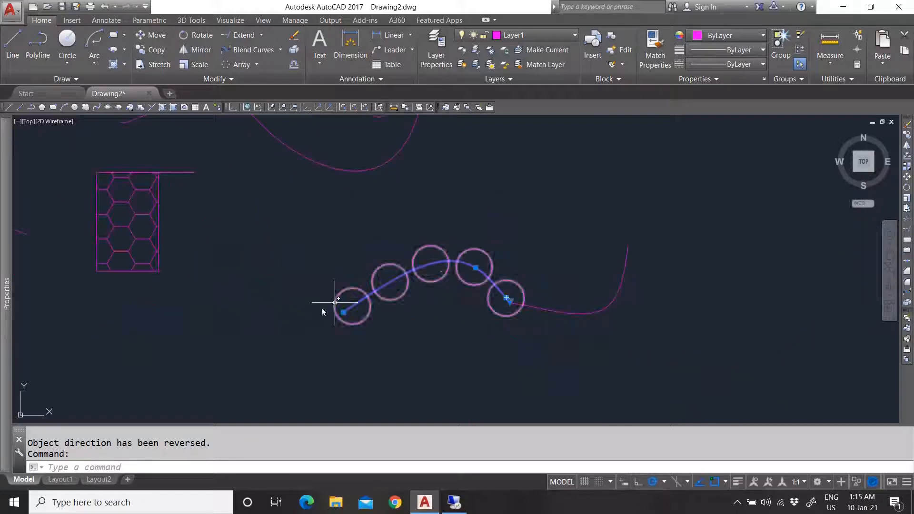
pyautogui.scroll(4, 523, 253)
pyautogui.scroll(-2, 446, 286)
pyautogui.press('Escape')
pyautogui.scroll(-2, 446, 284)
pyautogui.click(222, 79)
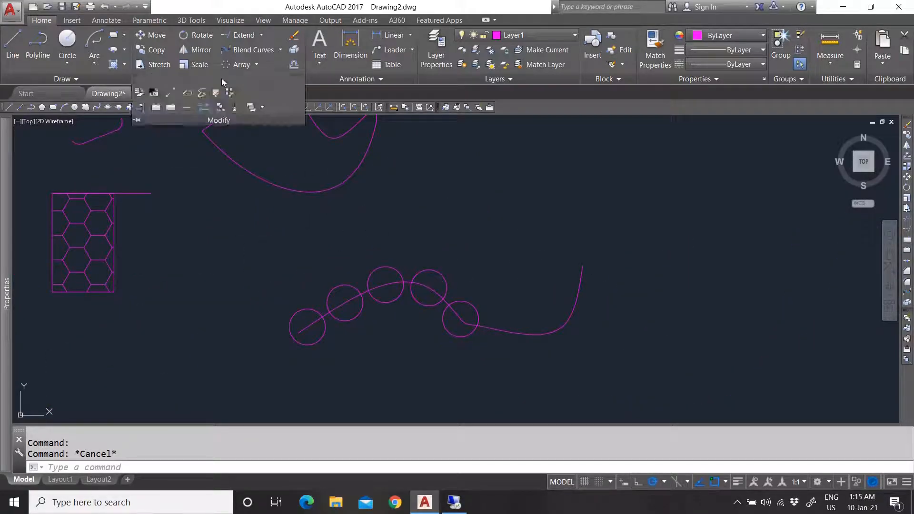
pyautogui.scroll(-3, 273, 252)
pyautogui.scroll(3, 194, 245)
pyautogui.click(268, 253)
pyautogui.press('Escape')
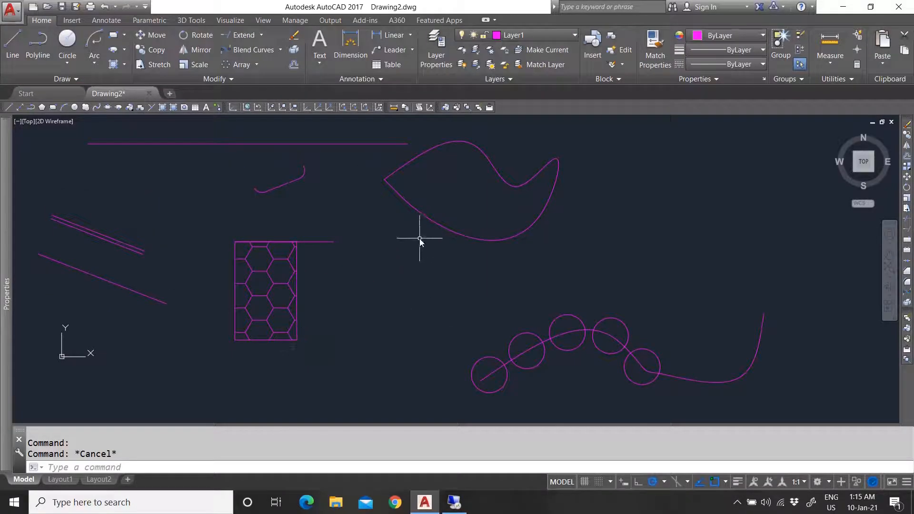
pyautogui.click(231, 79)
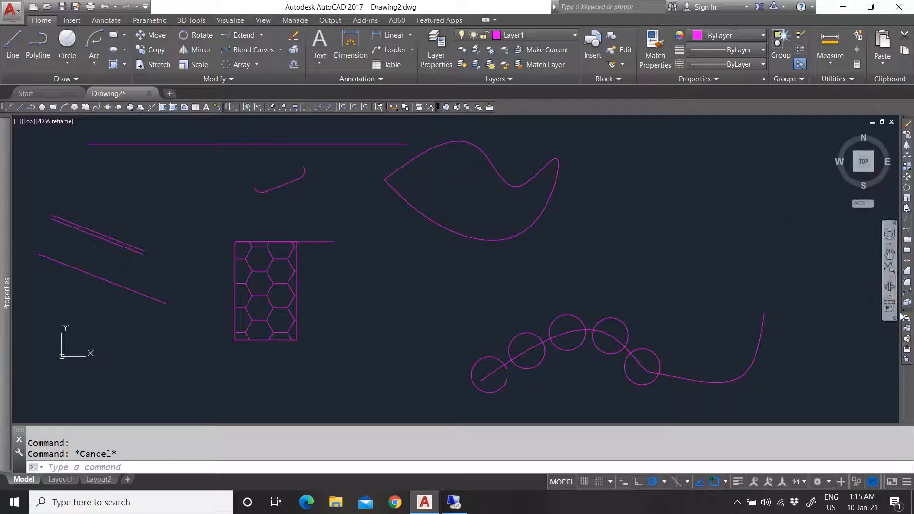
# - Insert Template_block.dwg from the Template folder as a block in the empty area beside the sample shapes
pyautogui.click(73, 20)
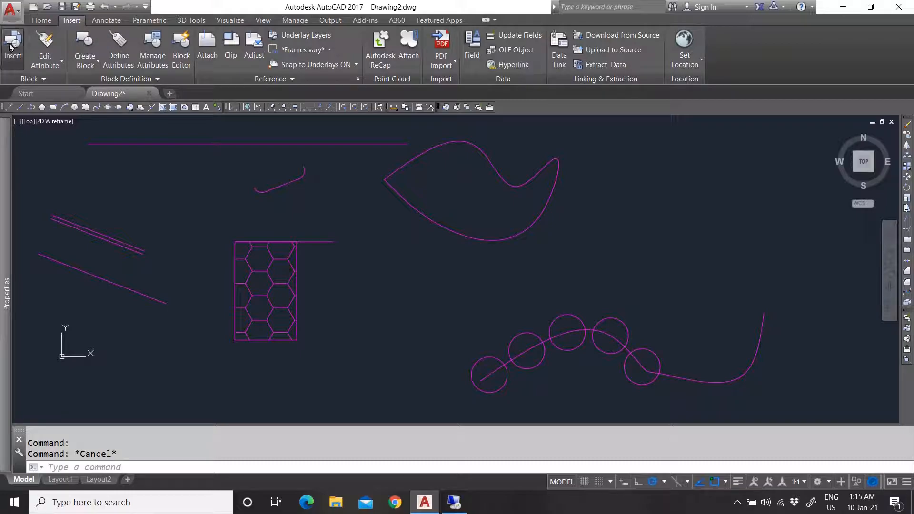
pyautogui.click(407, 116)
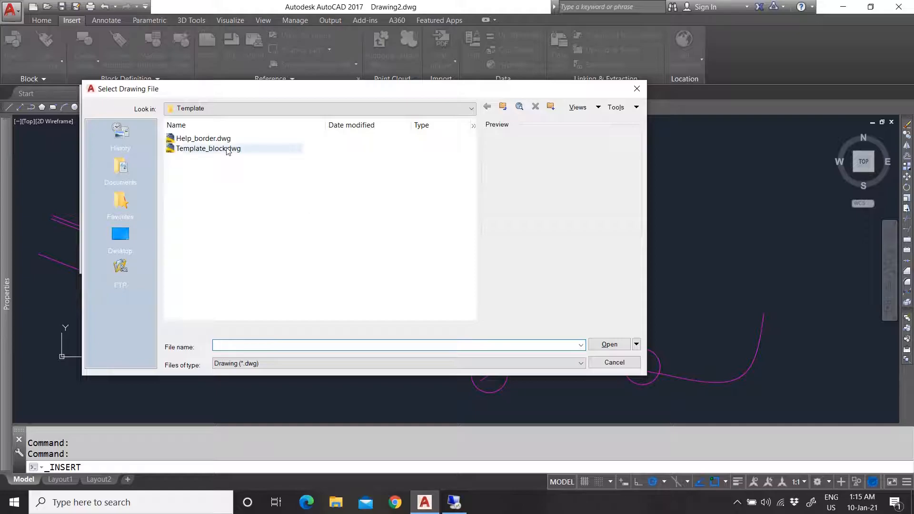
pyautogui.click(213, 149)
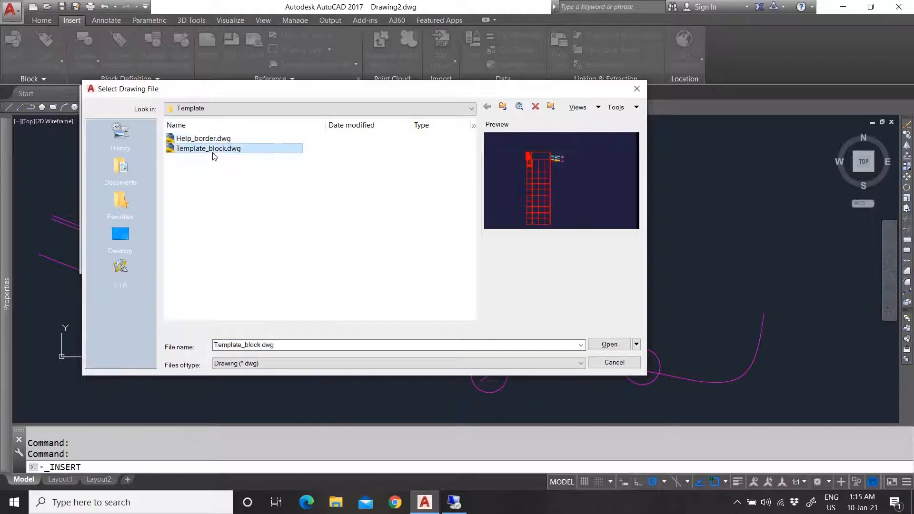
pyautogui.click(610, 345)
pyautogui.click(365, 259)
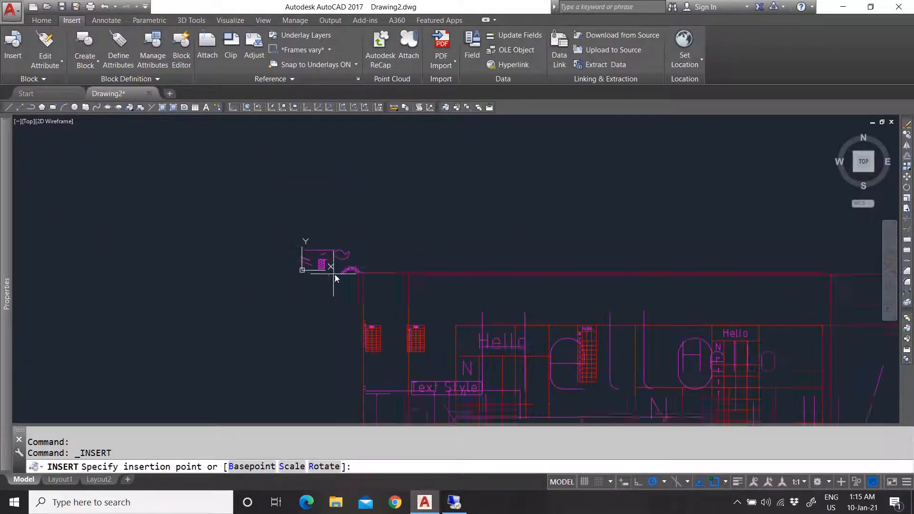
pyautogui.click(466, 290)
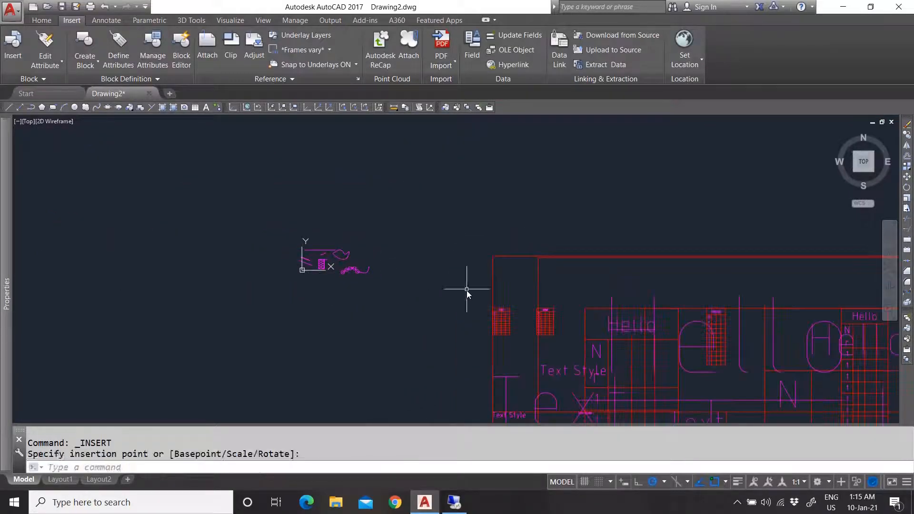
pyautogui.scroll(2, 524, 324)
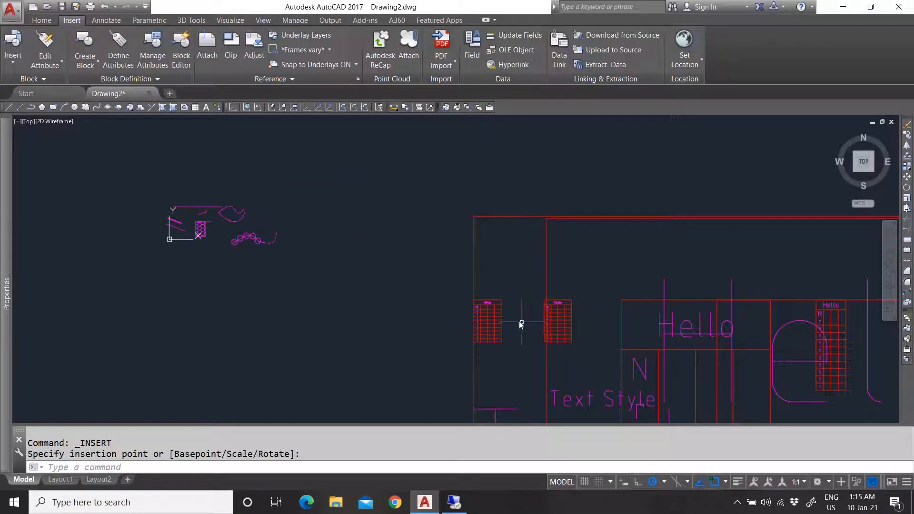
pyautogui.click(262, 79)
pyautogui.press('Escape')
pyautogui.press('Escape')
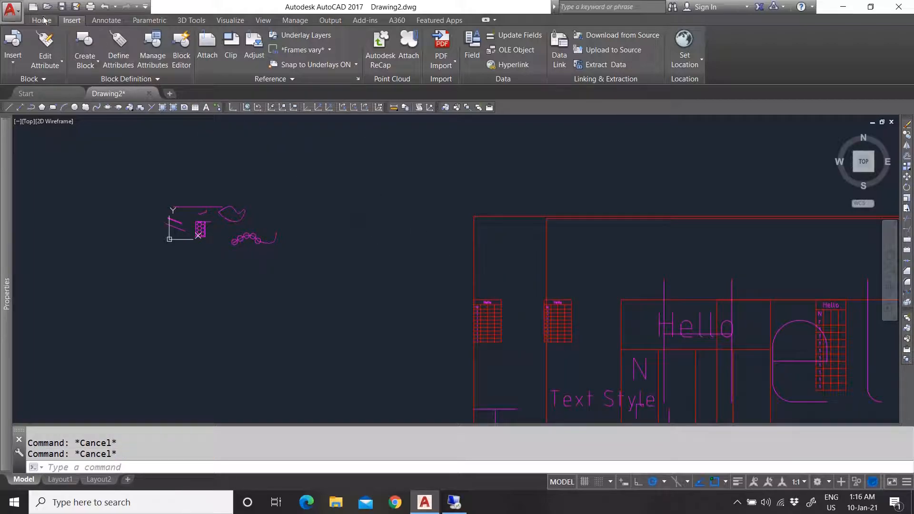
# - Use Copy Nested Objects to copy the leftmost Hello table out of the inserted block and place it next to the sample shapes
pyautogui.click(42, 20)
pyautogui.click(232, 79)
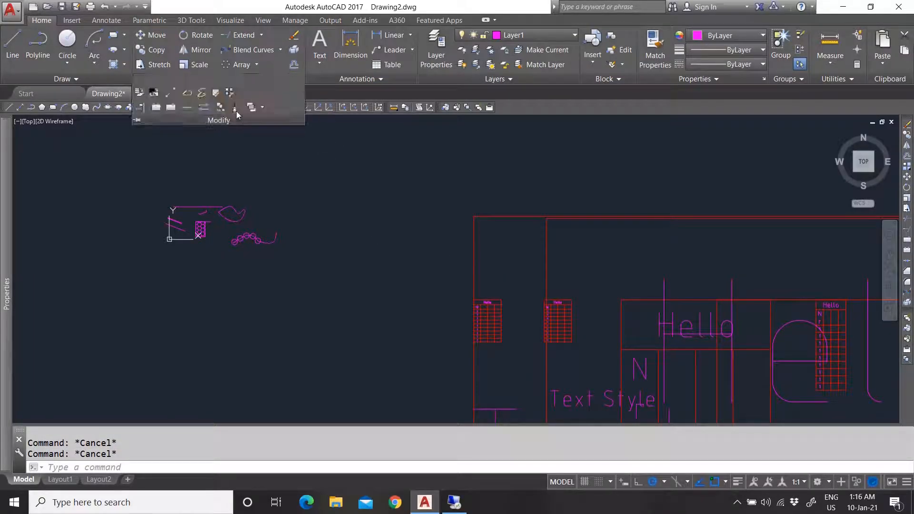
pyautogui.click(221, 107)
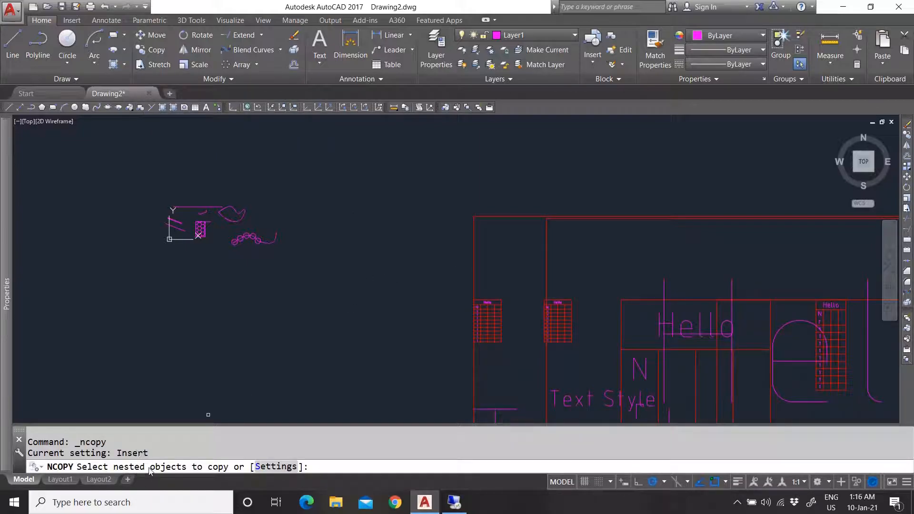
pyautogui.click(501, 305)
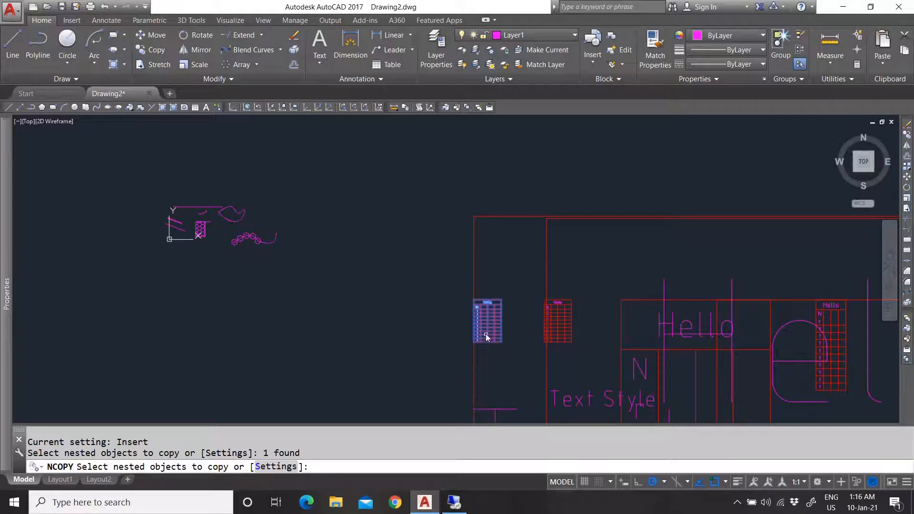
pyautogui.scroll(-3, 332, 256)
pyautogui.scroll(2, 368, 279)
pyautogui.scroll(-2, 543, 331)
pyautogui.scroll(1, 541, 328)
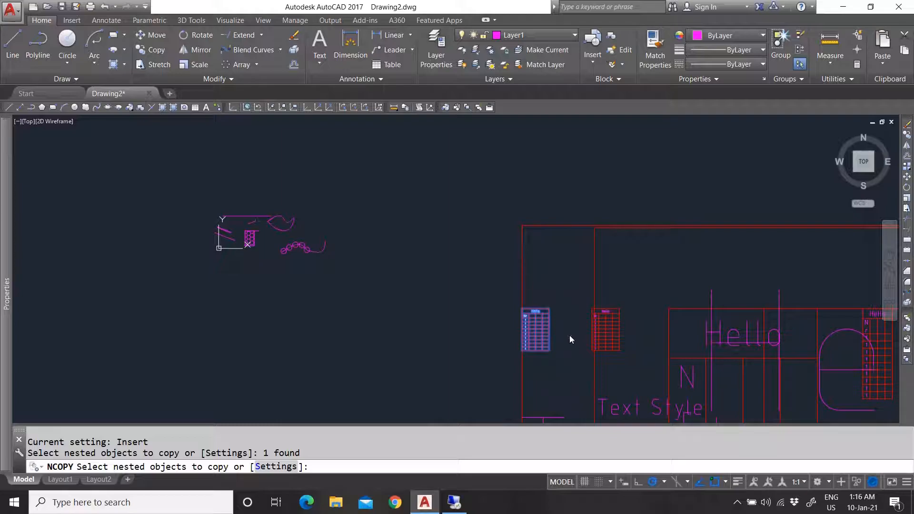
pyautogui.press('Return')
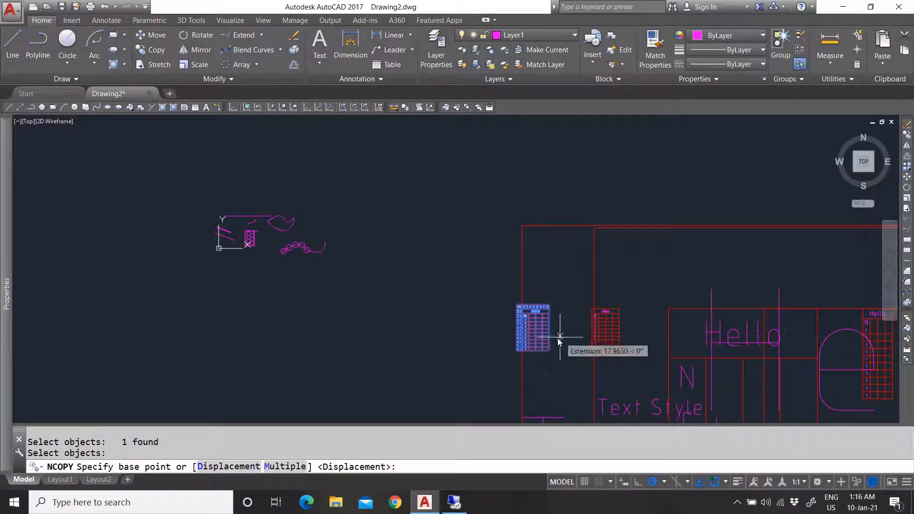
pyautogui.click(537, 330)
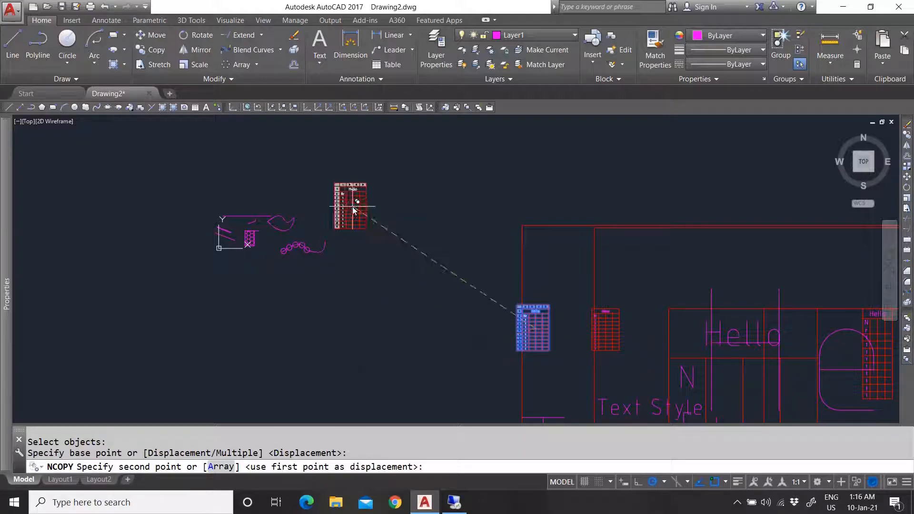
pyautogui.press('Escape')
# - Select the inserted template block to compare it with the extracted table, and clear the selection
pyautogui.scroll(-3, 428, 296)
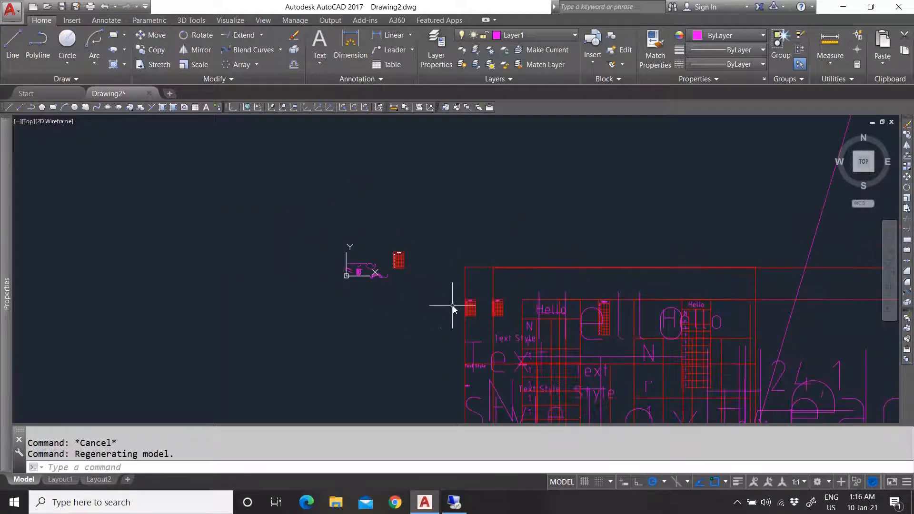
pyautogui.scroll(-2, 402, 305)
pyautogui.scroll(2, 409, 307)
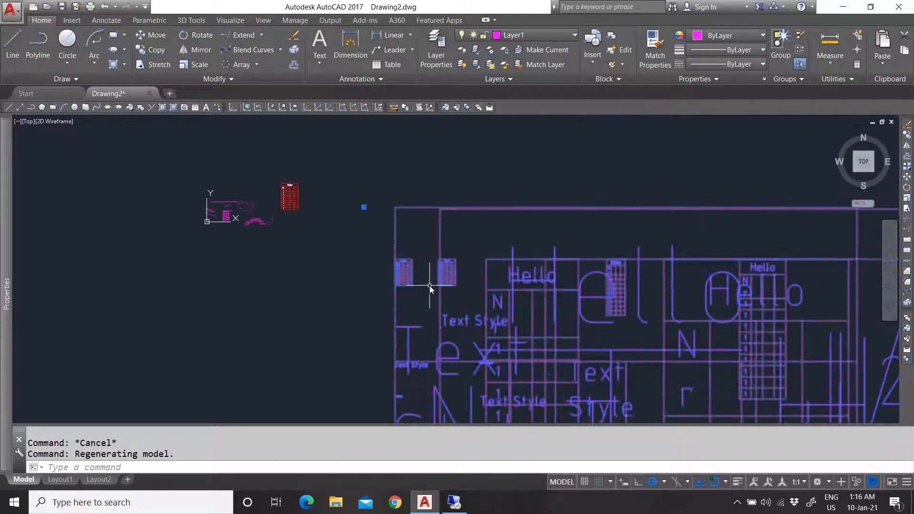
pyautogui.scroll(3, 381, 277)
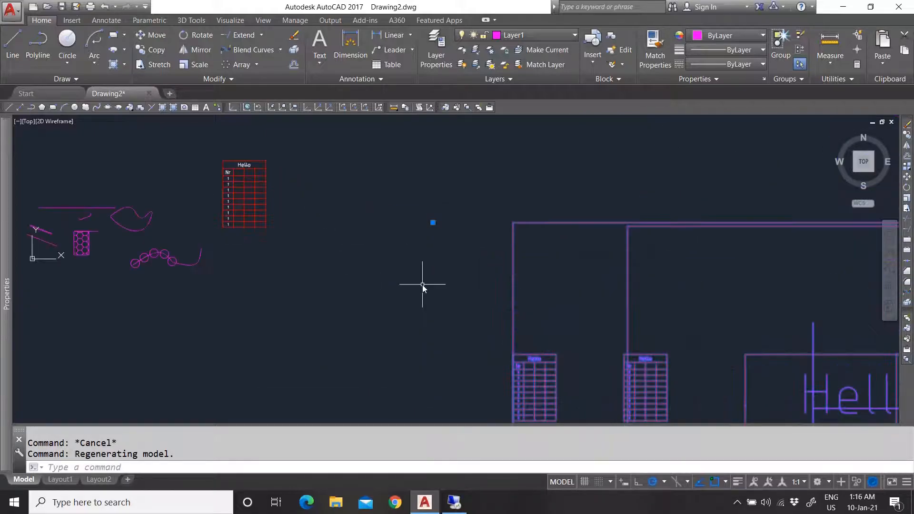
pyautogui.scroll(-2, 443, 305)
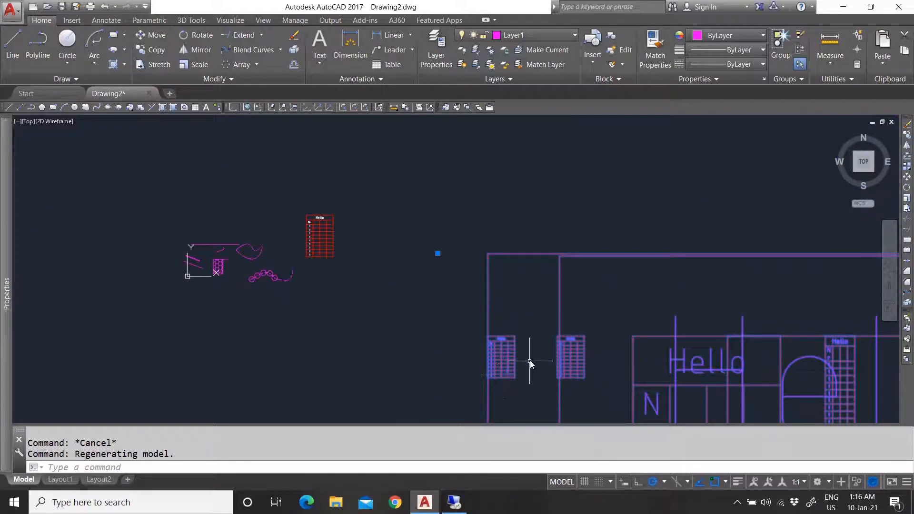
pyautogui.press('Escape')
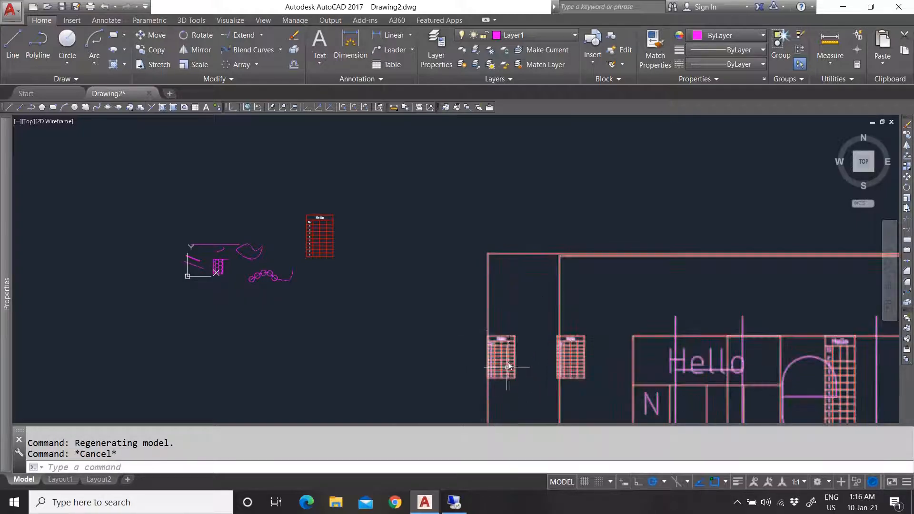
pyautogui.press('Escape')
# - Delete the inserted template block and the extracted Hello table
pyautogui.click(589, 240)
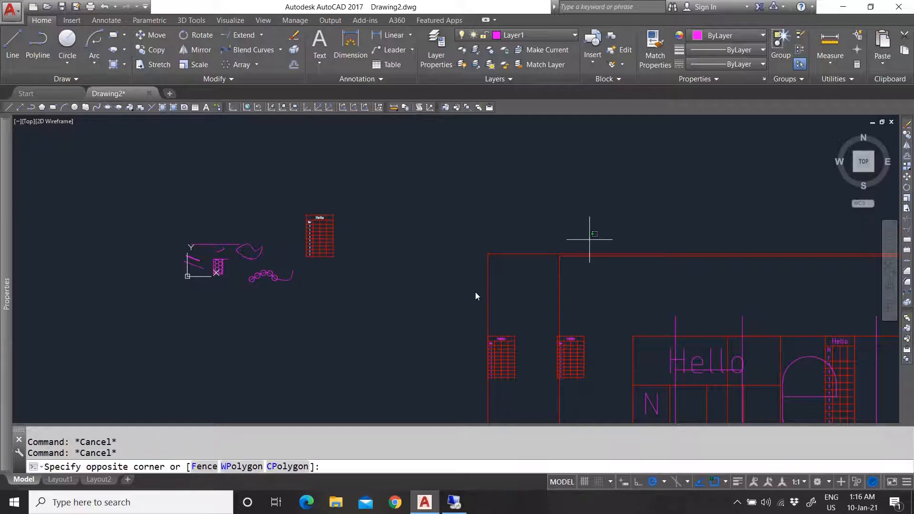
pyautogui.click(467, 298)
pyautogui.press('Delete')
pyautogui.scroll(4, 310, 220)
pyautogui.click(451, 266)
pyautogui.click(319, 185)
pyautogui.press('Delete')
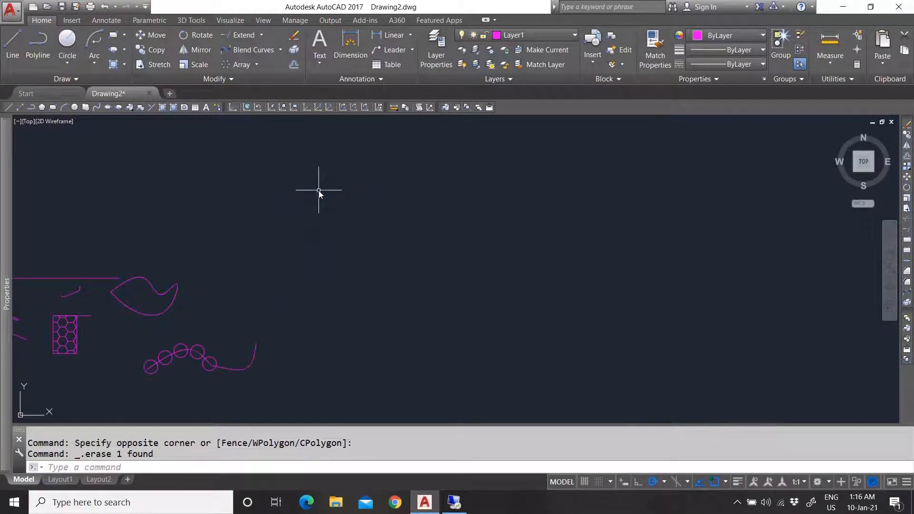
# - Delete duplicate objects among all the slanted lines near the origin with Overkill, ignoring the Color property in the comparison
pyautogui.click(215, 79)
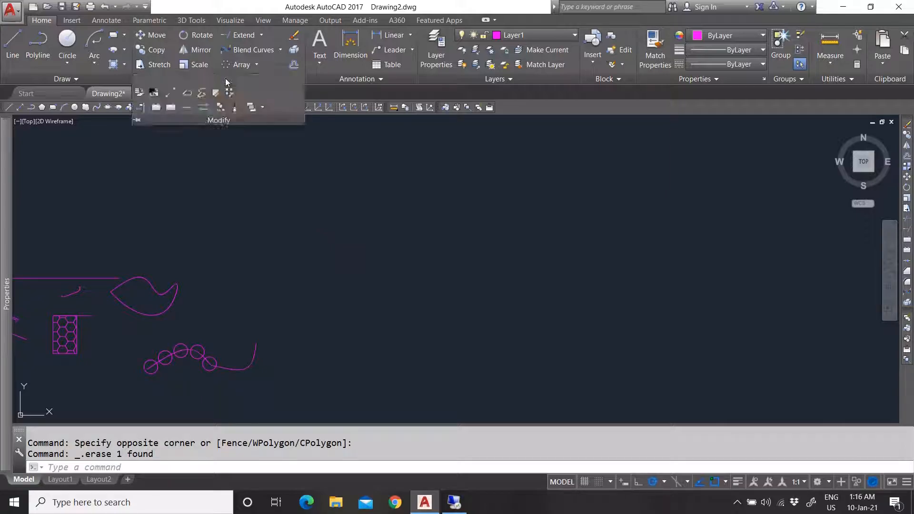
pyautogui.click(235, 111)
pyautogui.scroll(-5, 338, 209)
pyautogui.scroll(8, 349, 257)
pyautogui.click(153, 231)
pyautogui.click(107, 205)
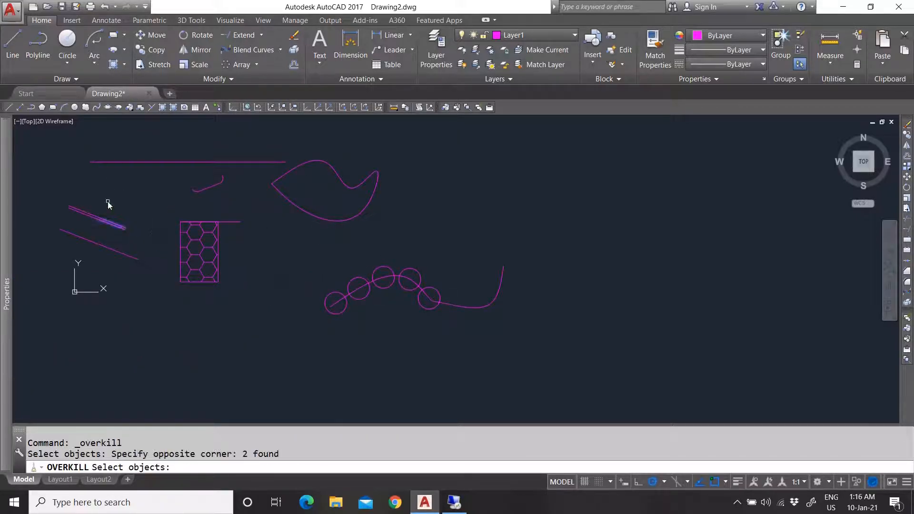
pyautogui.click(112, 207)
pyautogui.click(80, 269)
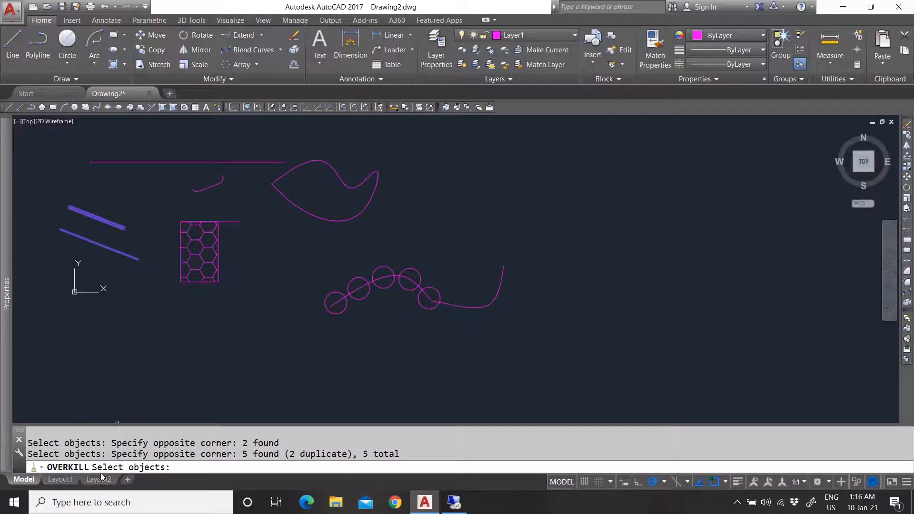
pyautogui.press('Return')
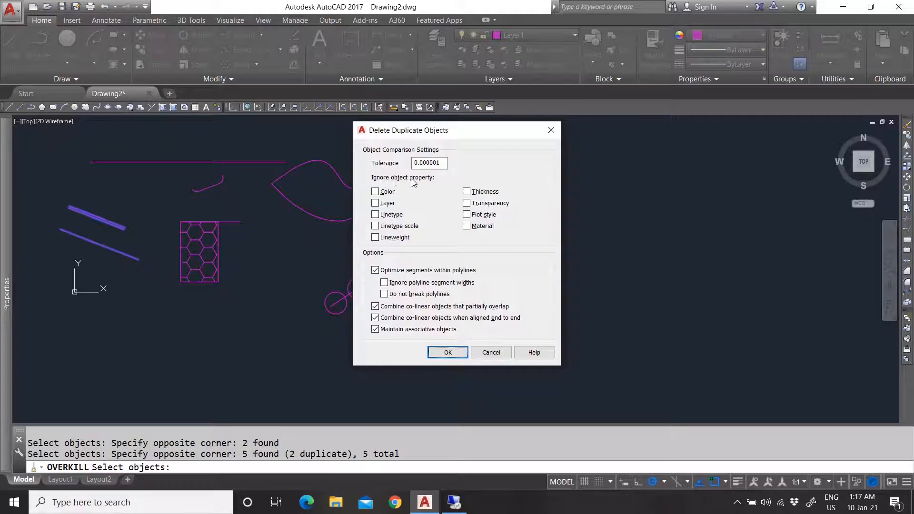
pyautogui.click(376, 192)
pyautogui.click(447, 353)
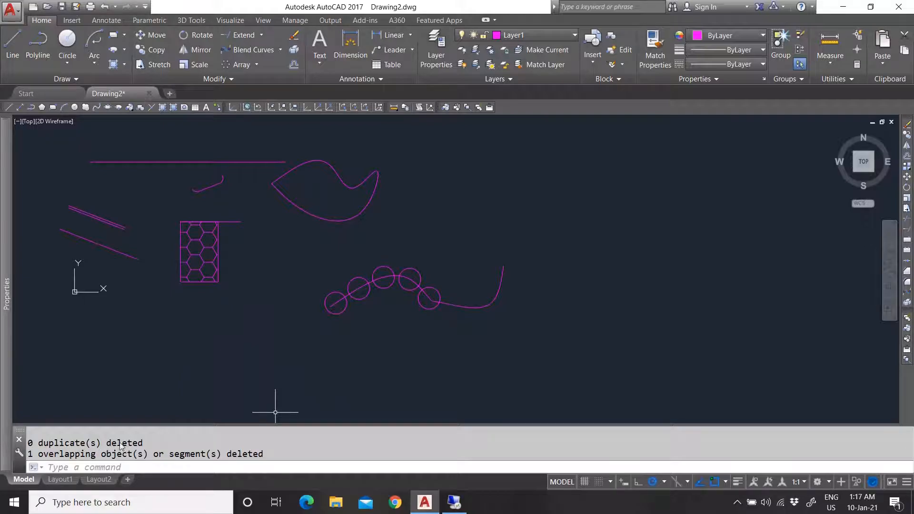
pyautogui.scroll(-4, 194, 277)
pyautogui.scroll(4, 207, 225)
pyautogui.scroll(5, 176, 251)
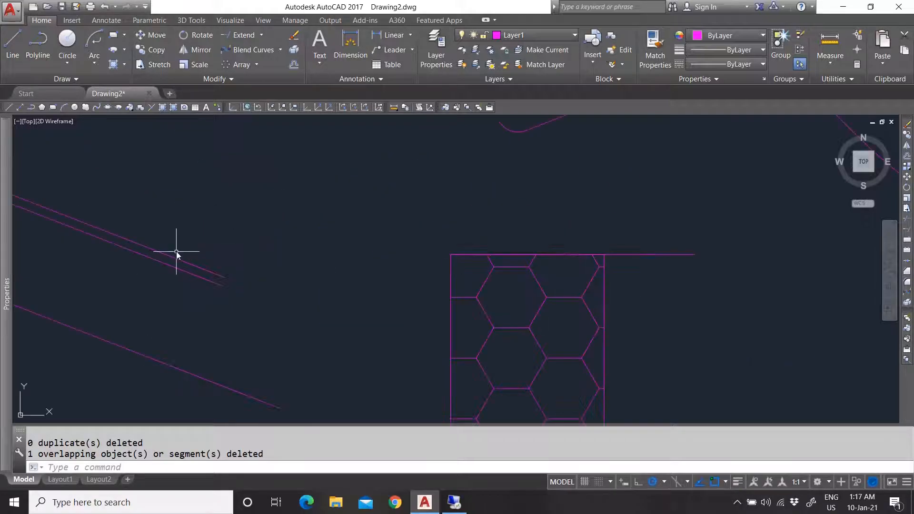
pyautogui.press('Escape')
pyautogui.scroll(-3, 267, 264)
pyautogui.scroll(3, 235, 262)
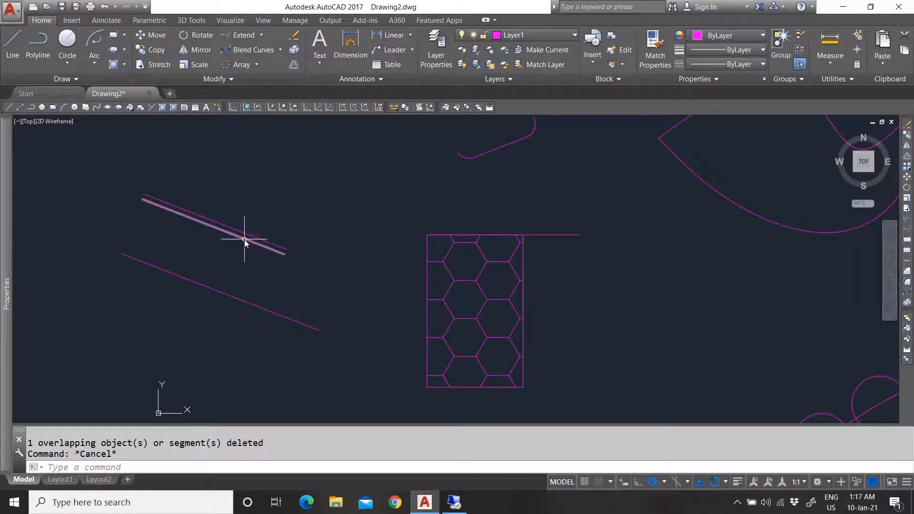
pyautogui.click(245, 241)
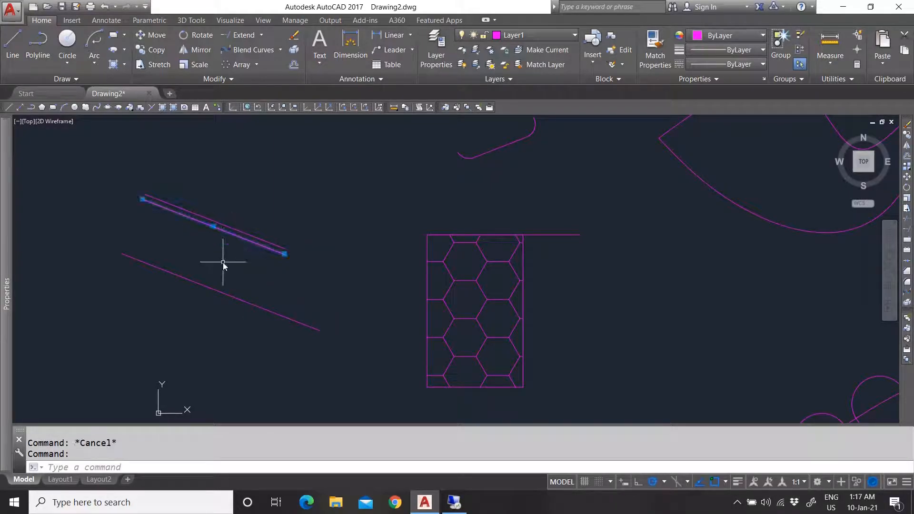
pyautogui.write('c')
pyautogui.press('Return')
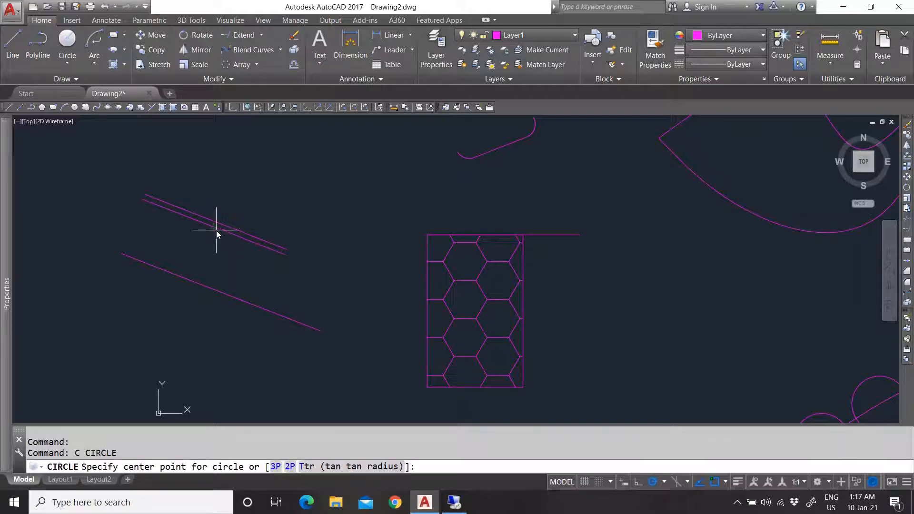
pyautogui.click(214, 228)
pyautogui.press('Escape')
# - Copy the lower line of the closely spaced slanted pair to a free spot just below it
pyautogui.click(213, 241)
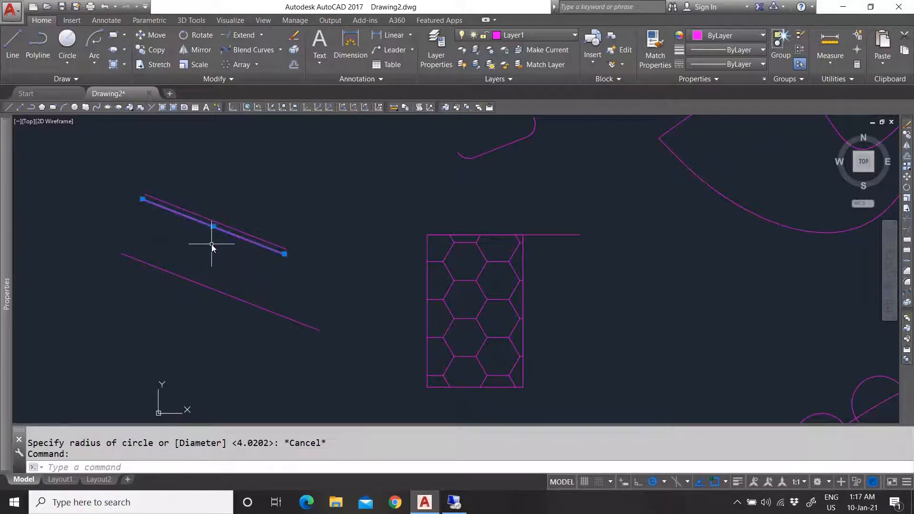
pyautogui.write('co')
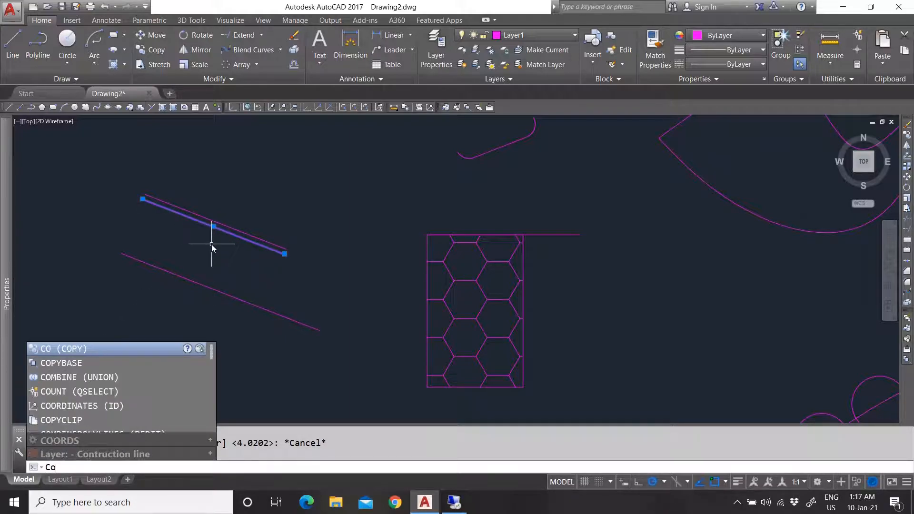
pyautogui.press('Return')
pyautogui.click(207, 228)
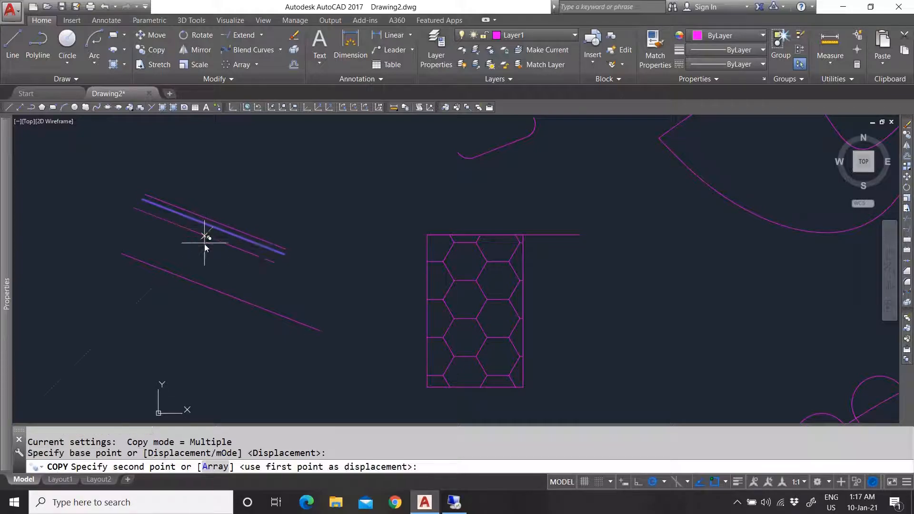
pyautogui.click(205, 252)
pyautogui.press('Escape')
# - Run Overkill on the copied line and its original, ignoring the Color property in the comparison
pyautogui.click(214, 228)
pyautogui.click(208, 253)
pyautogui.click(201, 250)
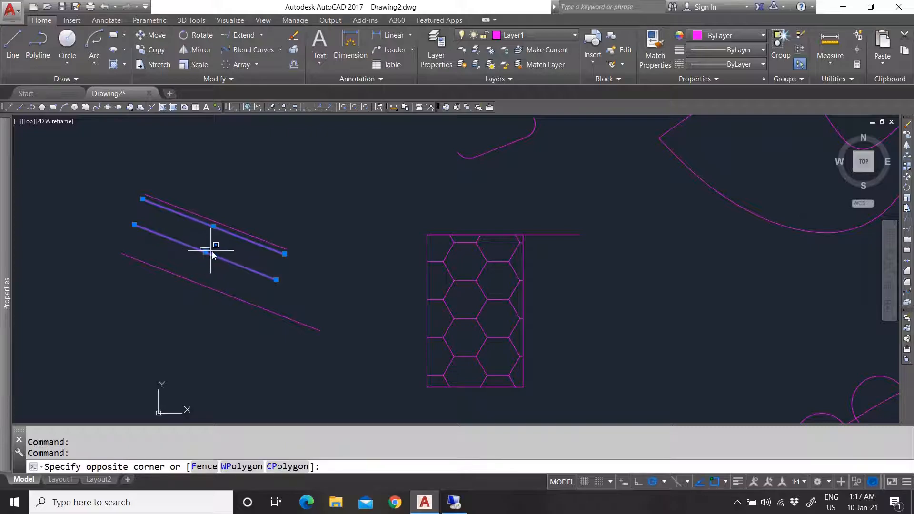
pyautogui.press('Escape')
pyautogui.click(231, 79)
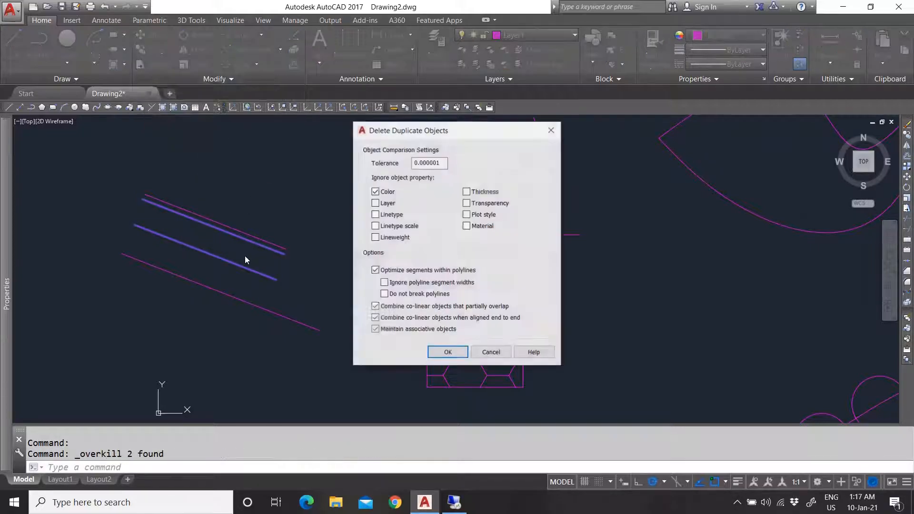
pyautogui.click(446, 353)
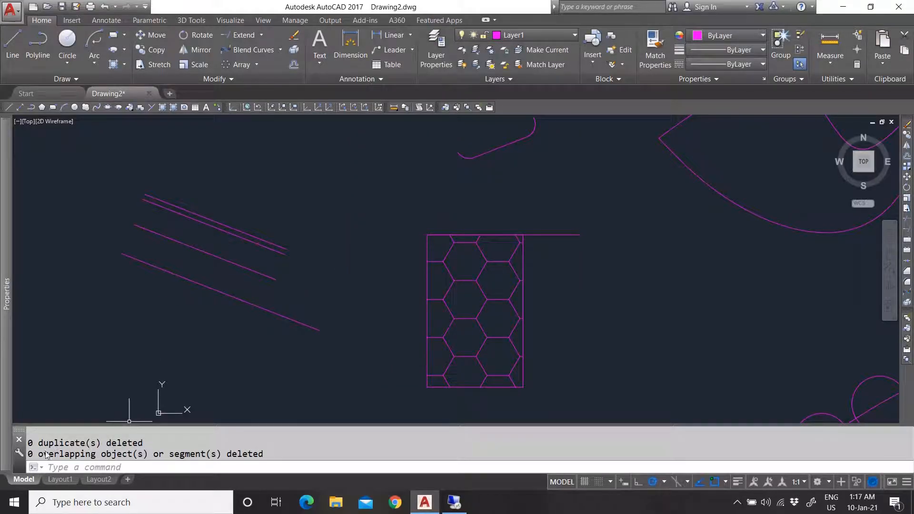
# - Examine Overkill's tolerance and comparison settings for the copied line and its original, and close them
pyautogui.click(243, 271)
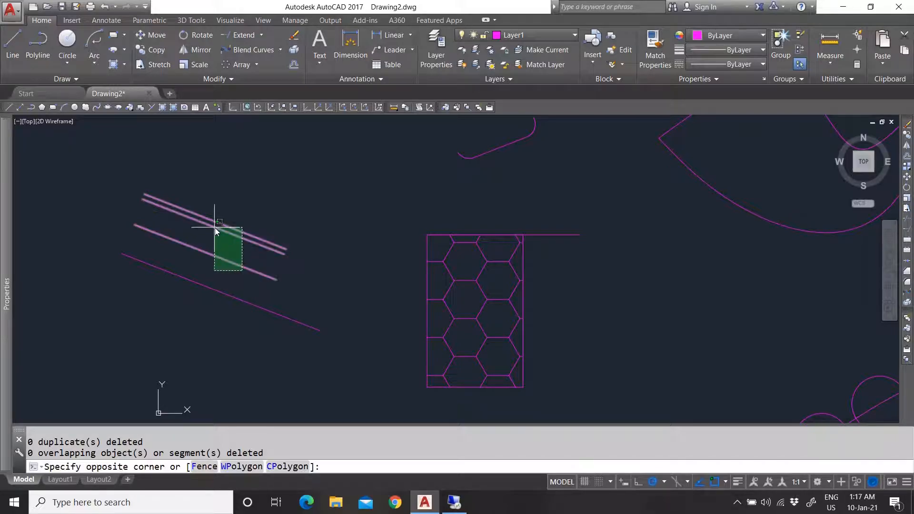
pyautogui.click(210, 239)
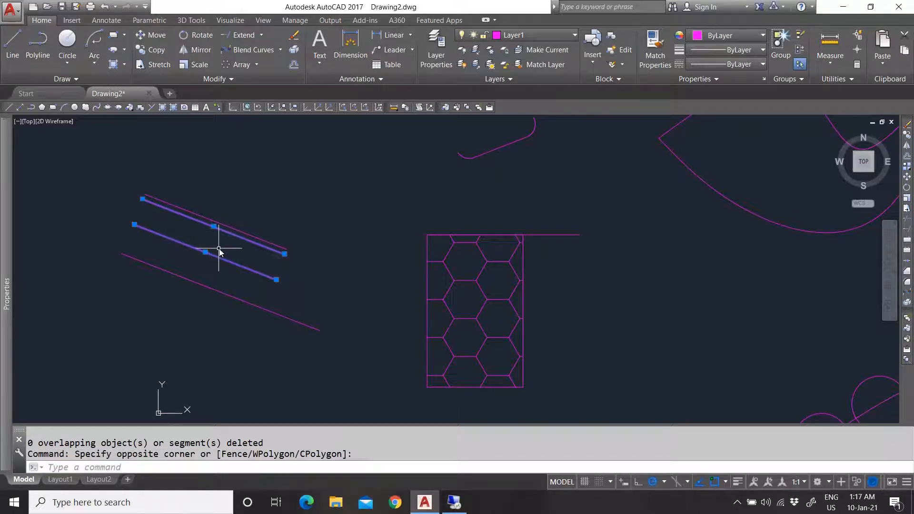
pyautogui.click(227, 78)
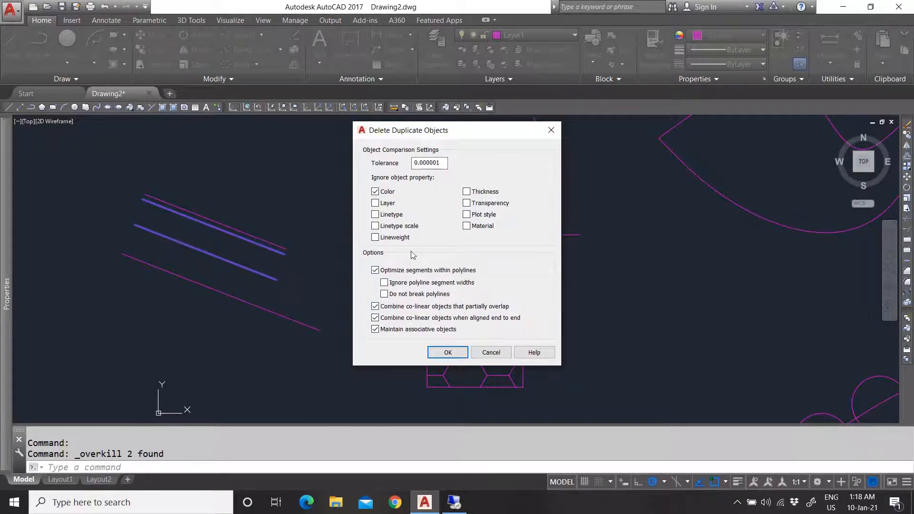
pyautogui.click(439, 163)
pyautogui.click(457, 352)
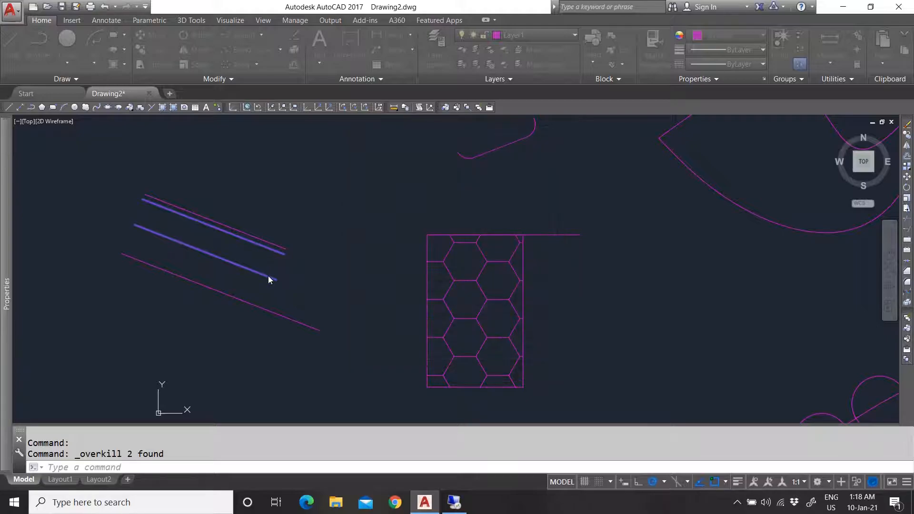
pyautogui.press('Escape')
# - Move the copied slanted line by its lower-right endpoint onto the matching endpoint of the original line
pyautogui.click(268, 276)
pyautogui.write('m')
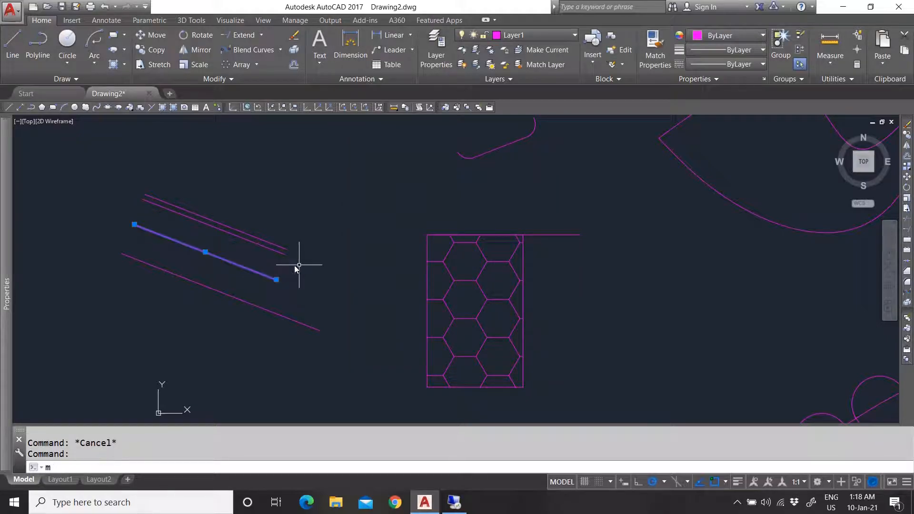
pyautogui.press('Return')
pyautogui.click(275, 284)
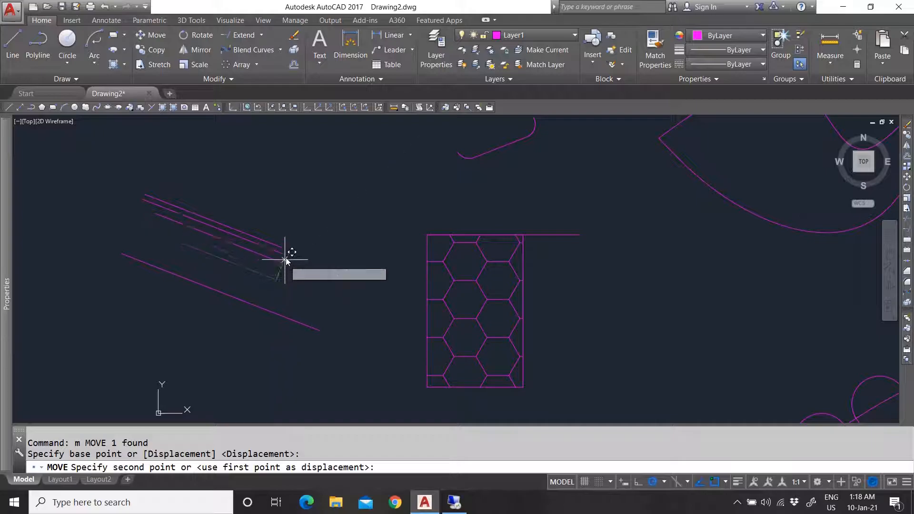
pyautogui.scroll(4, 280, 241)
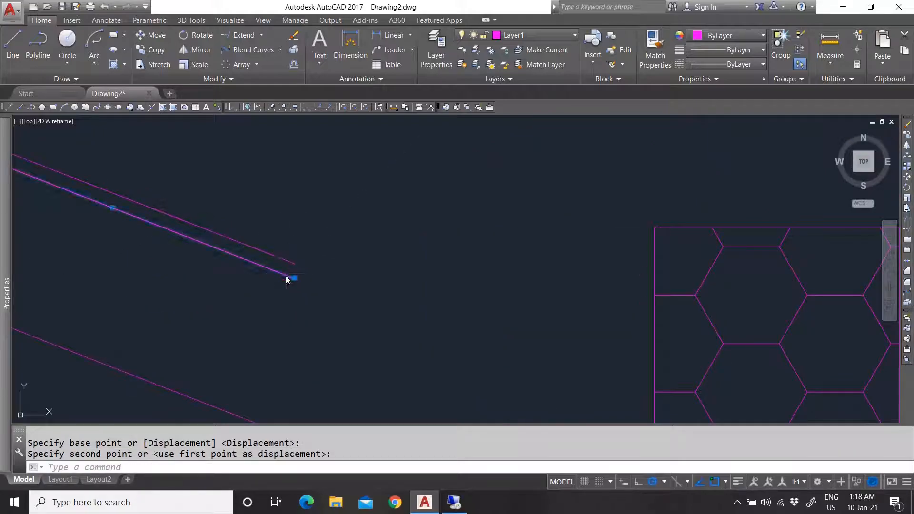
pyautogui.click(286, 276)
pyautogui.moveTo(277, 266)
pyautogui.mouseDown()
pyautogui.moveTo(263, 278)
pyautogui.moveTo(289, 282)
pyautogui.mouseUp()
pyautogui.scroll(3, 288, 282)
pyautogui.press('Escape')
# - Select one of the coincident lines at its lower-right end and move it again from that endpoint
pyautogui.click(305, 269)
pyautogui.click(317, 271)
pyautogui.write('m')
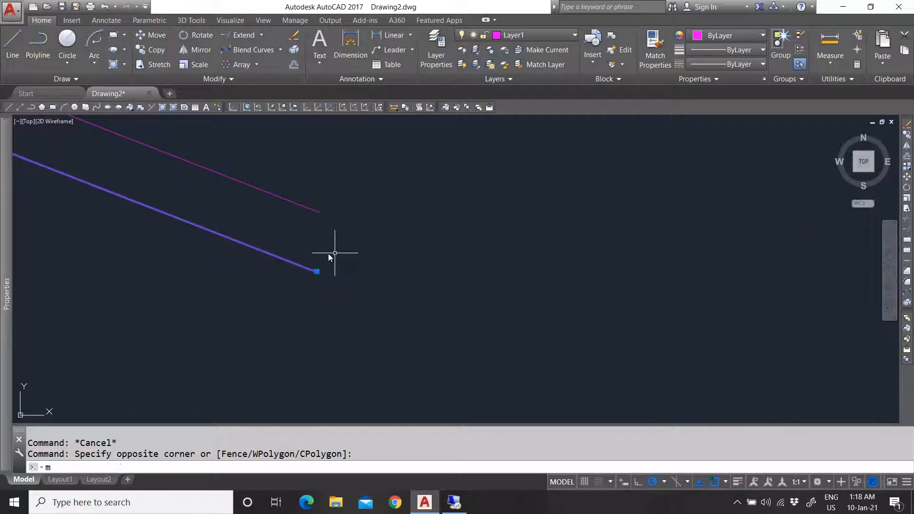
pyautogui.press('Return')
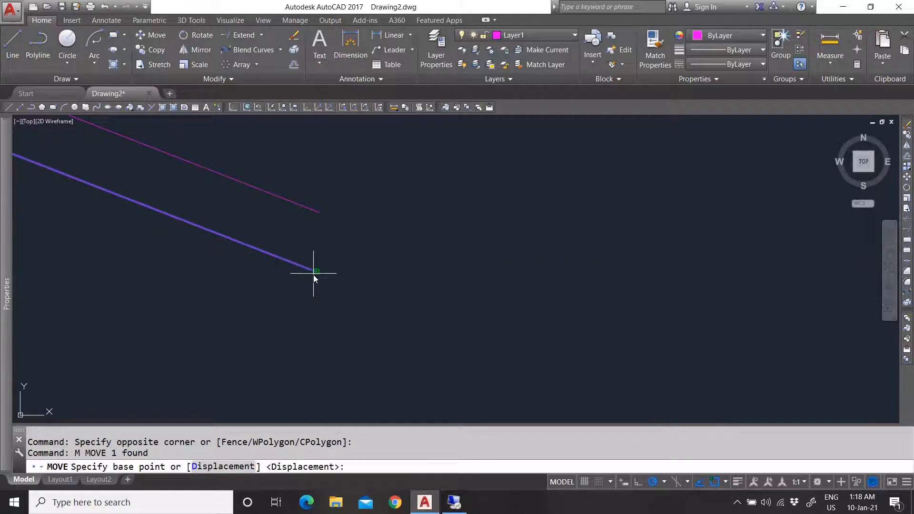
pyautogui.click(314, 271)
pyautogui.click(298, 264)
# - Delete the duplicate of the two coincident slanted lines with Overkill, ignoring the Color property
pyautogui.click(232, 280)
pyautogui.scroll(-5, 264, 306)
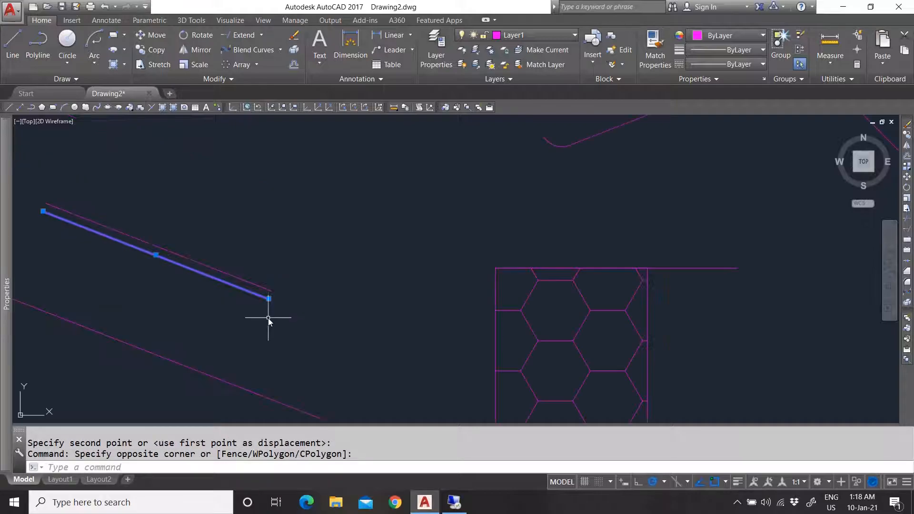
pyautogui.click(212, 79)
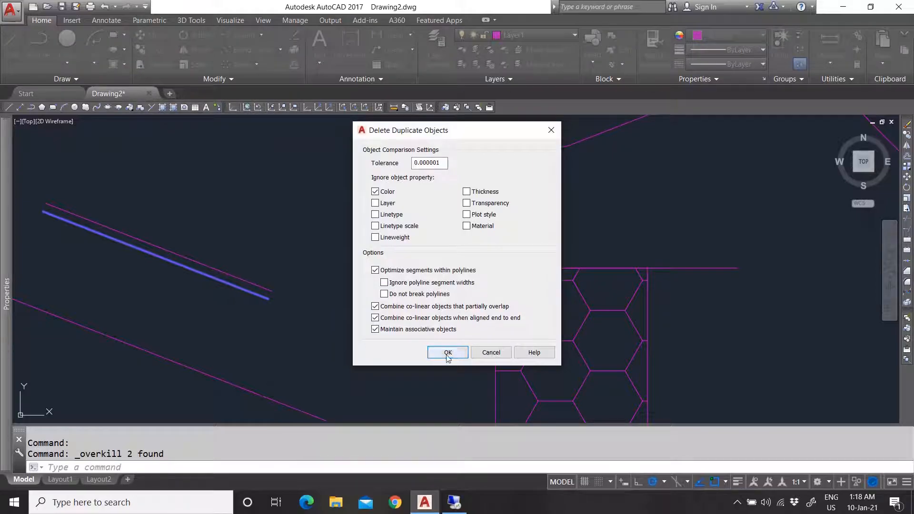
pyautogui.click(447, 353)
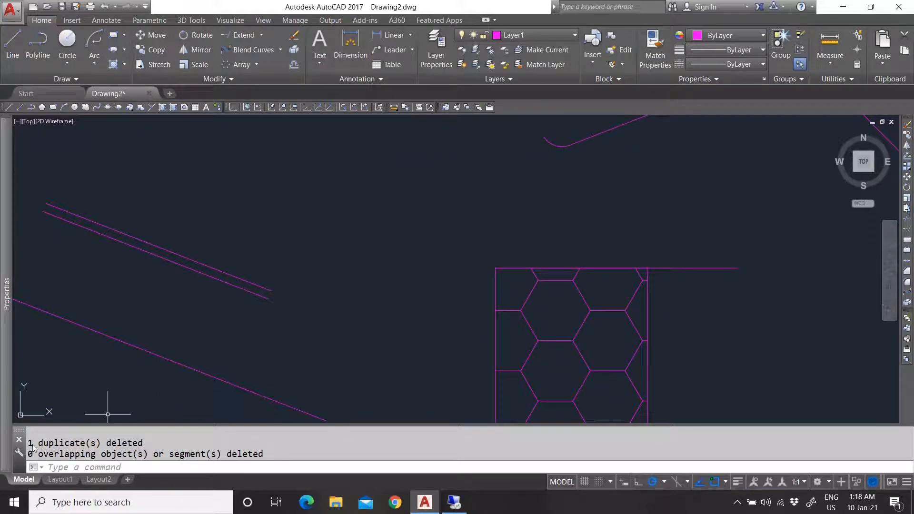
# - Delete the remaining lower line of the close pair to check for duplicates, and undo the deletion
pyautogui.click(251, 294)
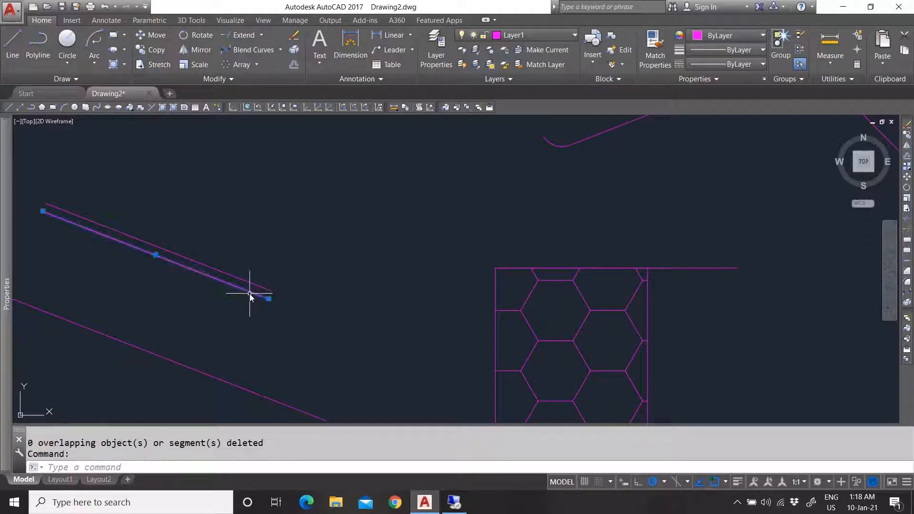
pyautogui.press('Escape')
pyautogui.click(254, 294)
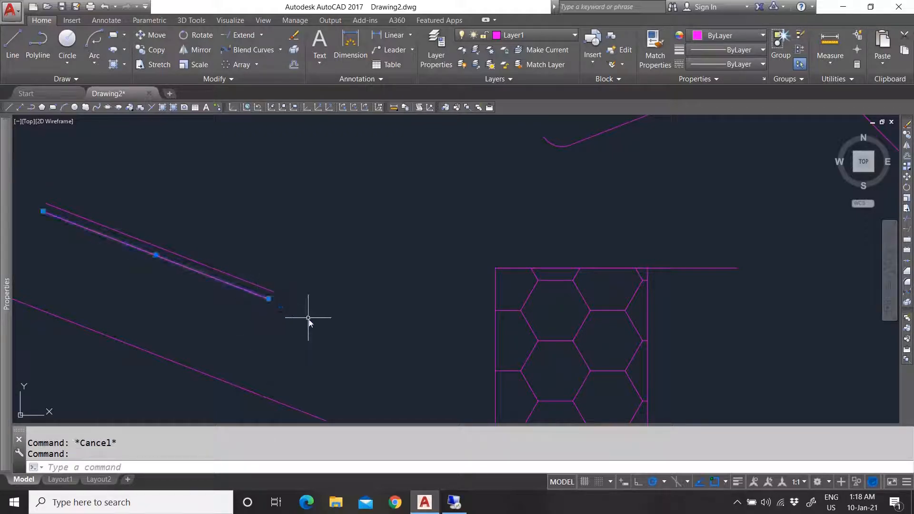
pyautogui.press('Delete')
pyautogui.write('u')
pyautogui.press('Return')
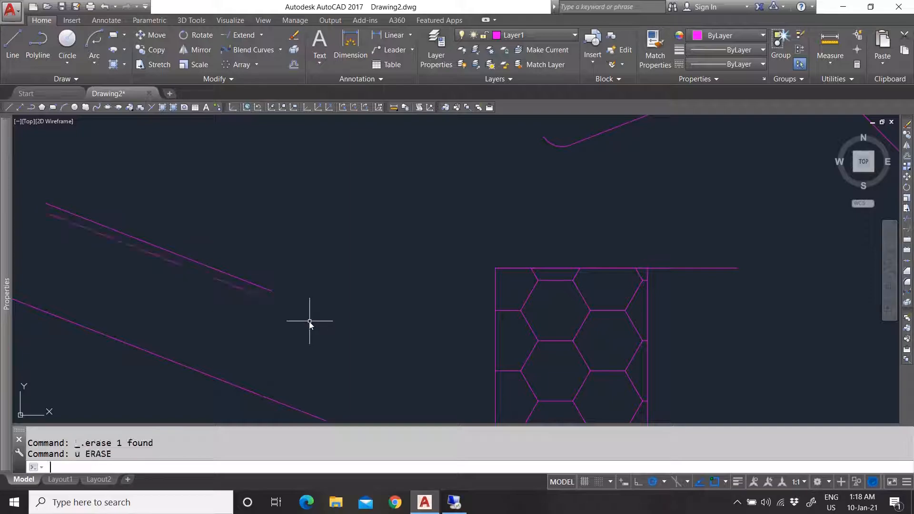
pyautogui.click(256, 292)
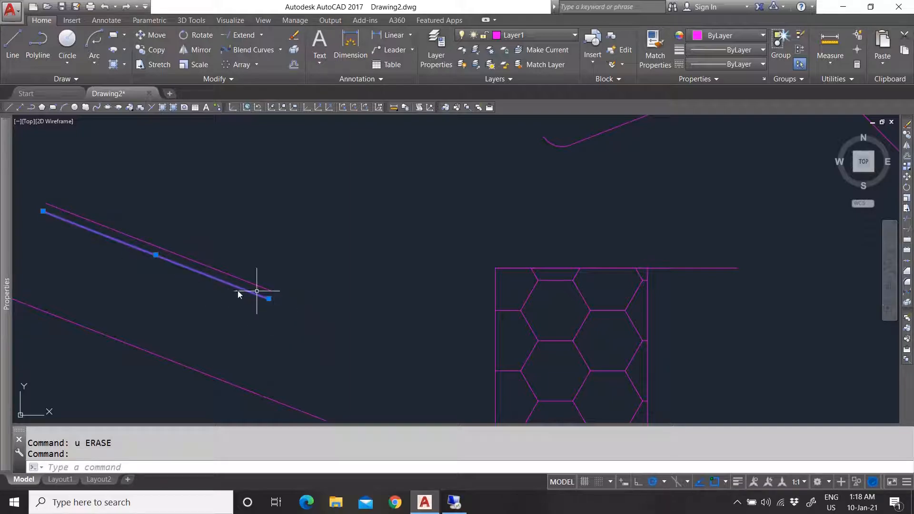
pyautogui.press('Escape')
# - Review the draw order options and bring the upper line of the closely spaced slanted pair to the front
pyautogui.moveTo(207, 319); pyautogui.dragTo(247, 310, button='middle')
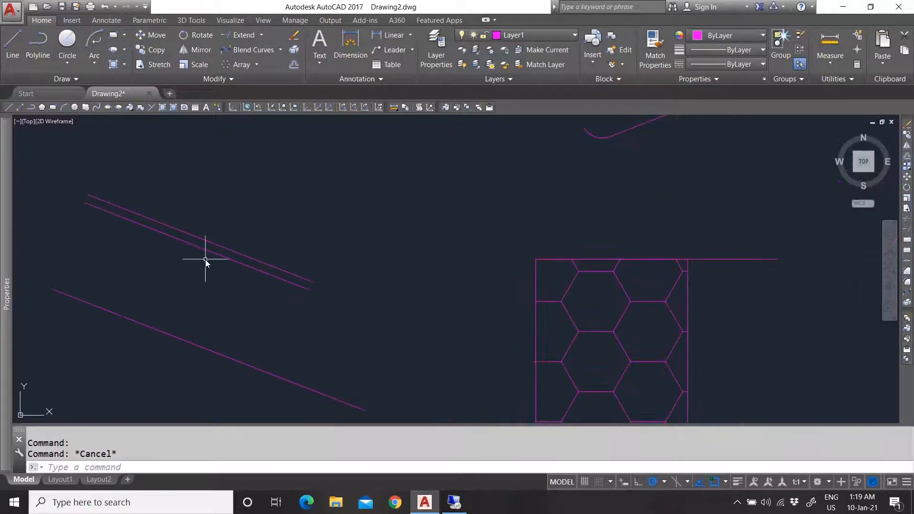
pyautogui.click(219, 79)
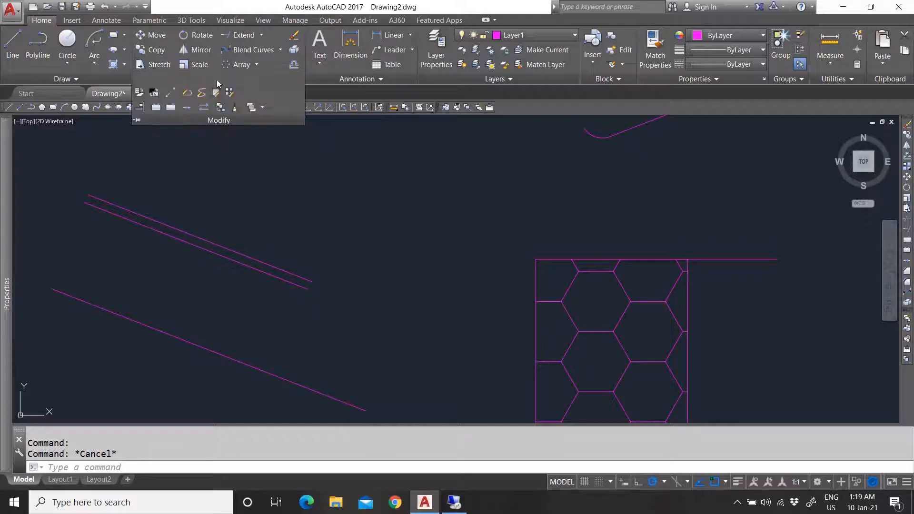
pyautogui.click(263, 108)
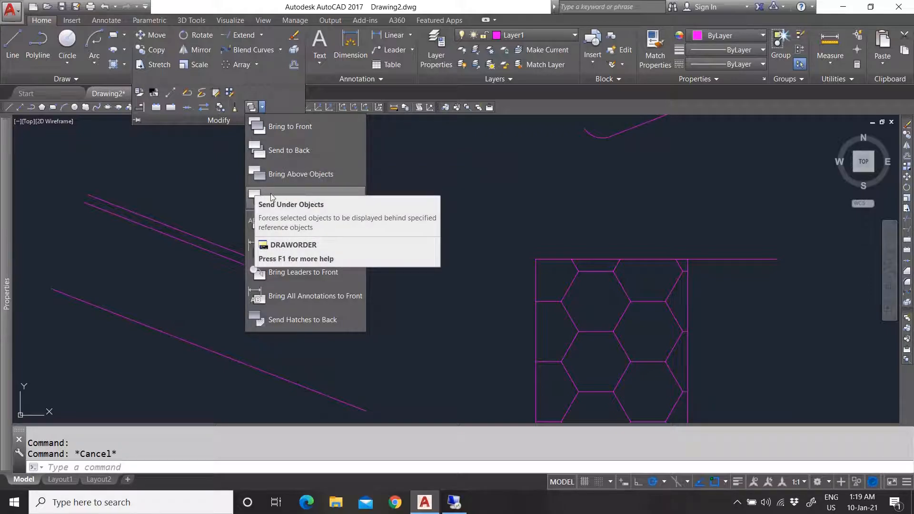
pyautogui.press('Escape')
pyautogui.press('Escape')
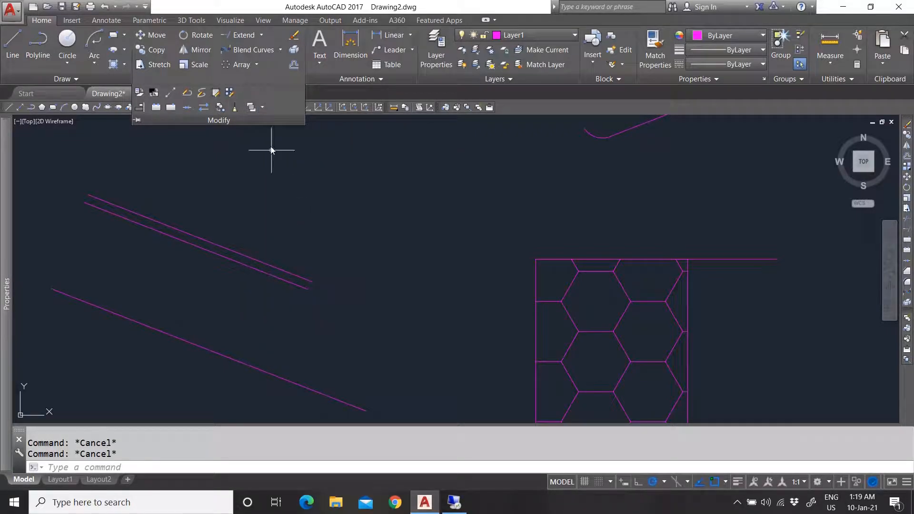
pyautogui.click(262, 107)
pyautogui.click(275, 128)
pyautogui.click(242, 257)
pyautogui.click(241, 240)
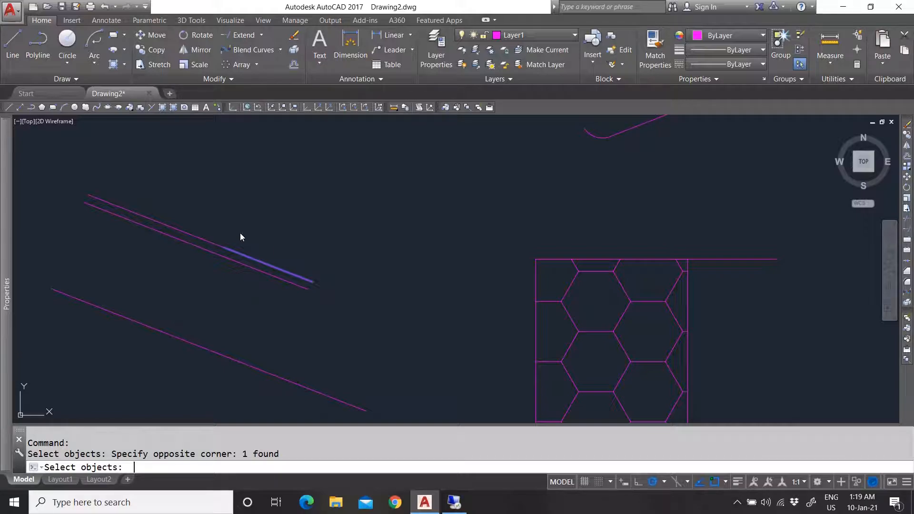
pyautogui.press('Return')
pyautogui.click(257, 260)
pyautogui.press('Escape')
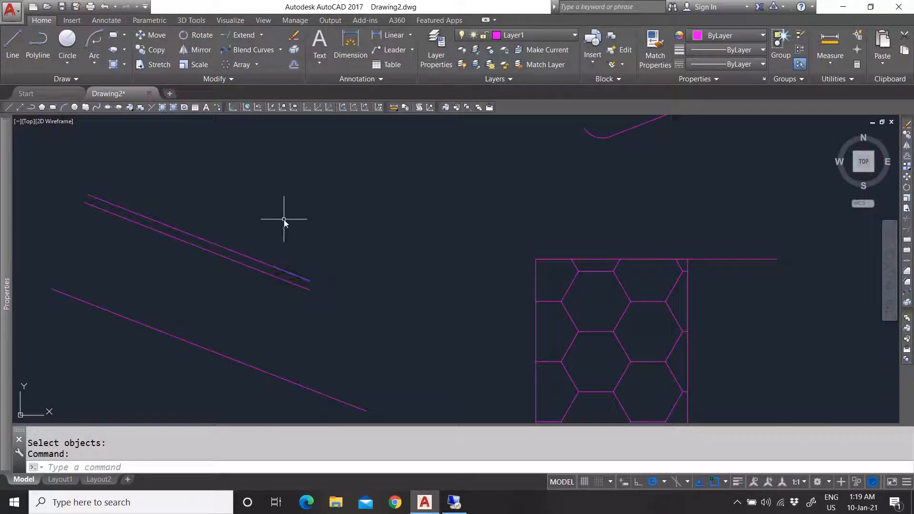
# - Bring the horizontal line along the hatched rectangle's upper edge above the rectangle in the draw order
pyautogui.scroll(-5, 312, 293)
pyautogui.scroll(5, 350, 283)
pyautogui.scroll(-4, 345, 266)
pyautogui.scroll(2, 310, 245)
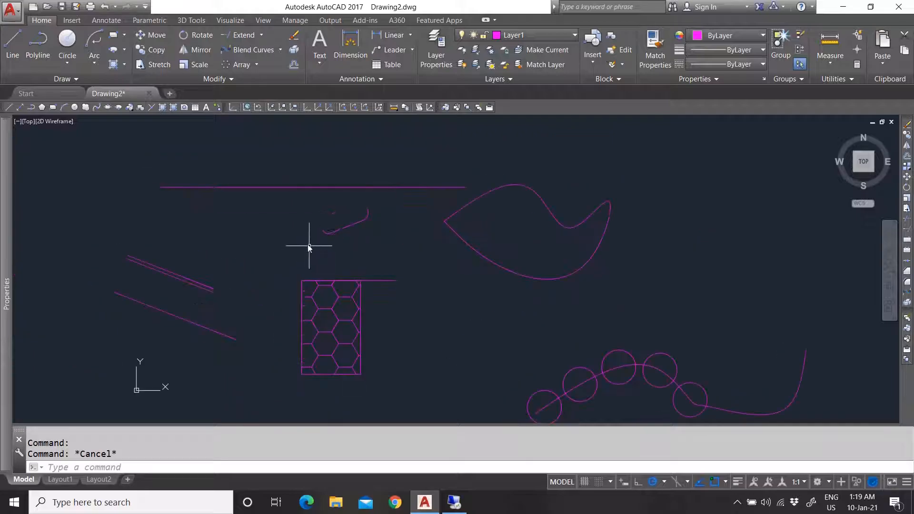
pyautogui.click(234, 77)
pyautogui.click(263, 108)
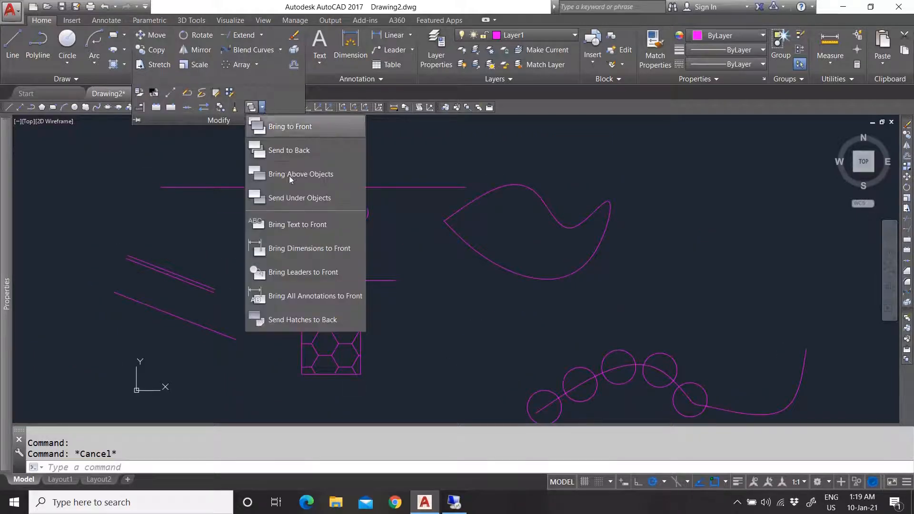
pyautogui.click(285, 176)
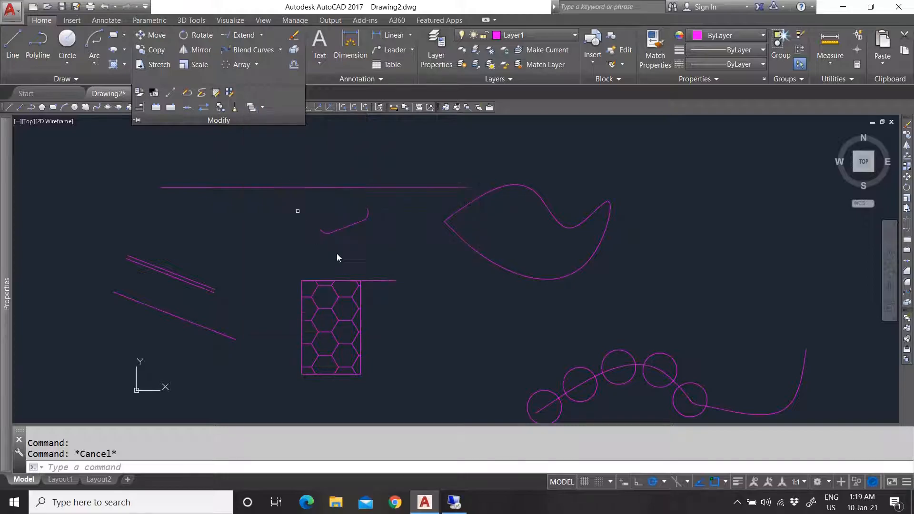
pyautogui.click(373, 282)
pyautogui.scroll(4, 364, 302)
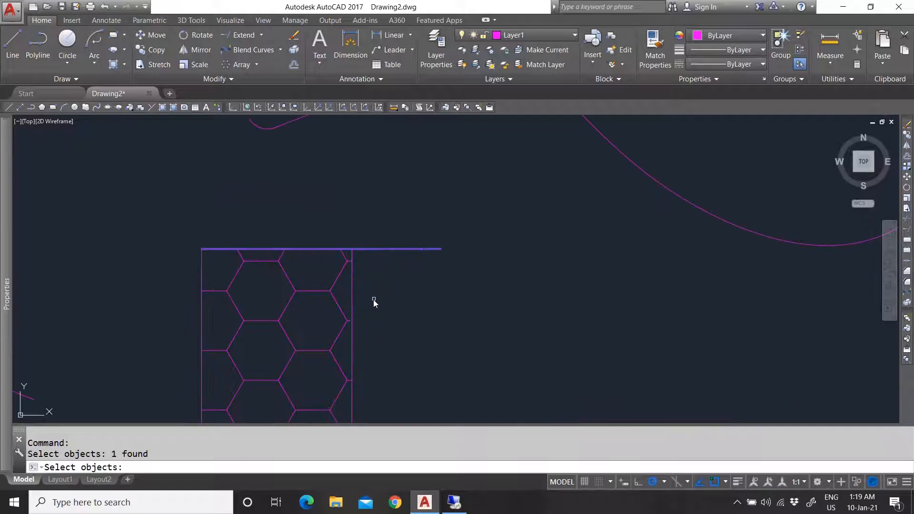
pyautogui.press('Return')
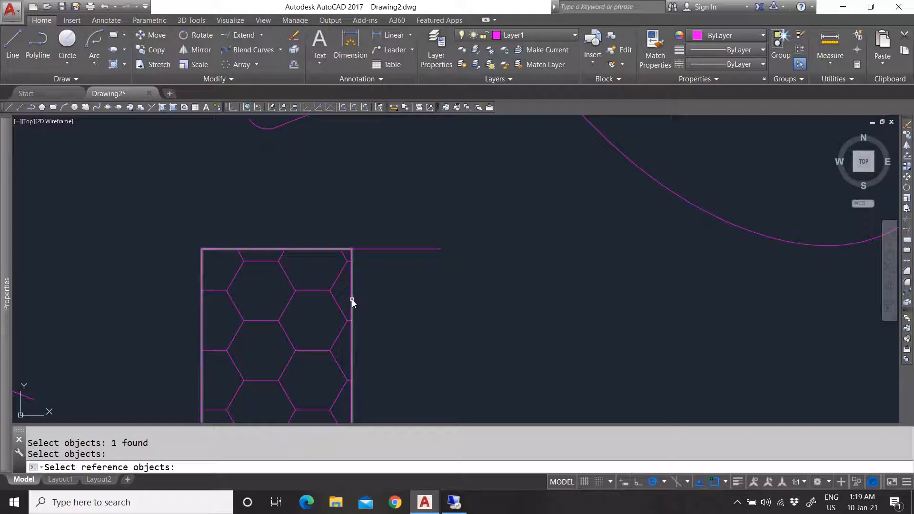
pyautogui.click(353, 298)
pyautogui.press('Return')
# - Select the line on the hatched rectangle's upper edge to check its draw order, and clear the selection
pyautogui.click(359, 249)
pyautogui.press('Escape')
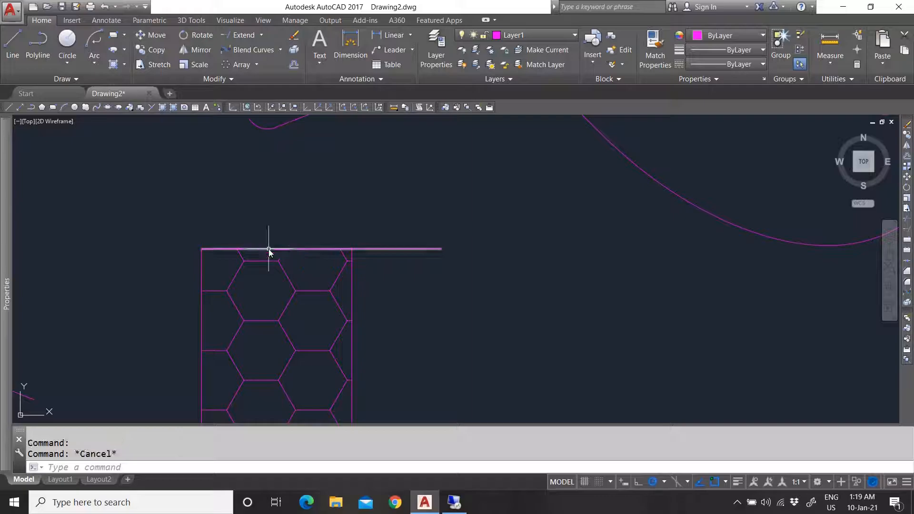
pyautogui.click(269, 248)
pyautogui.press('Delete')
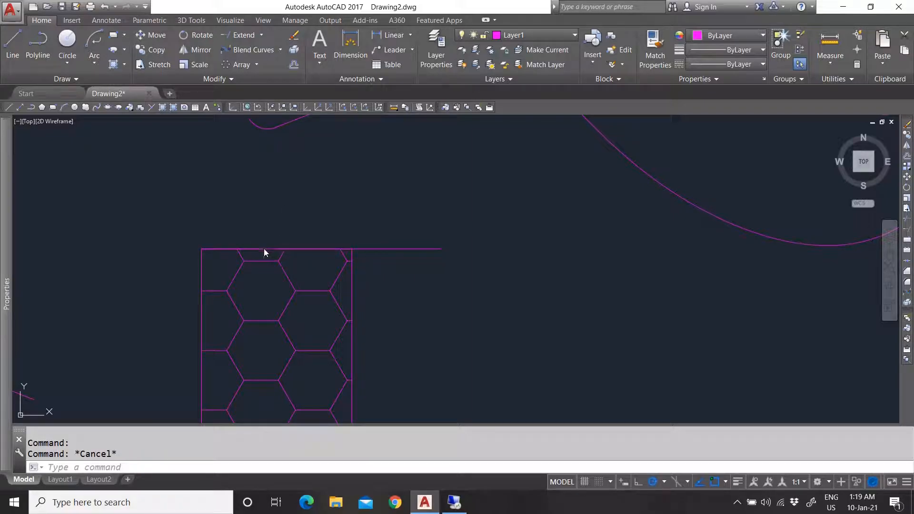
# - Send the horizontal line along the hatched rectangle's upper edge under the rectangle in the draw order
pyautogui.click(264, 249)
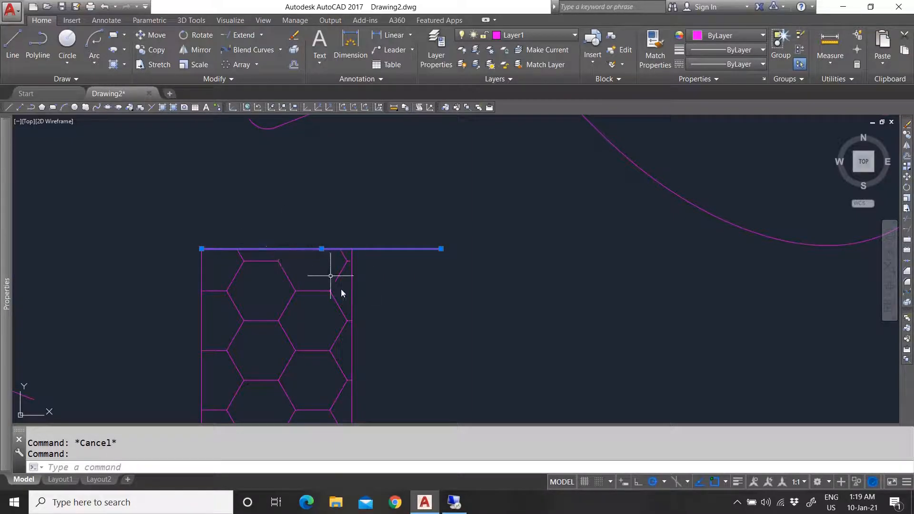
pyautogui.click(362, 252)
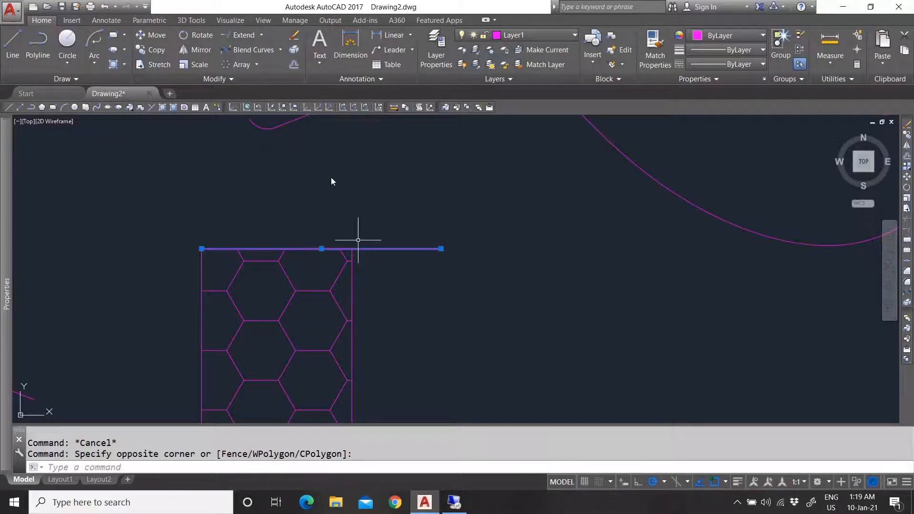
pyautogui.click(232, 79)
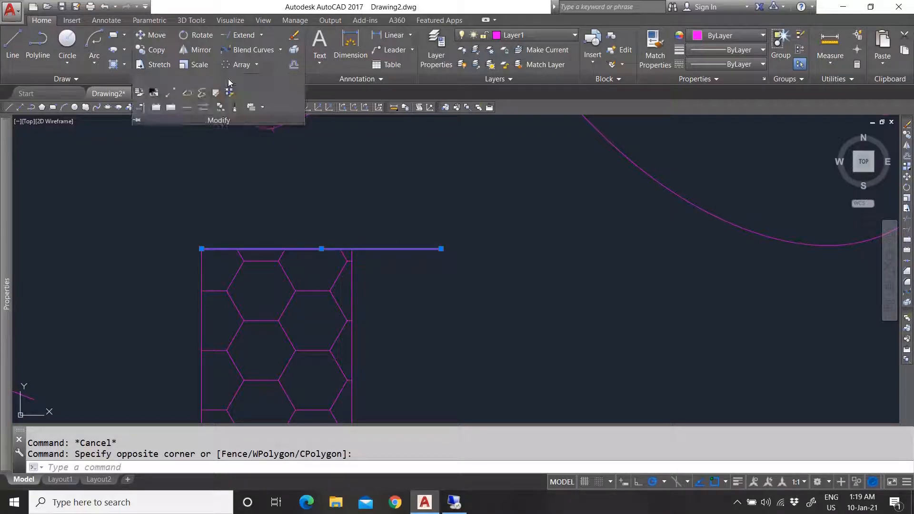
pyautogui.click(263, 107)
pyautogui.click(301, 202)
pyautogui.click(353, 273)
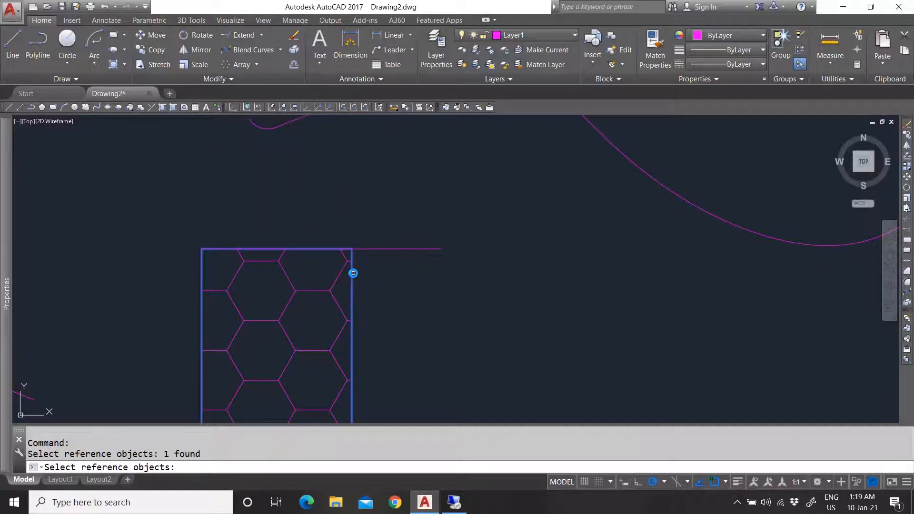
pyautogui.press('Return')
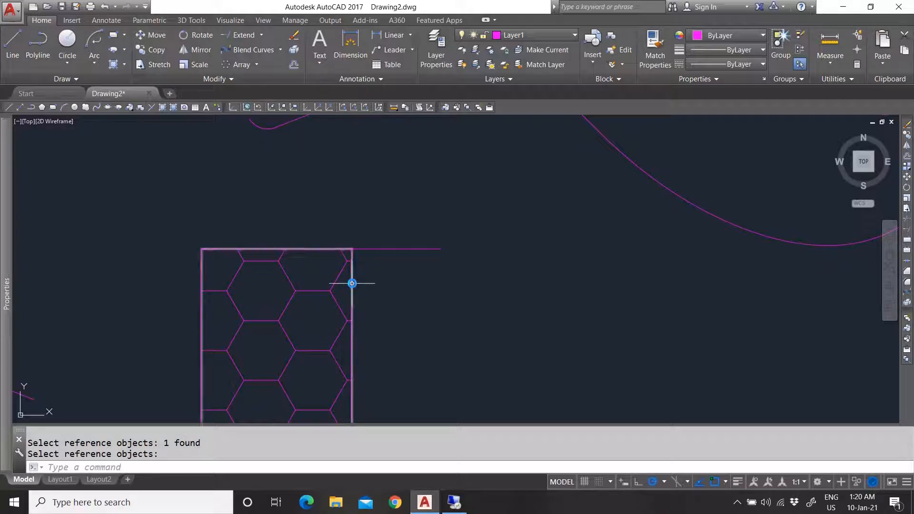
# - Review the draw order options for text, dimensions, leaders, annotations and hatches, and close the list
pyautogui.scroll(-4, 372, 247)
pyautogui.click(221, 79)
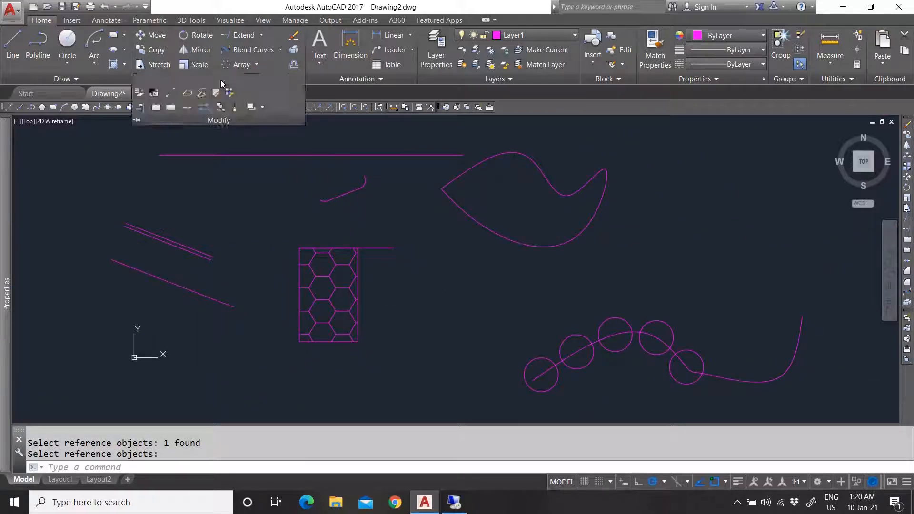
pyautogui.click(263, 107)
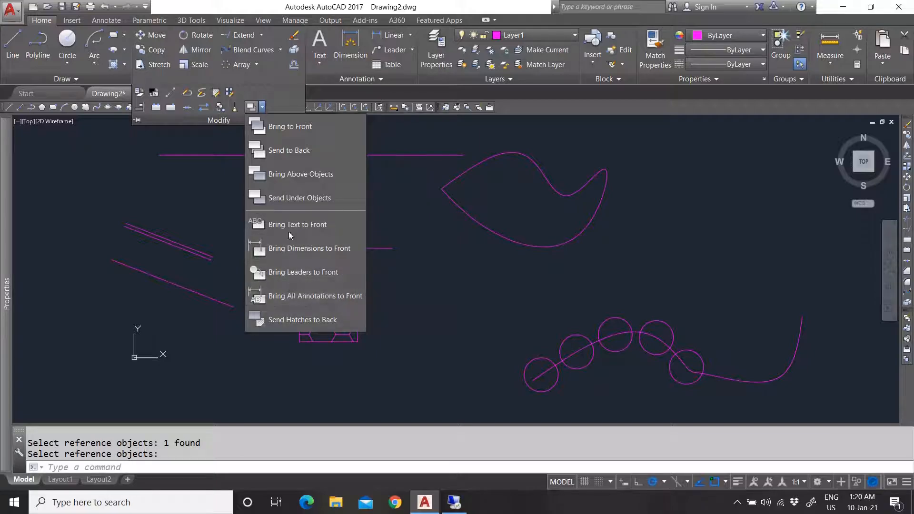
pyautogui.click(299, 315)
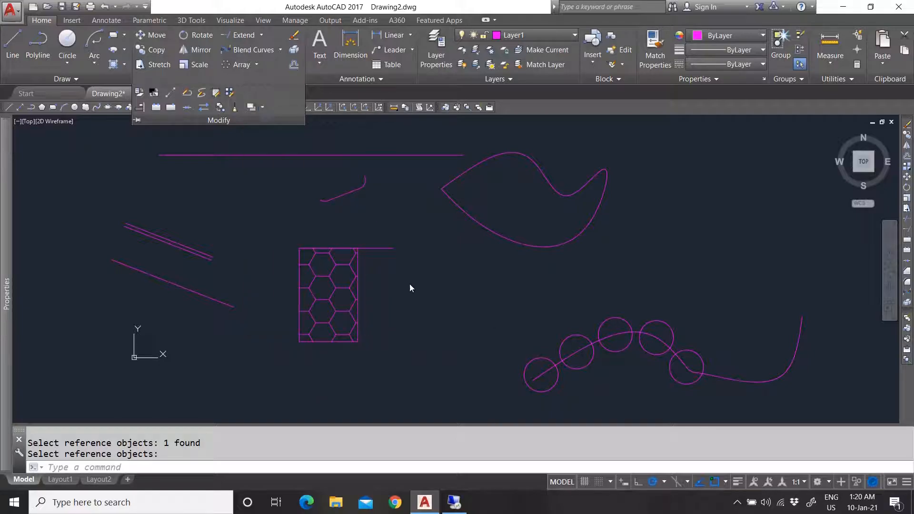
pyautogui.press('Escape')
pyautogui.press('Escape')
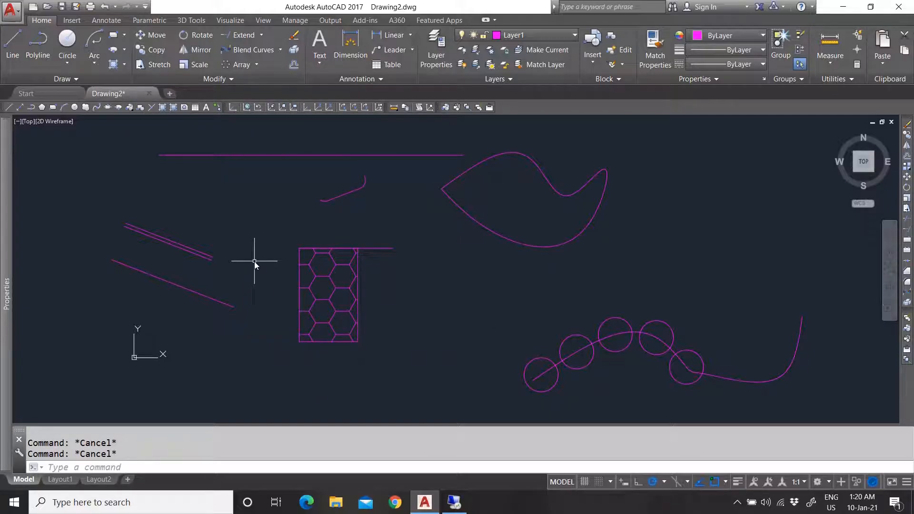